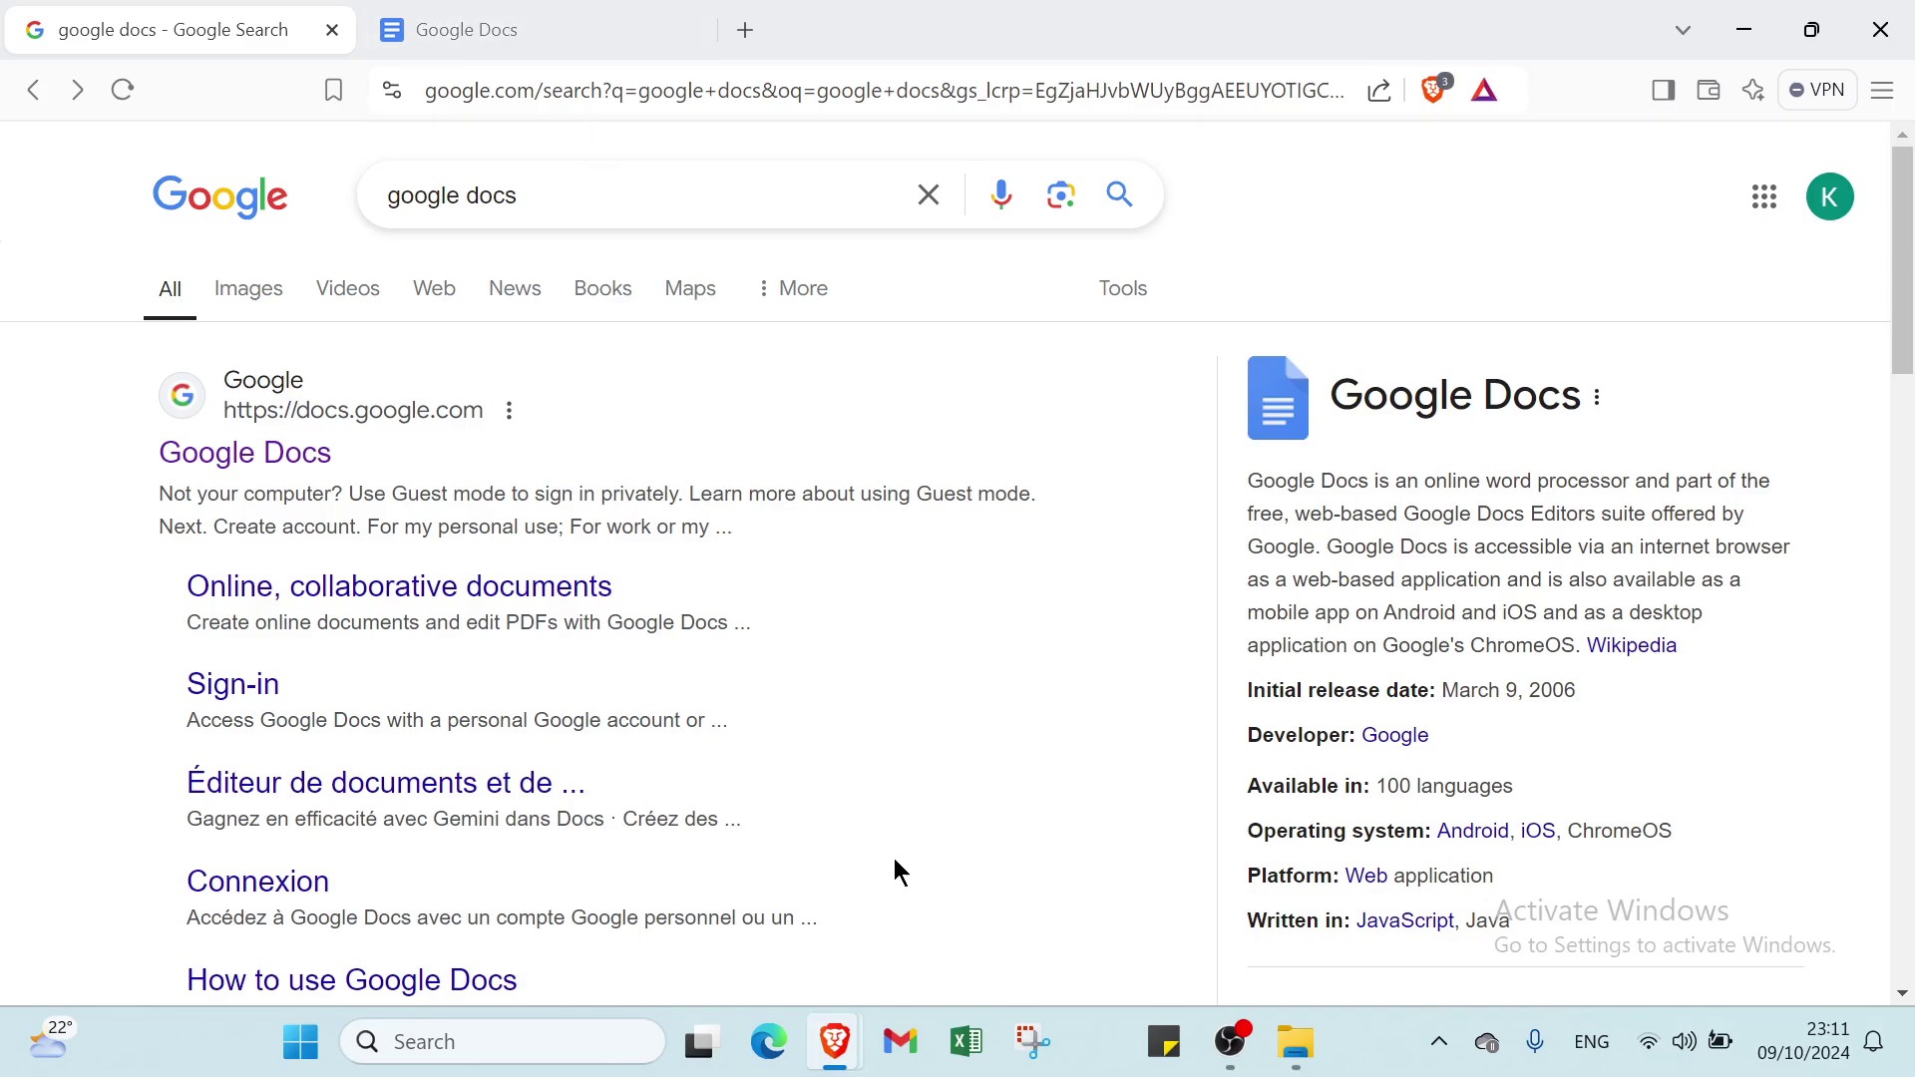
- Select the google docs query text in the Google Search box
drag(575, 203, 310, 169)
click(308, 168)
scroll(1441, 703, down, 3)
scroll(1414, 465, up, 2)
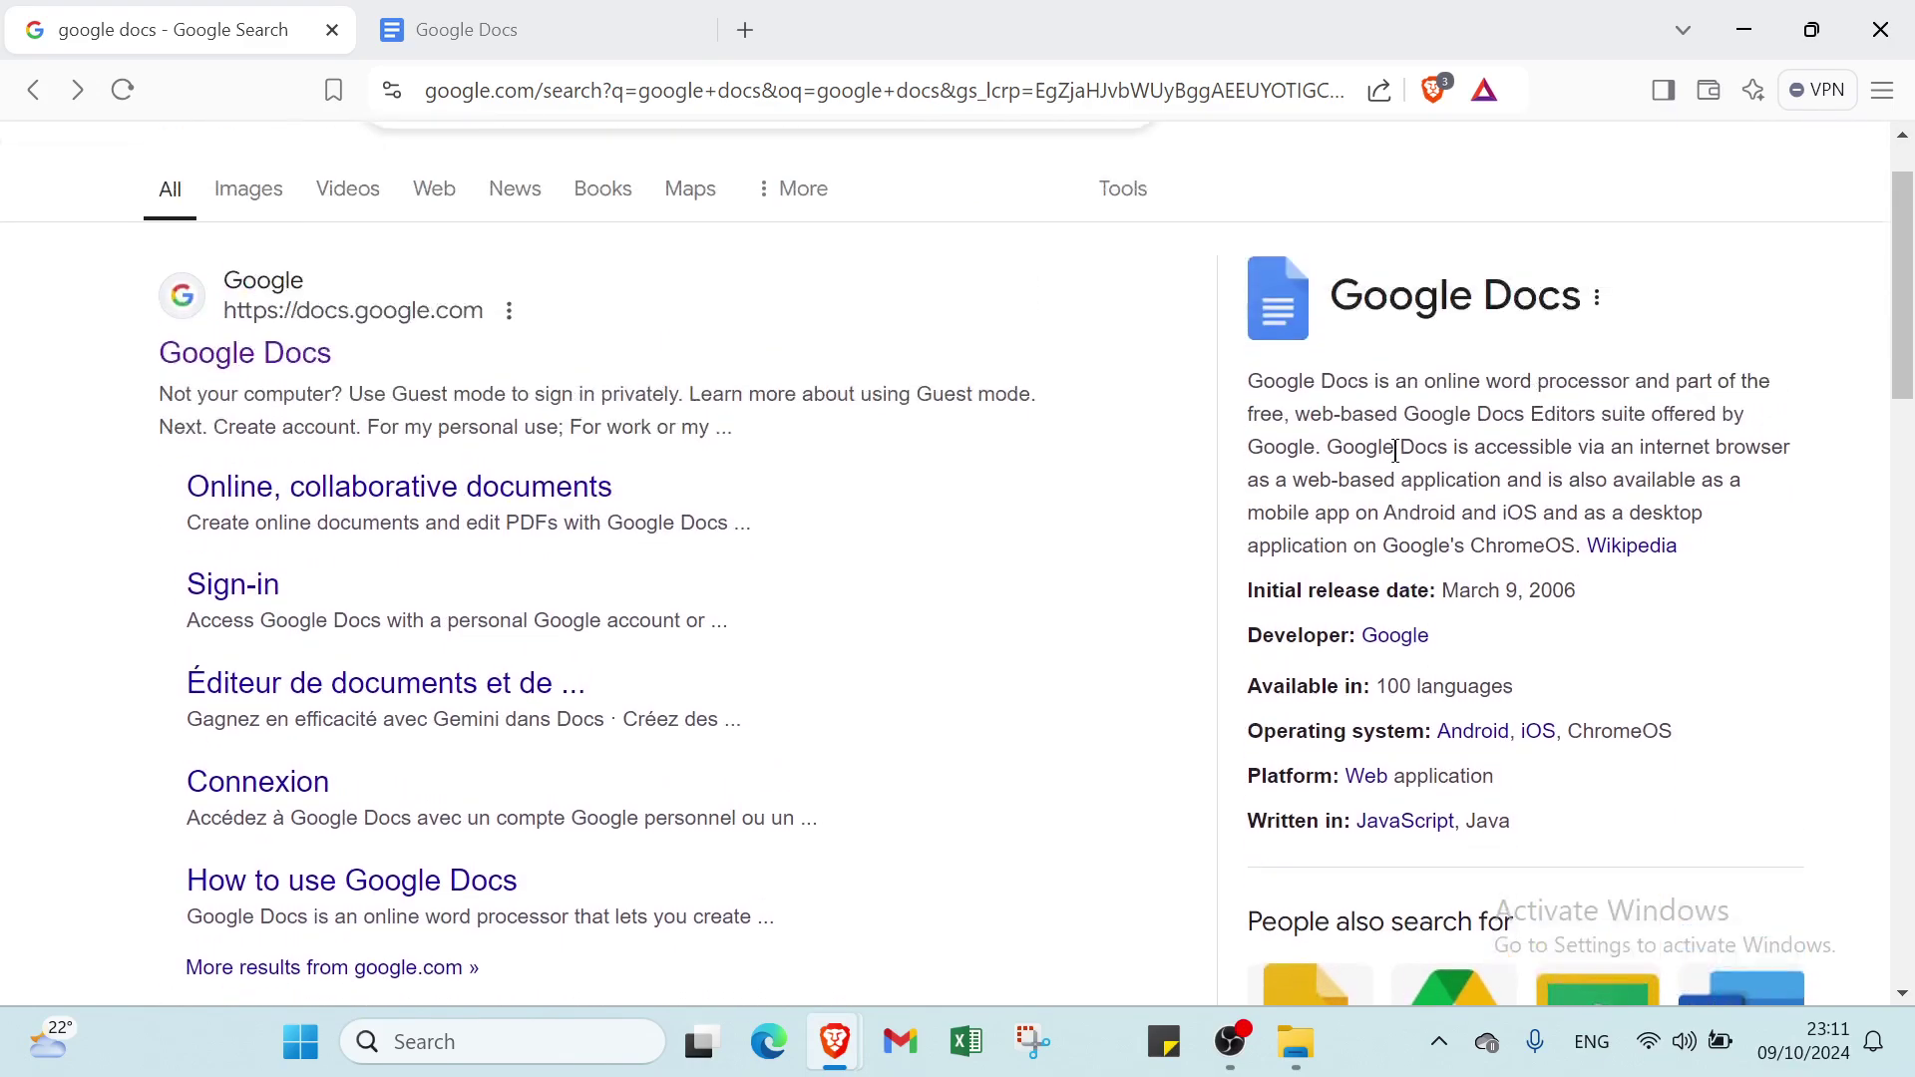
scroll(1396, 451, up, 1)
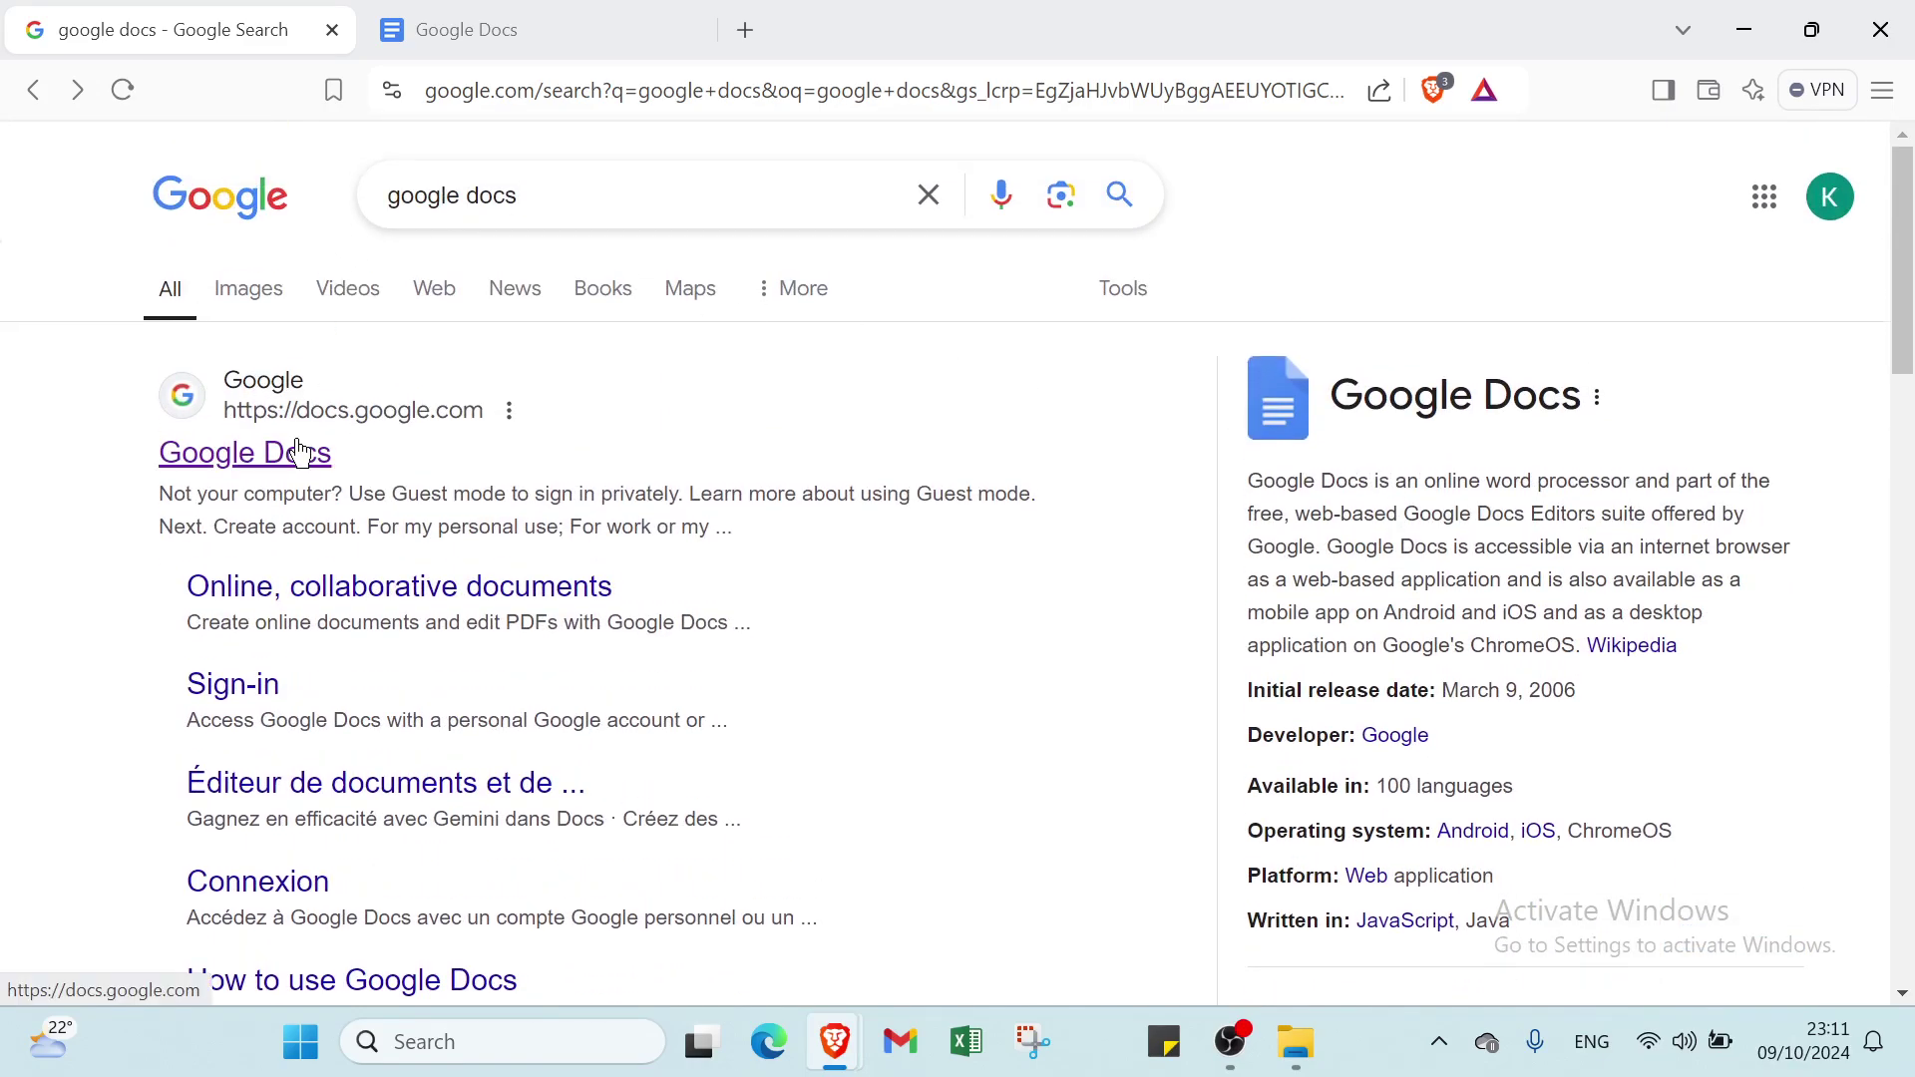
- Close the search results tab and open the 'test' document from Recent documents
click(331, 28)
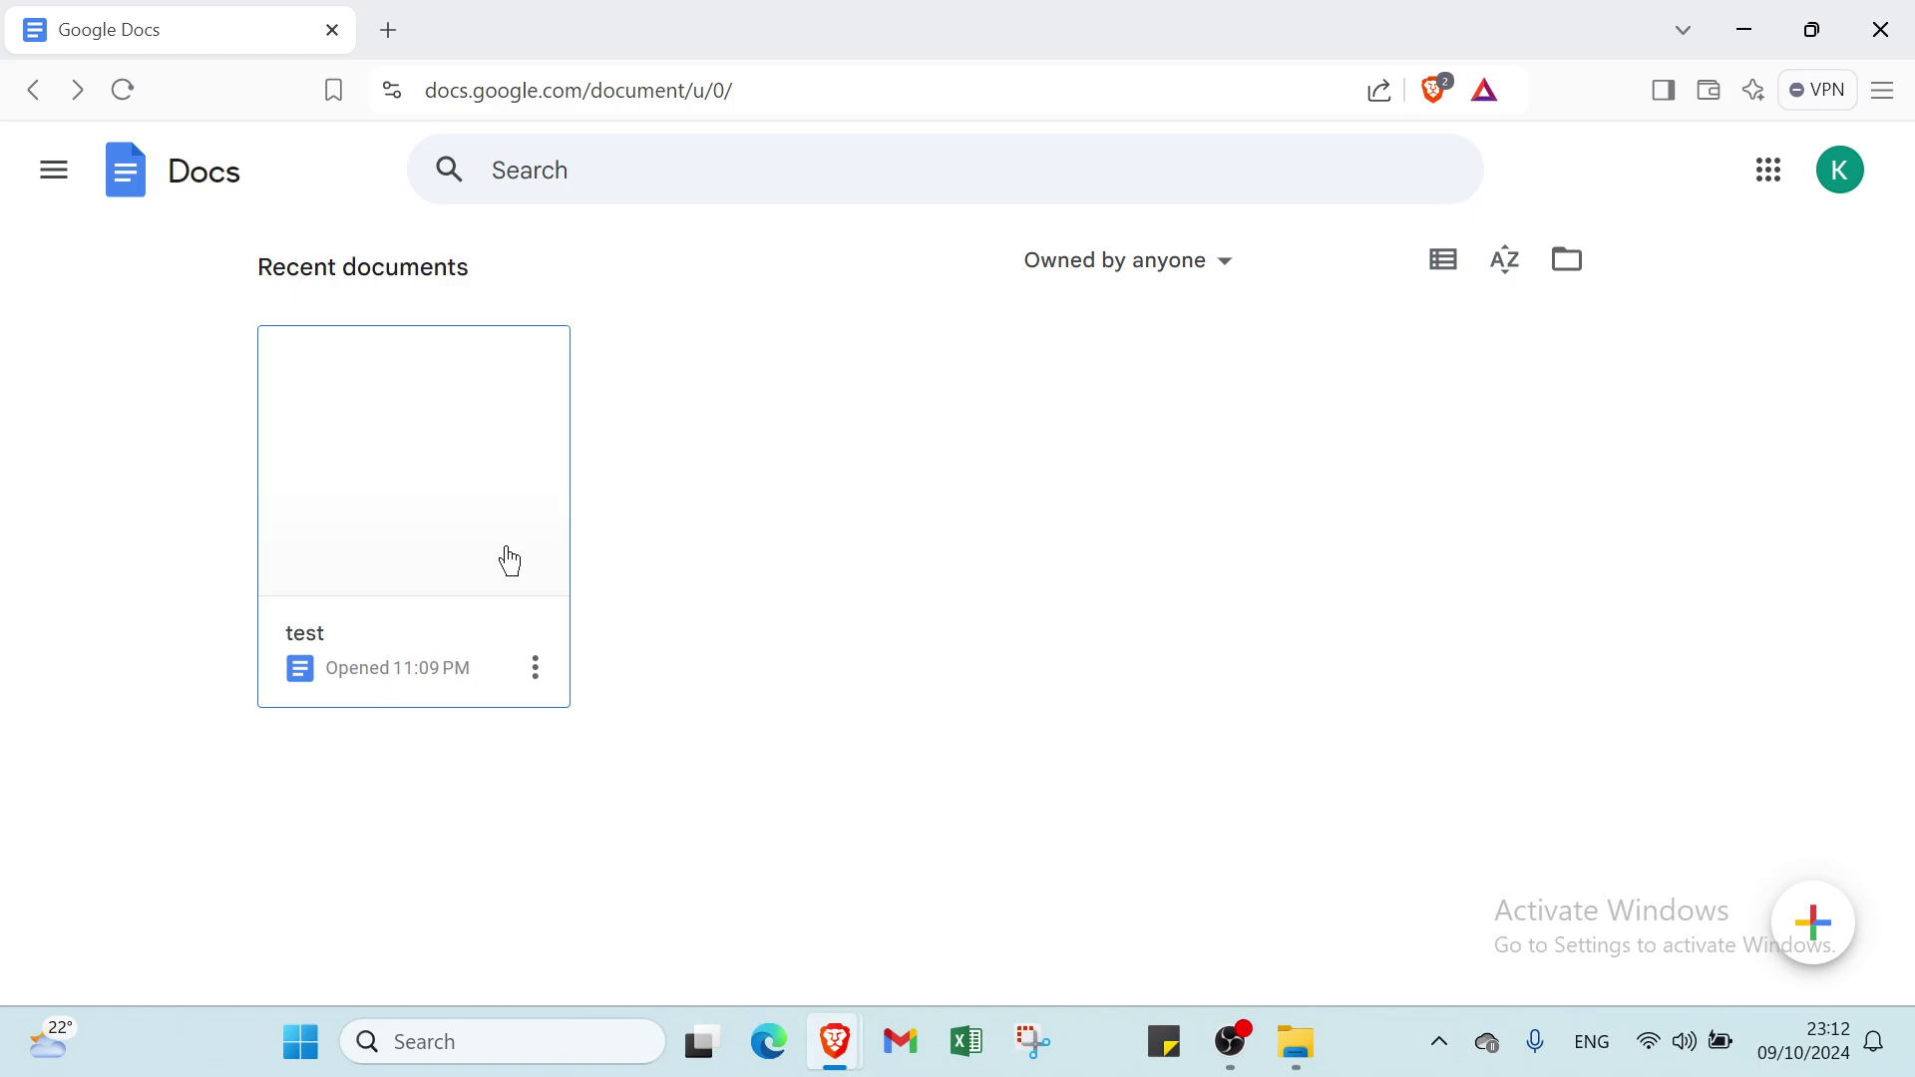
click(511, 562)
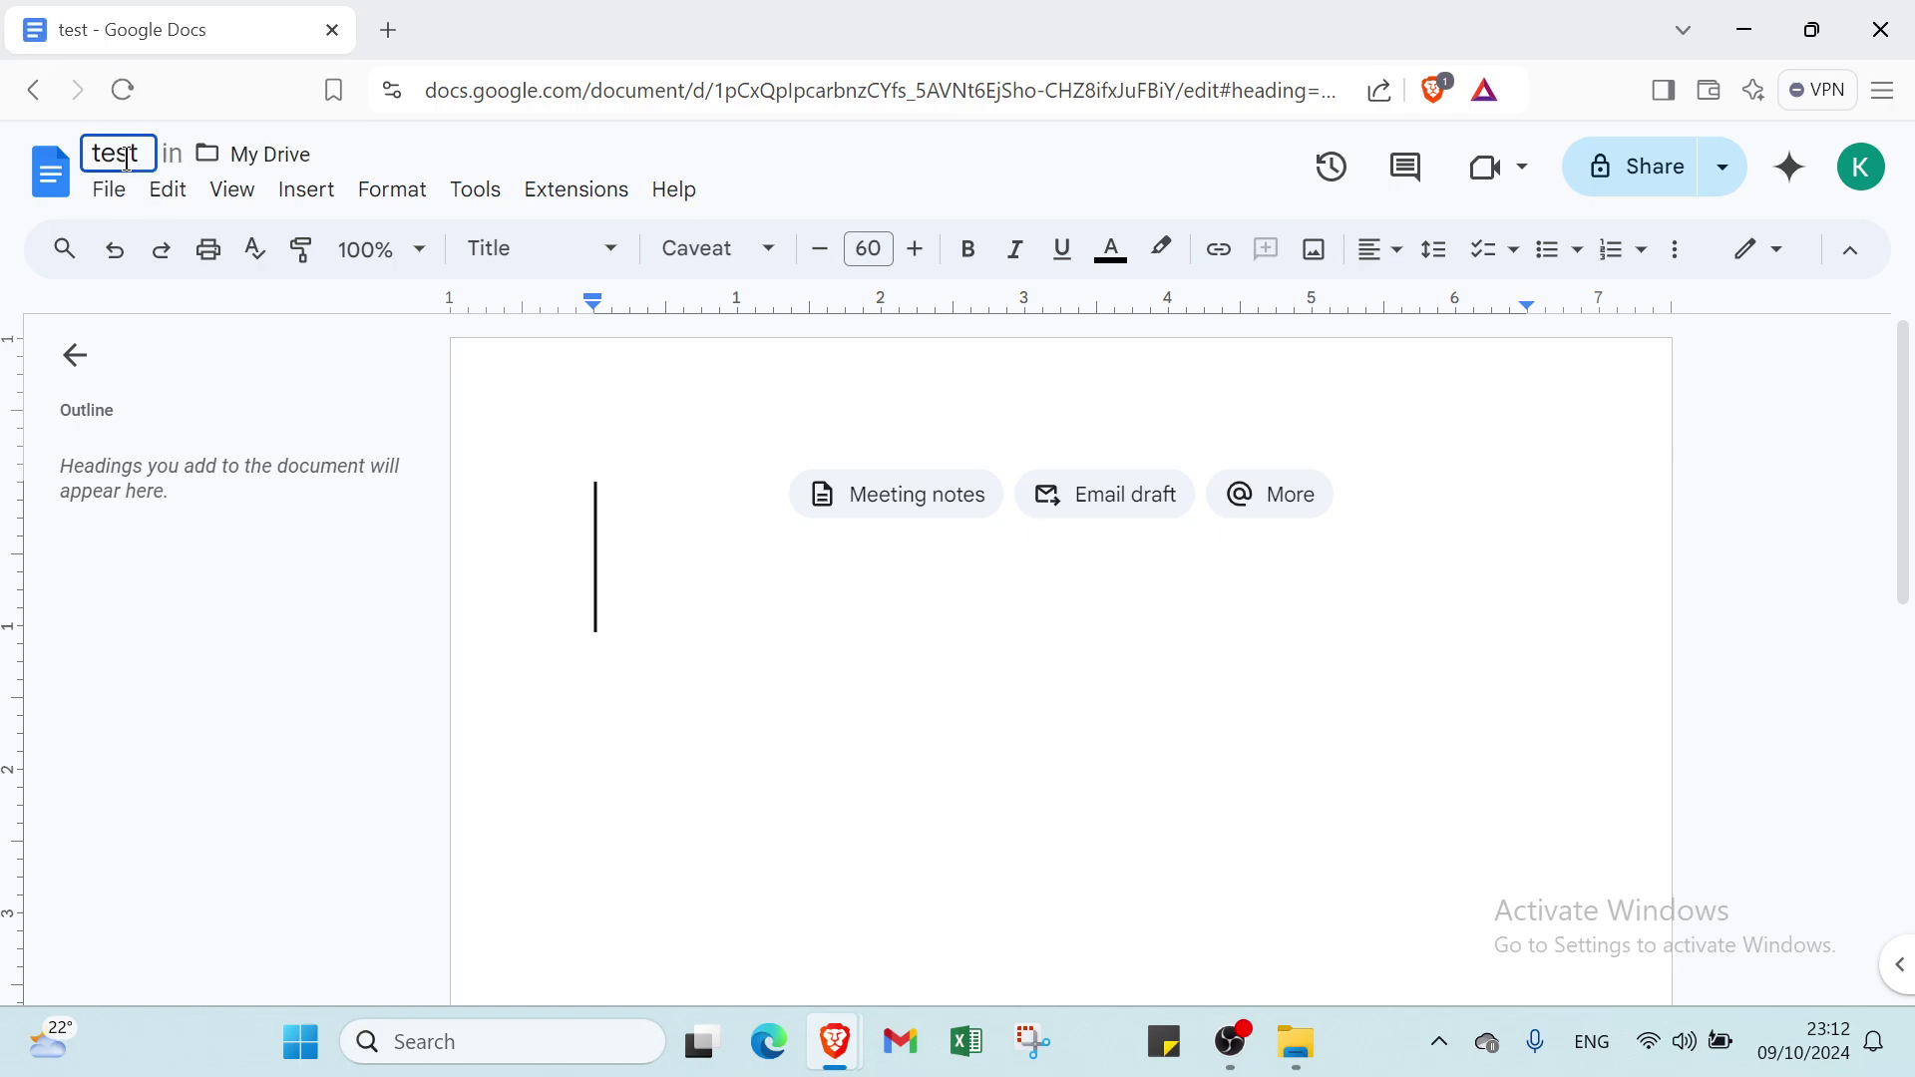
- Edit the document title, keeping the name 'test'
key(BackSpace)
key(BackSpace)
key(BackSpace)
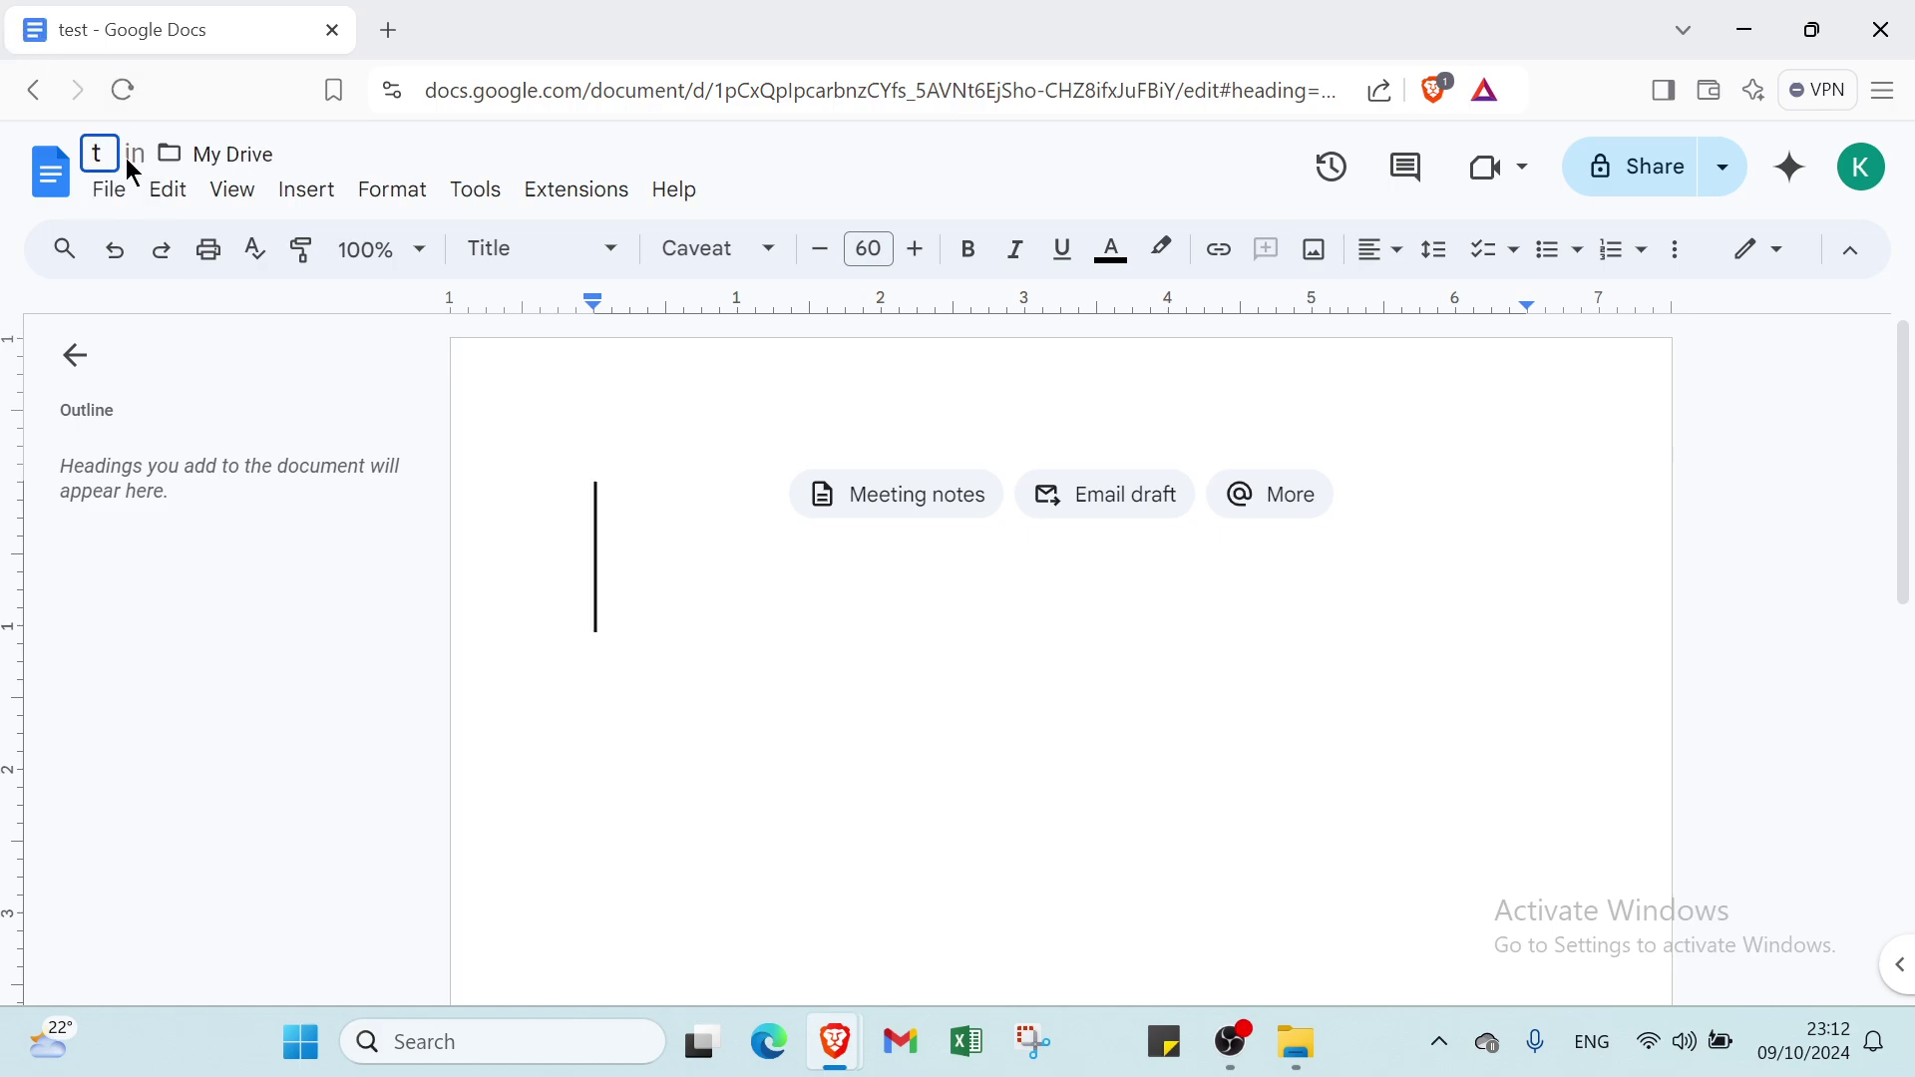
text(est)
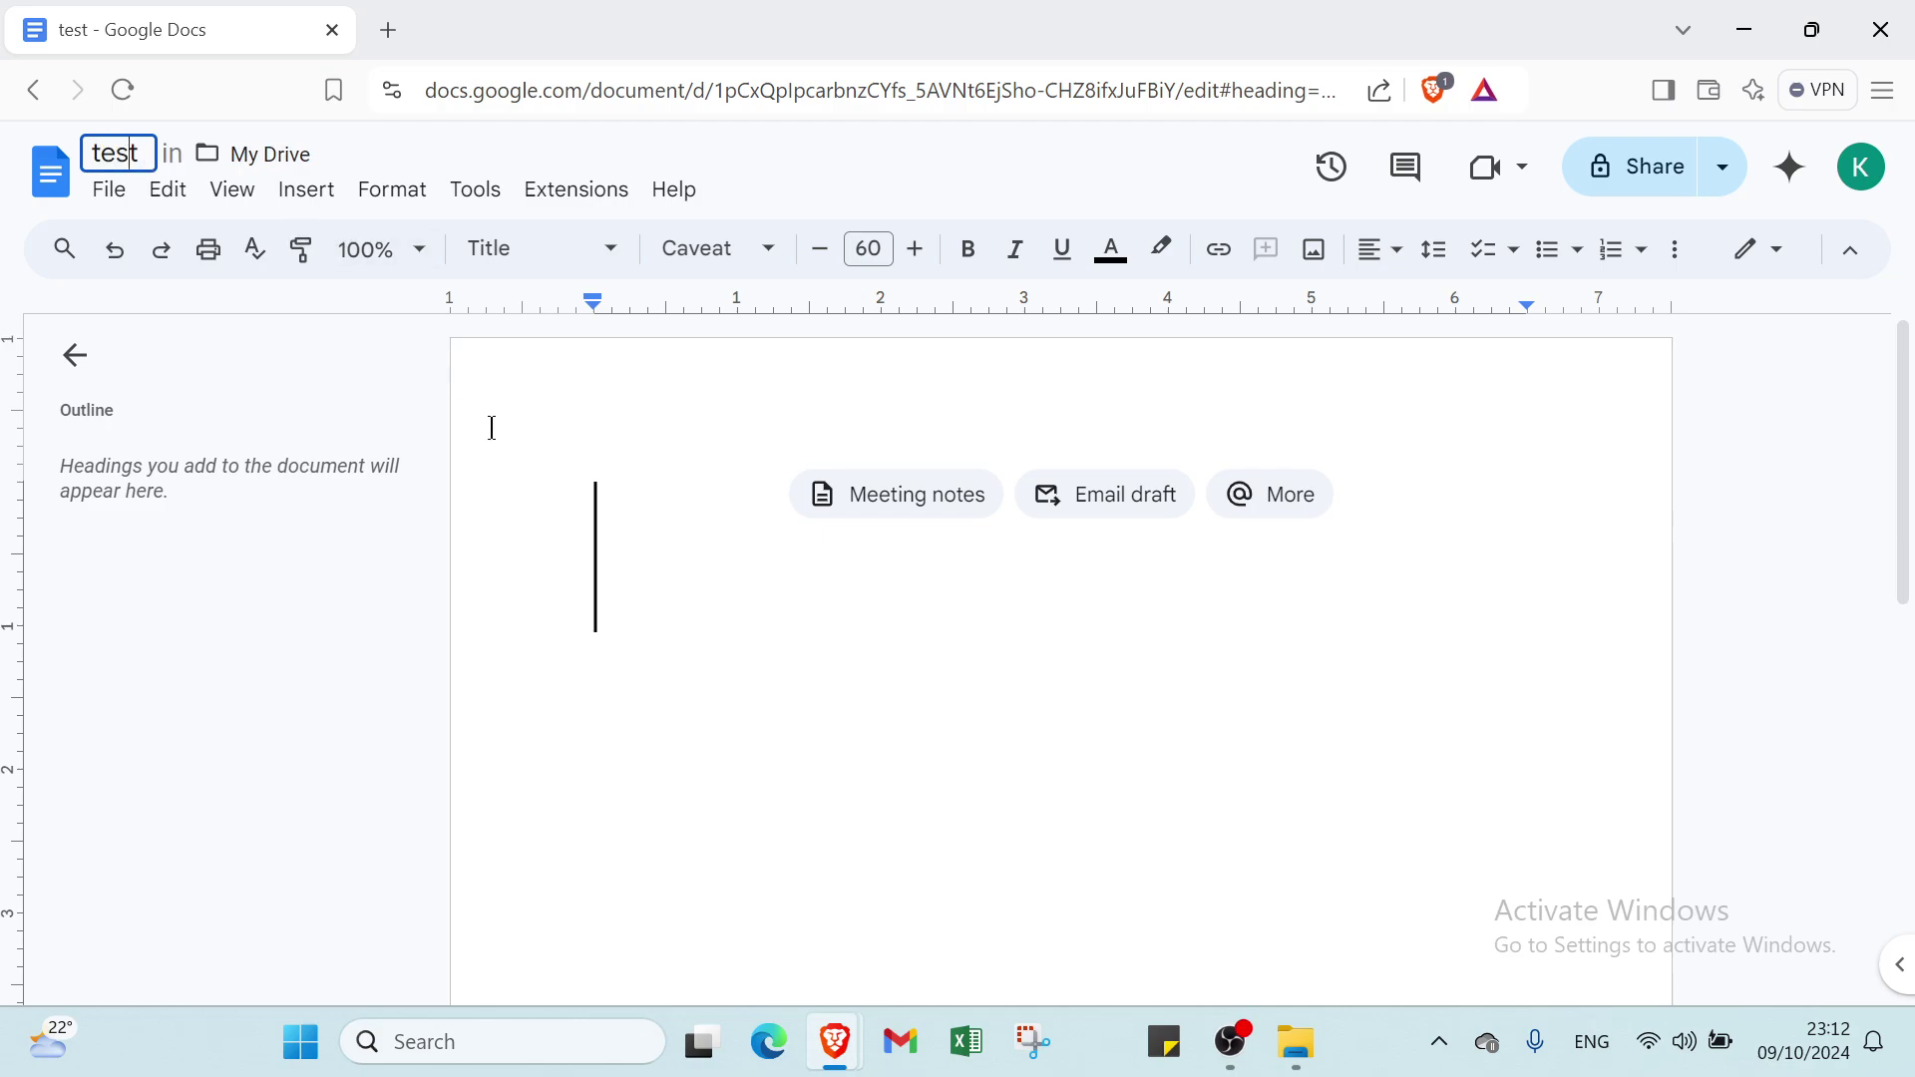
click(599, 592)
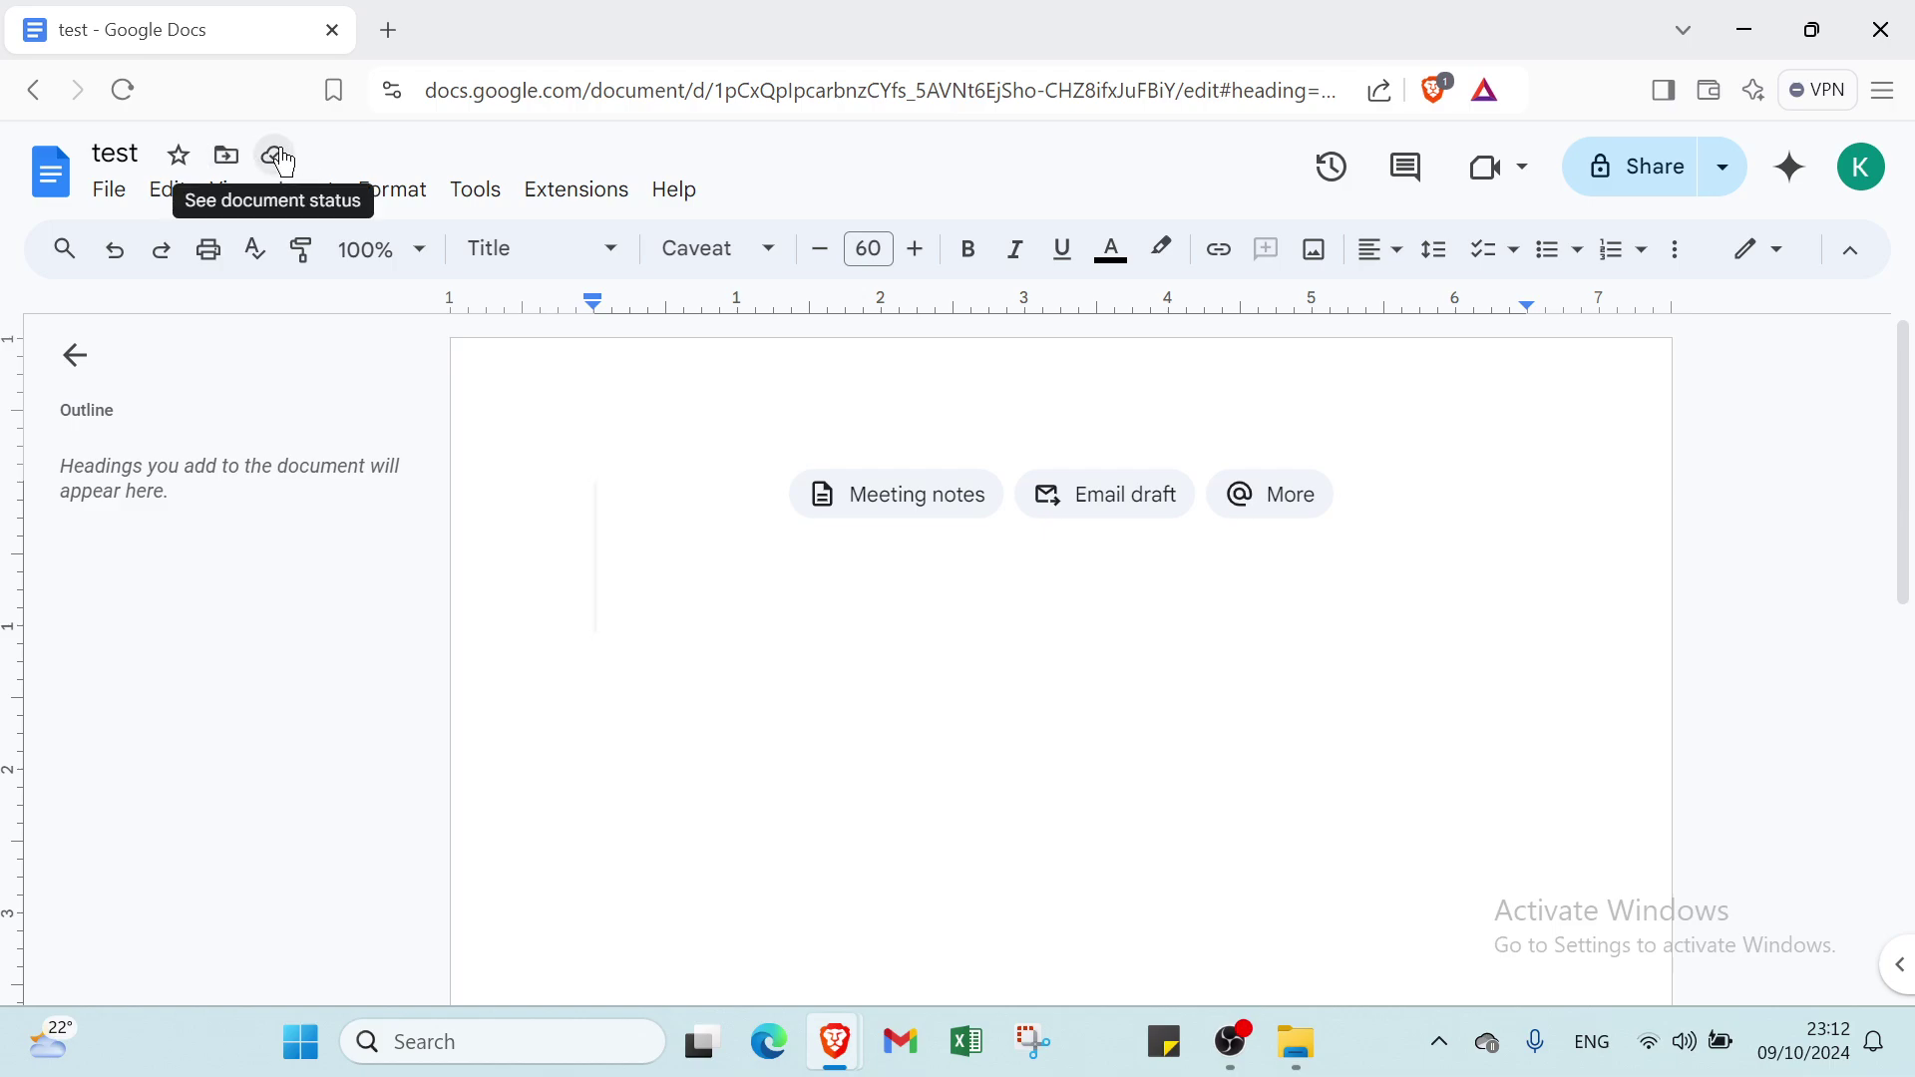
mouse_move(896, 494)
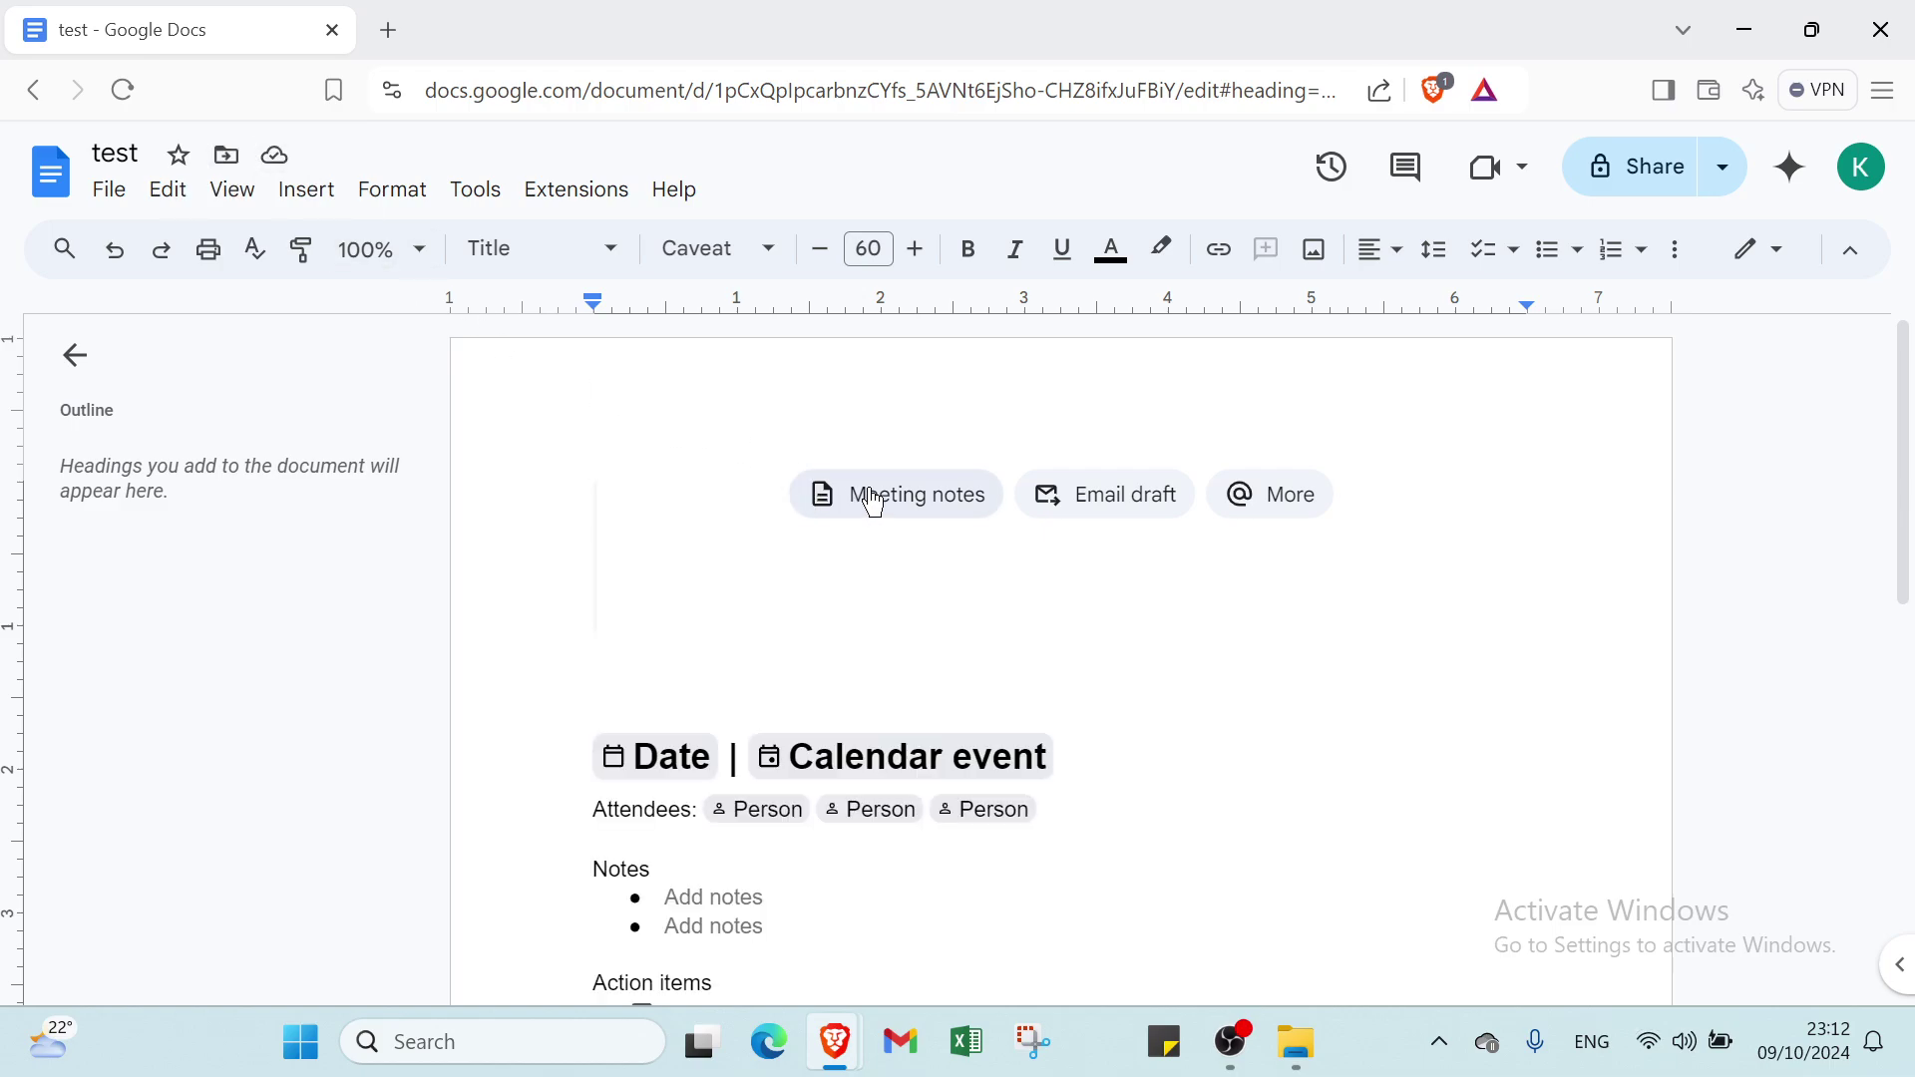
scroll(873, 502, down, 1)
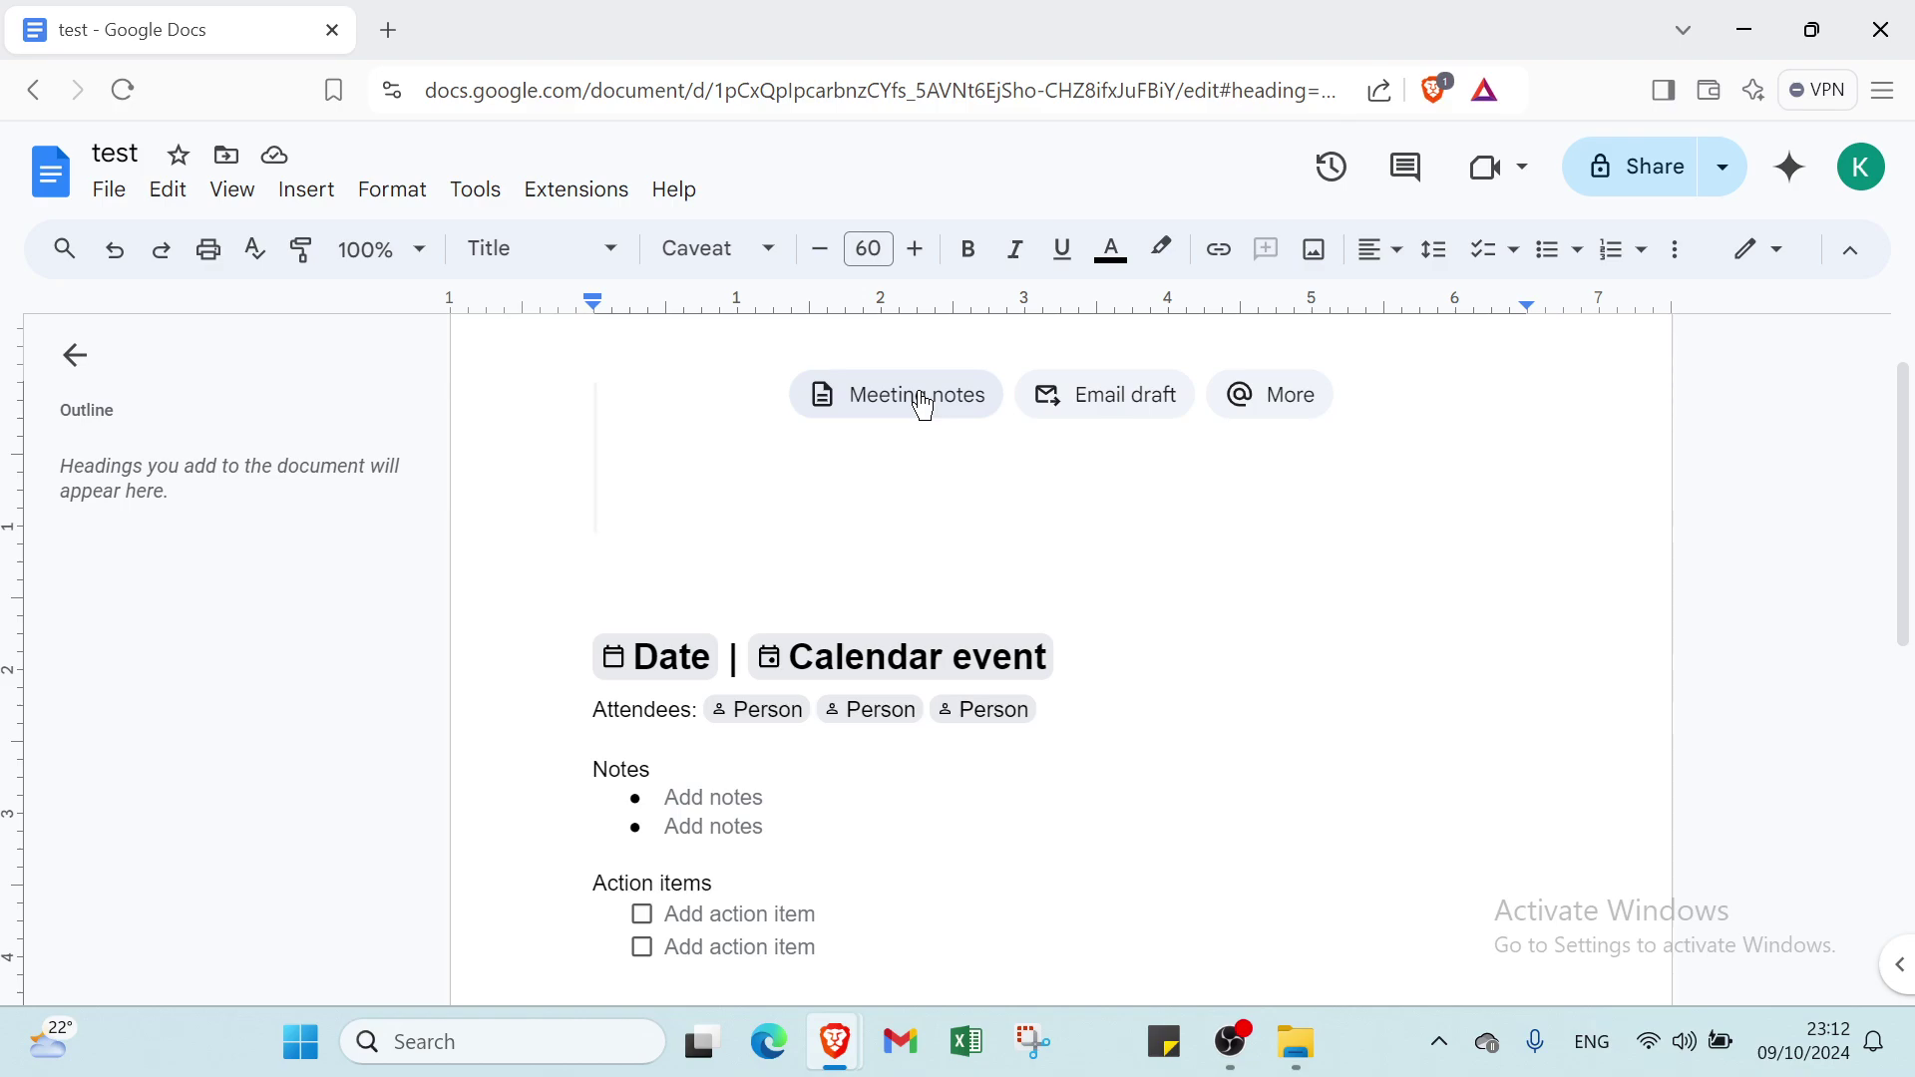
- Insert the email draft template, try its recipient and Subject fields and the Gmail draft popup
mouse_move(1104, 393)
click(1052, 394)
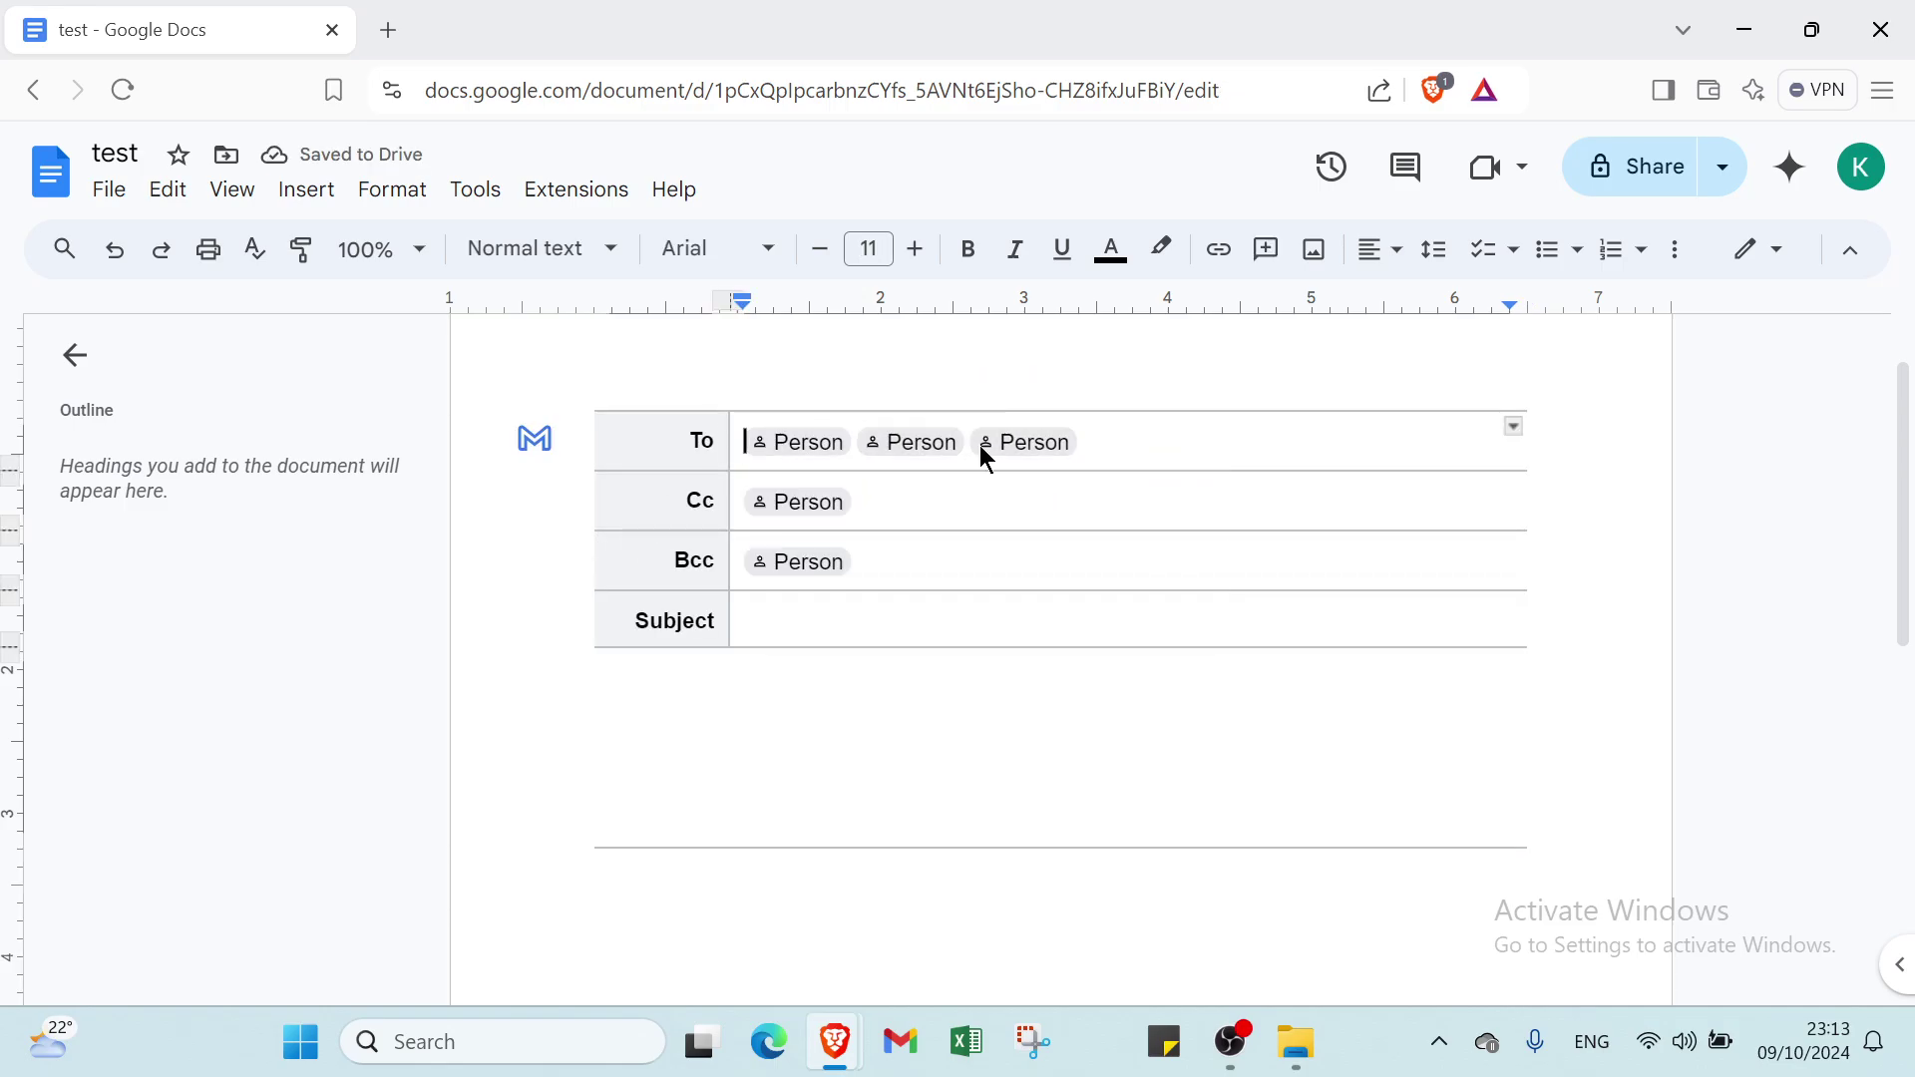
click(838, 503)
click(597, 603)
click(766, 630)
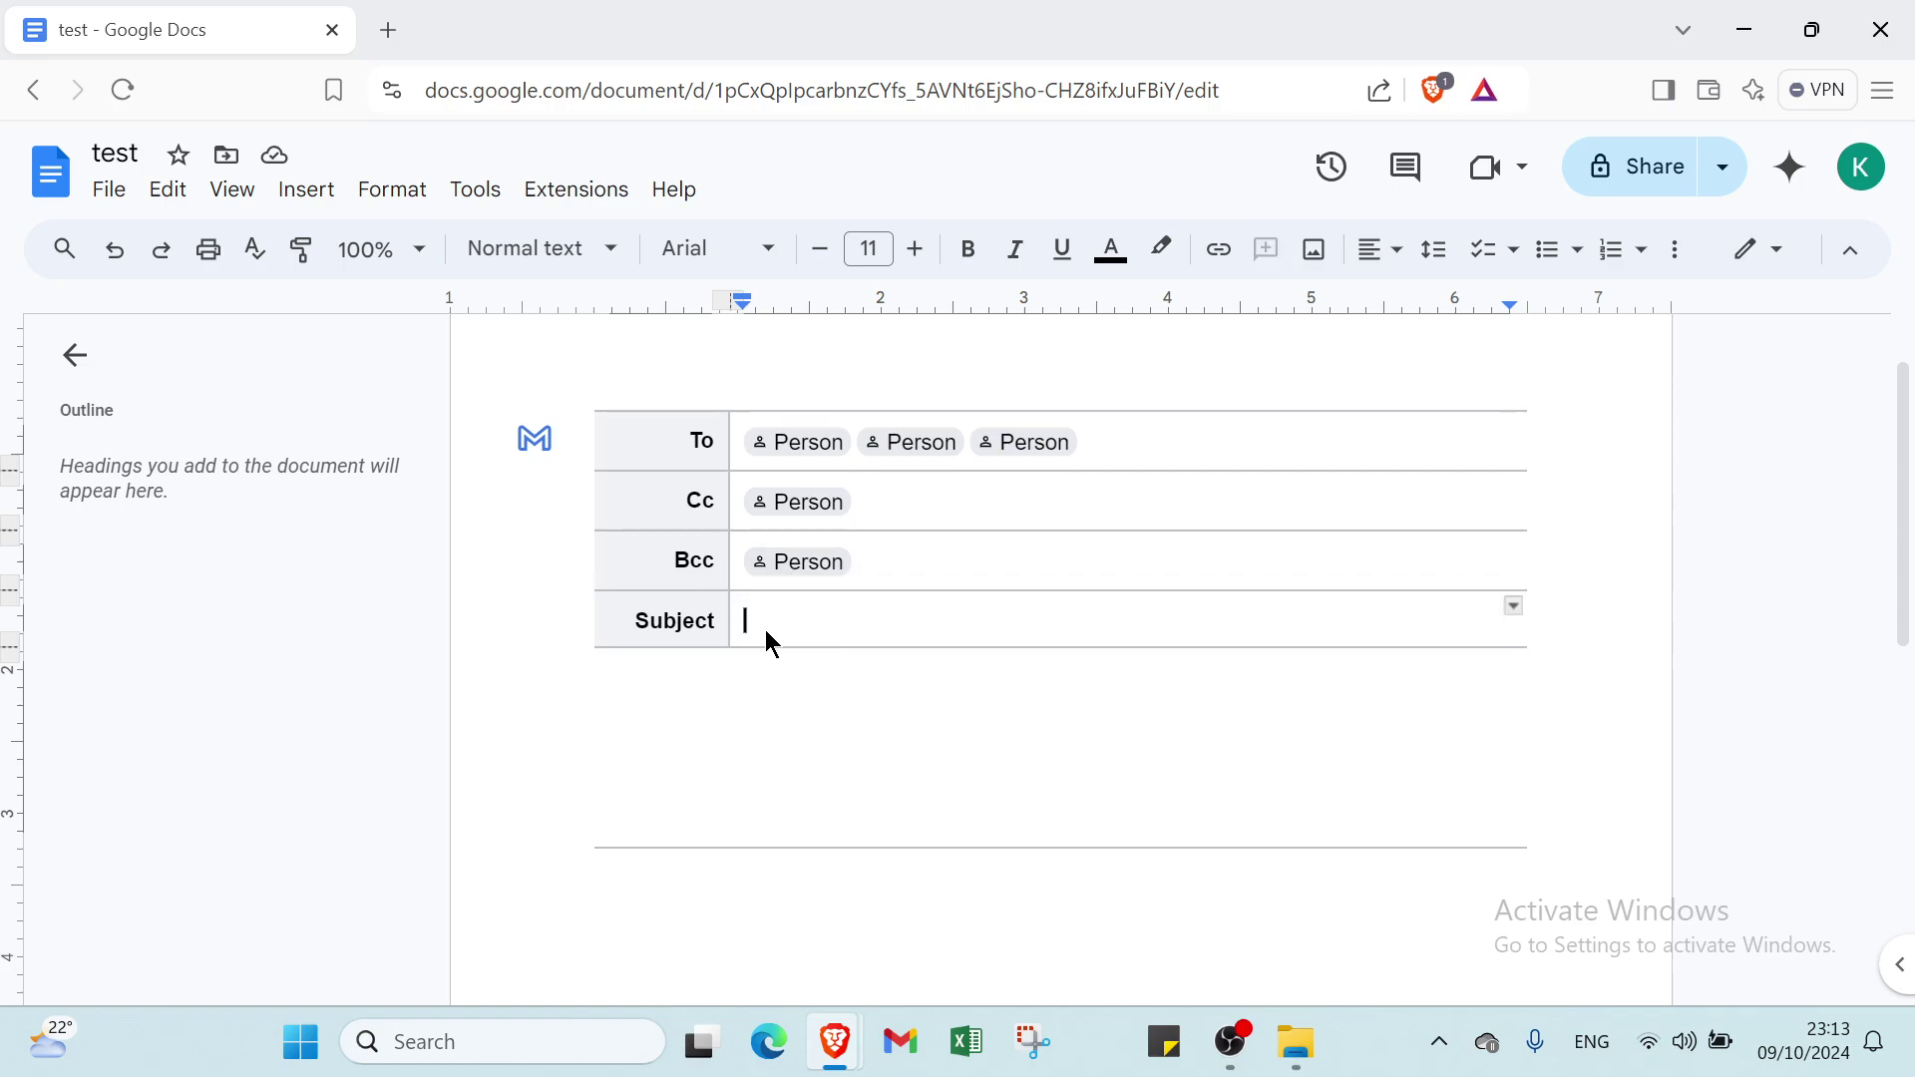
text(hhhhhhhhhrrjnjr)
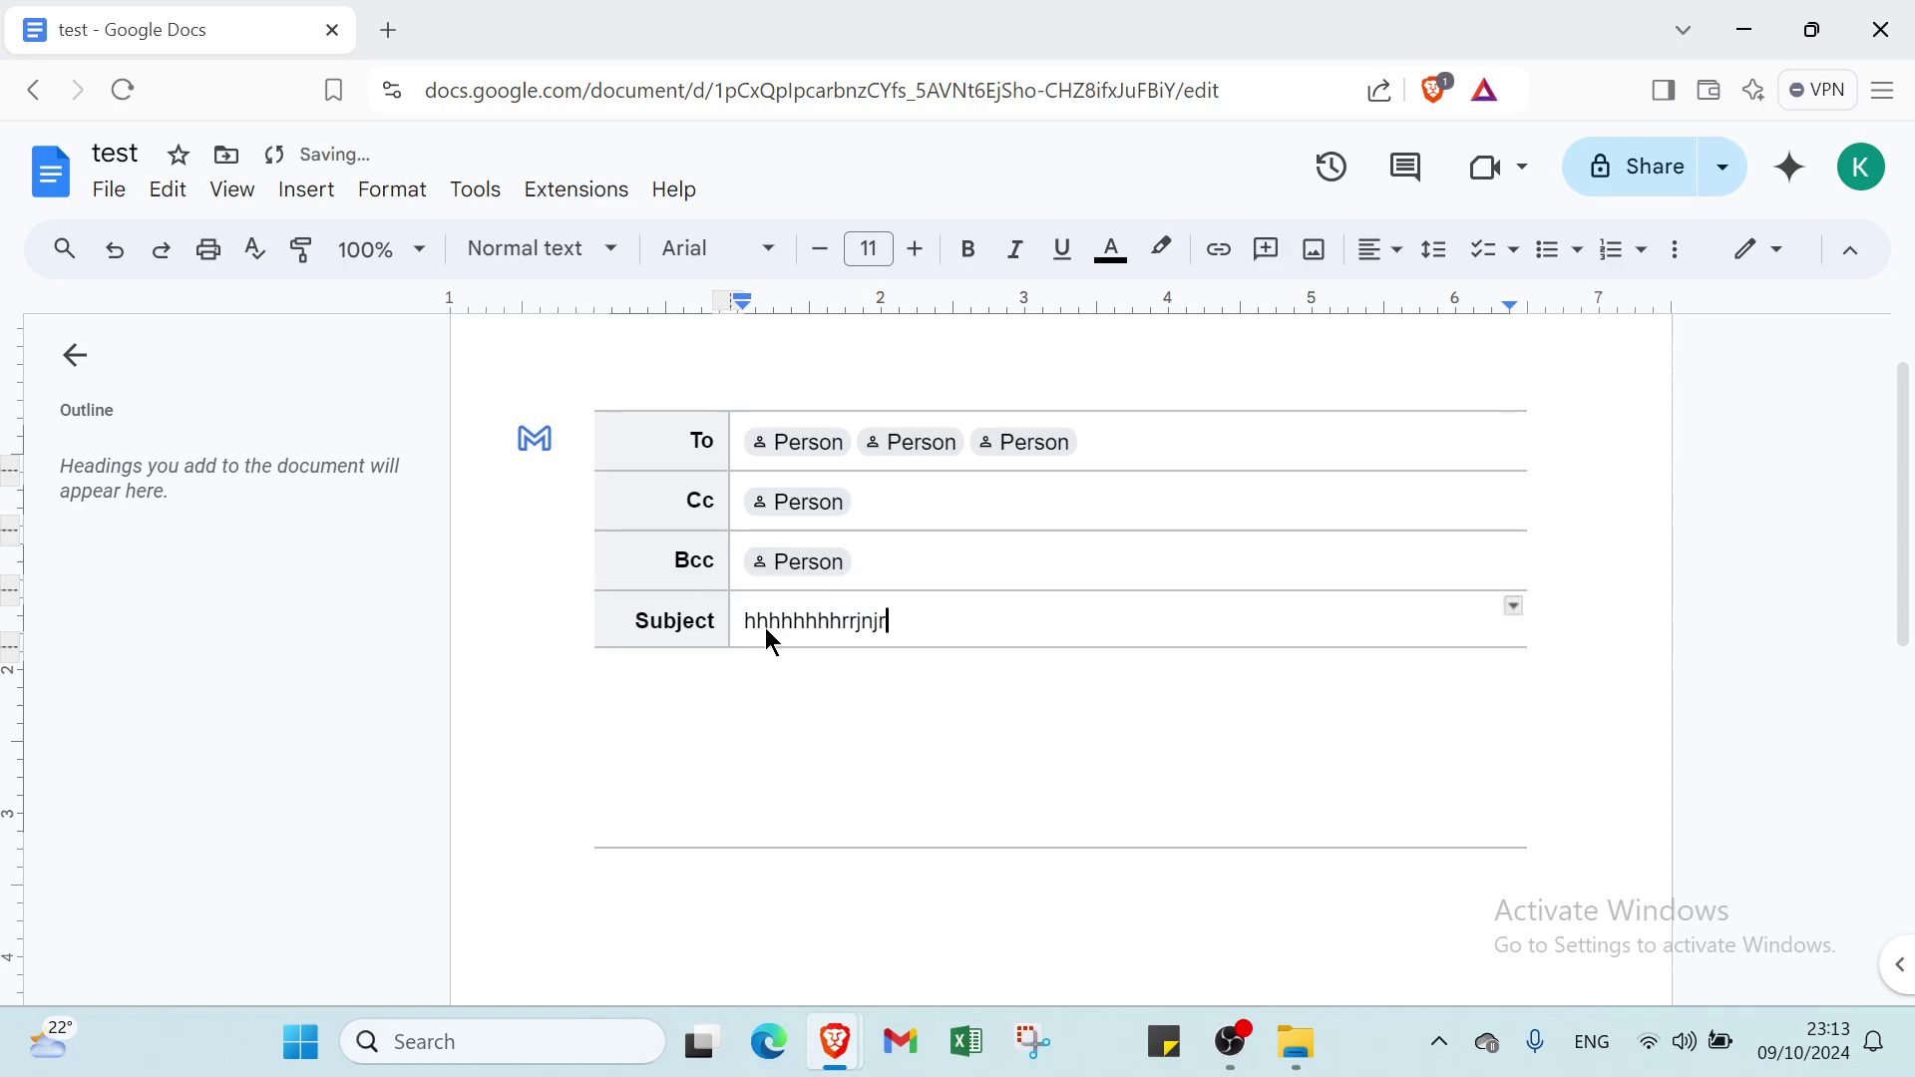
click(549, 463)
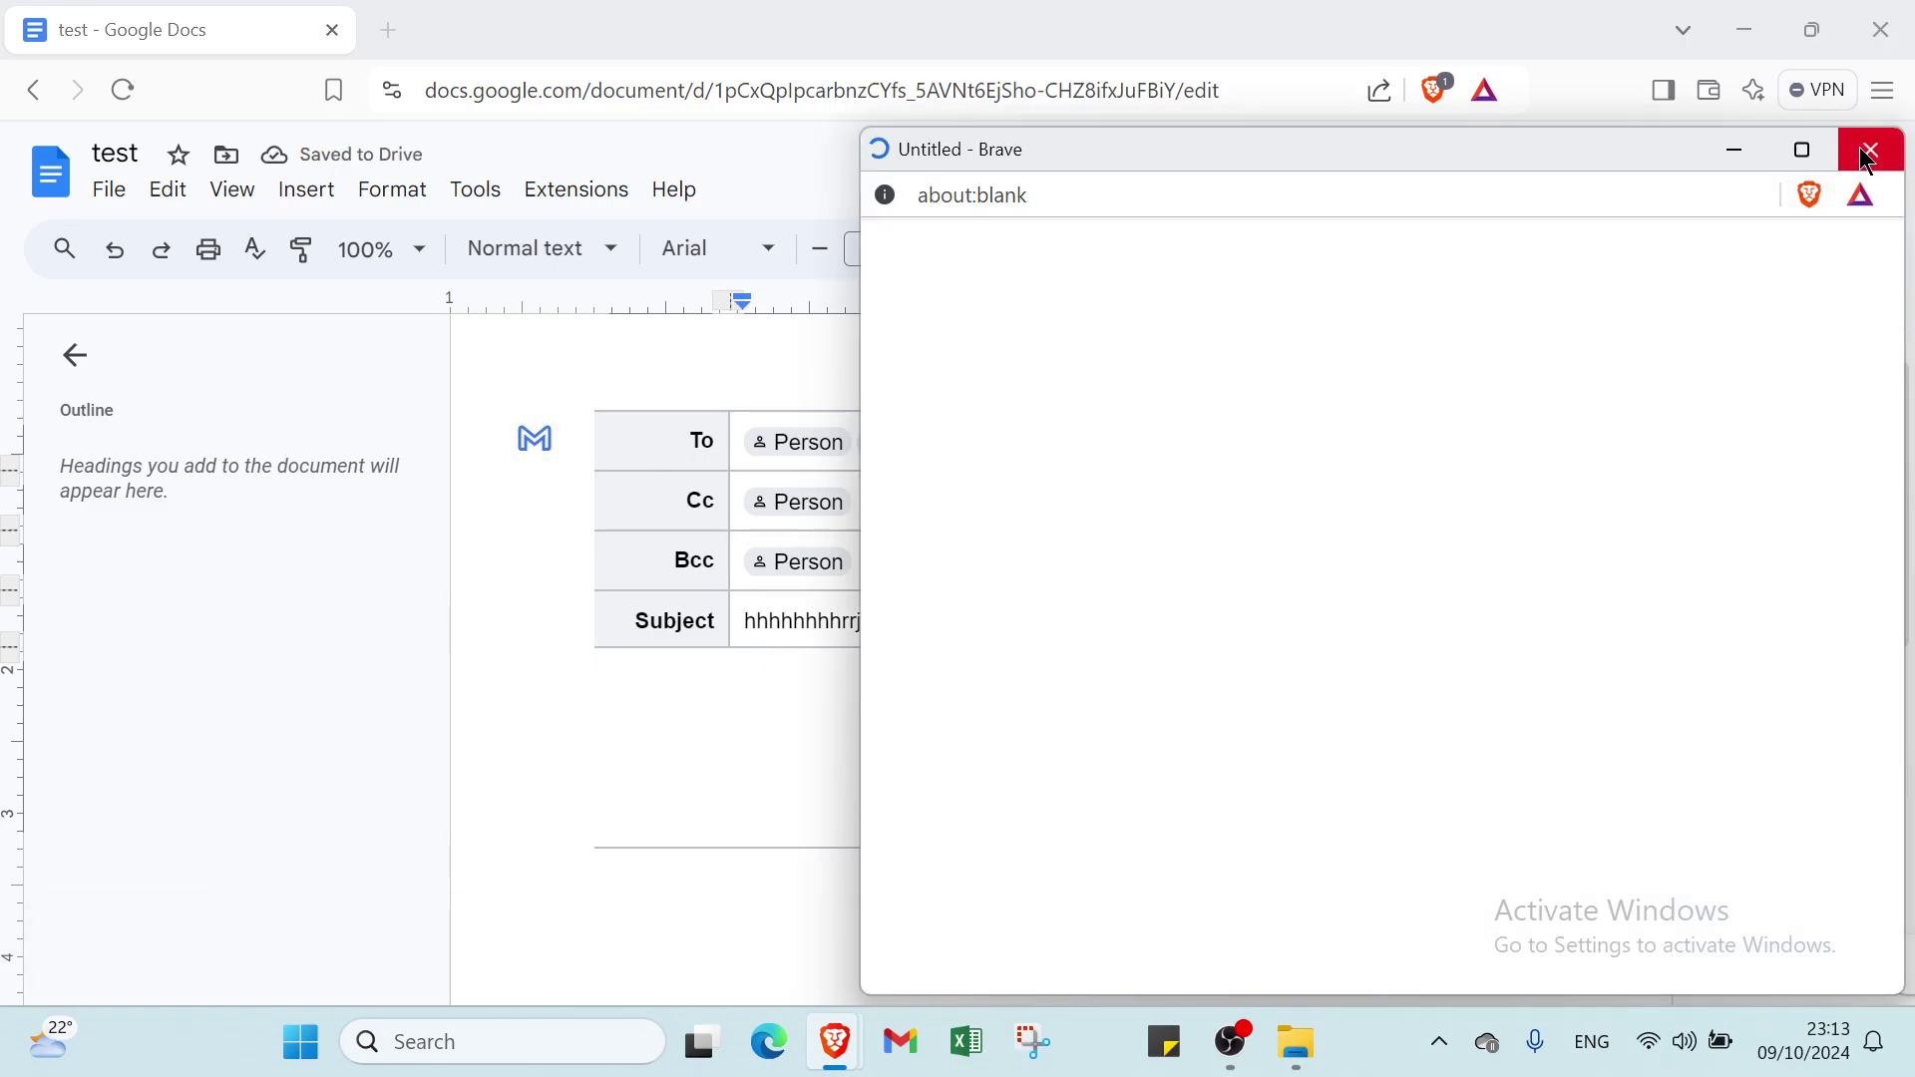
click(1869, 150)
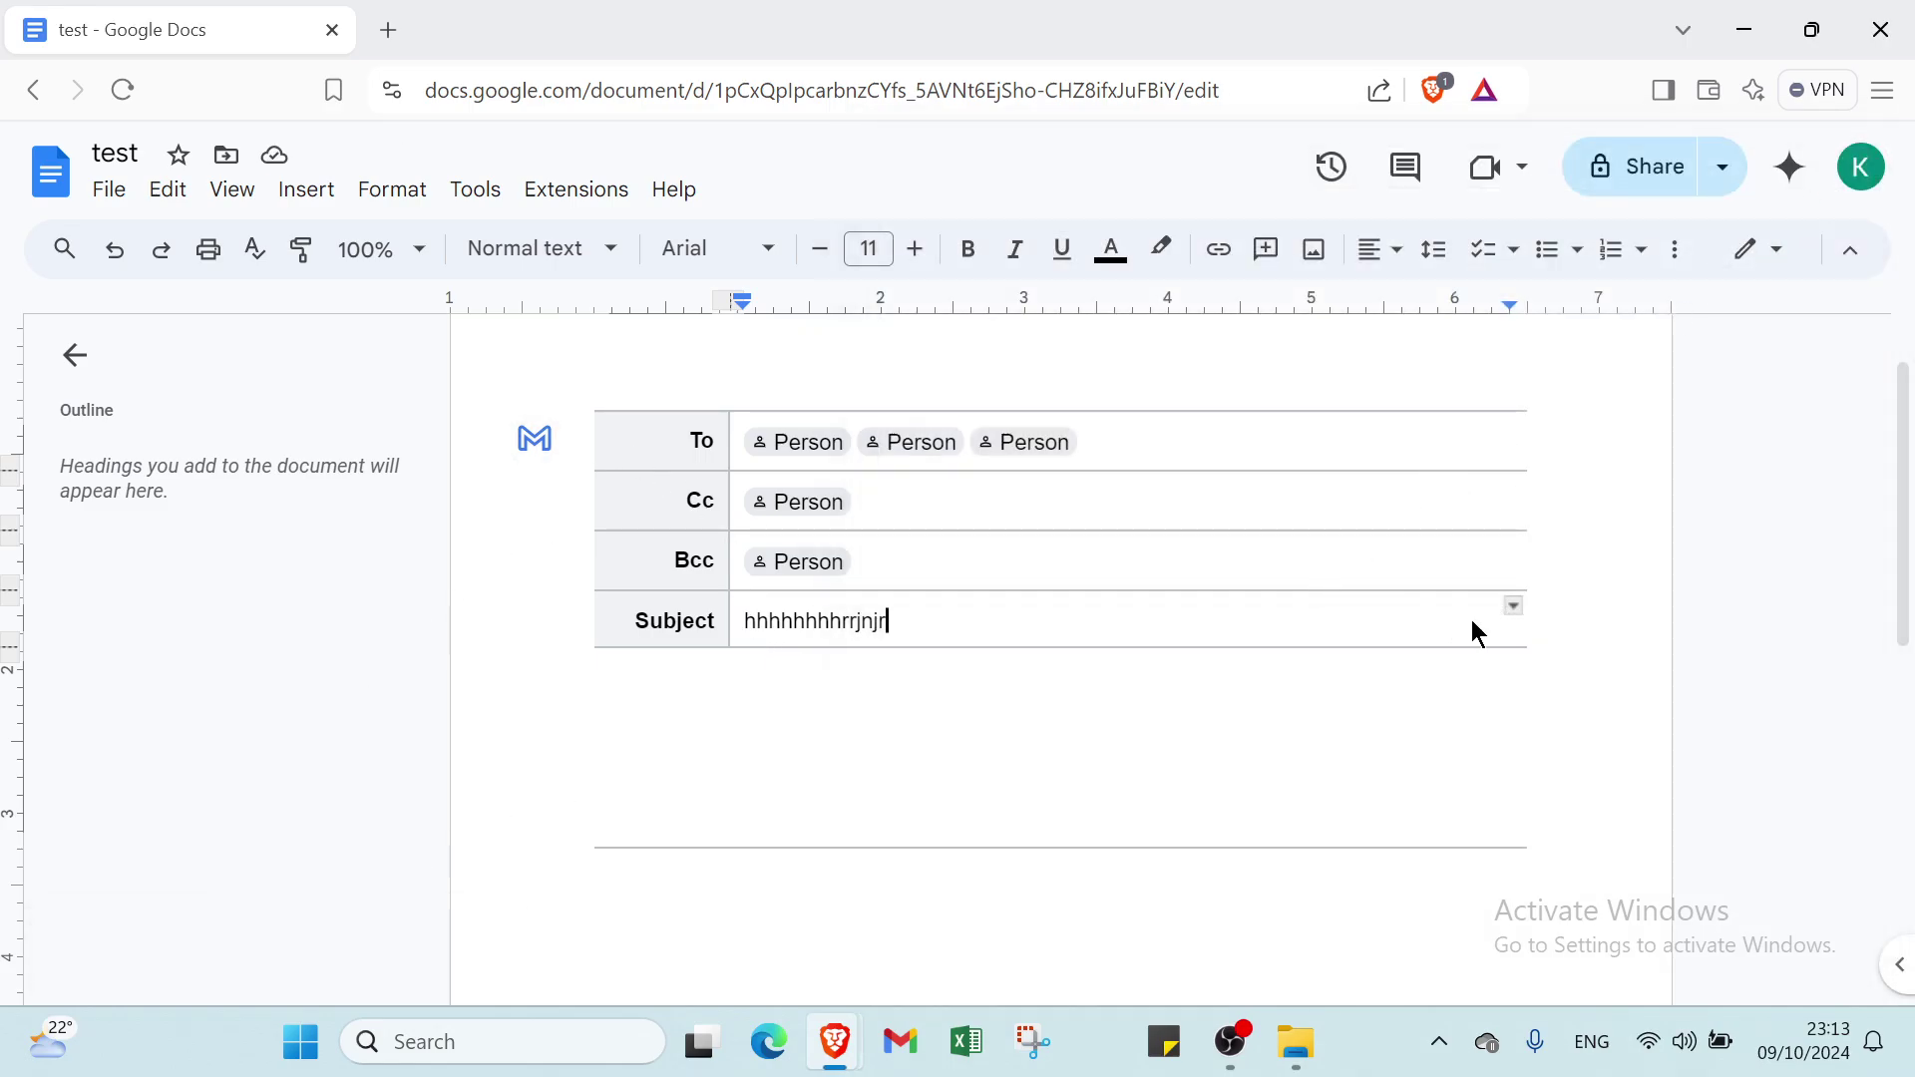
- Give the Subject cell a bottom border and return the caret to the Subject cell
click(1512, 606)
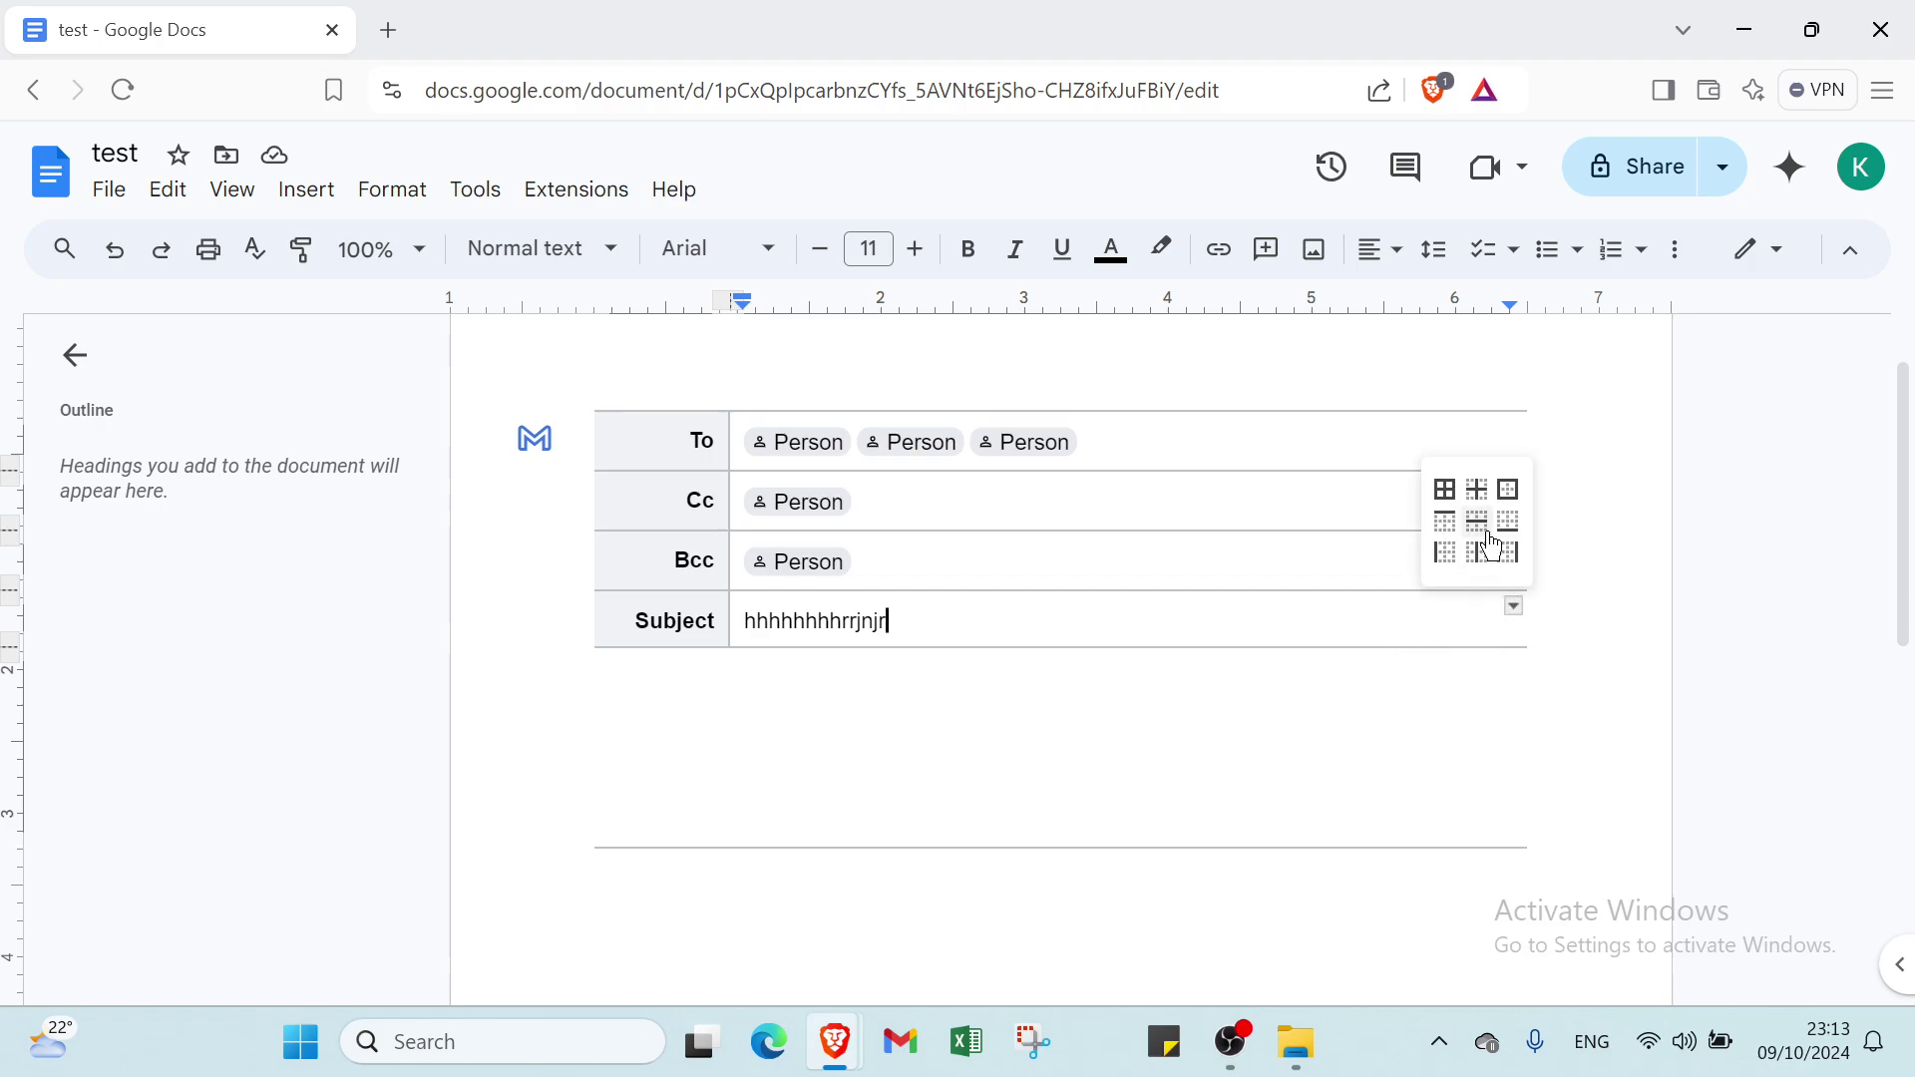
click(1460, 488)
click(1137, 648)
click(884, 620)
click(669, 607)
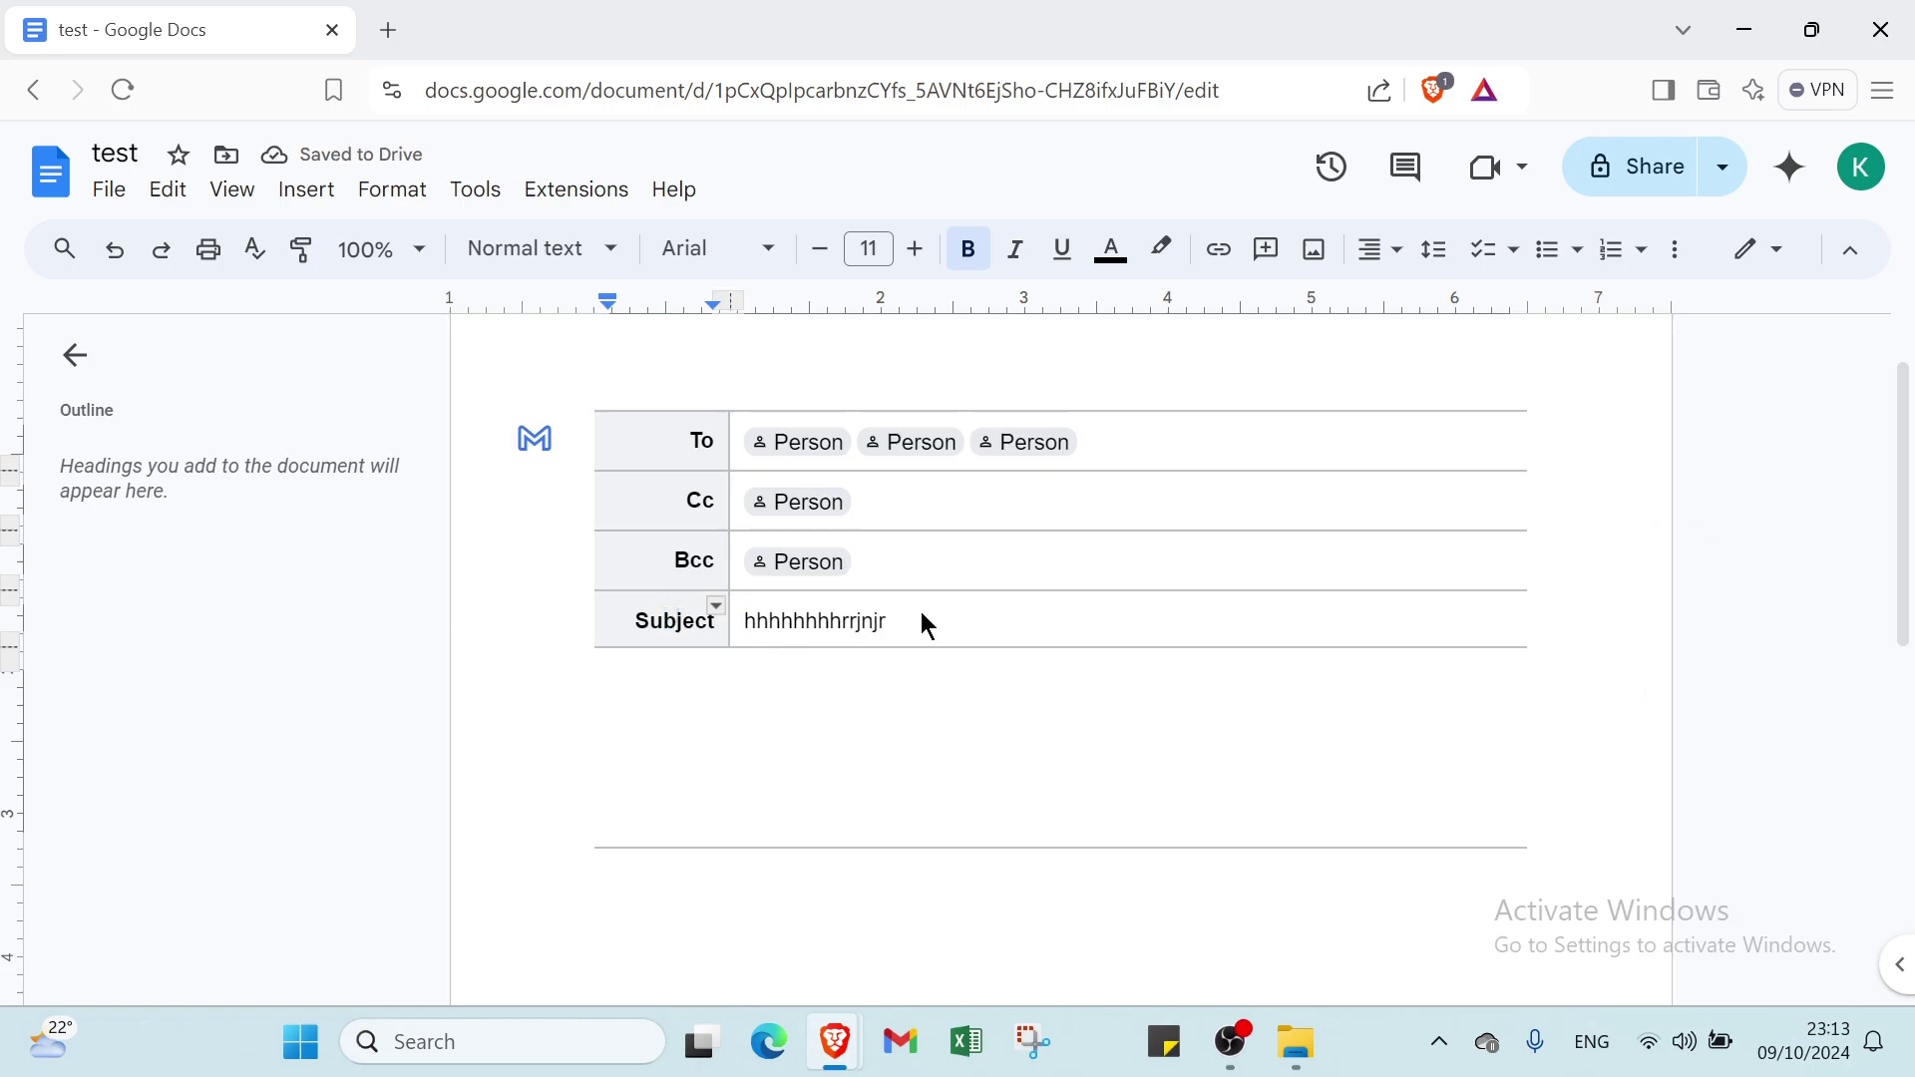
mouse_move(922, 619)
mouse_down()
mouse_move(792, 647)
mouse_move(678, 625)
mouse_up()
key(Delete)
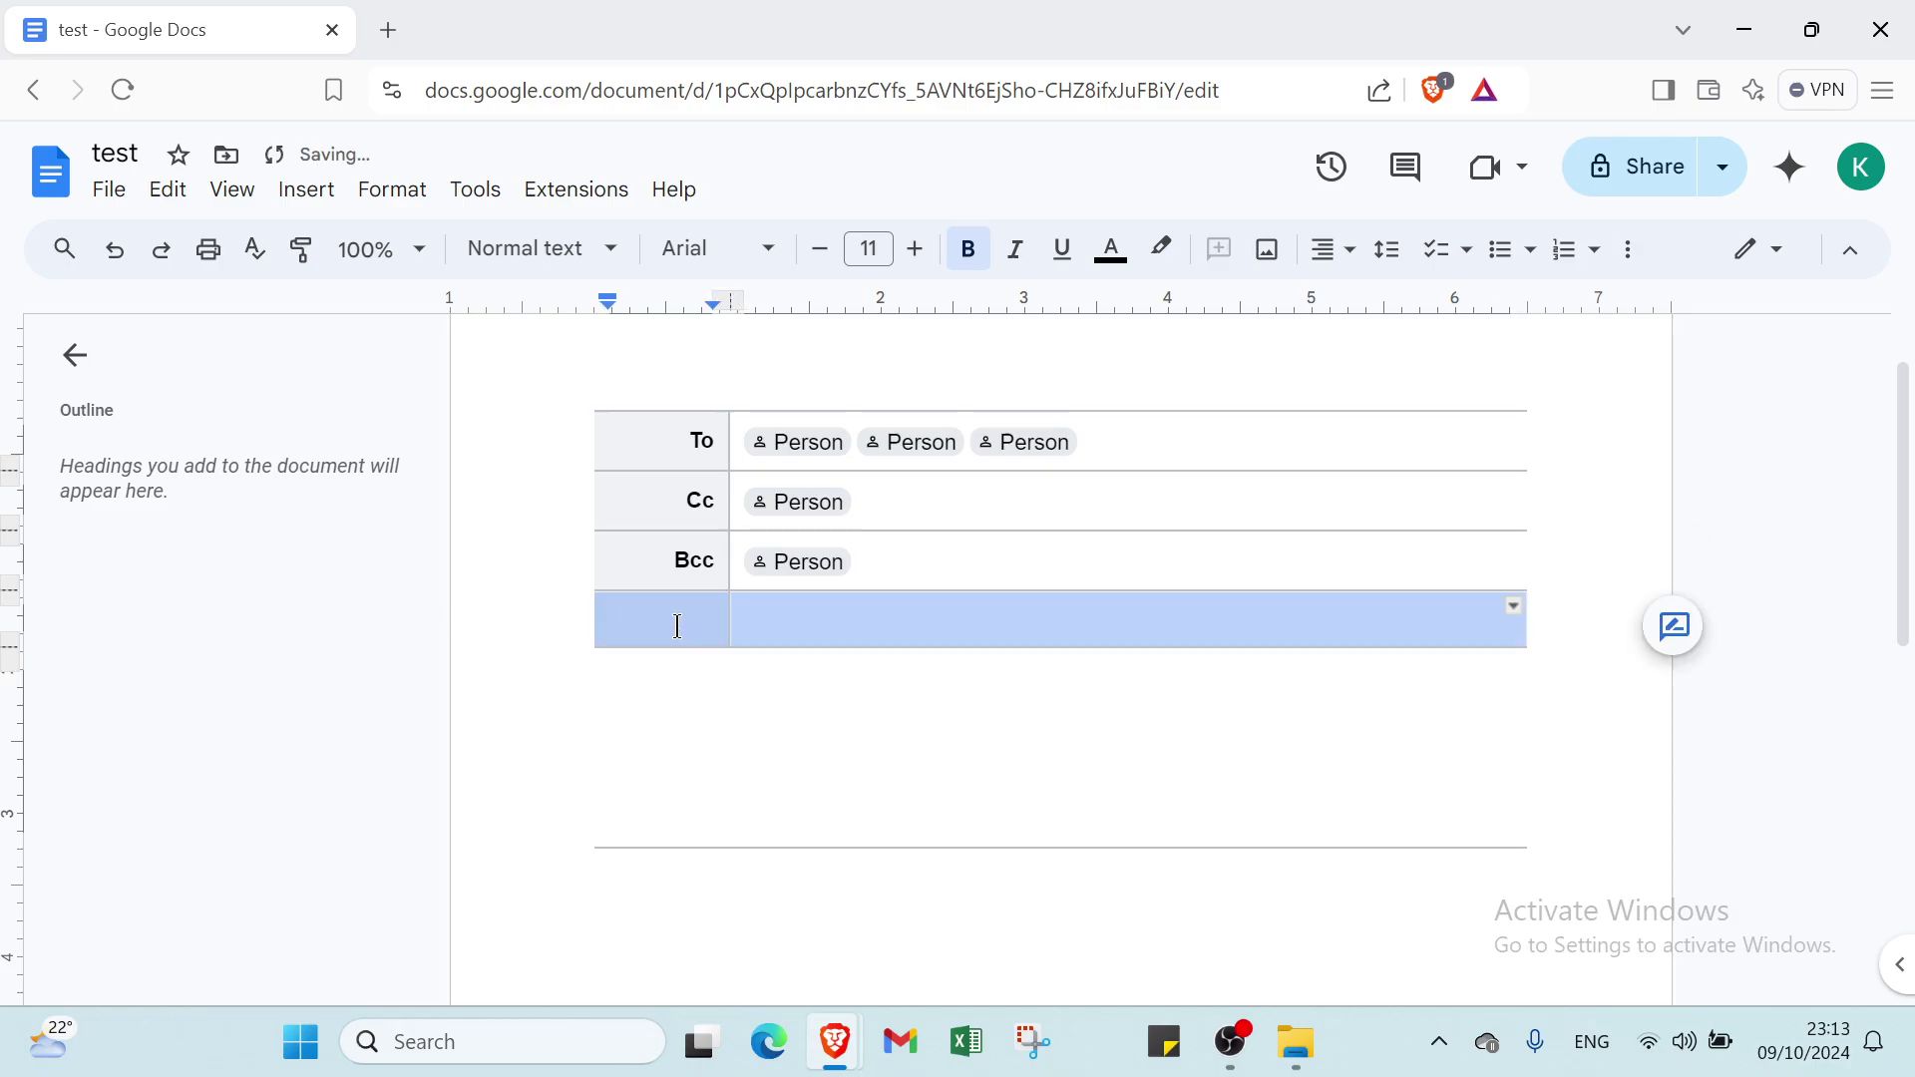
click(804, 572)
drag(765, 576, 674, 560)
key(Delete)
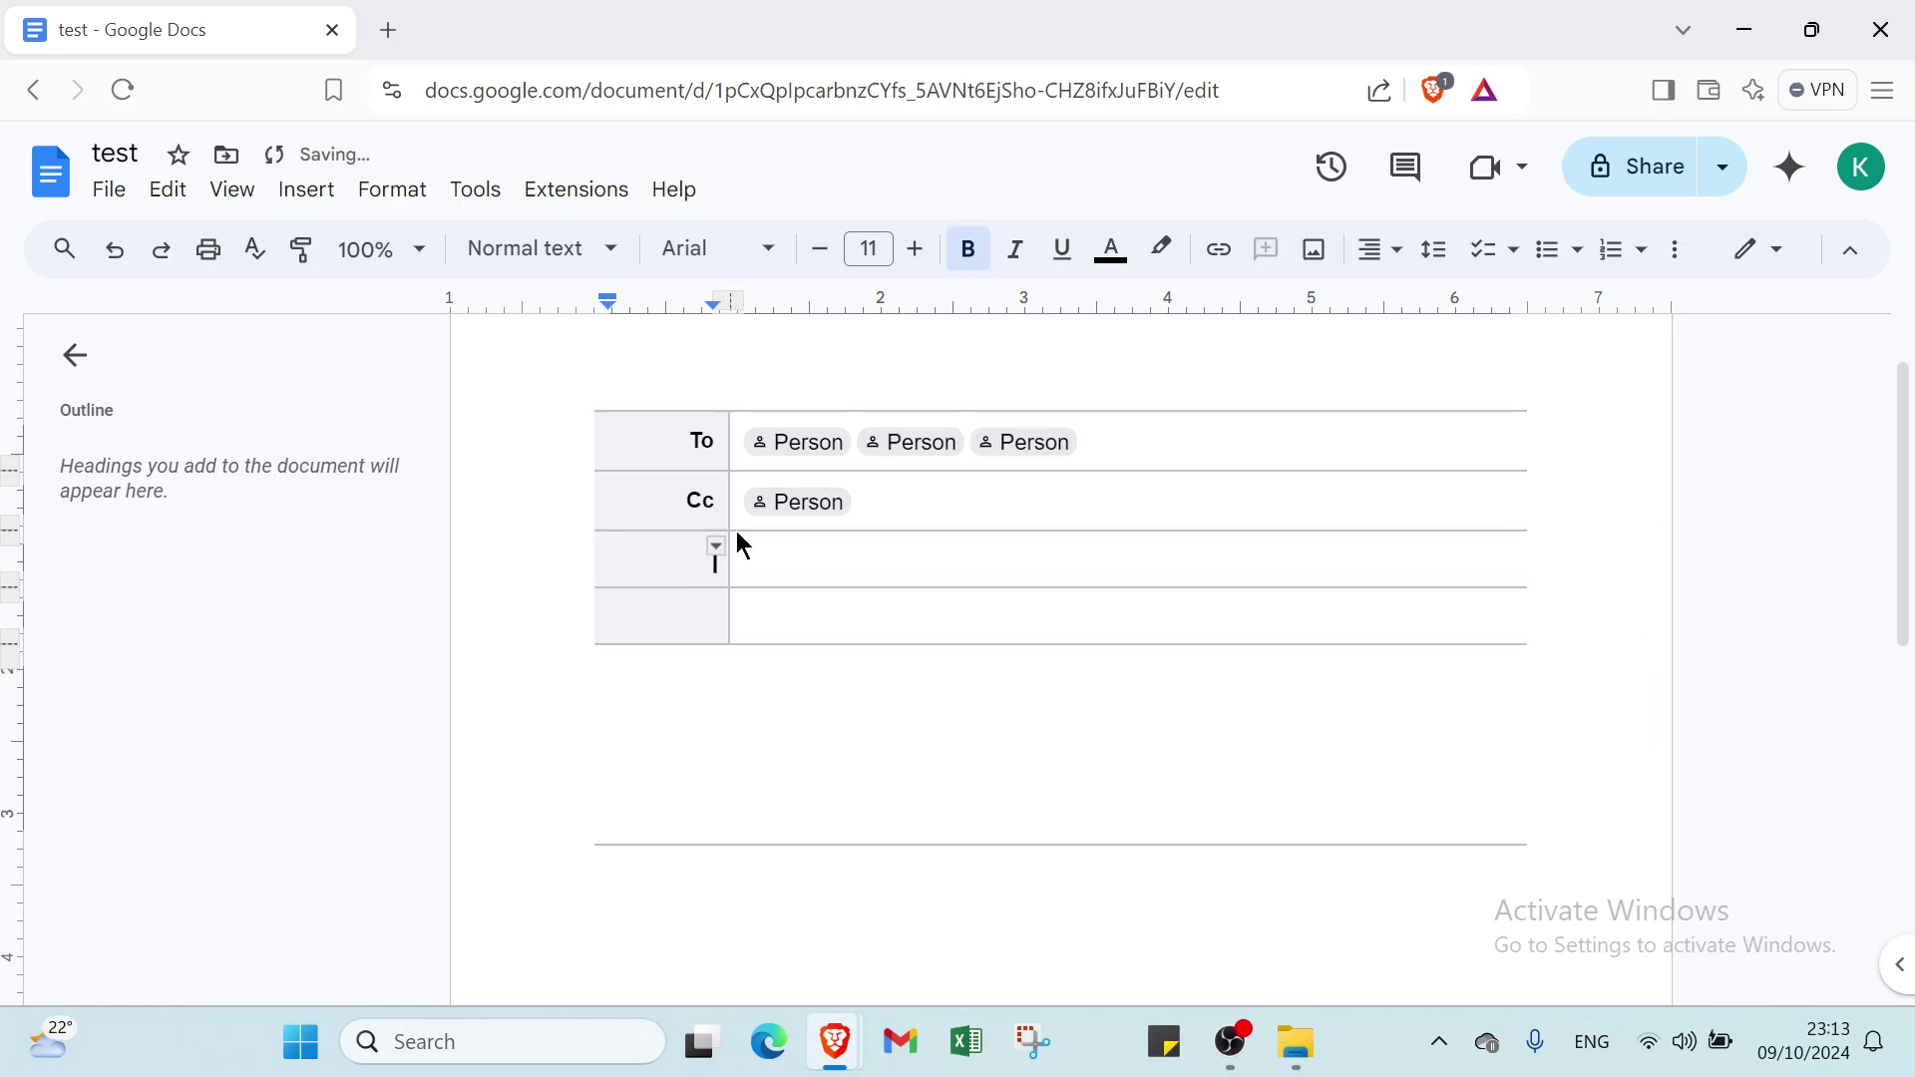
click(883, 503)
drag(883, 503, 610, 499)
key(Delete)
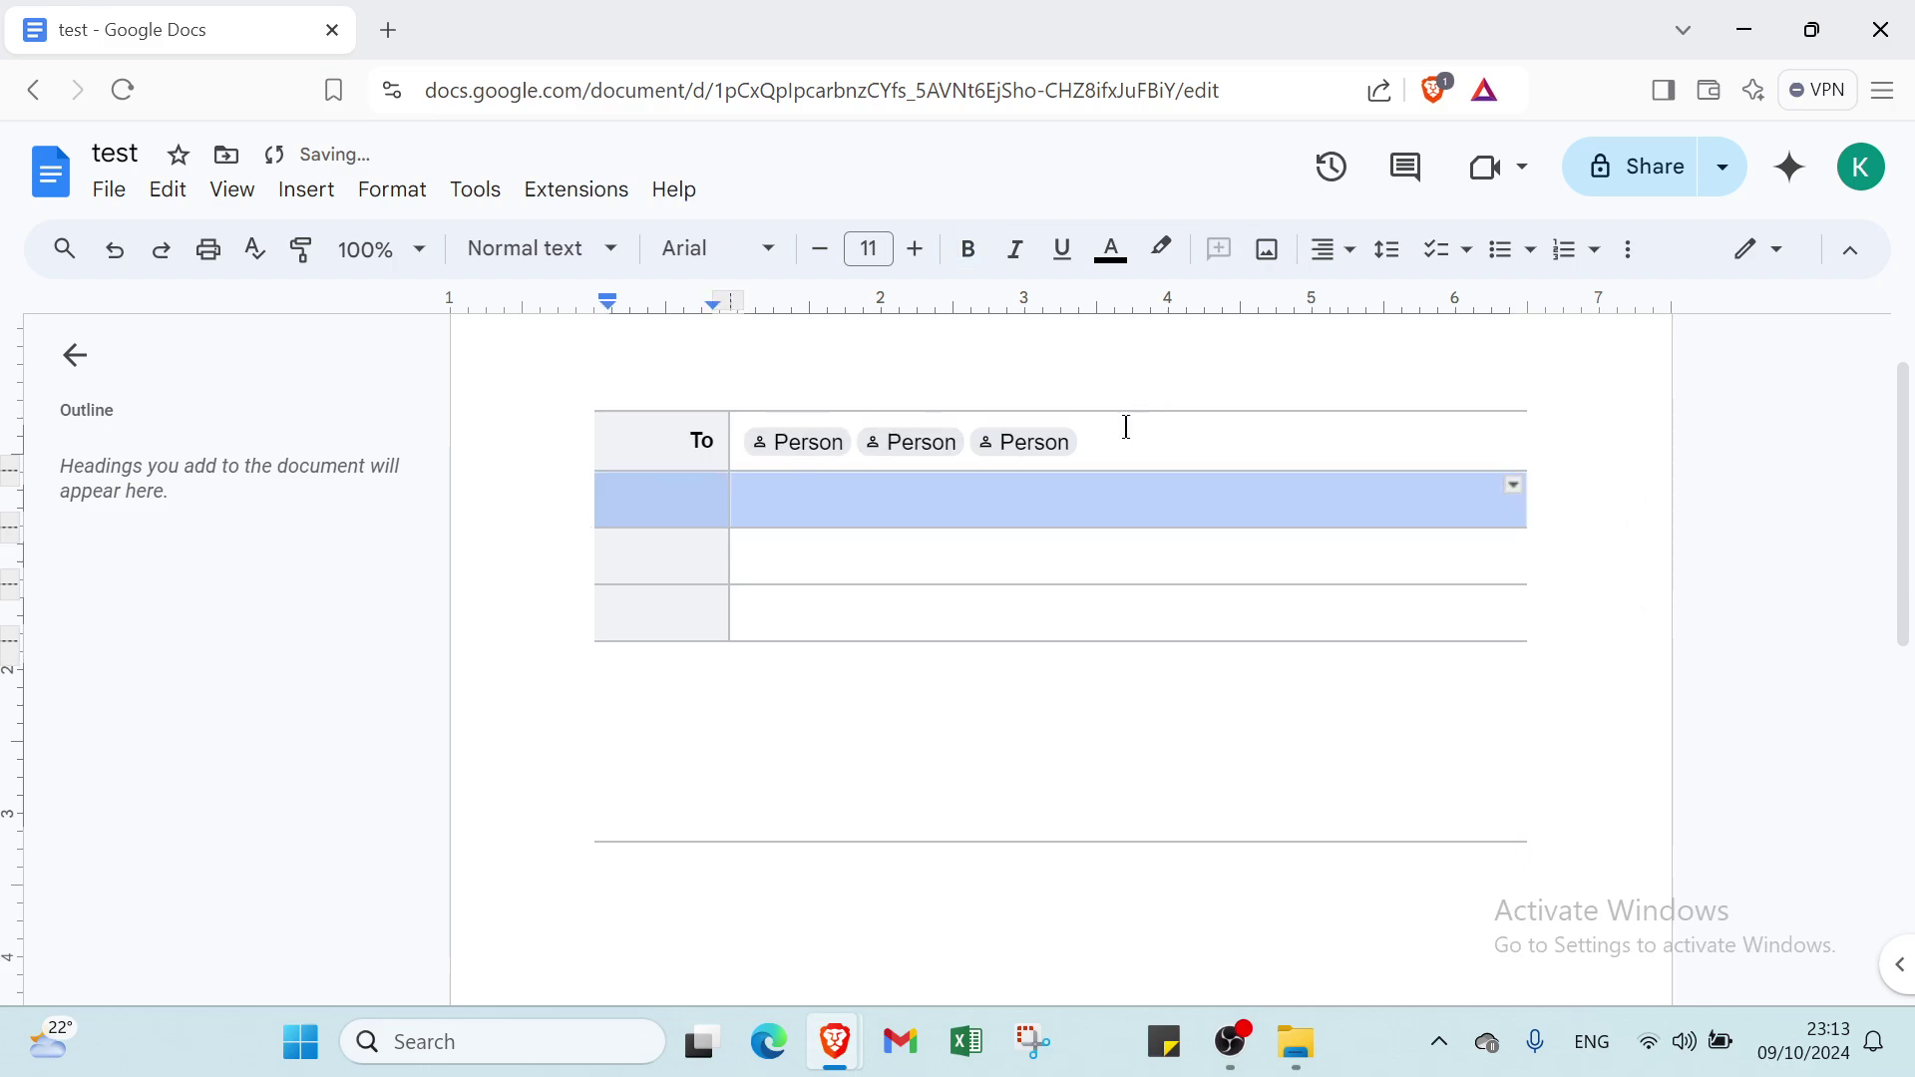
click(854, 427)
drag(854, 428, 646, 440)
key(Delete)
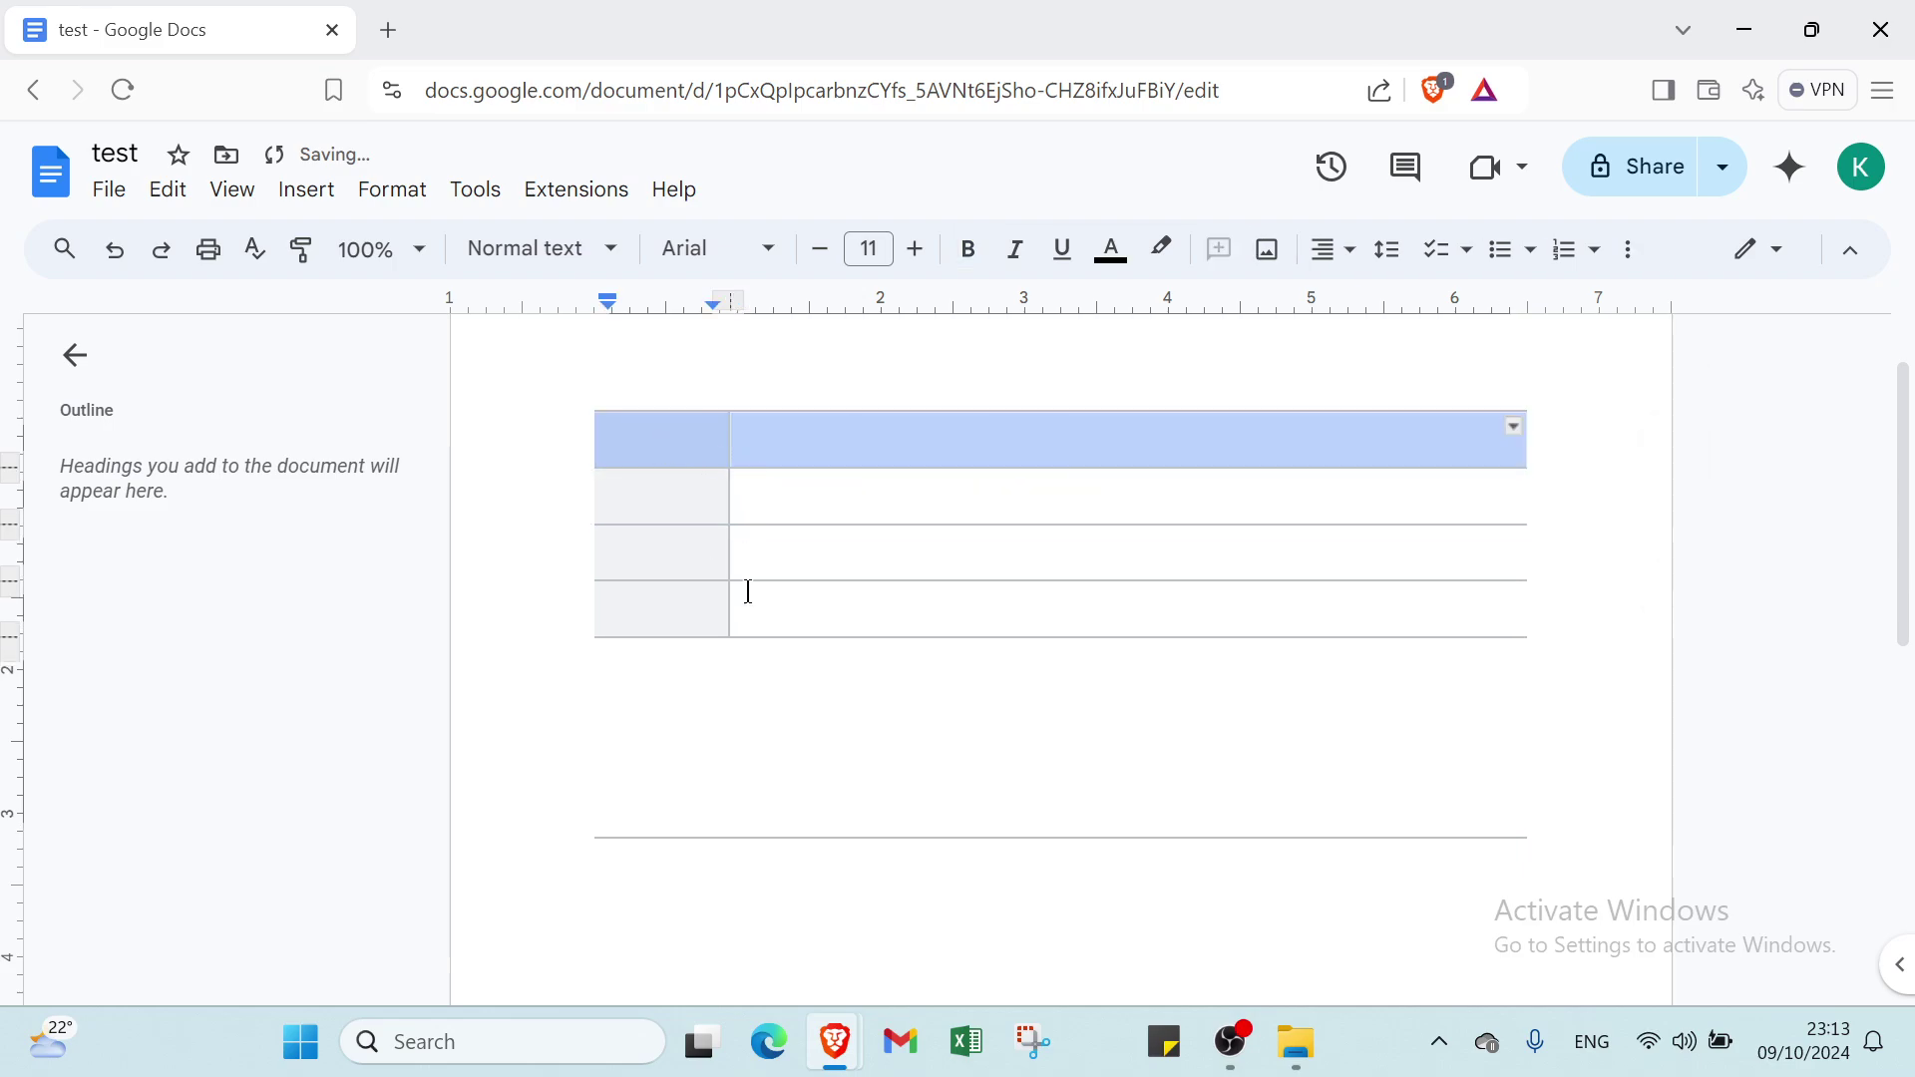
click(773, 700)
click(671, 449)
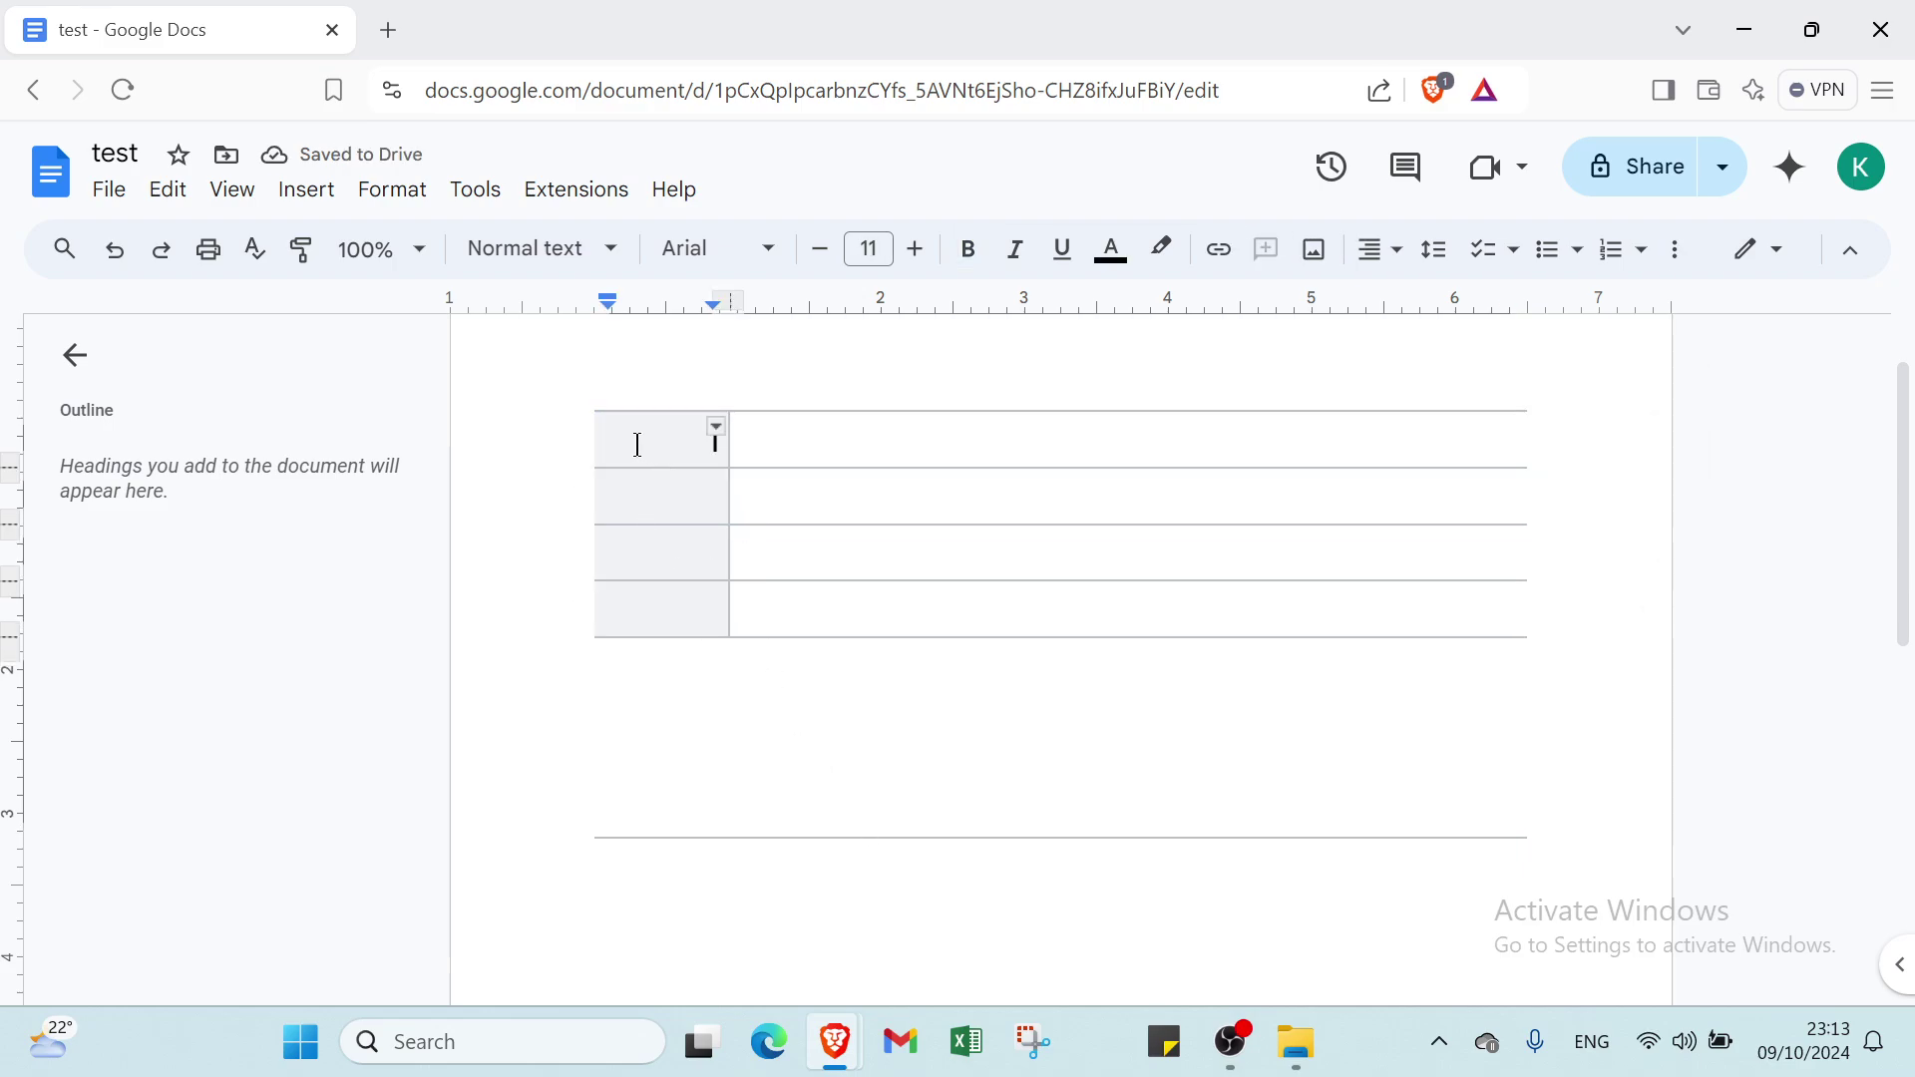
drag(630, 445, 548, 459)
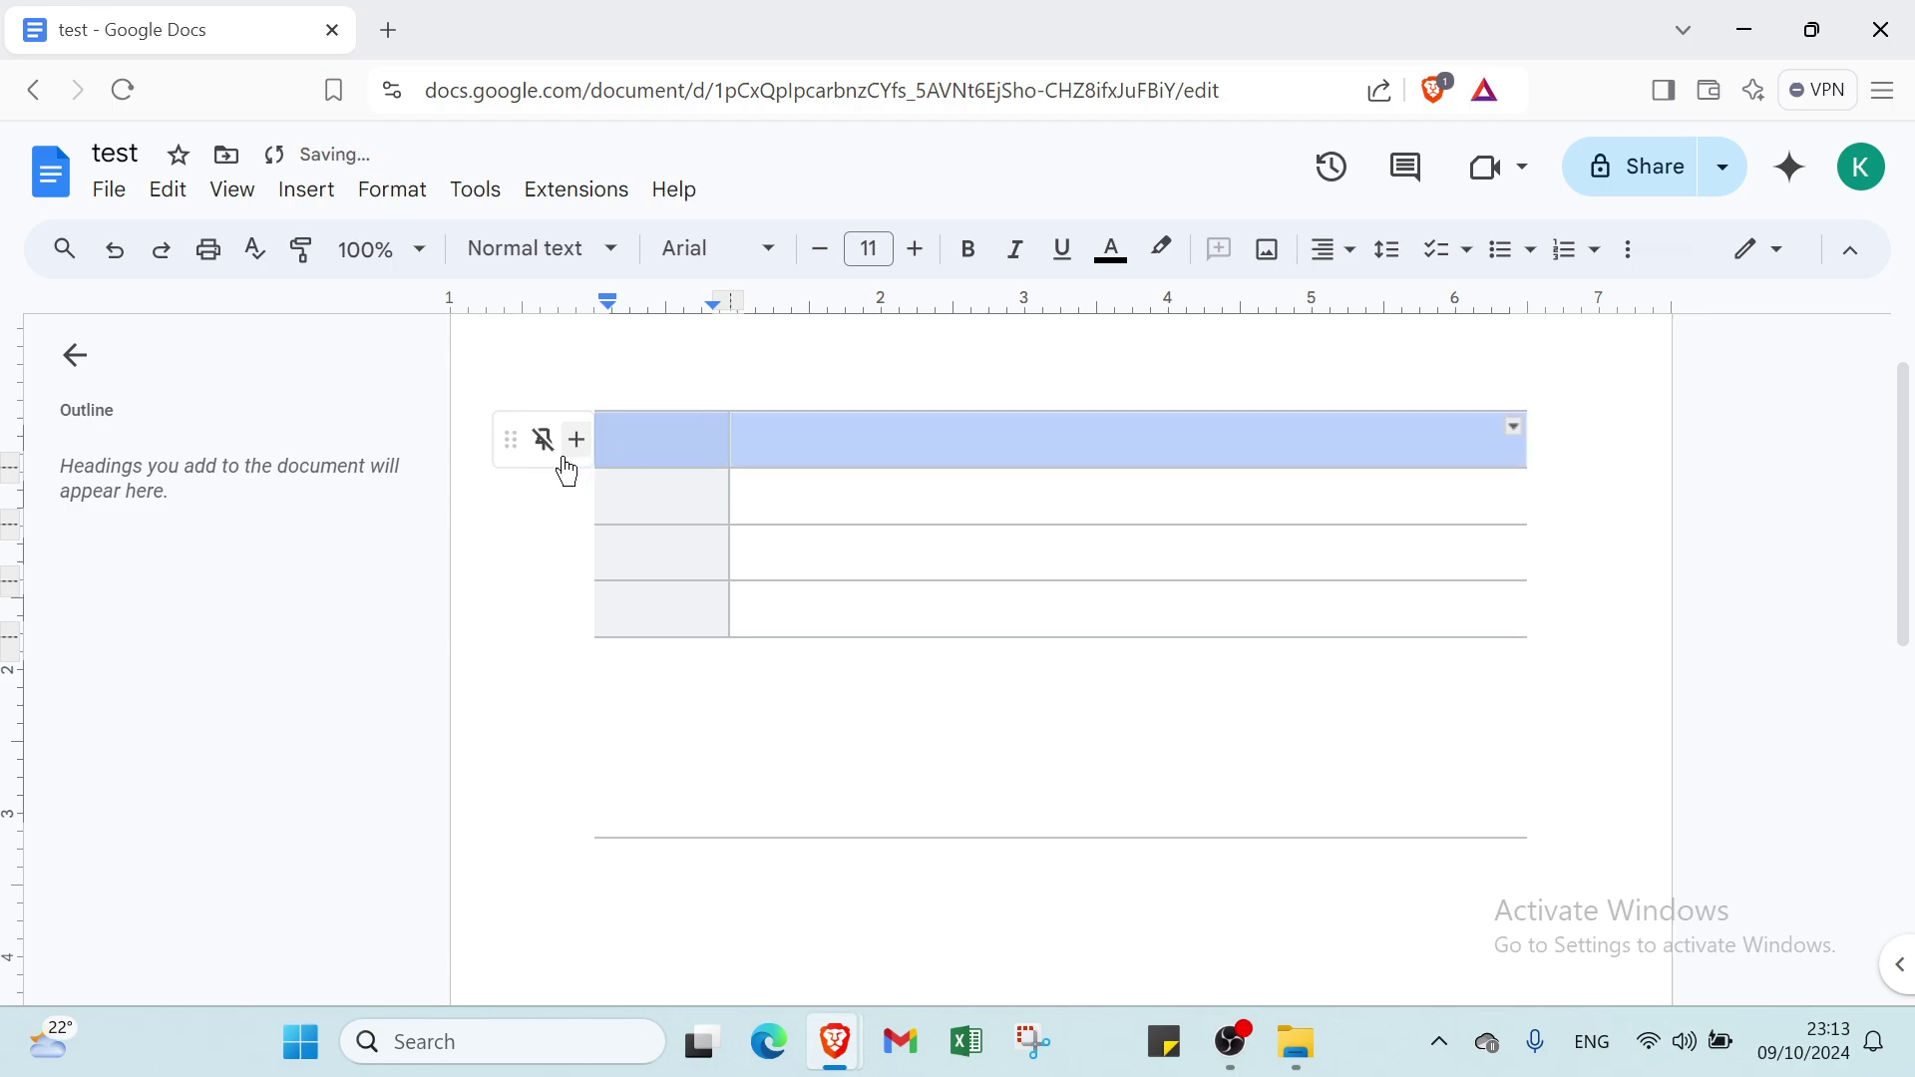
click(545, 444)
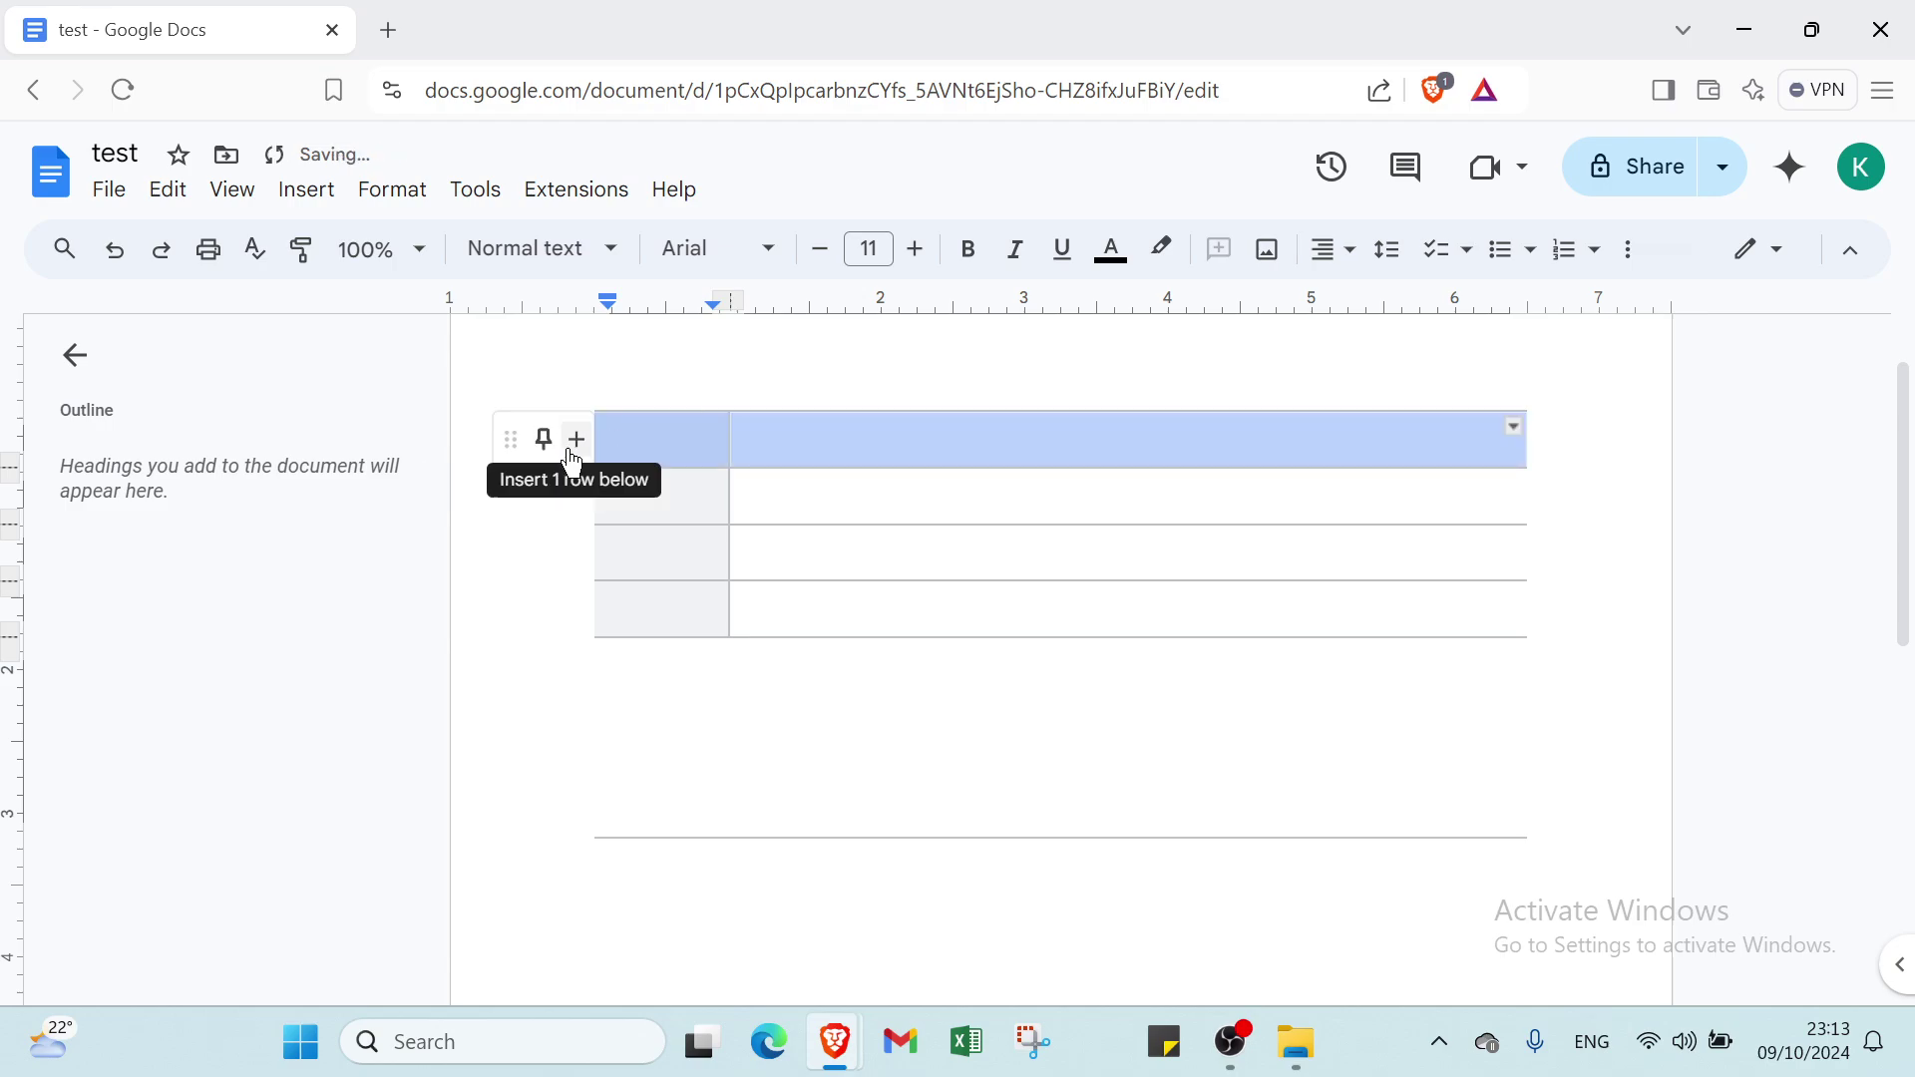
click(575, 440)
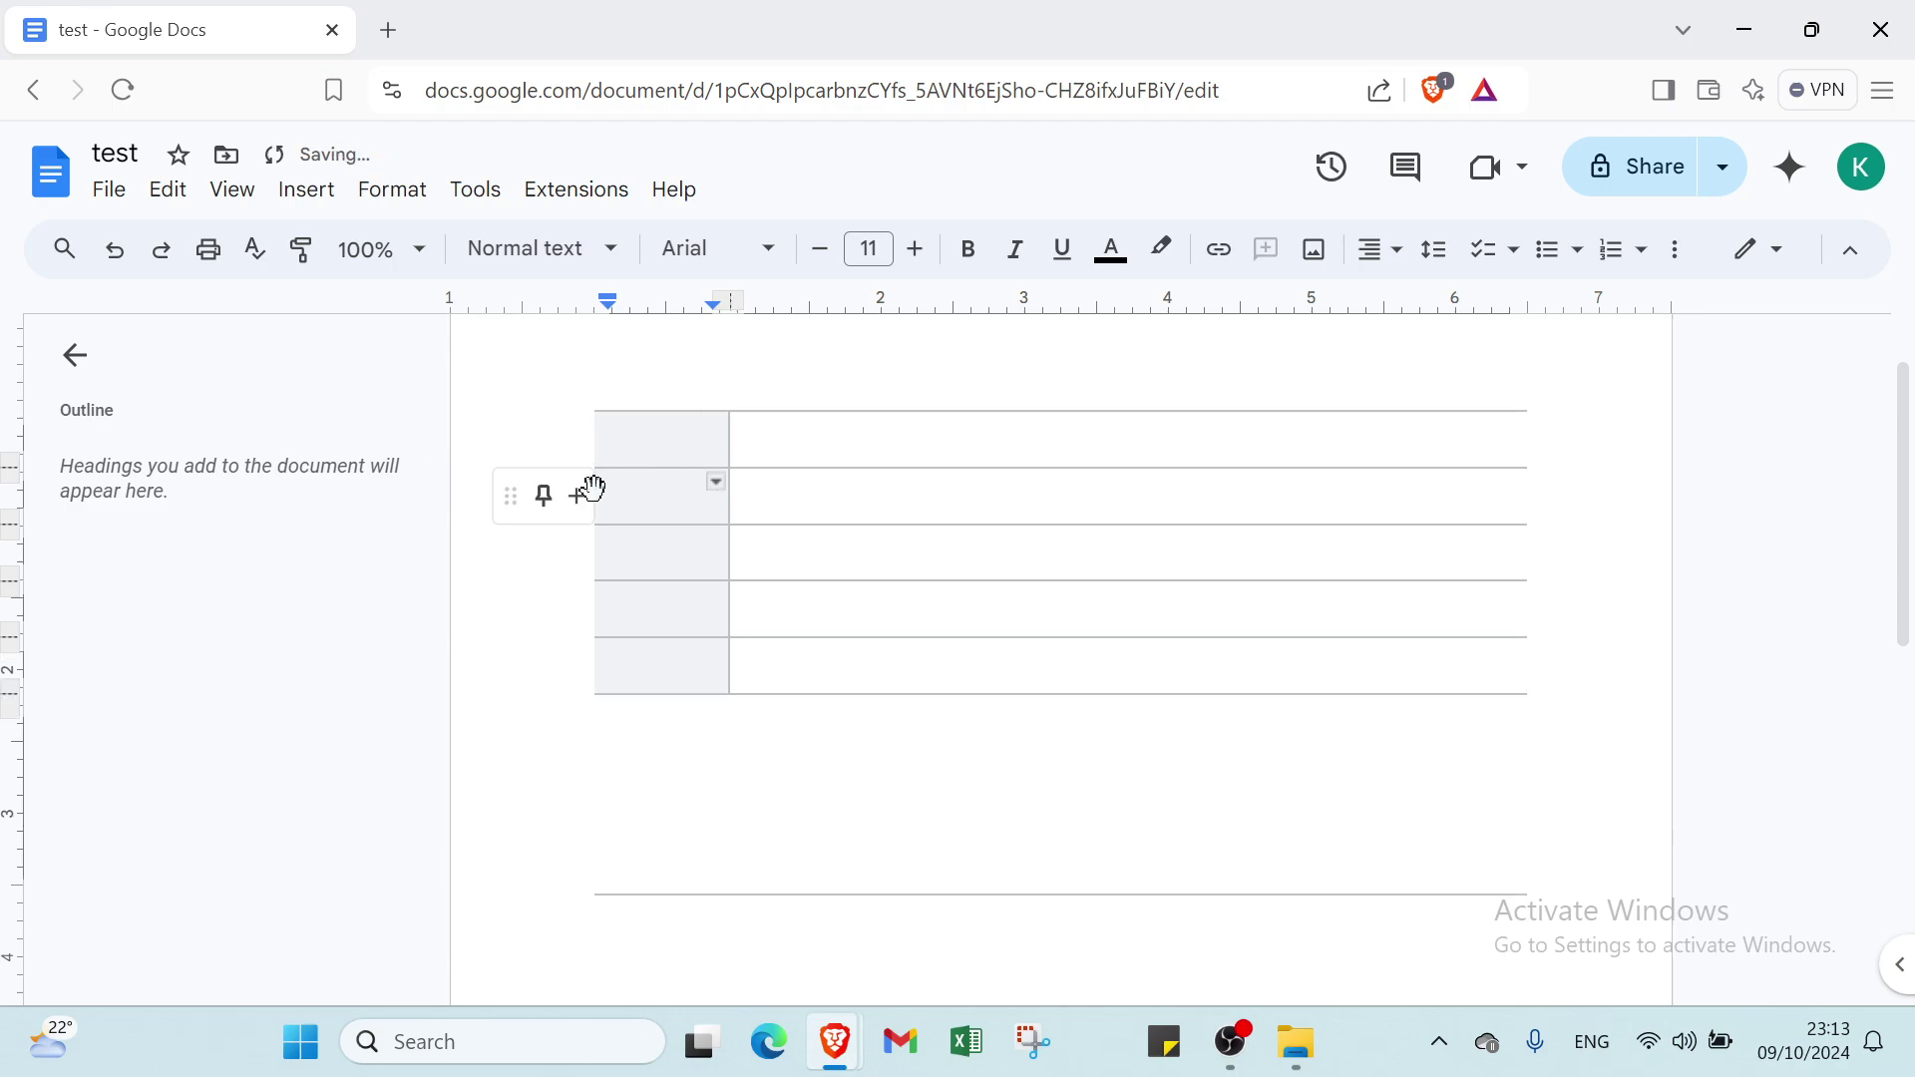
mouse_move(659, 496)
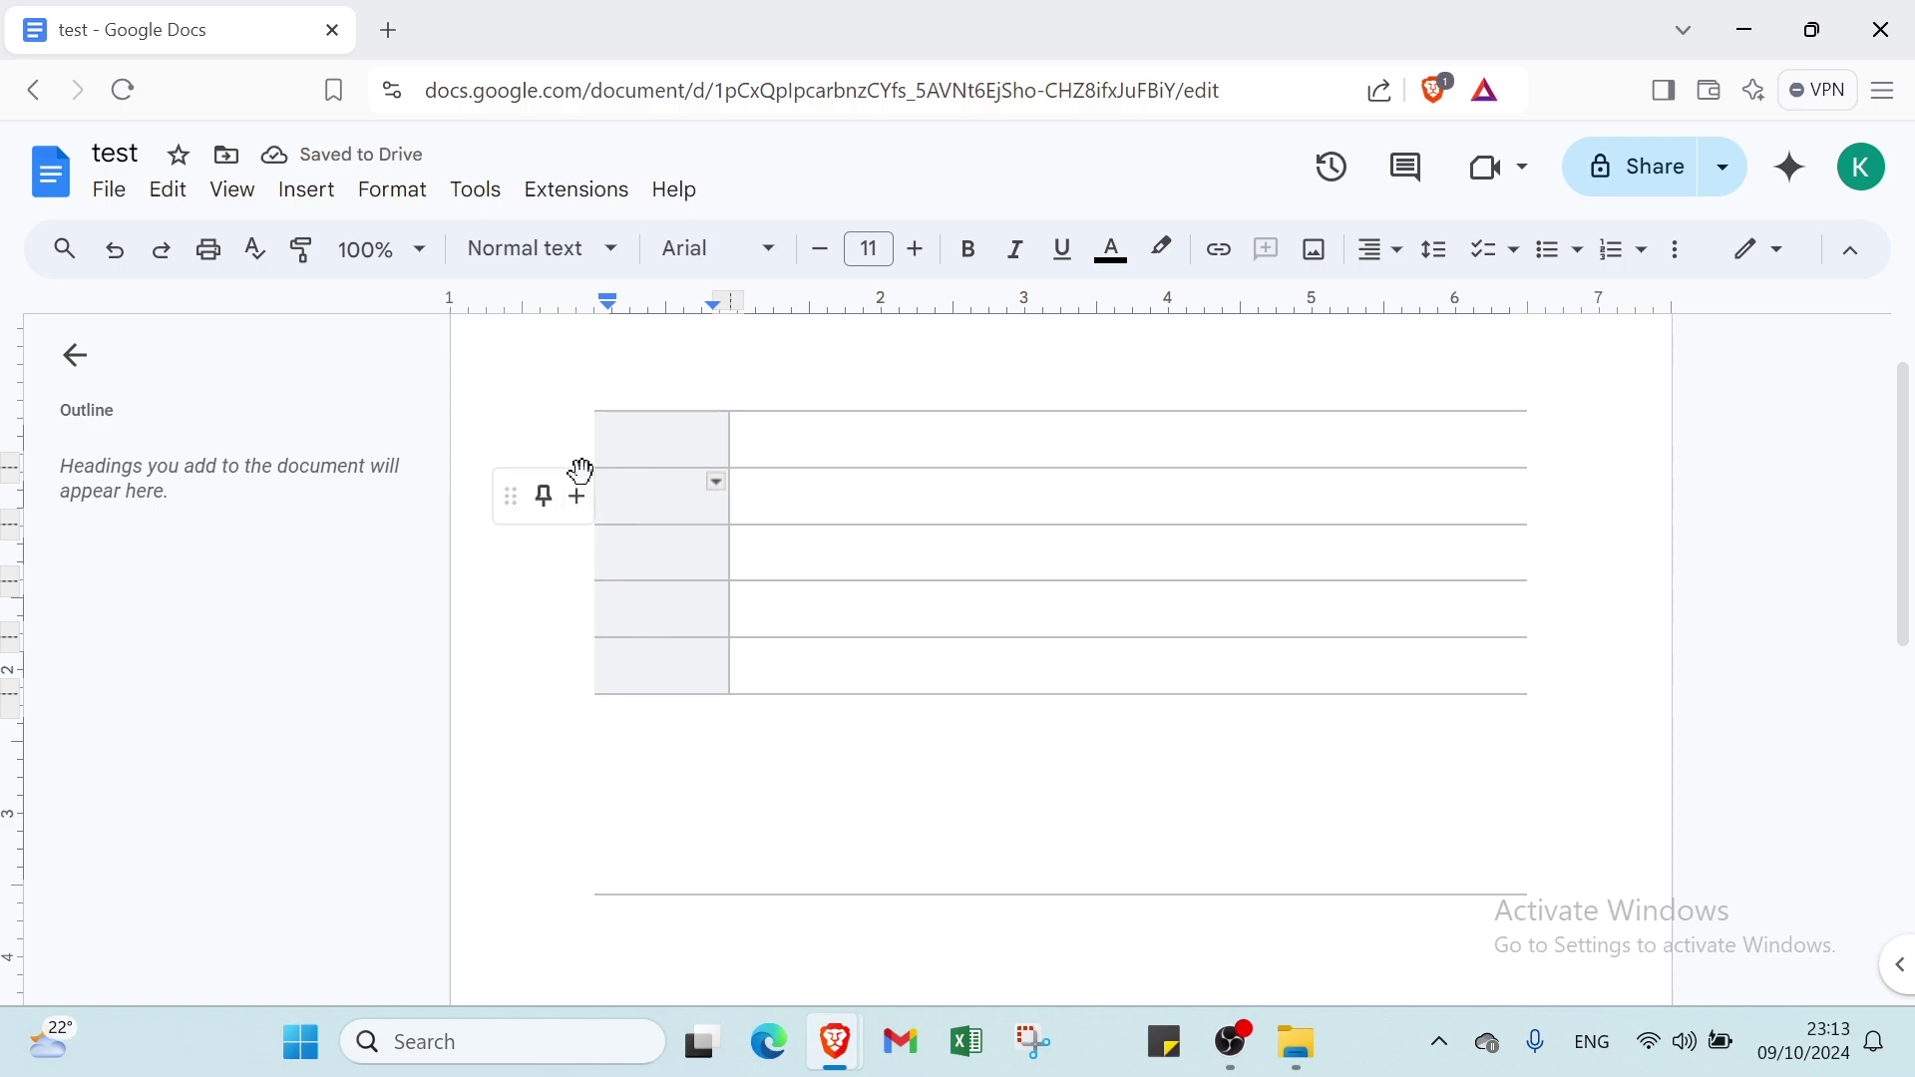
click(576, 495)
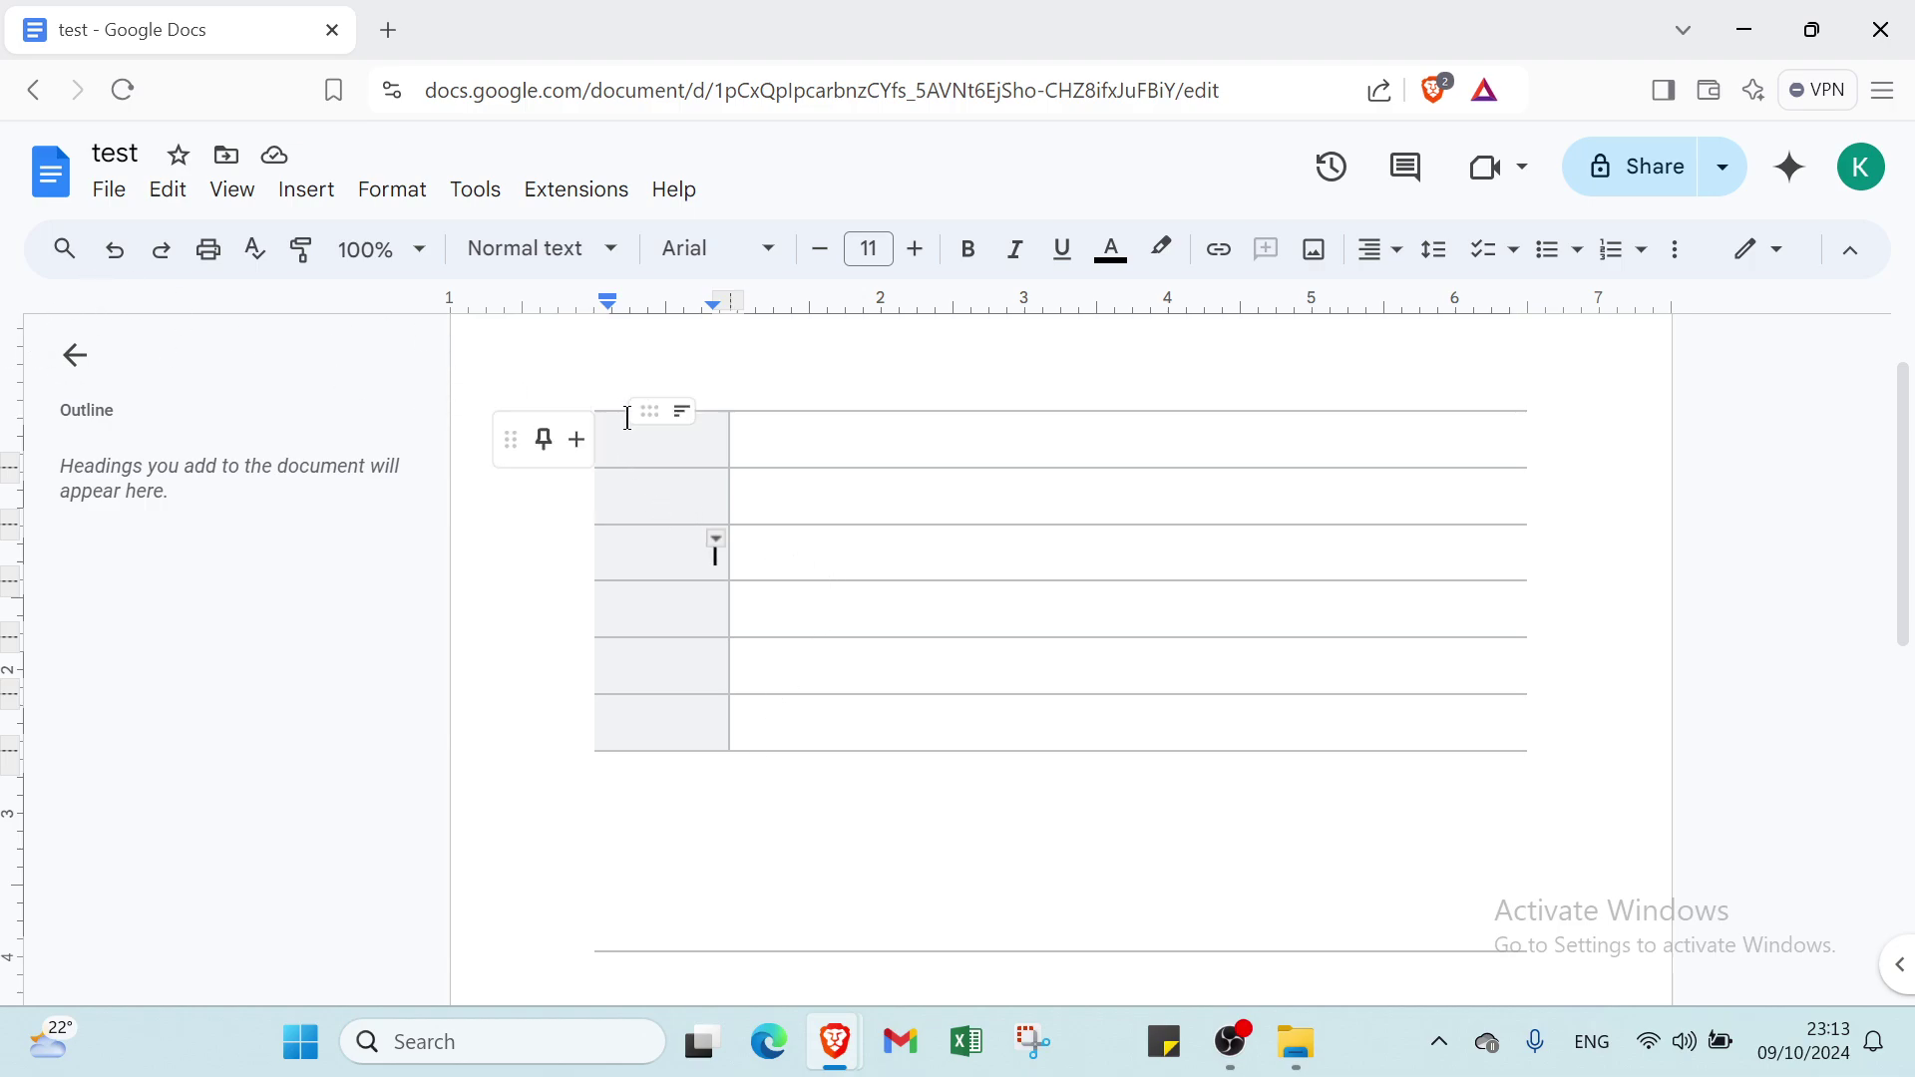
key(ctrl+a)
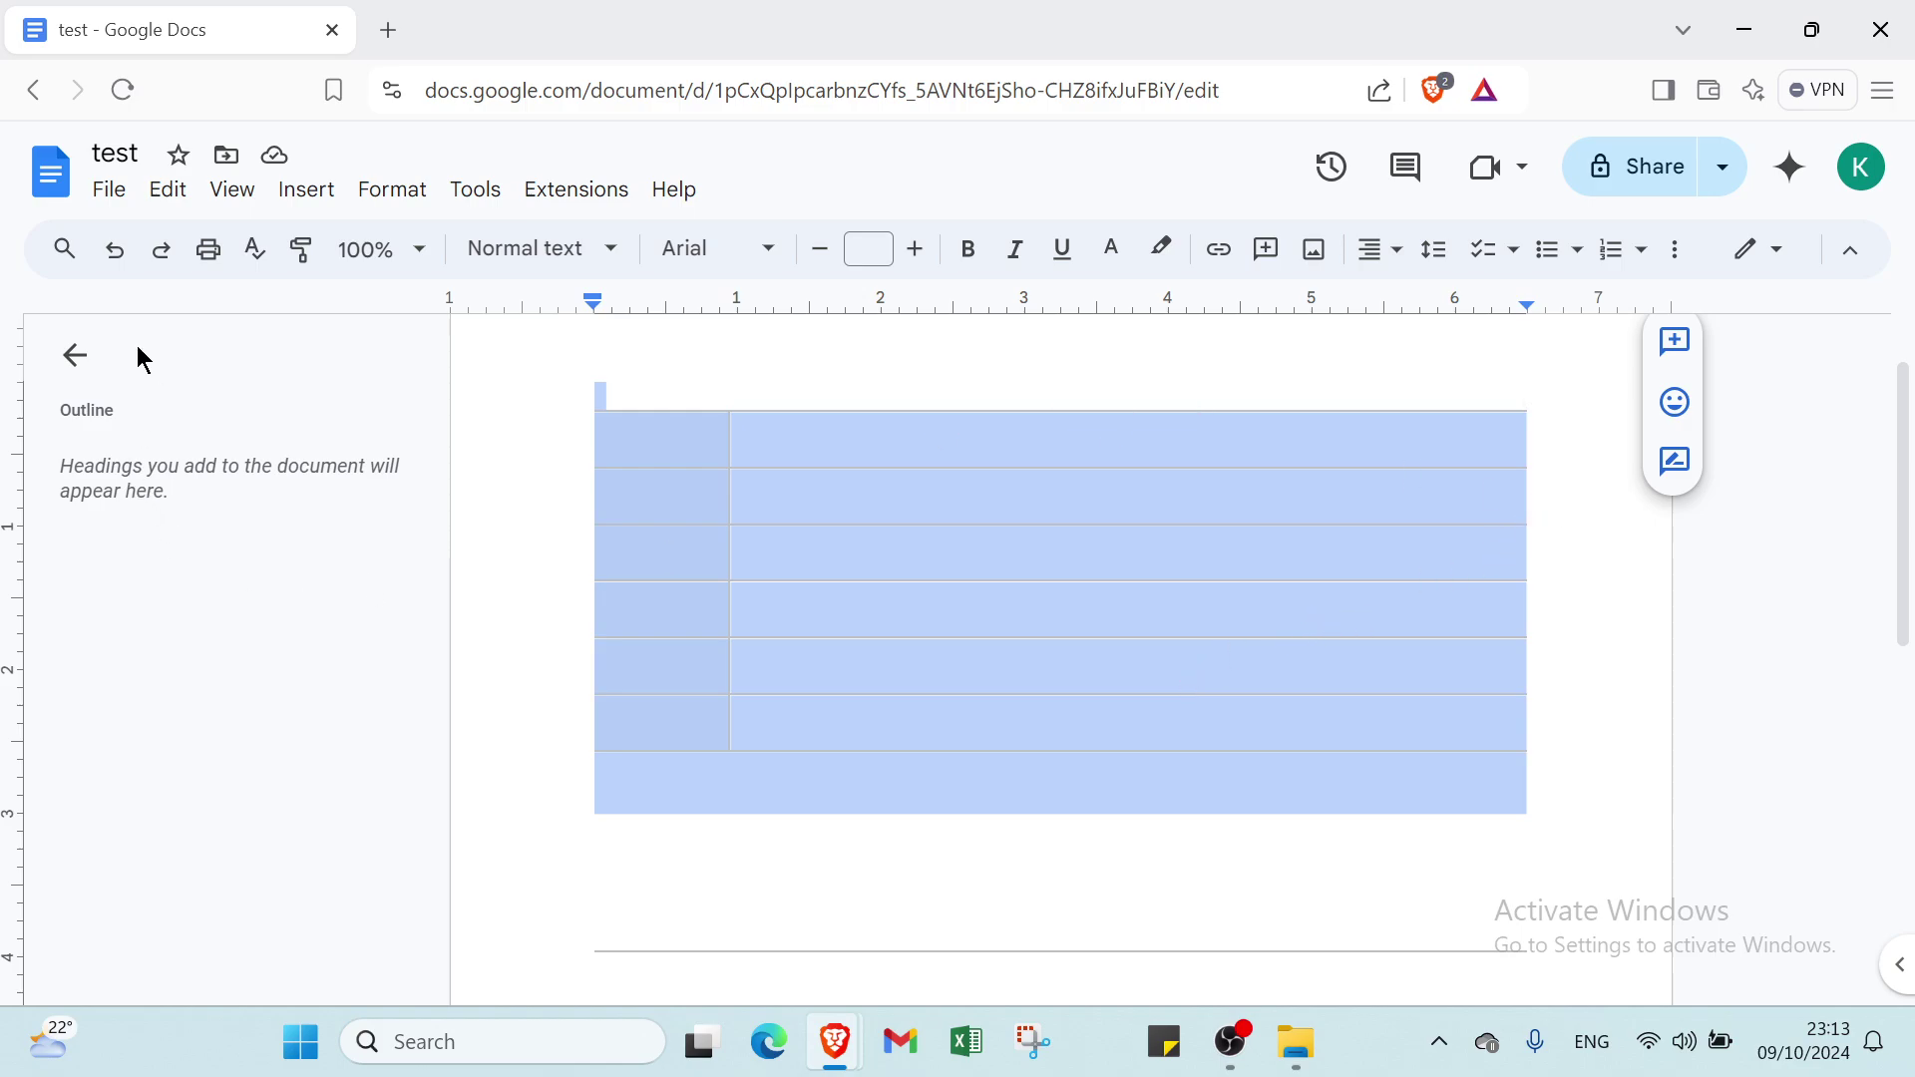
click(115, 251)
- Undo the email draft table, then browse and dismiss the smart chip list
click(113, 251)
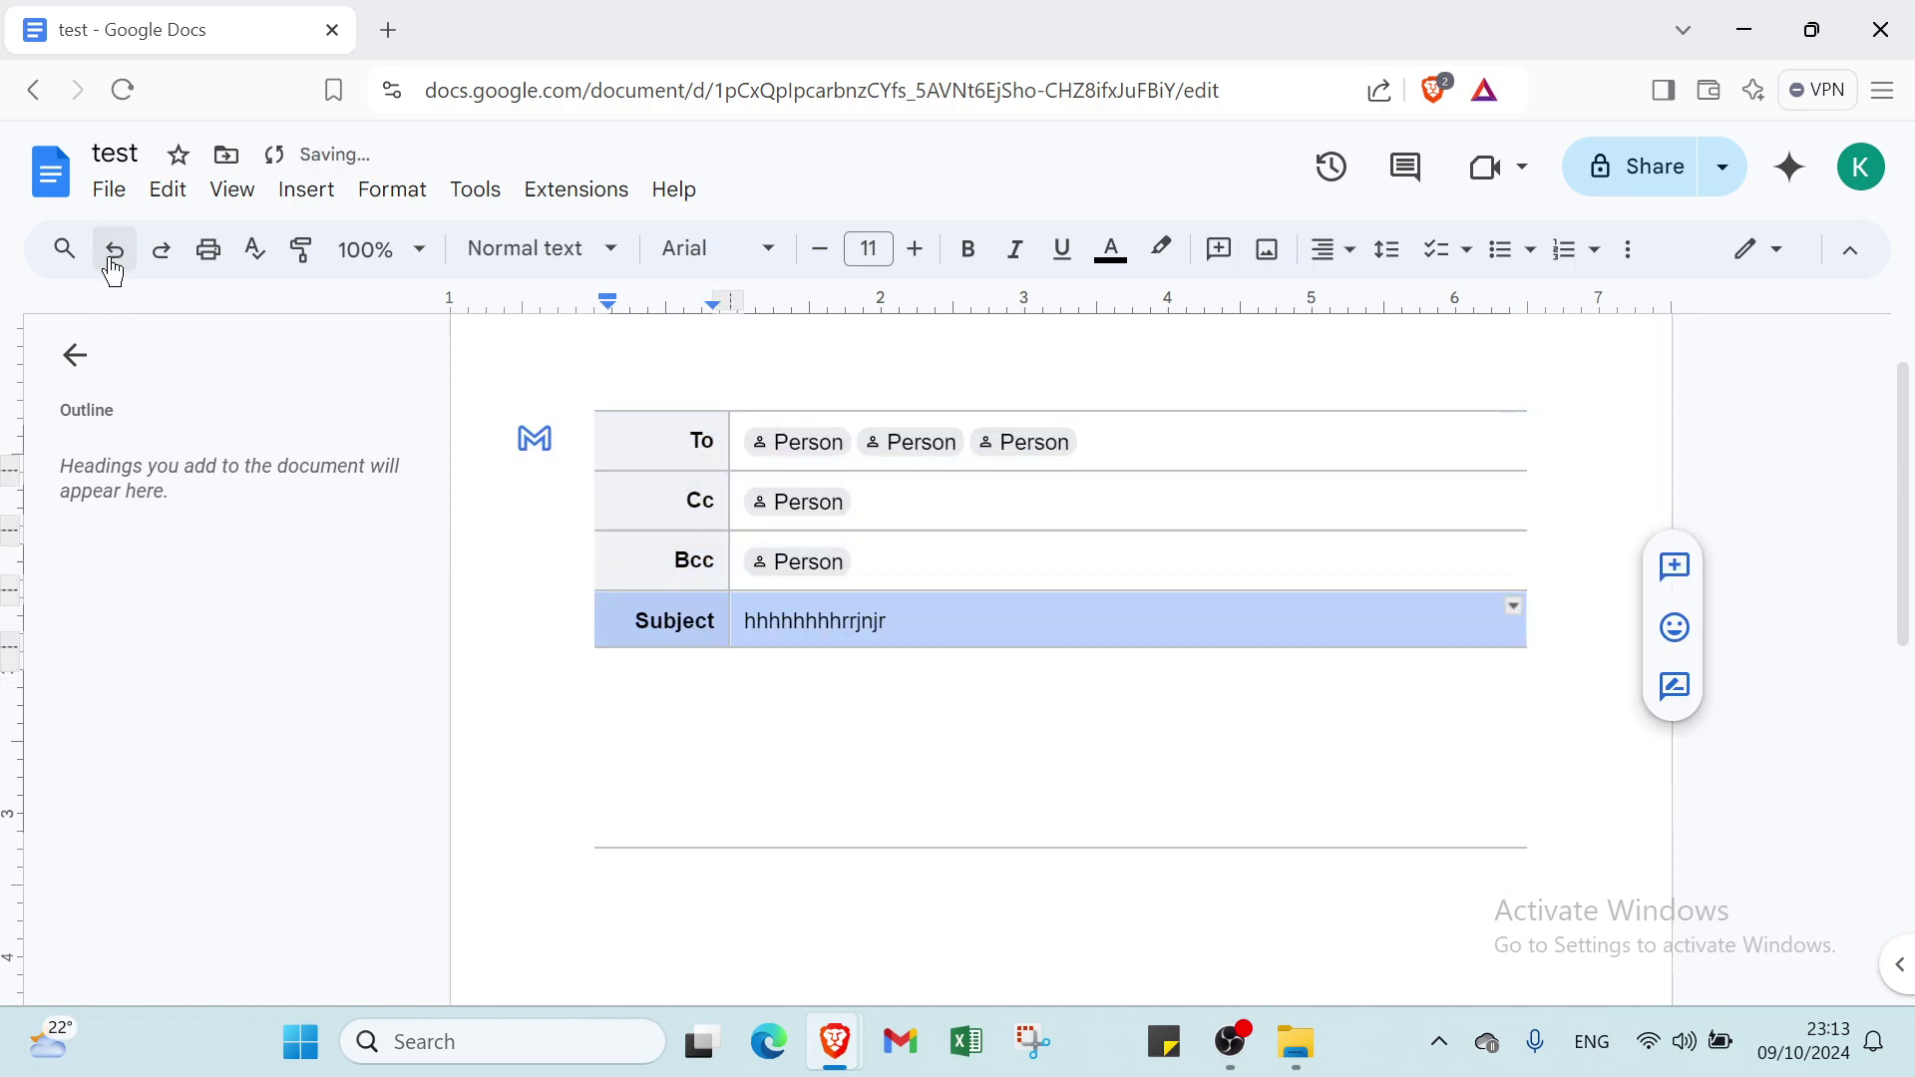
click(115, 250)
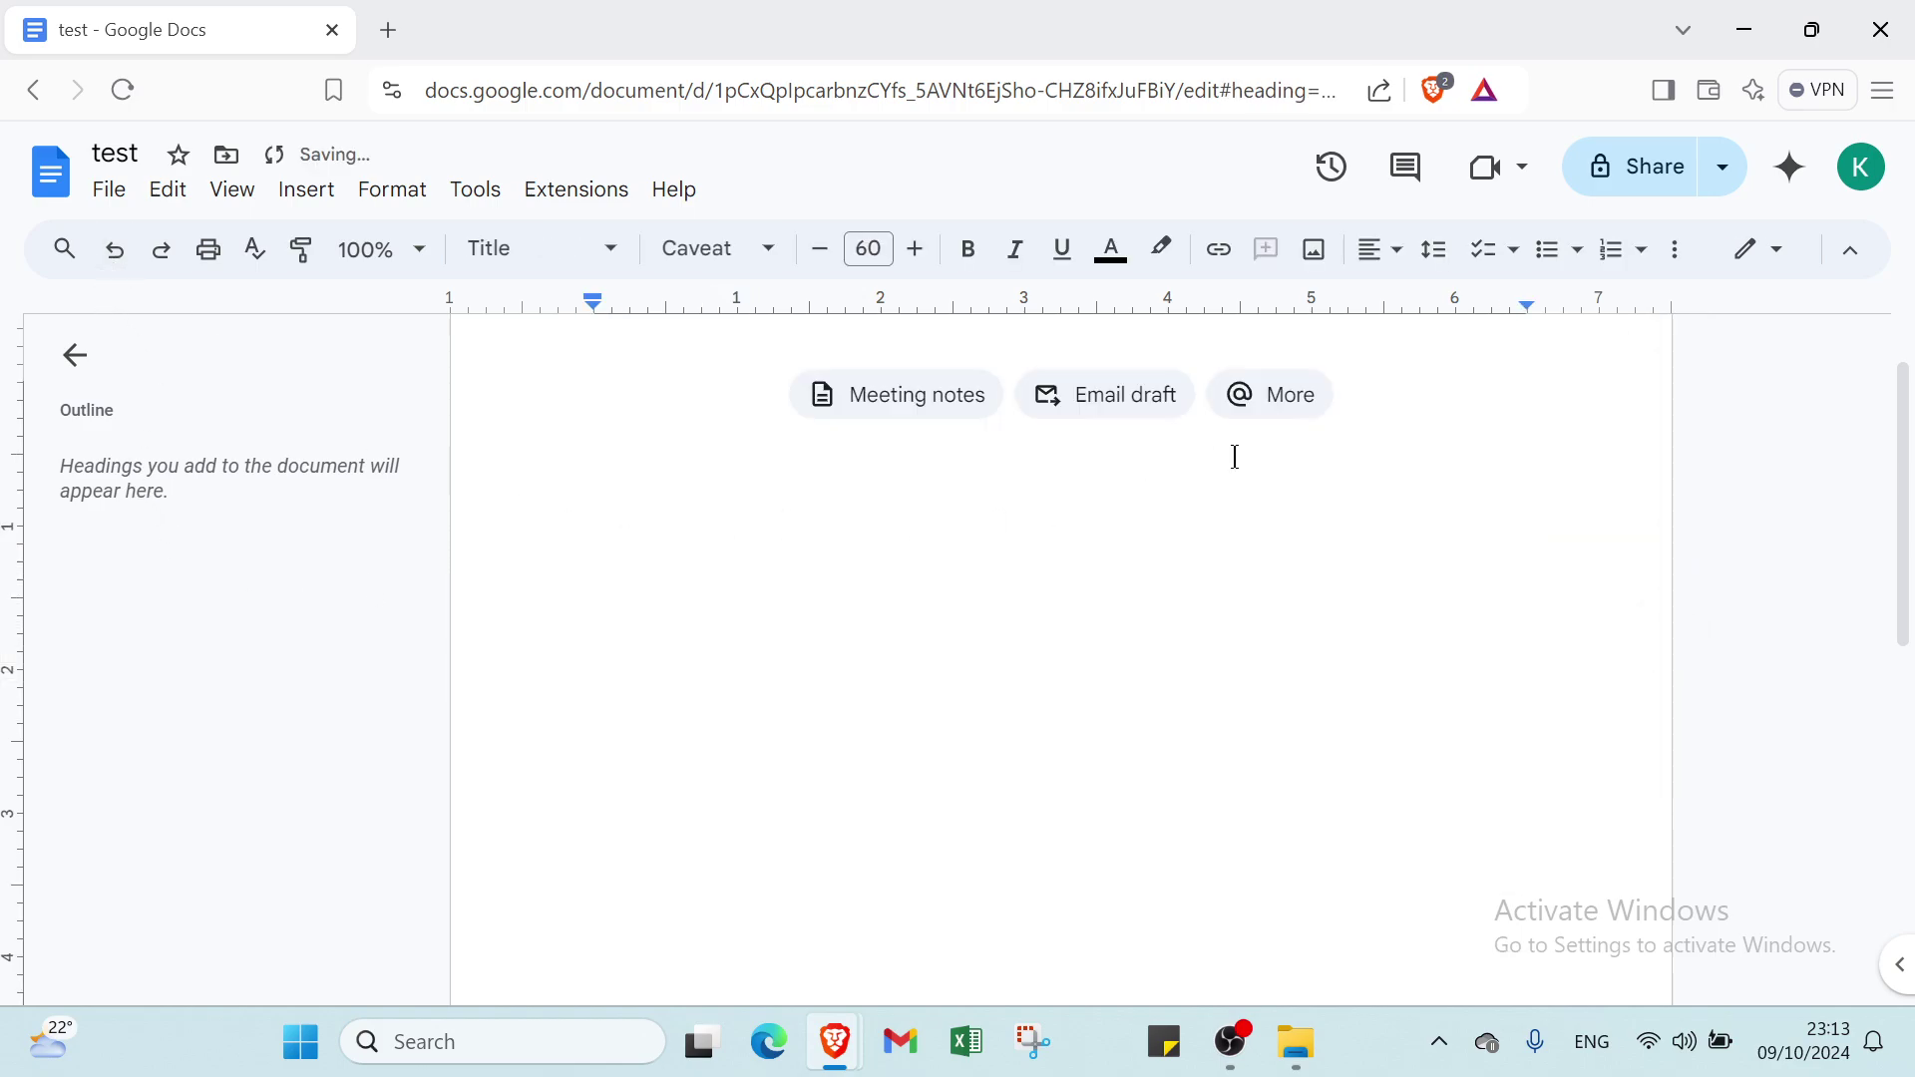
click(1265, 408)
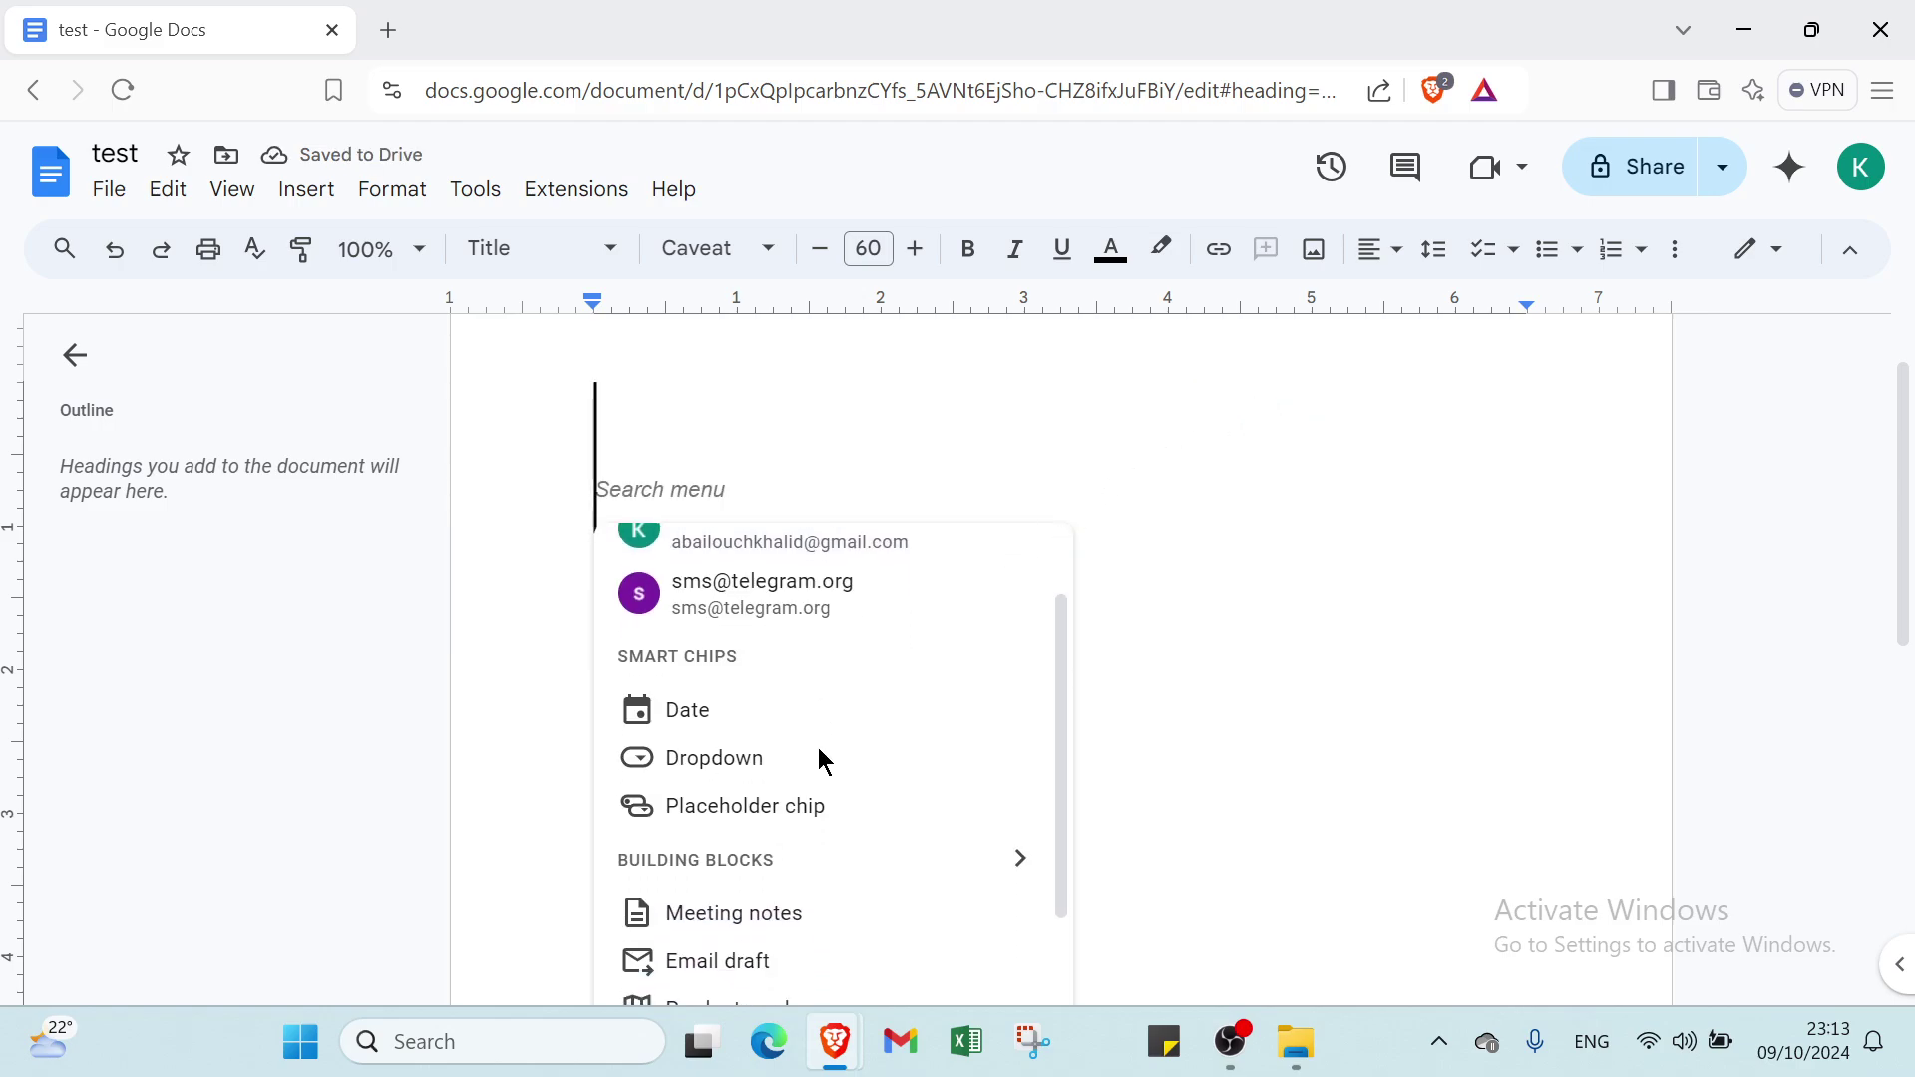
scroll(819, 755, down, 1)
scroll(739, 744, down, 1)
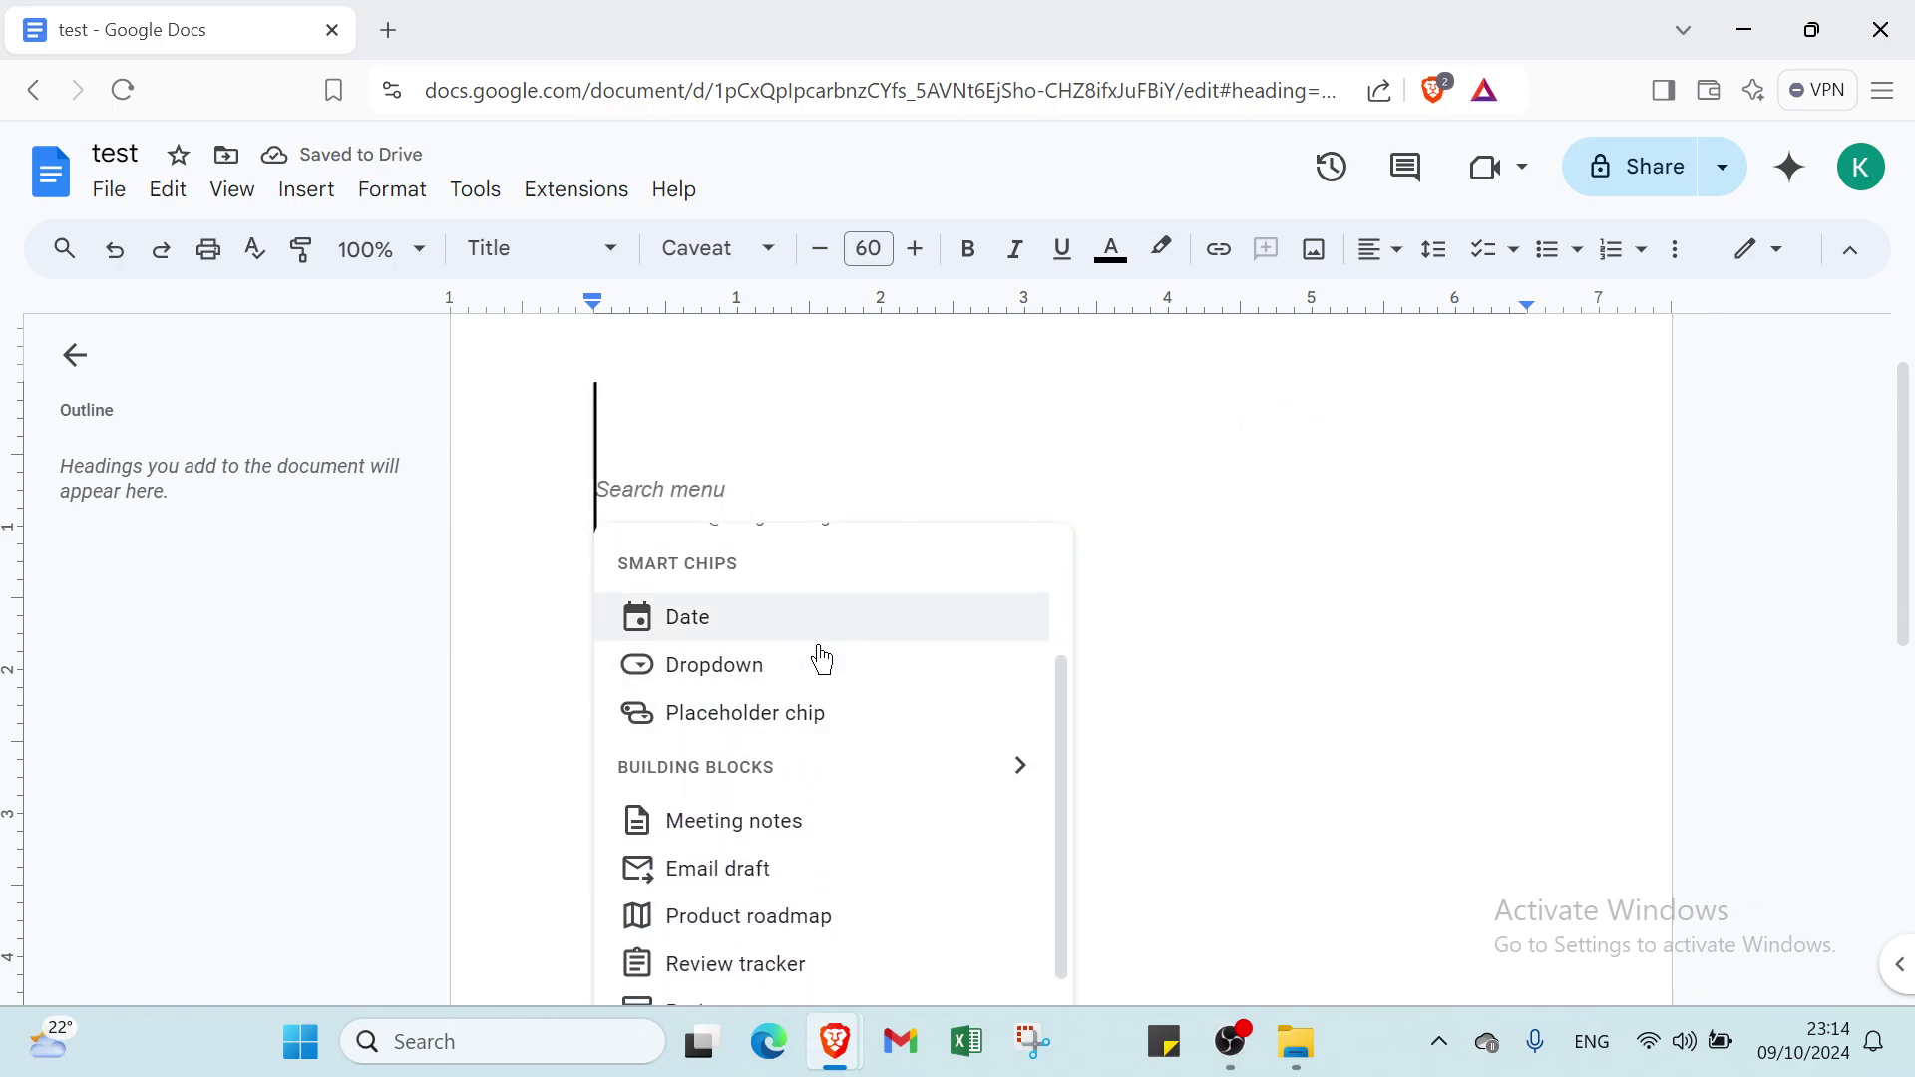
scroll(782, 727, down, 1)
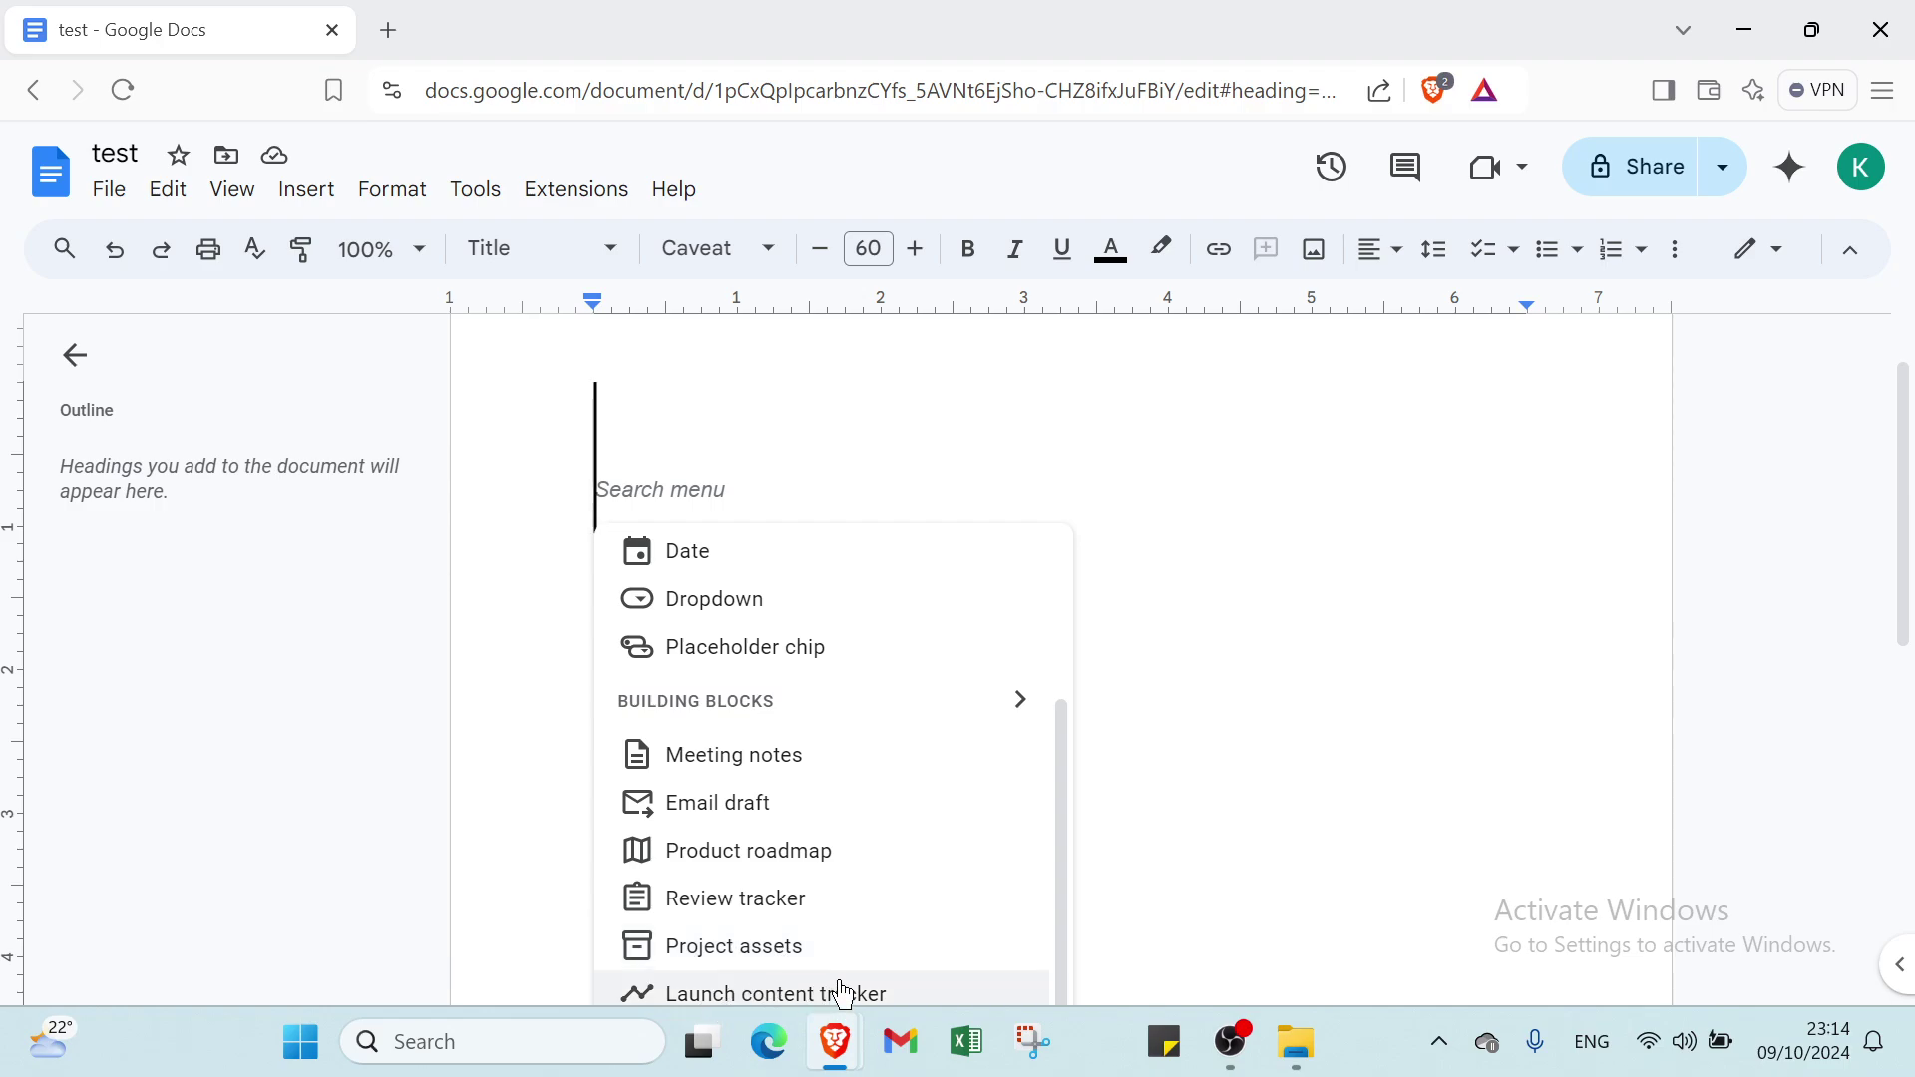
scroll(863, 876, up, 2)
scroll(1238, 721, up, 1)
key(Escape)
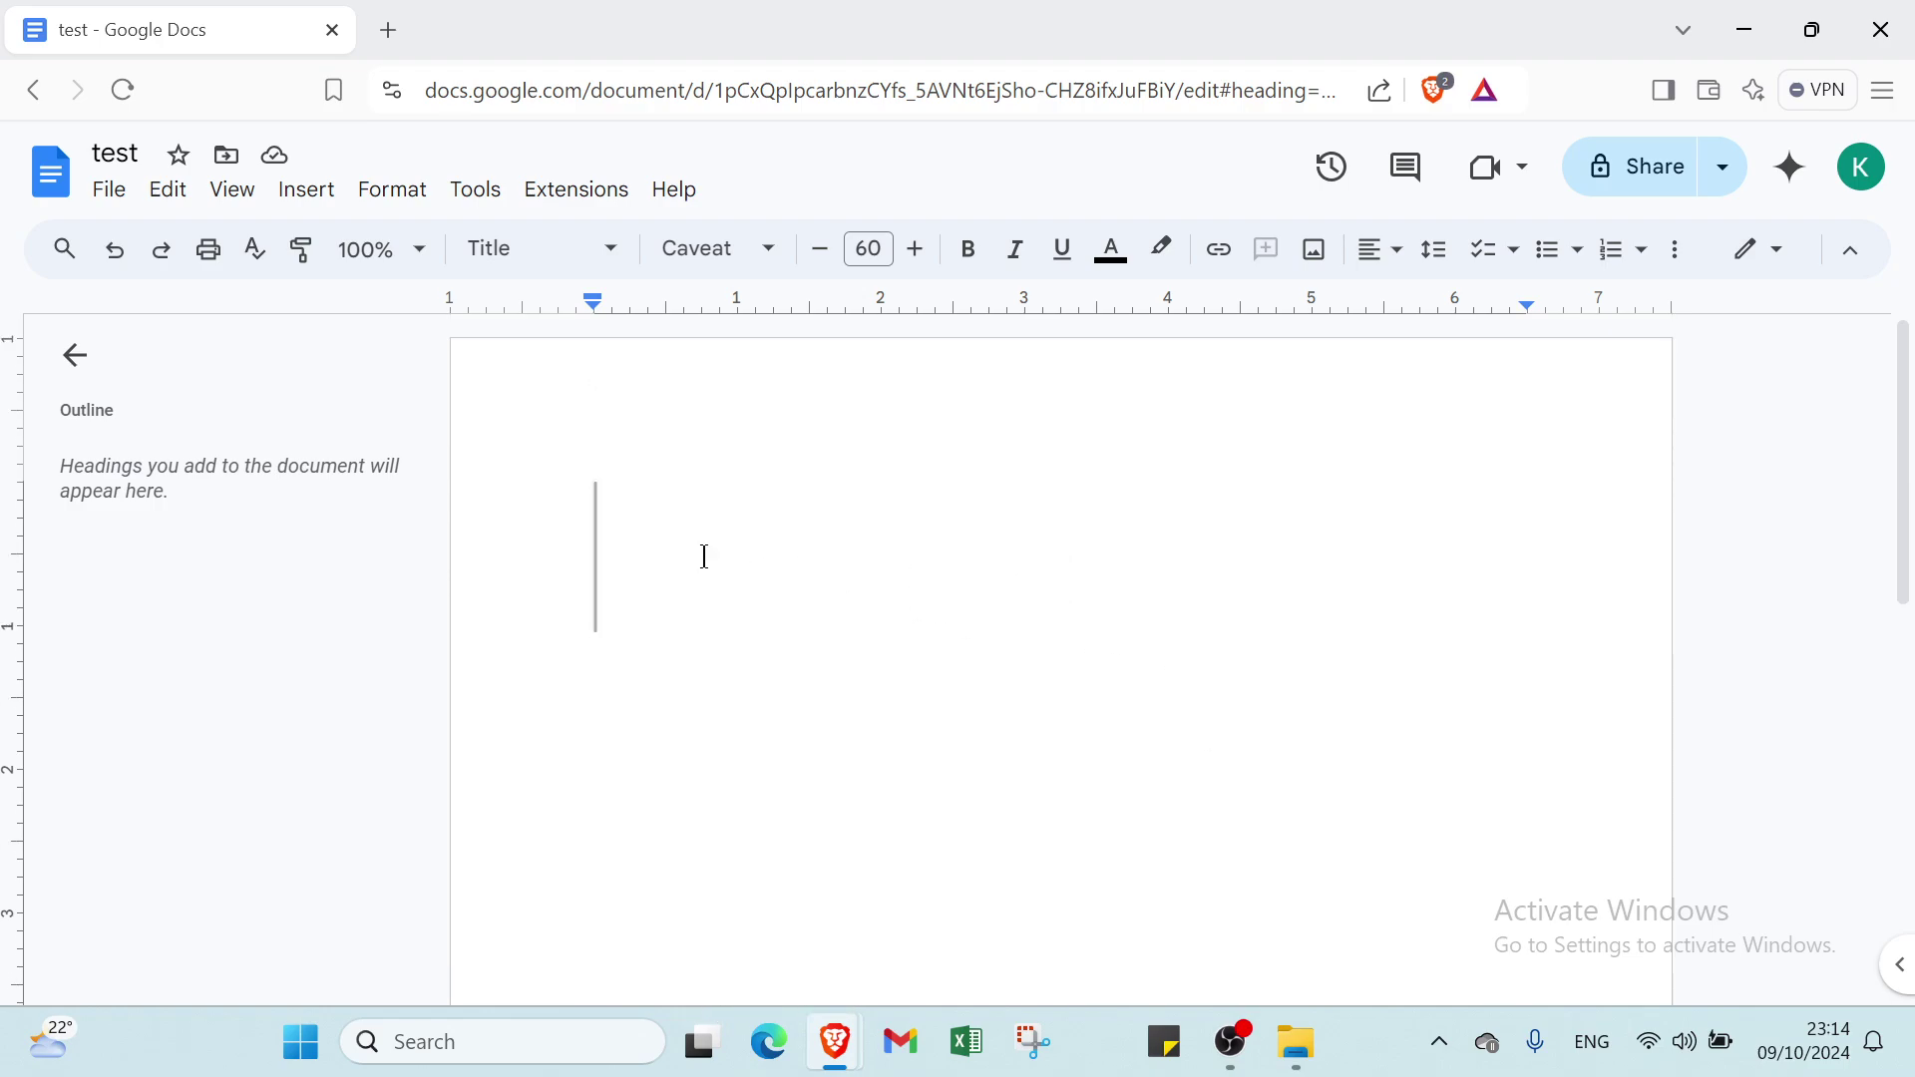
- Open the File menu to browse its options
click(108, 189)
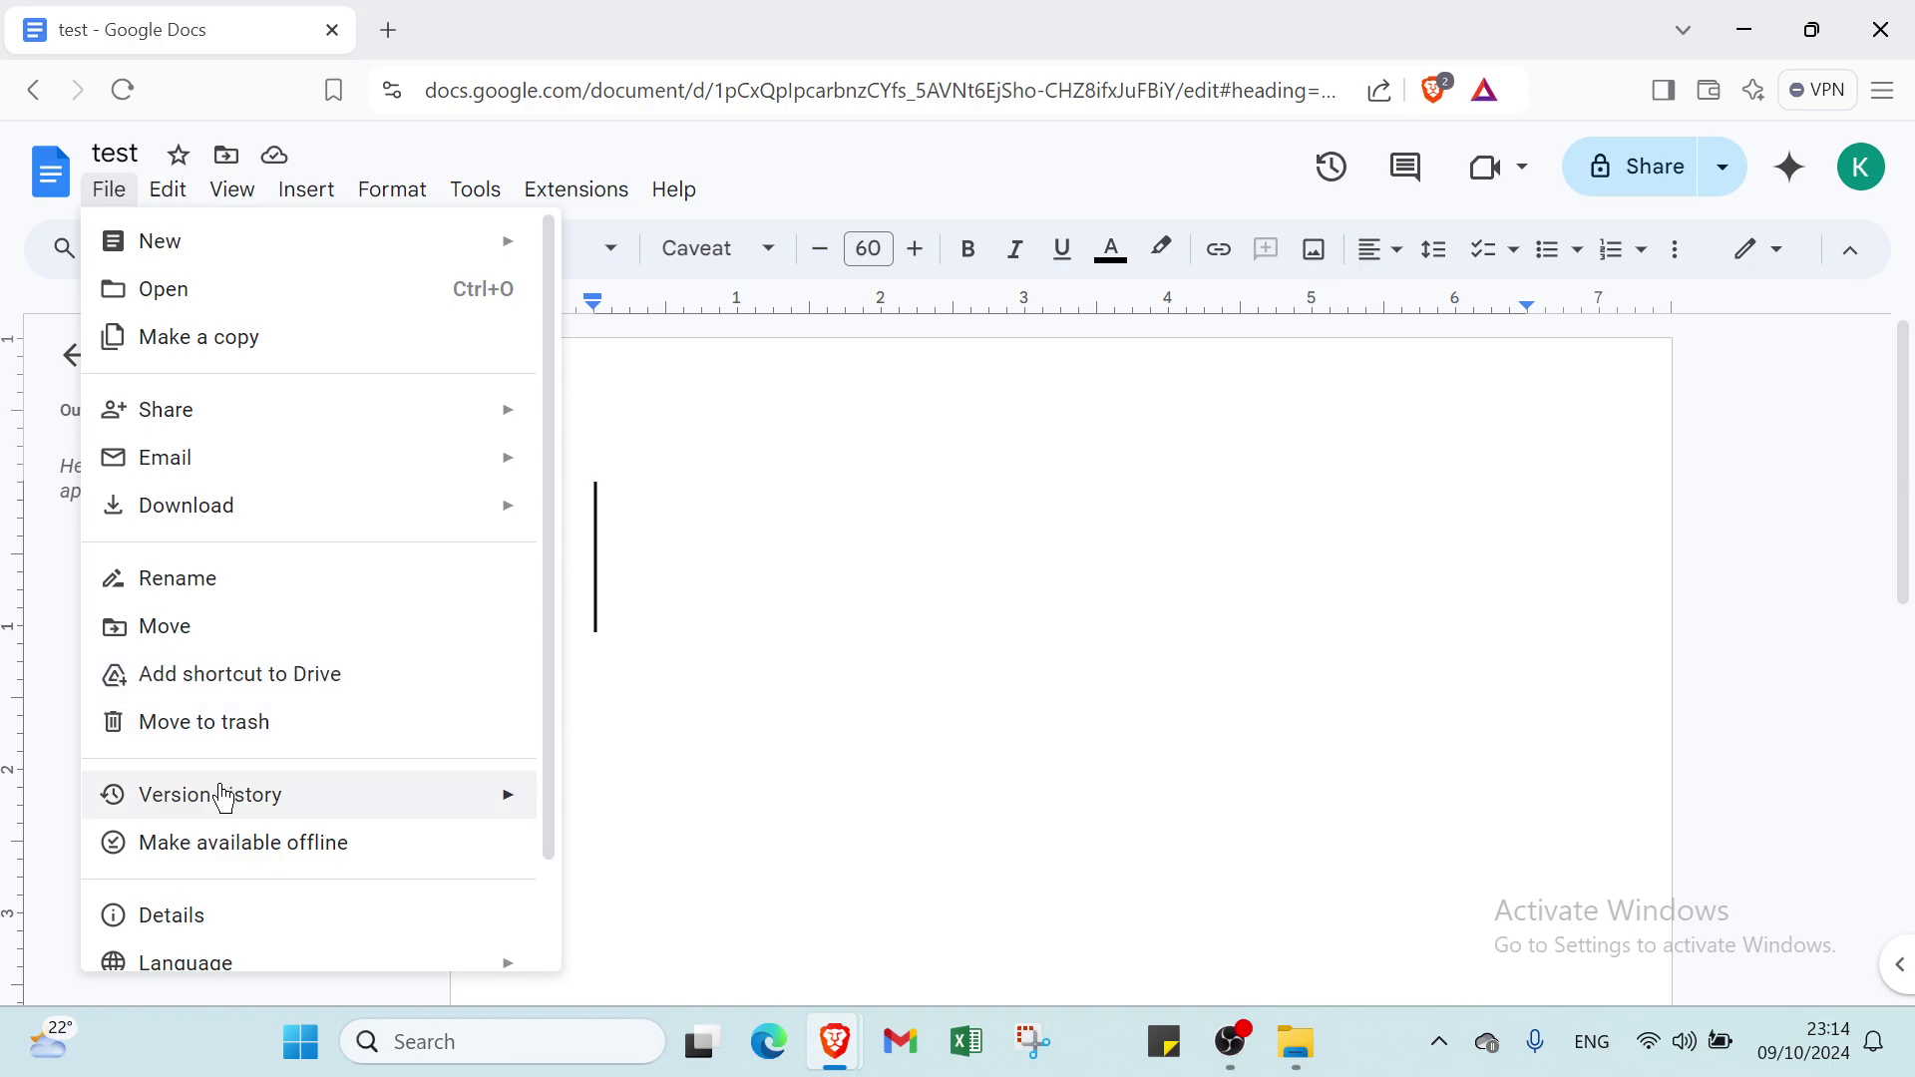
scroll(223, 795, down, 2)
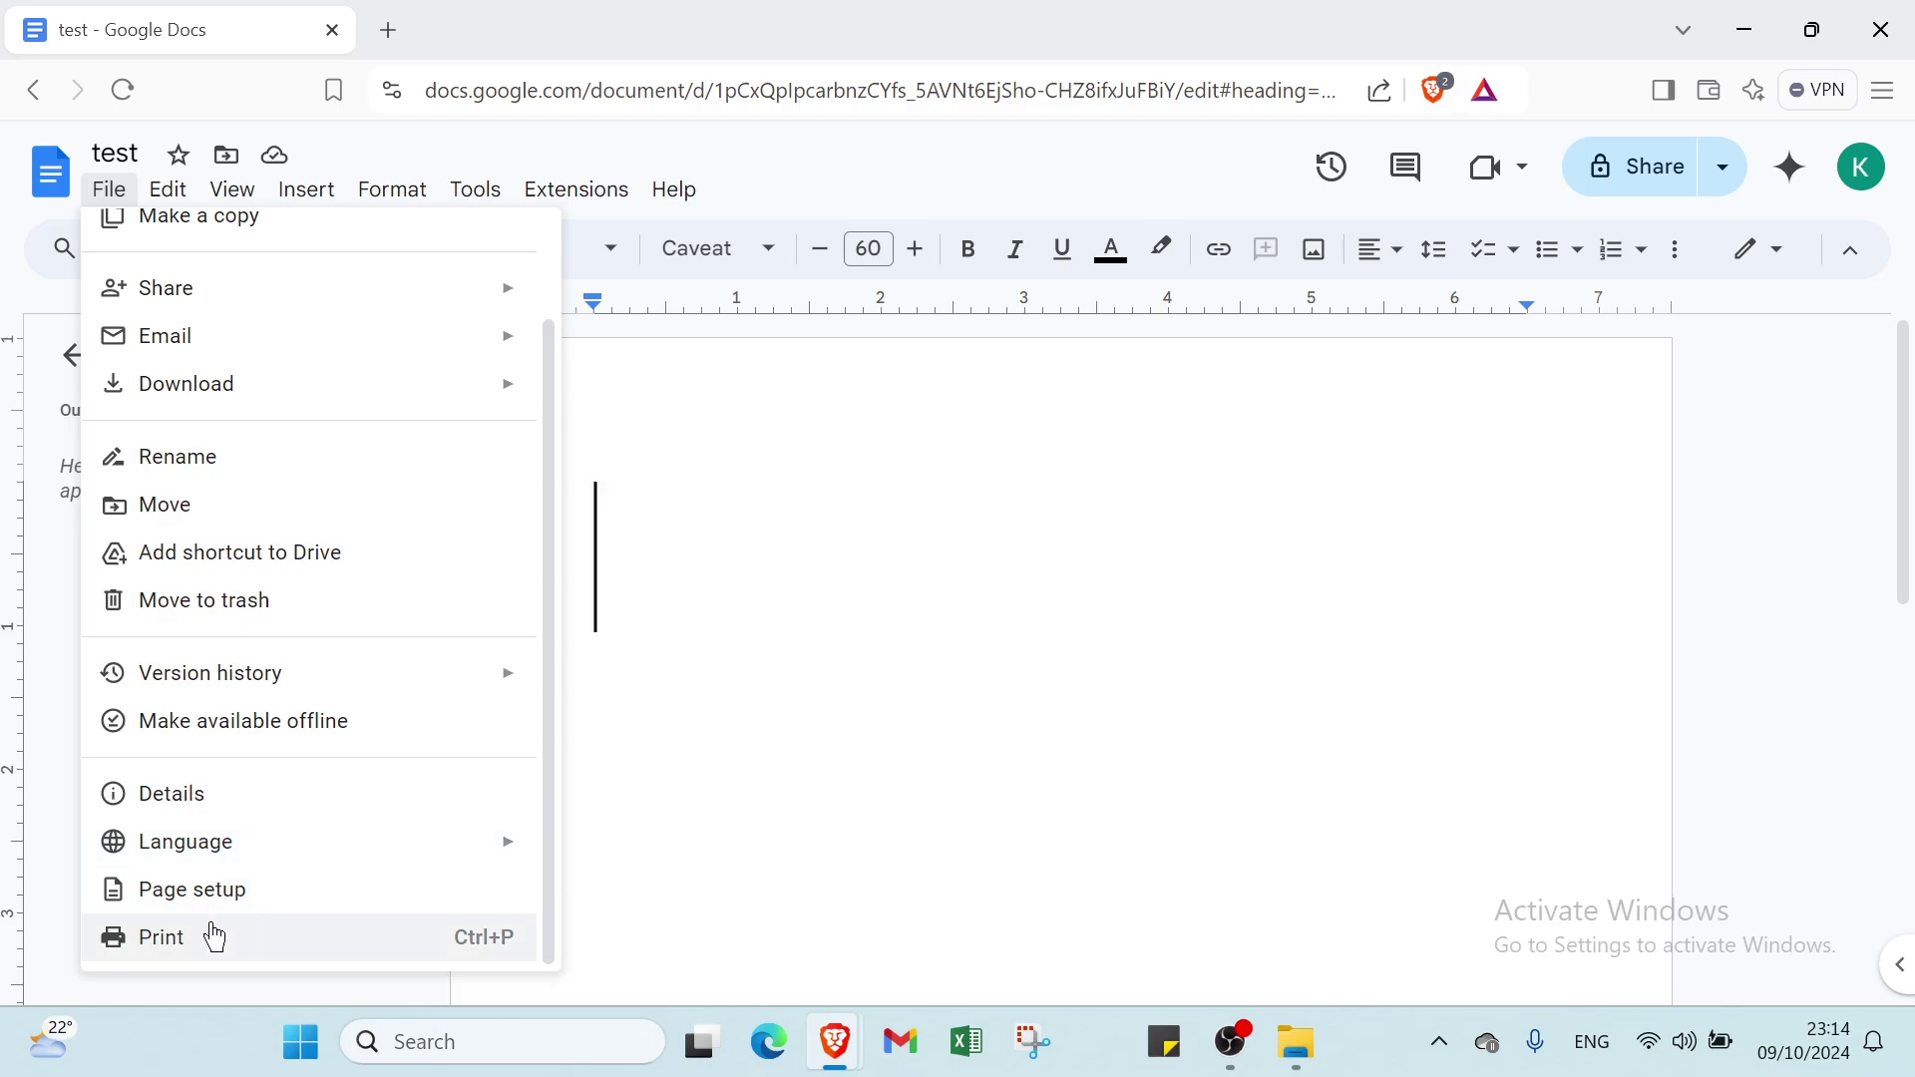
mouse_move(306, 188)
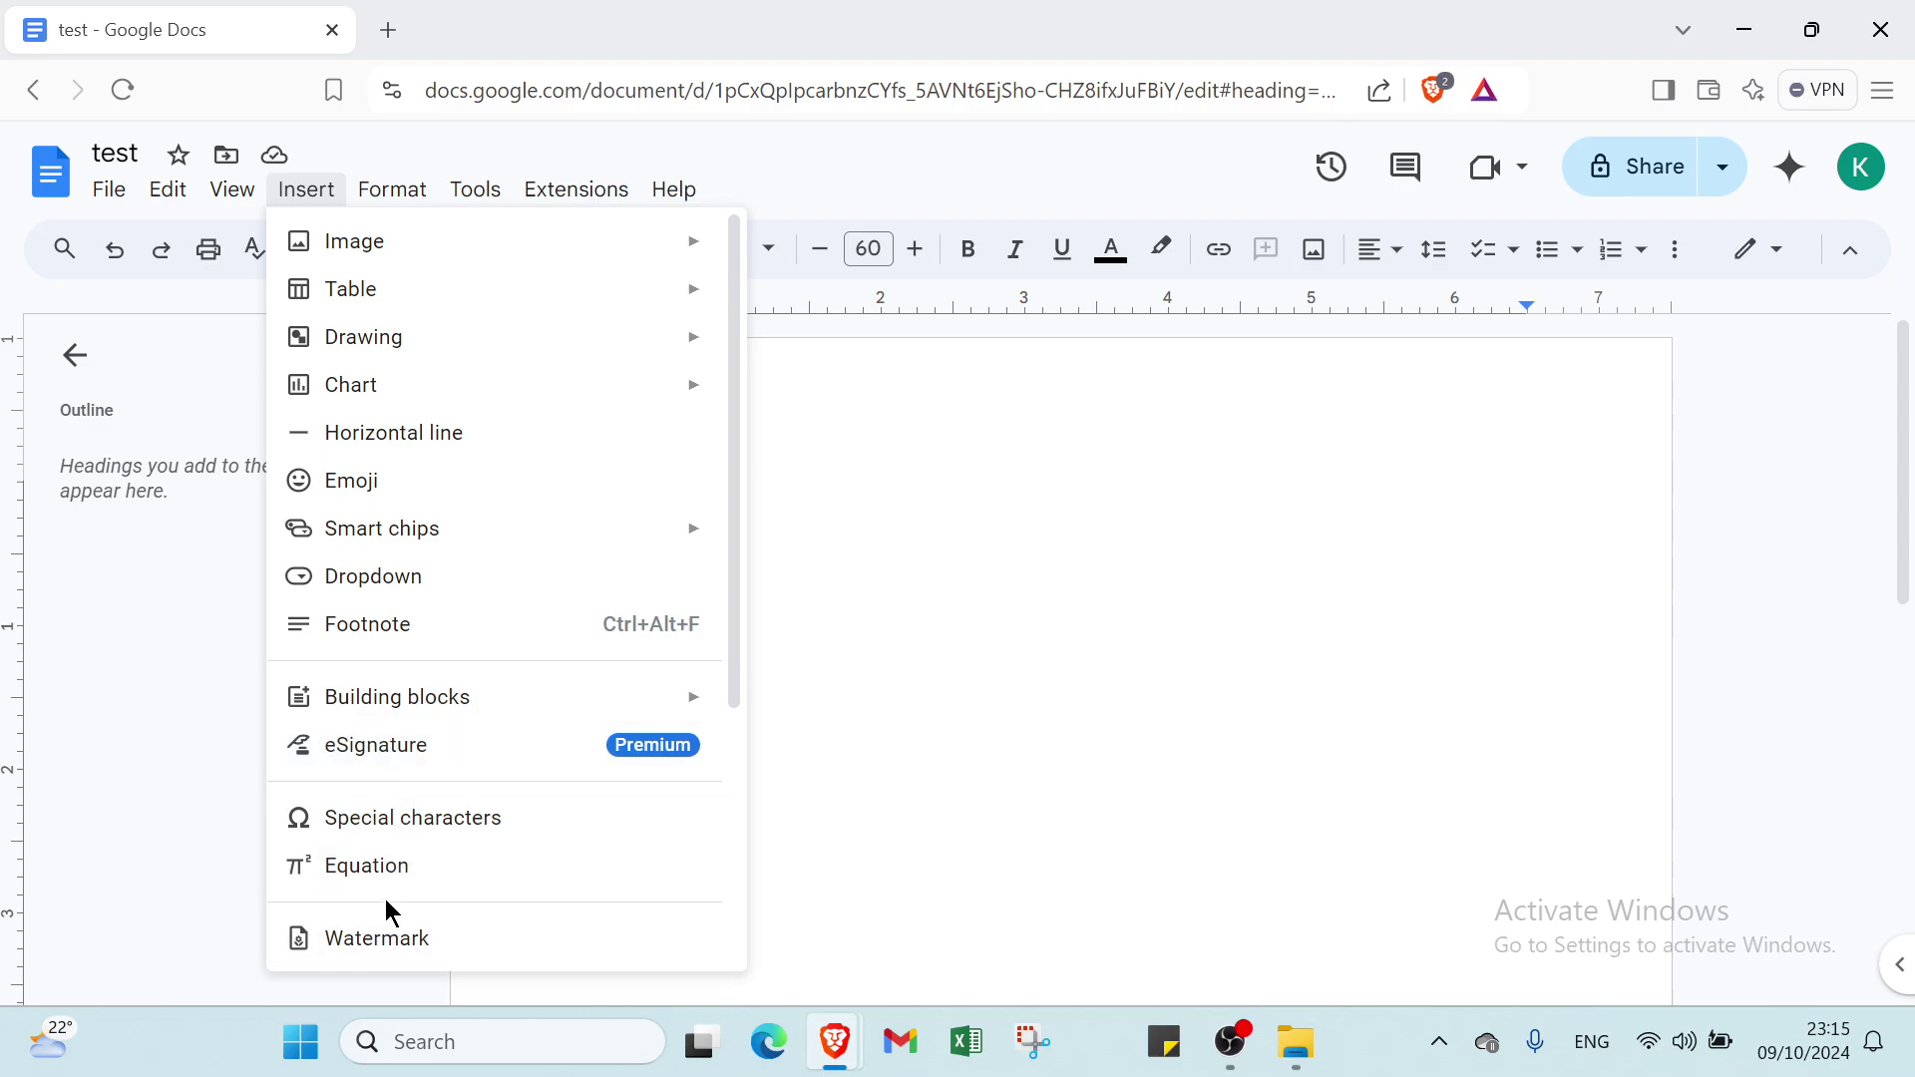
scroll(386, 911, down, 2)
scroll(385, 838, down, 1)
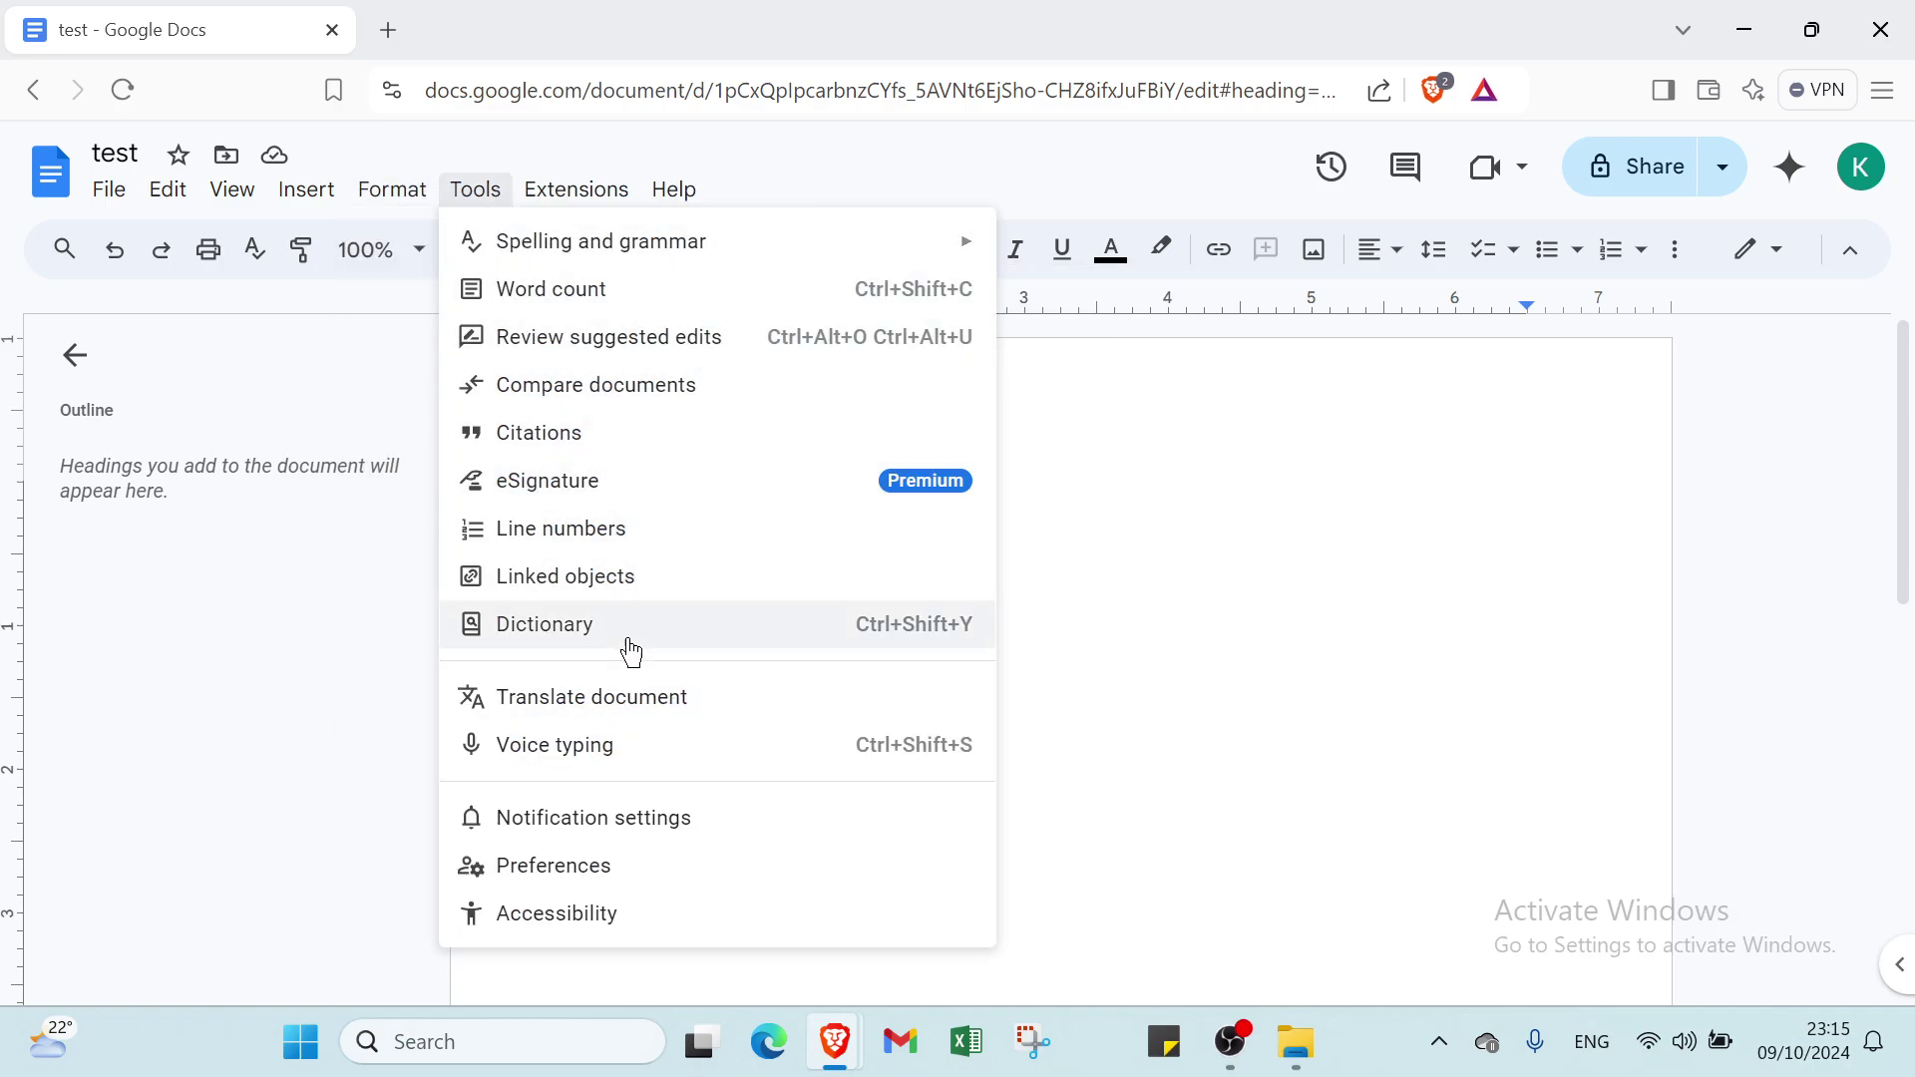
mouse_move(673, 188)
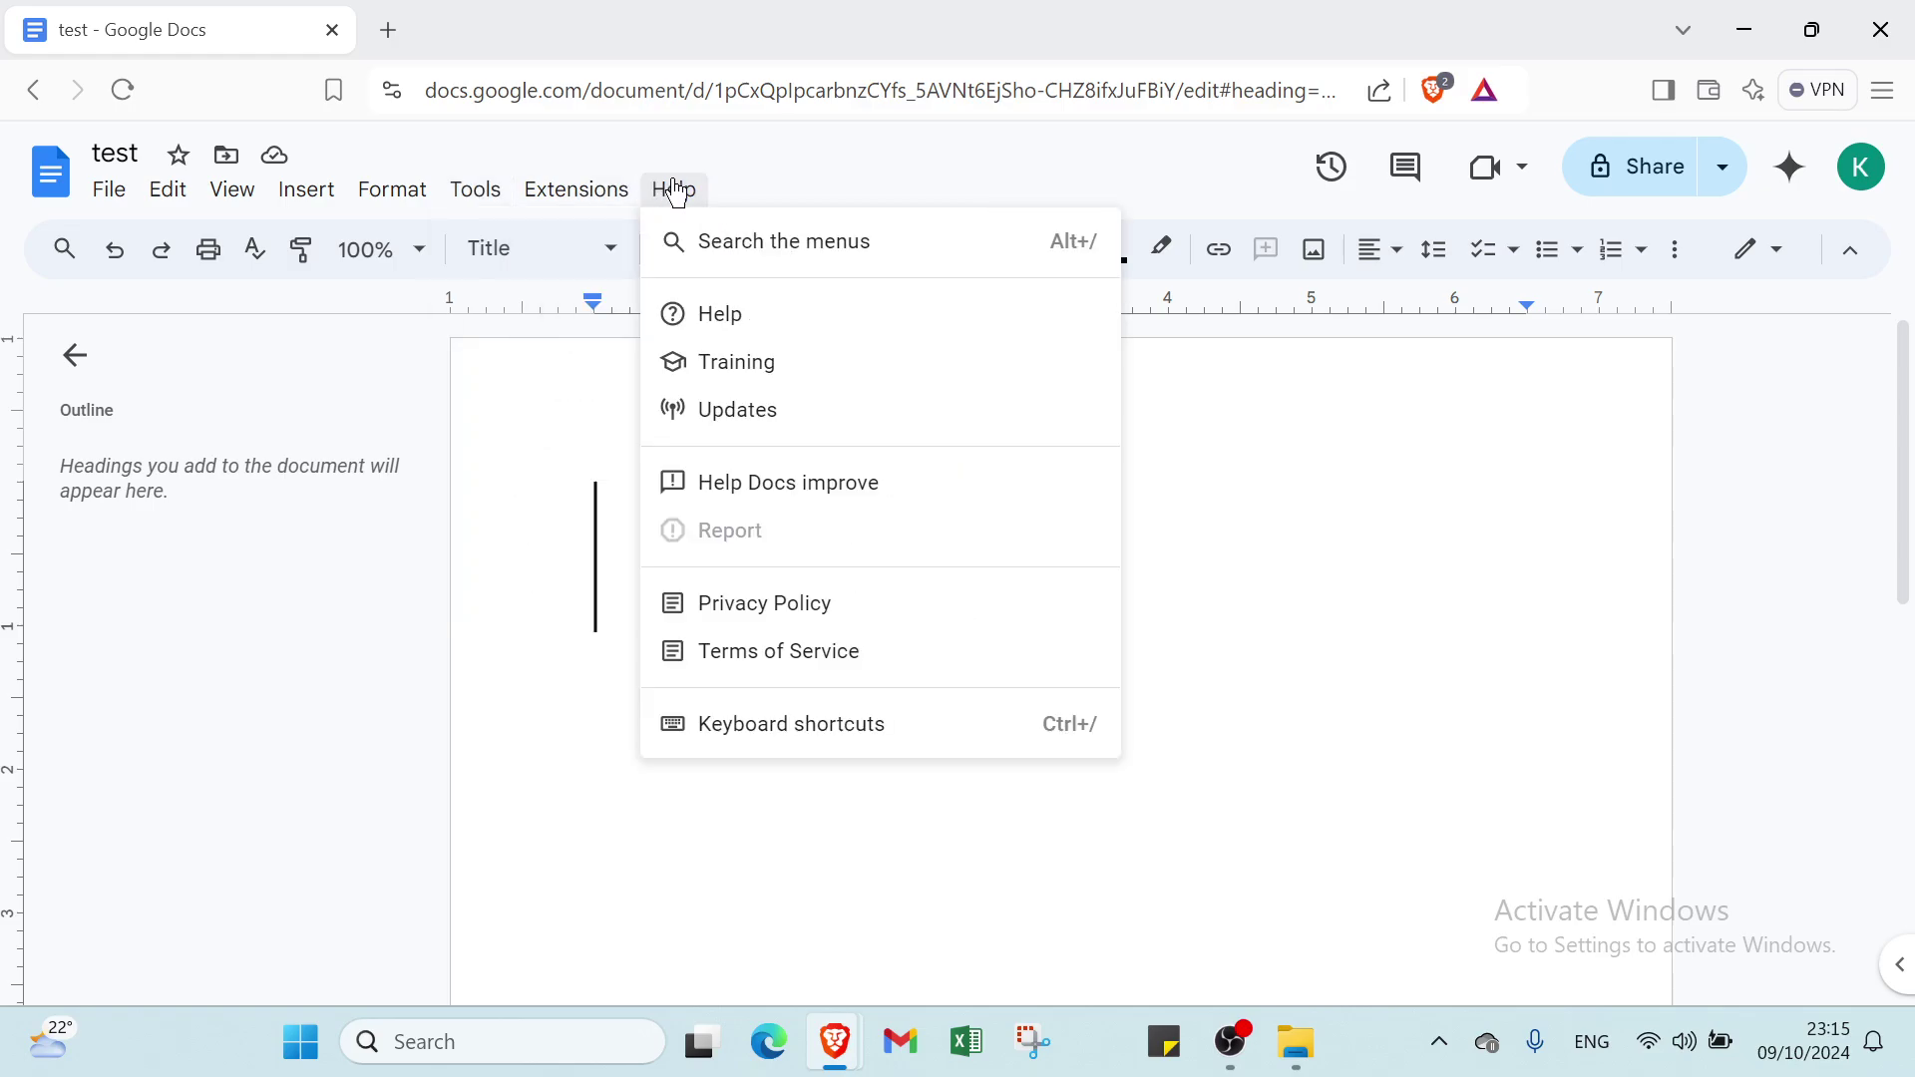
- Close Help, then zoom the page to 150% and back to 100%
click(726, 572)
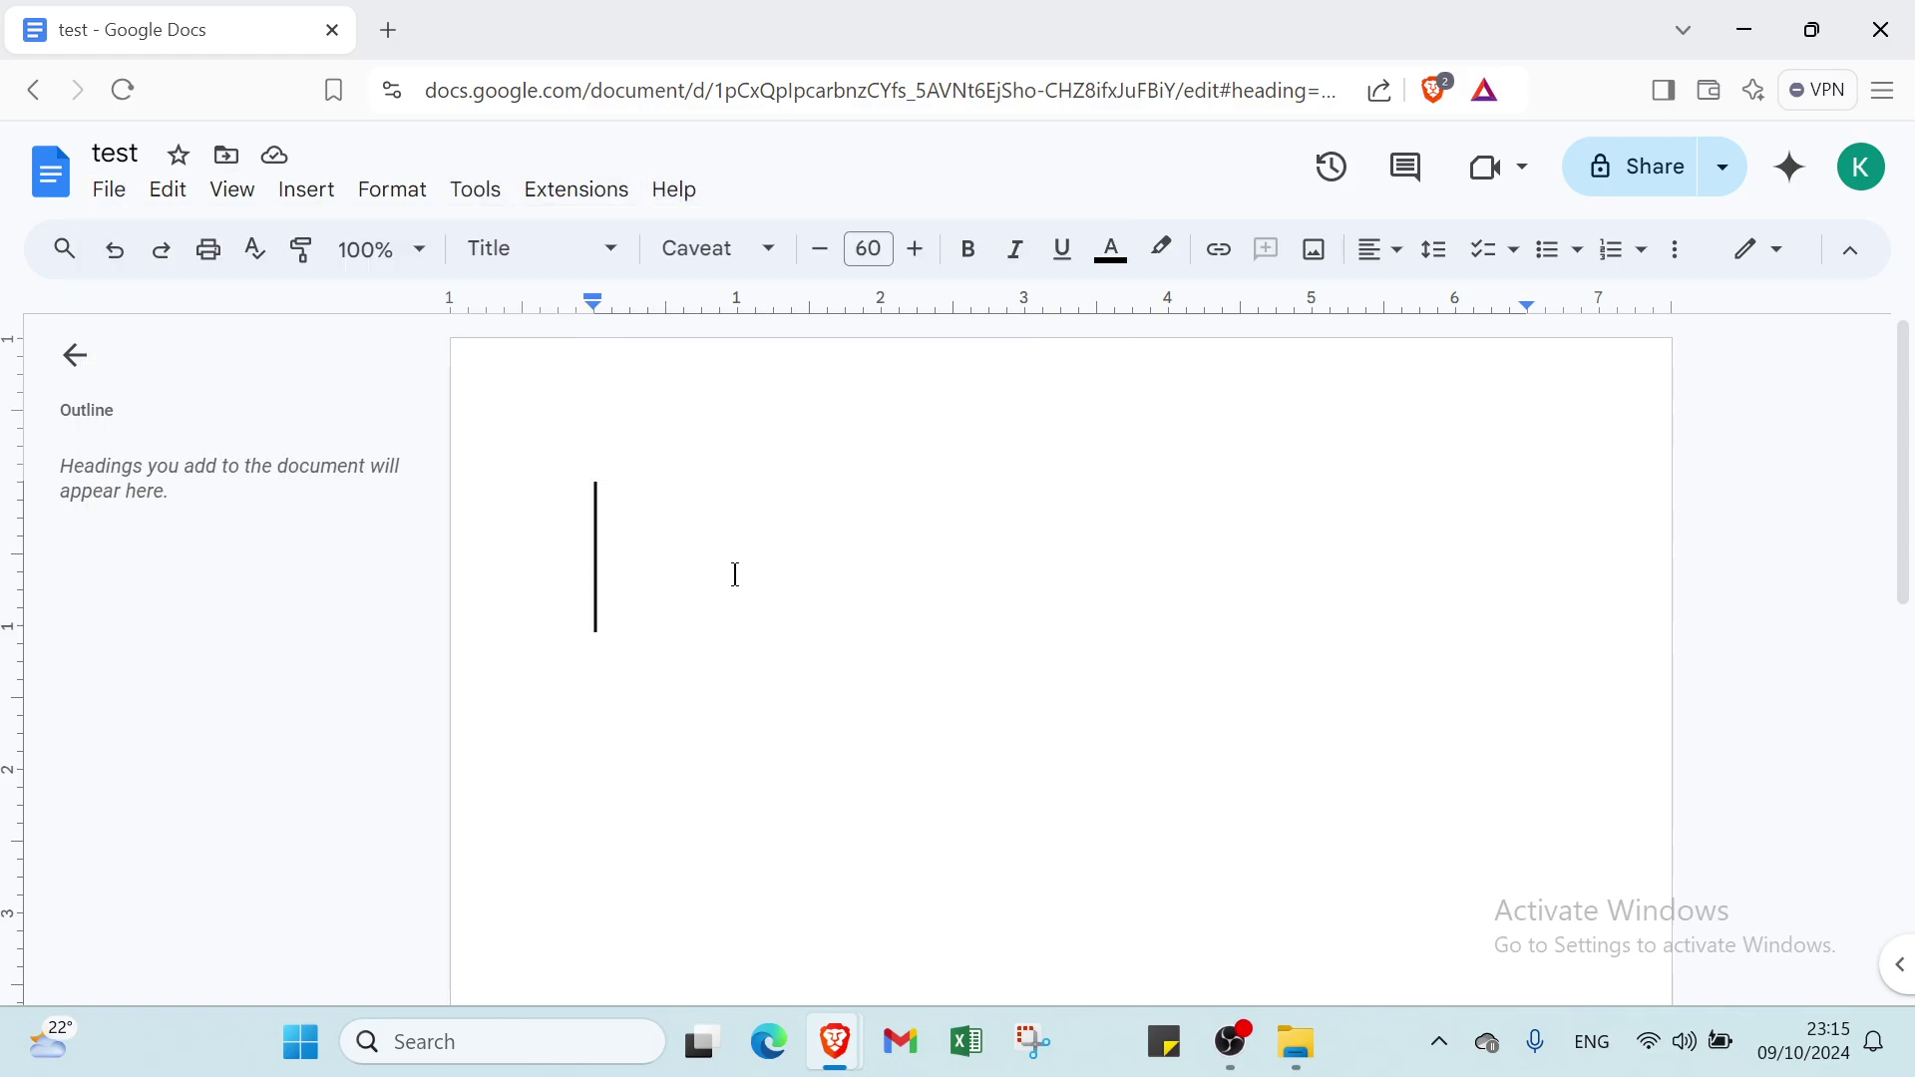
click(525, 249)
click(383, 361)
click(381, 250)
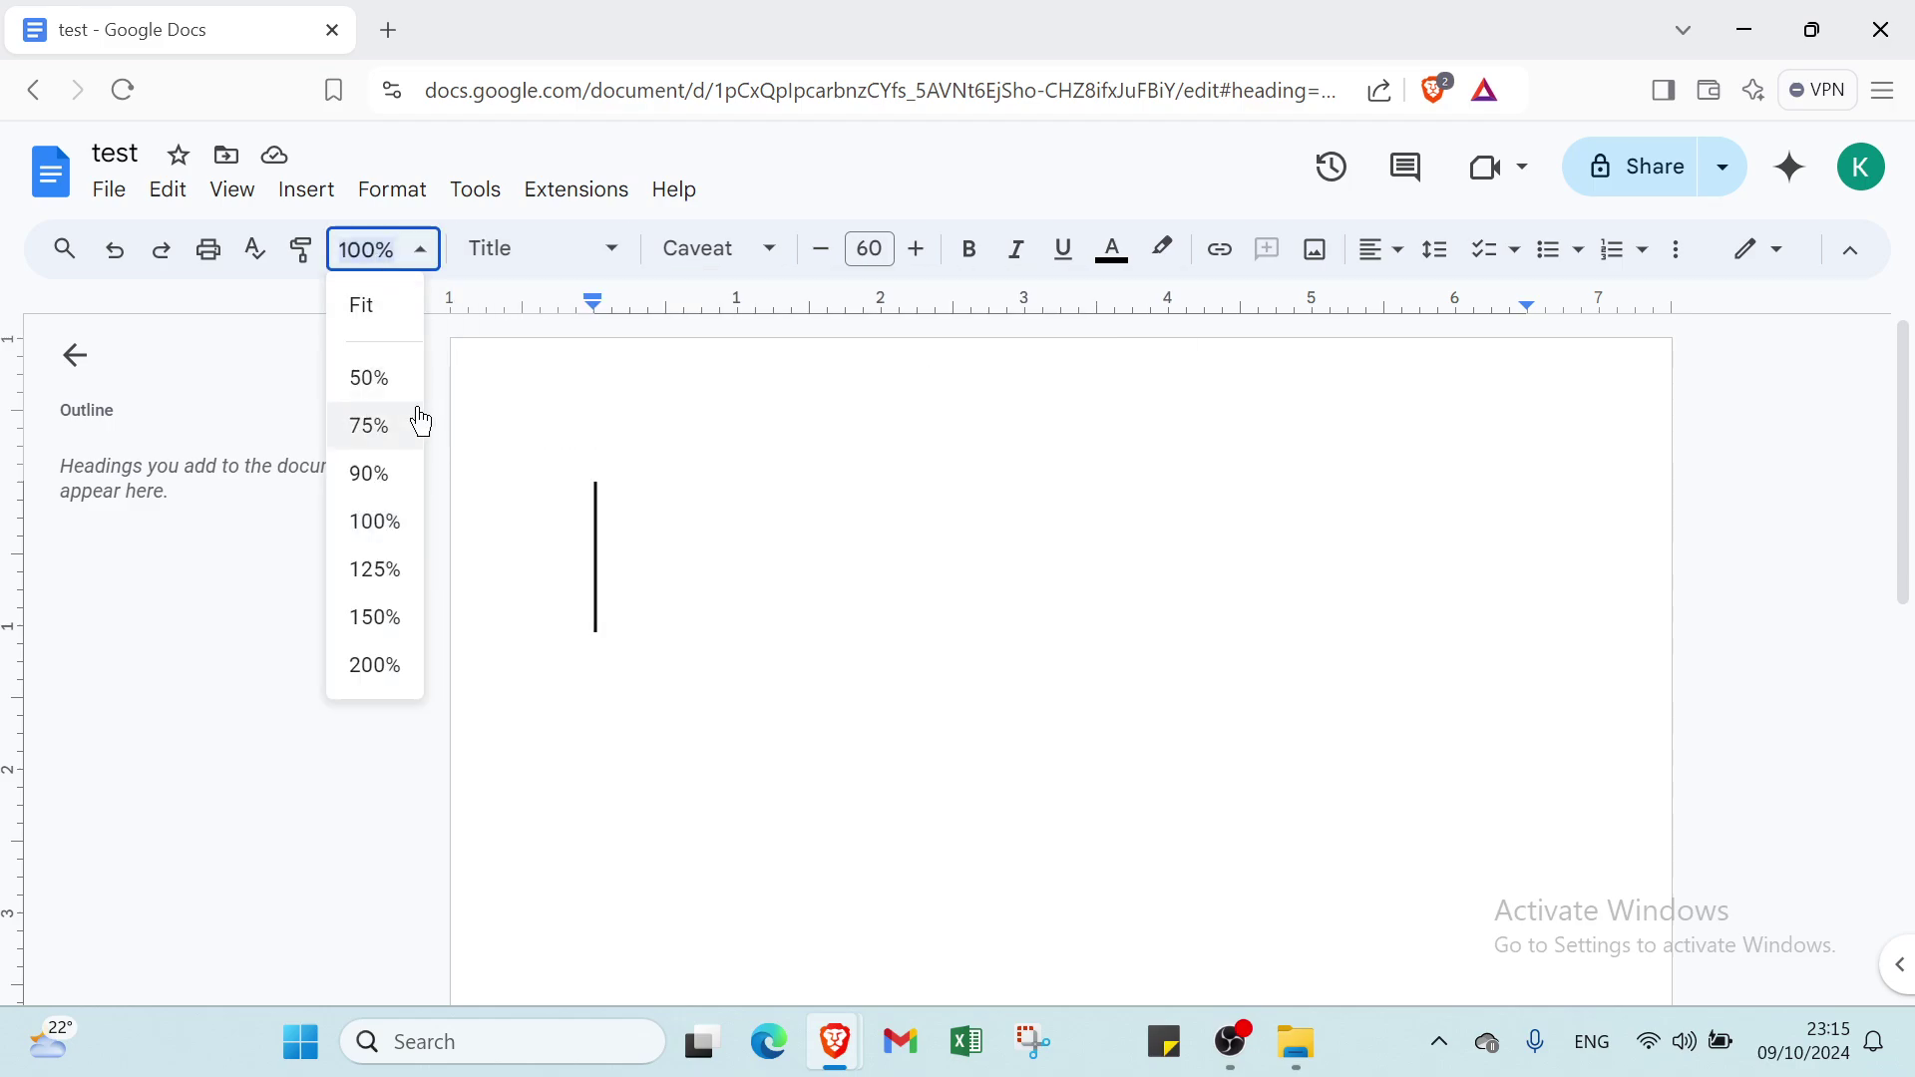
click(374, 617)
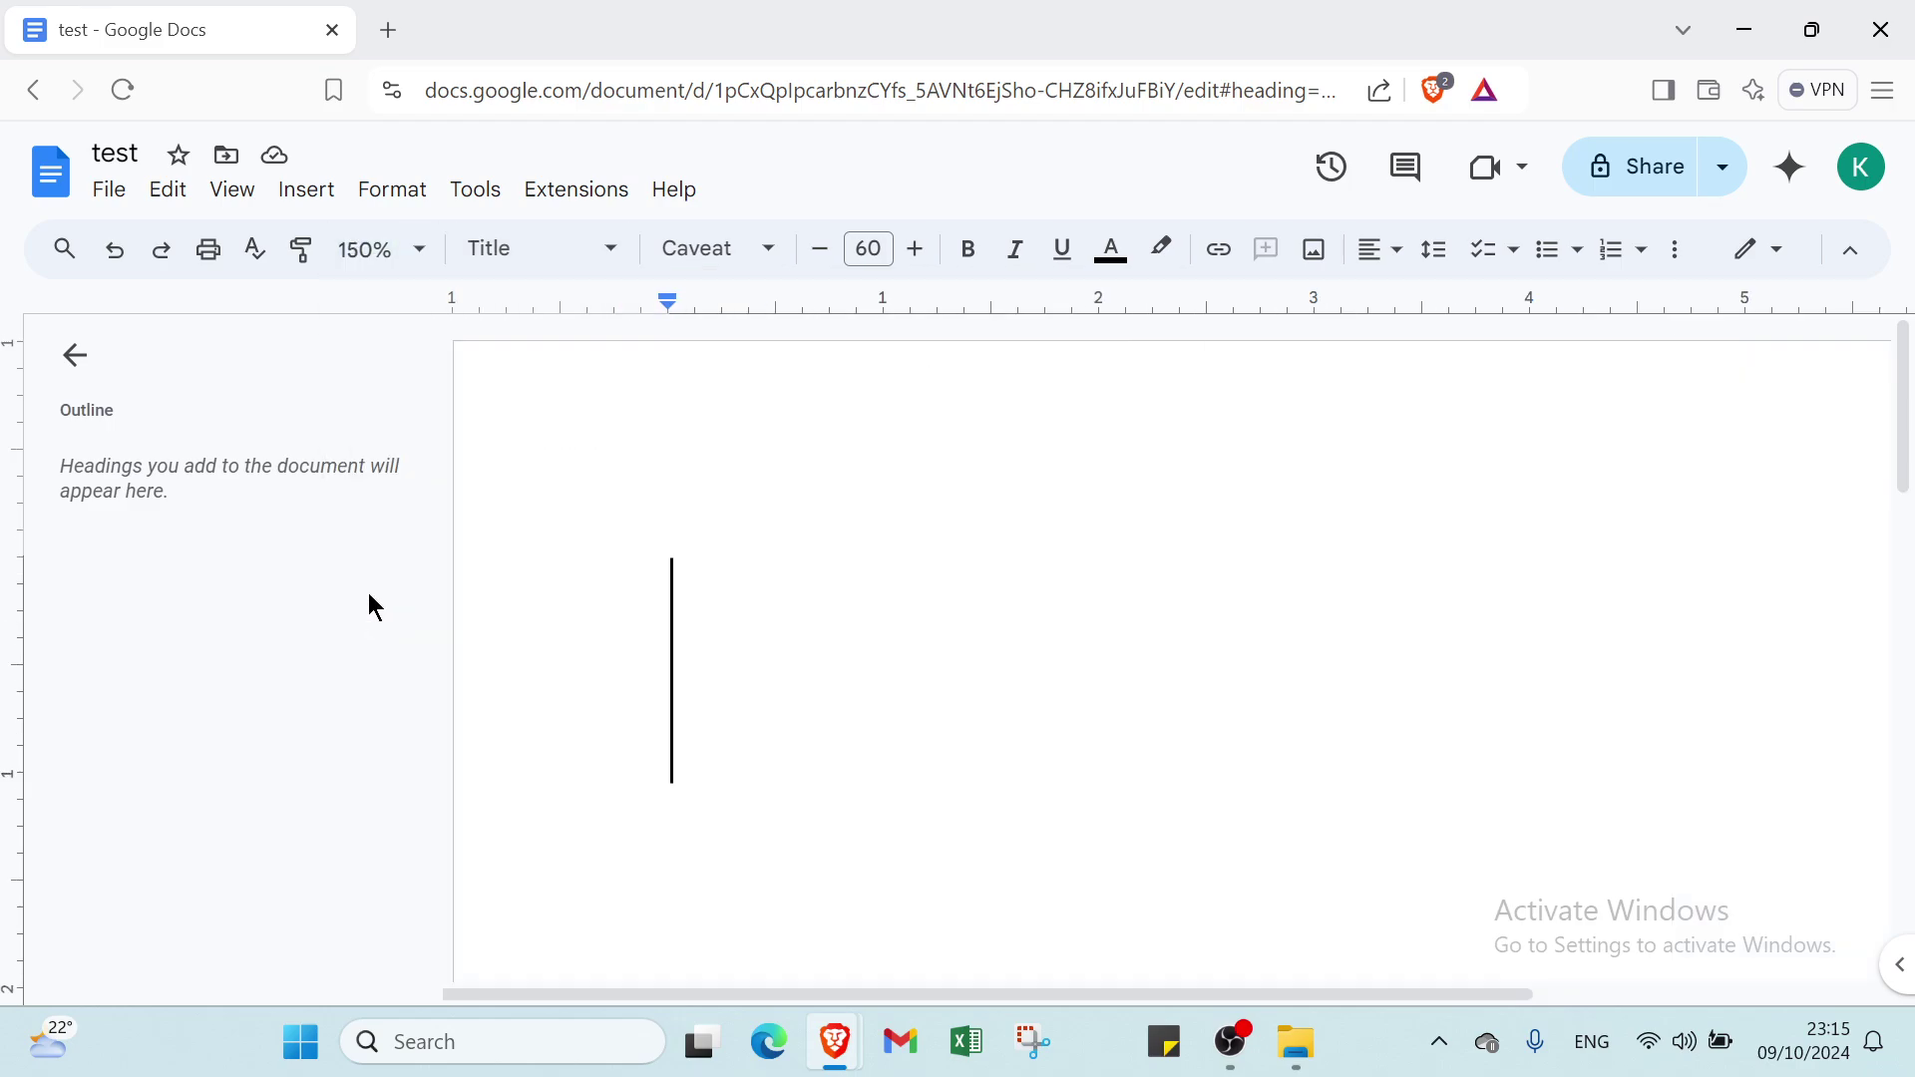
click(377, 251)
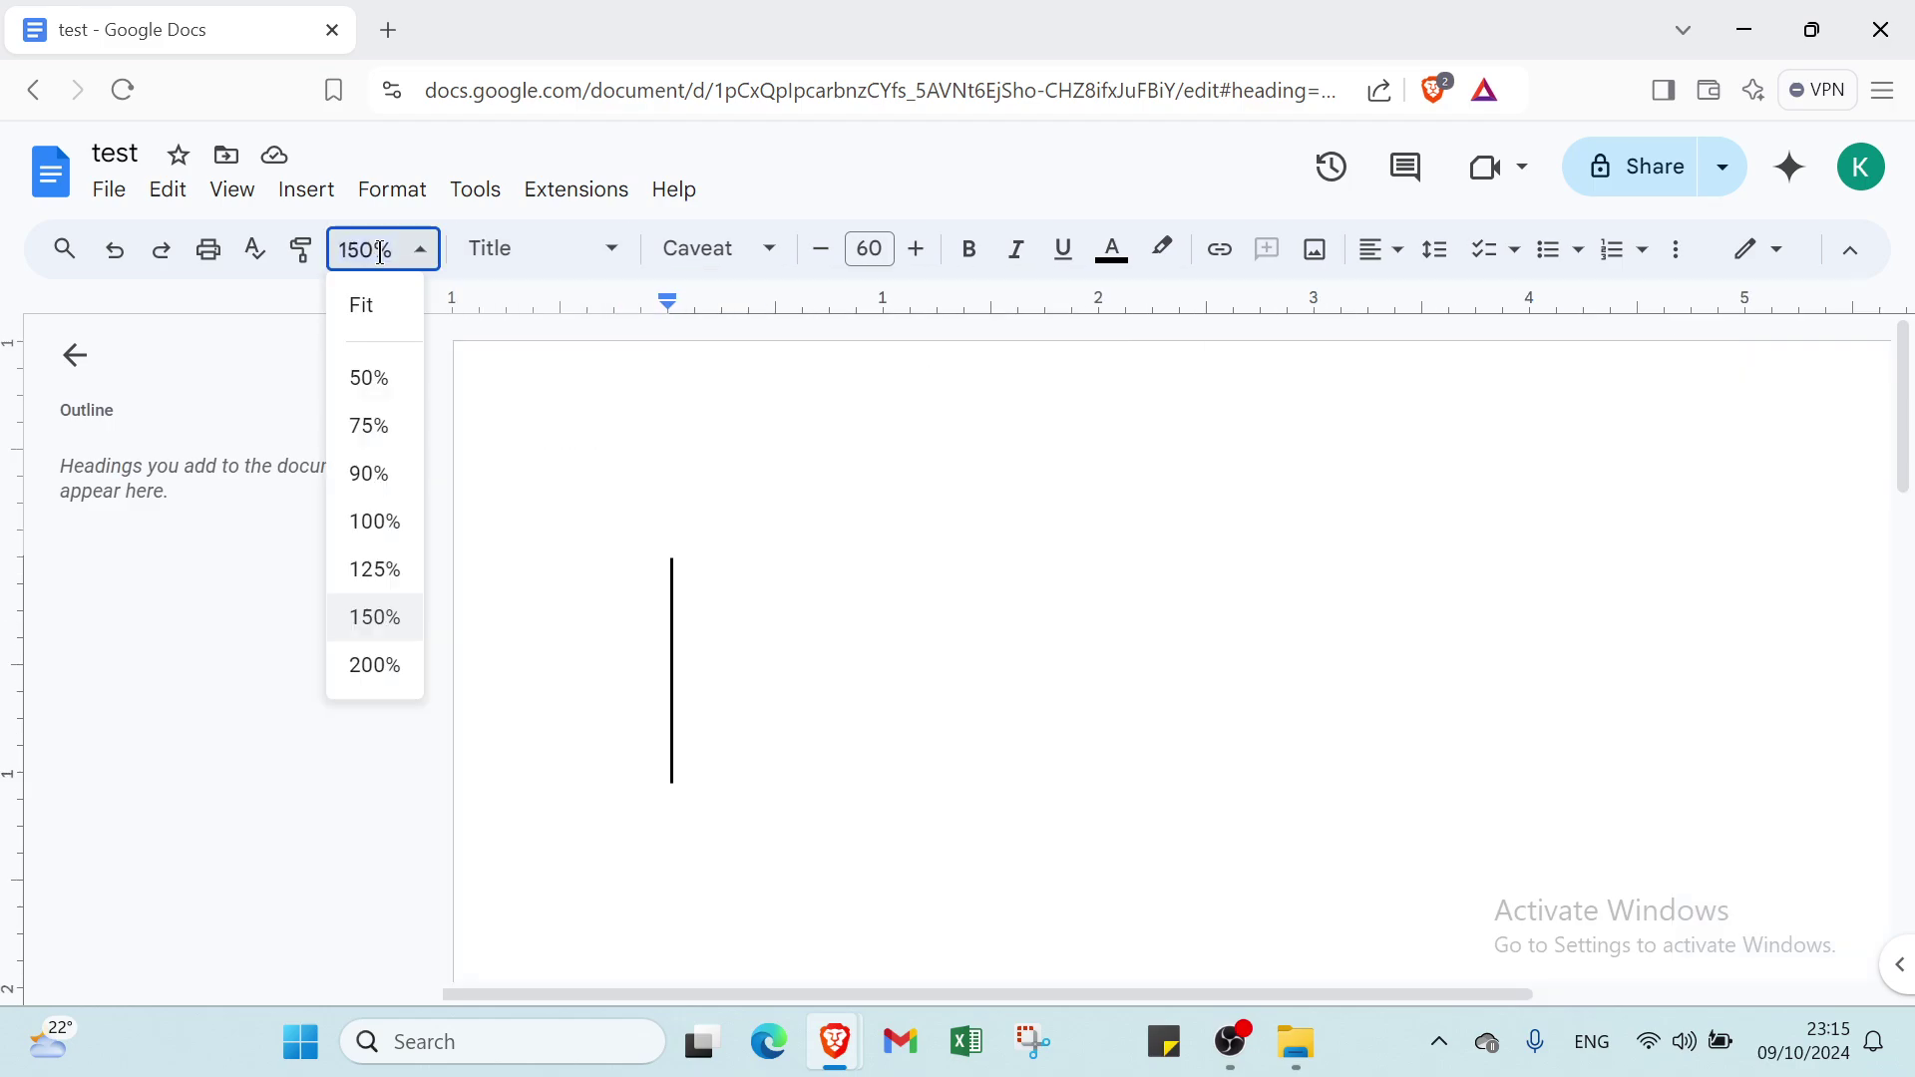
click(397, 519)
- Apply Title style with the Caveat font at size 60
click(536, 249)
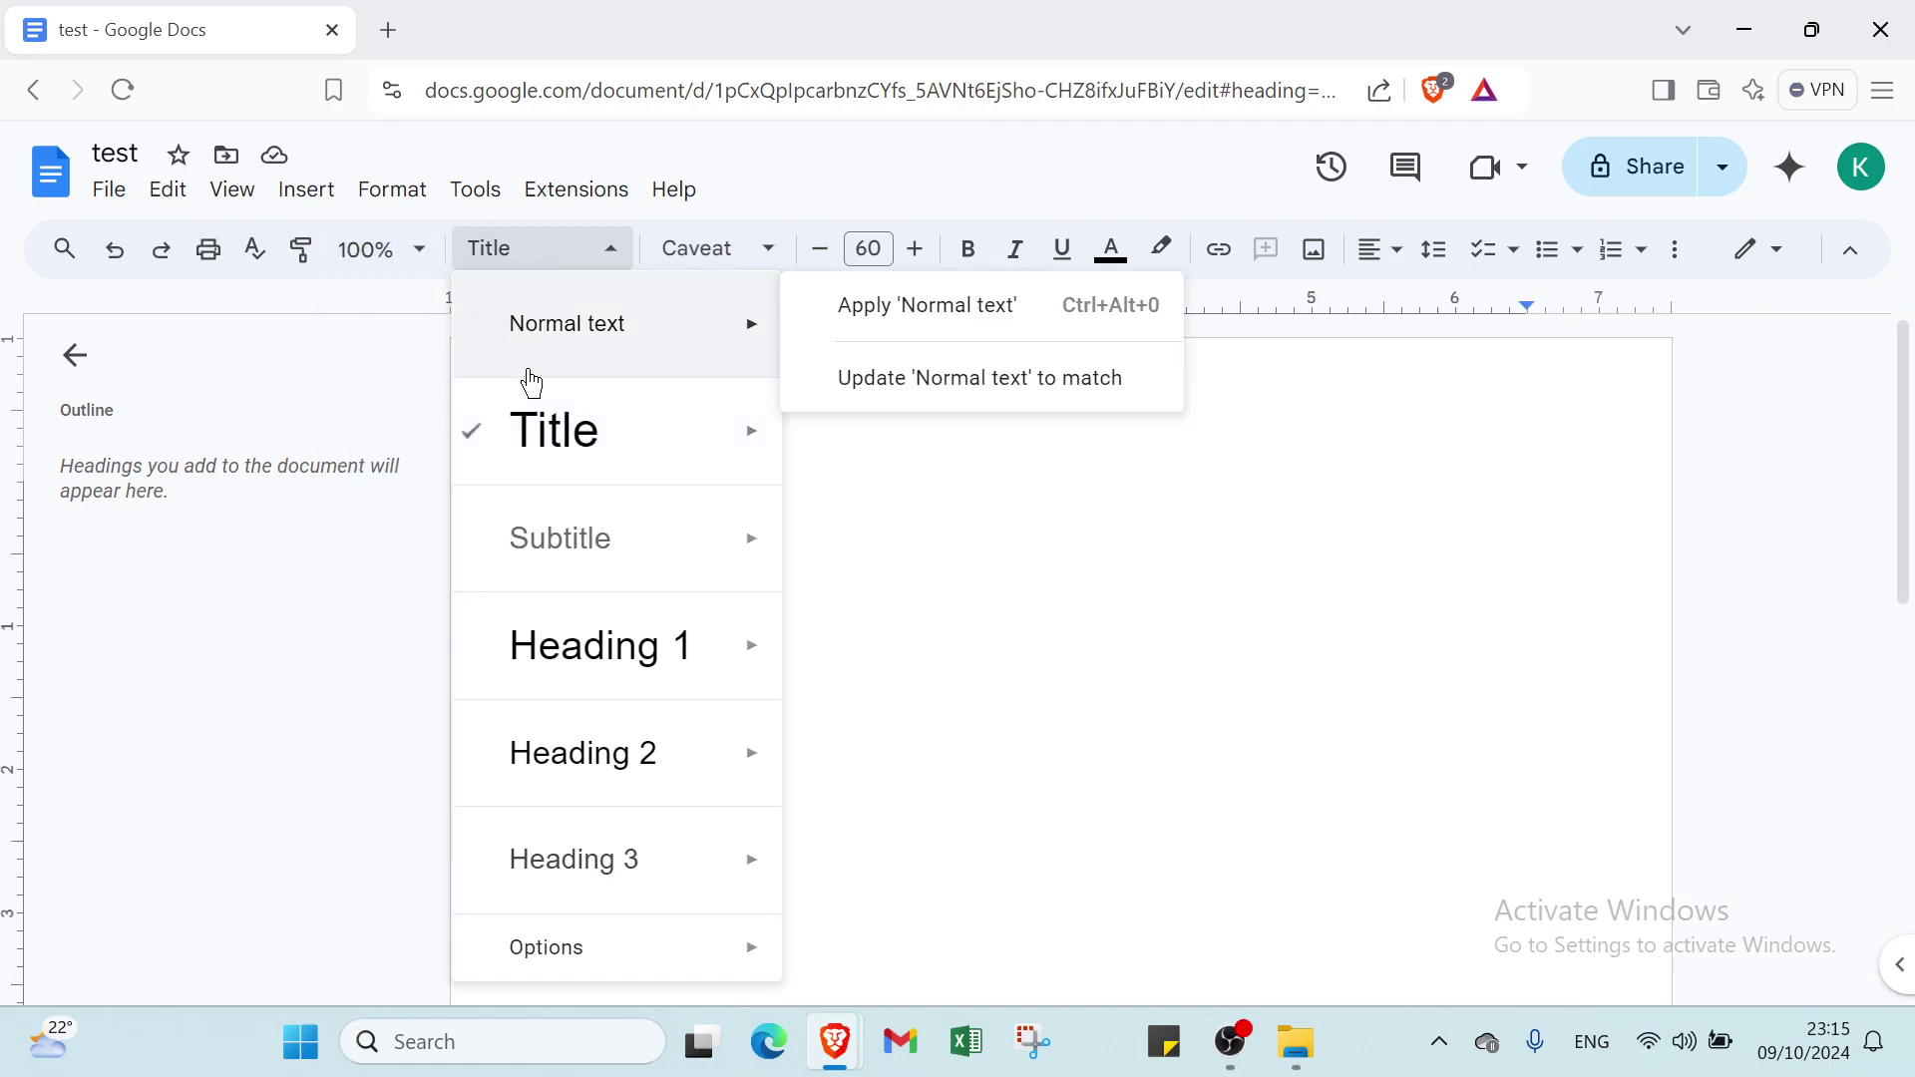
click(564, 449)
click(710, 255)
mouse_move(778, 517)
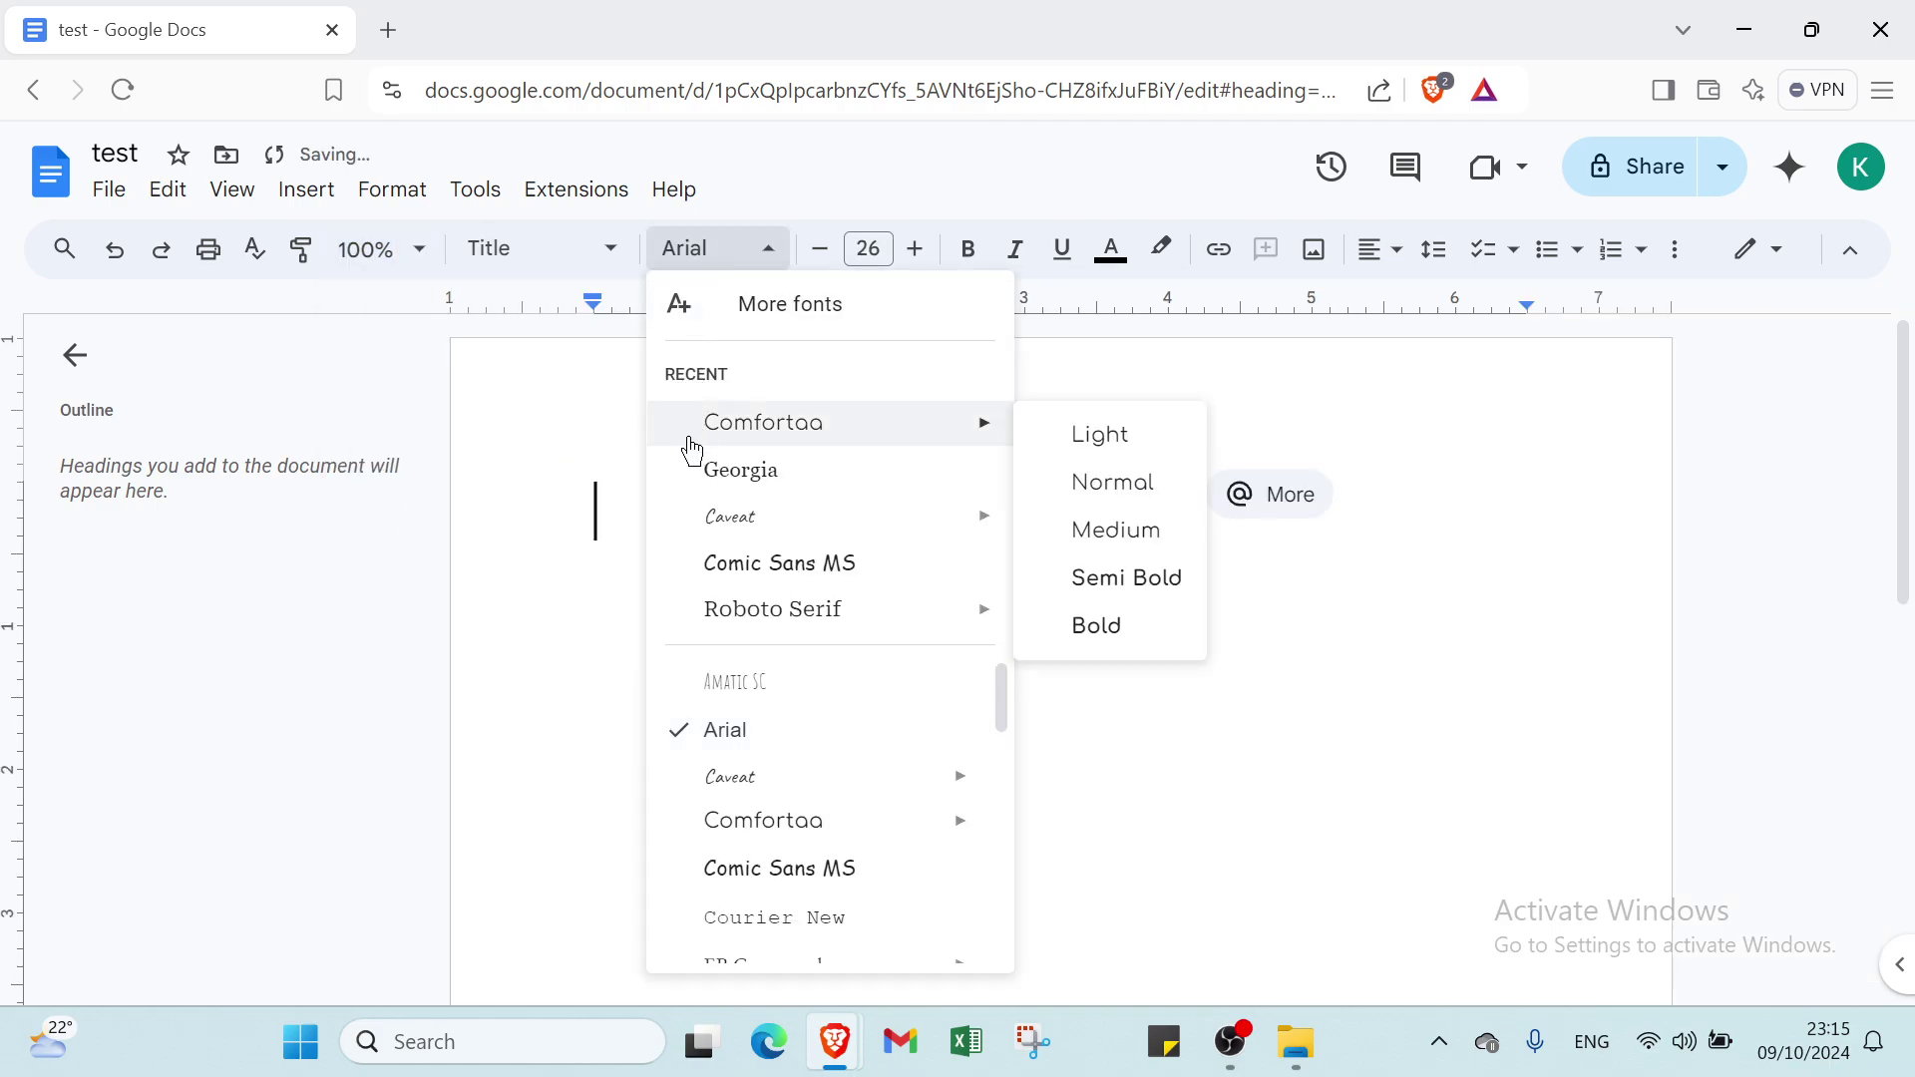
click(714, 516)
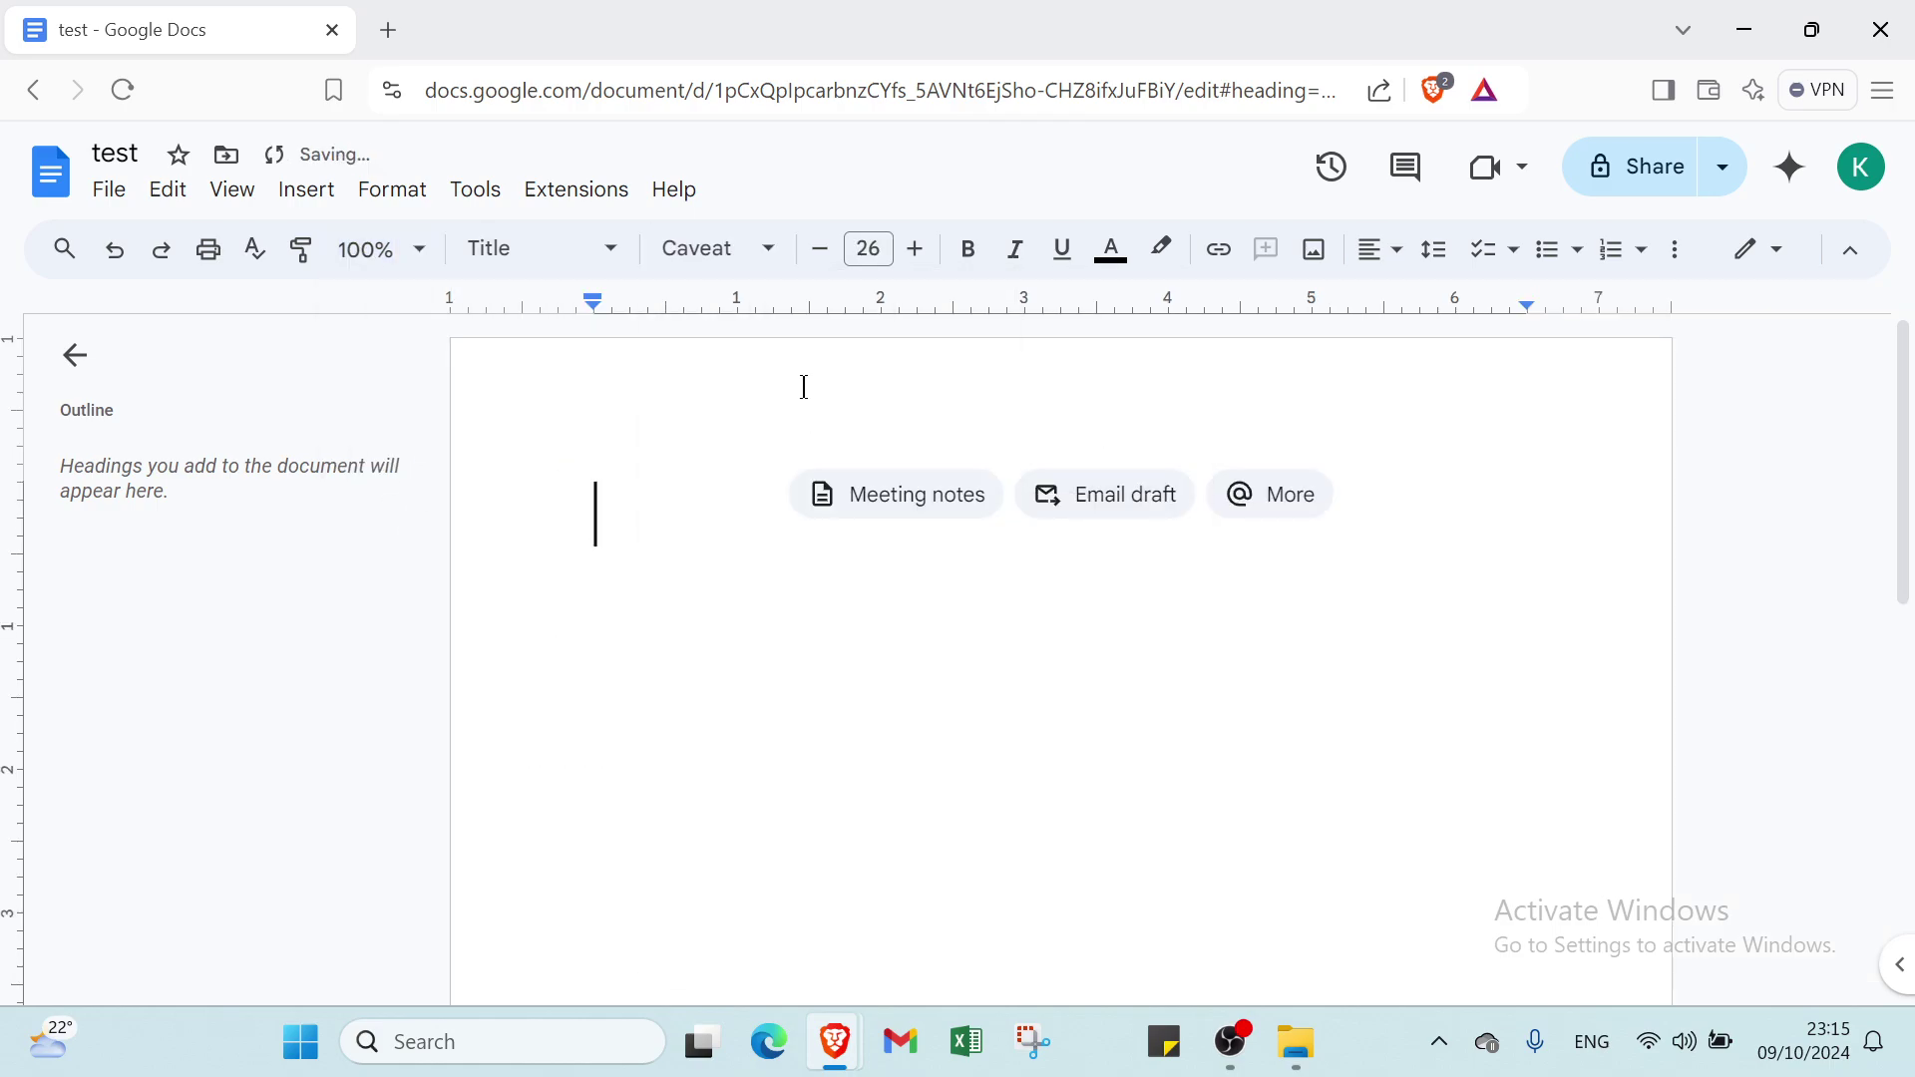
click(864, 254)
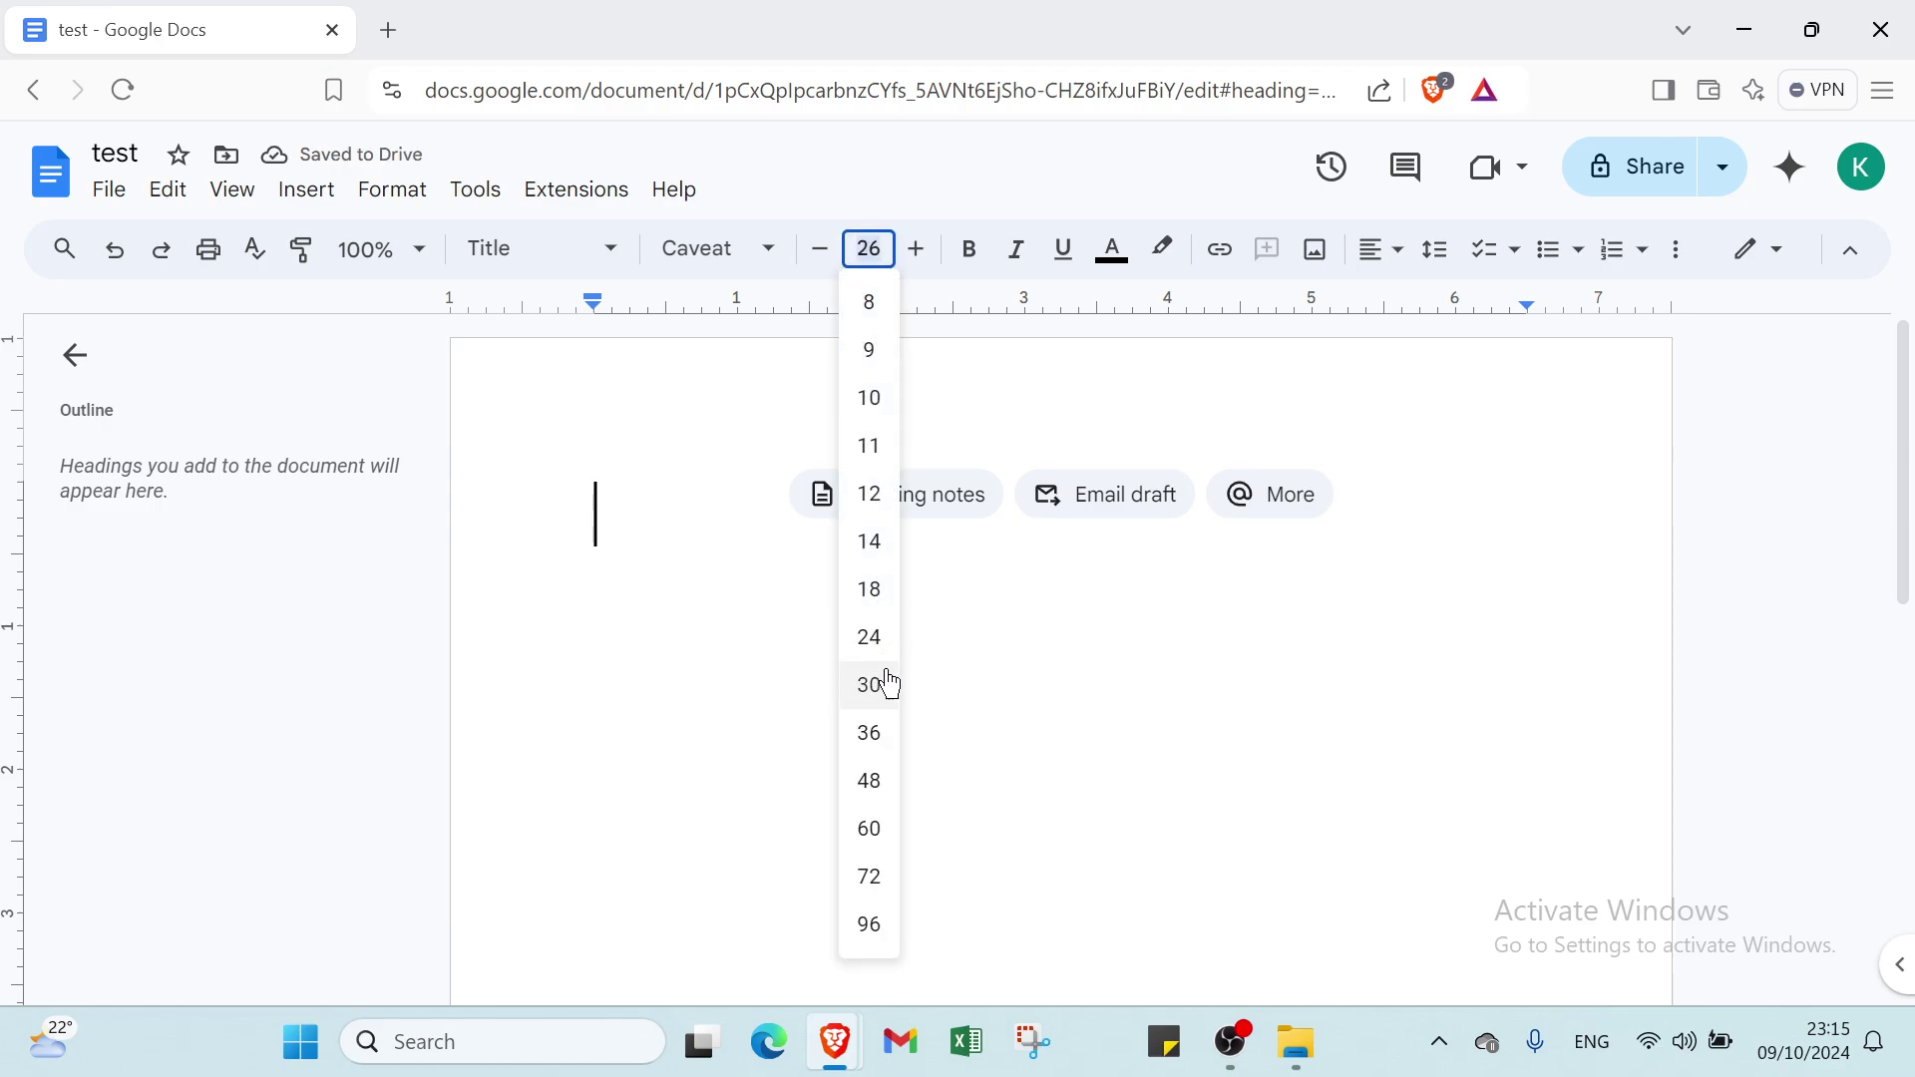
click(881, 850)
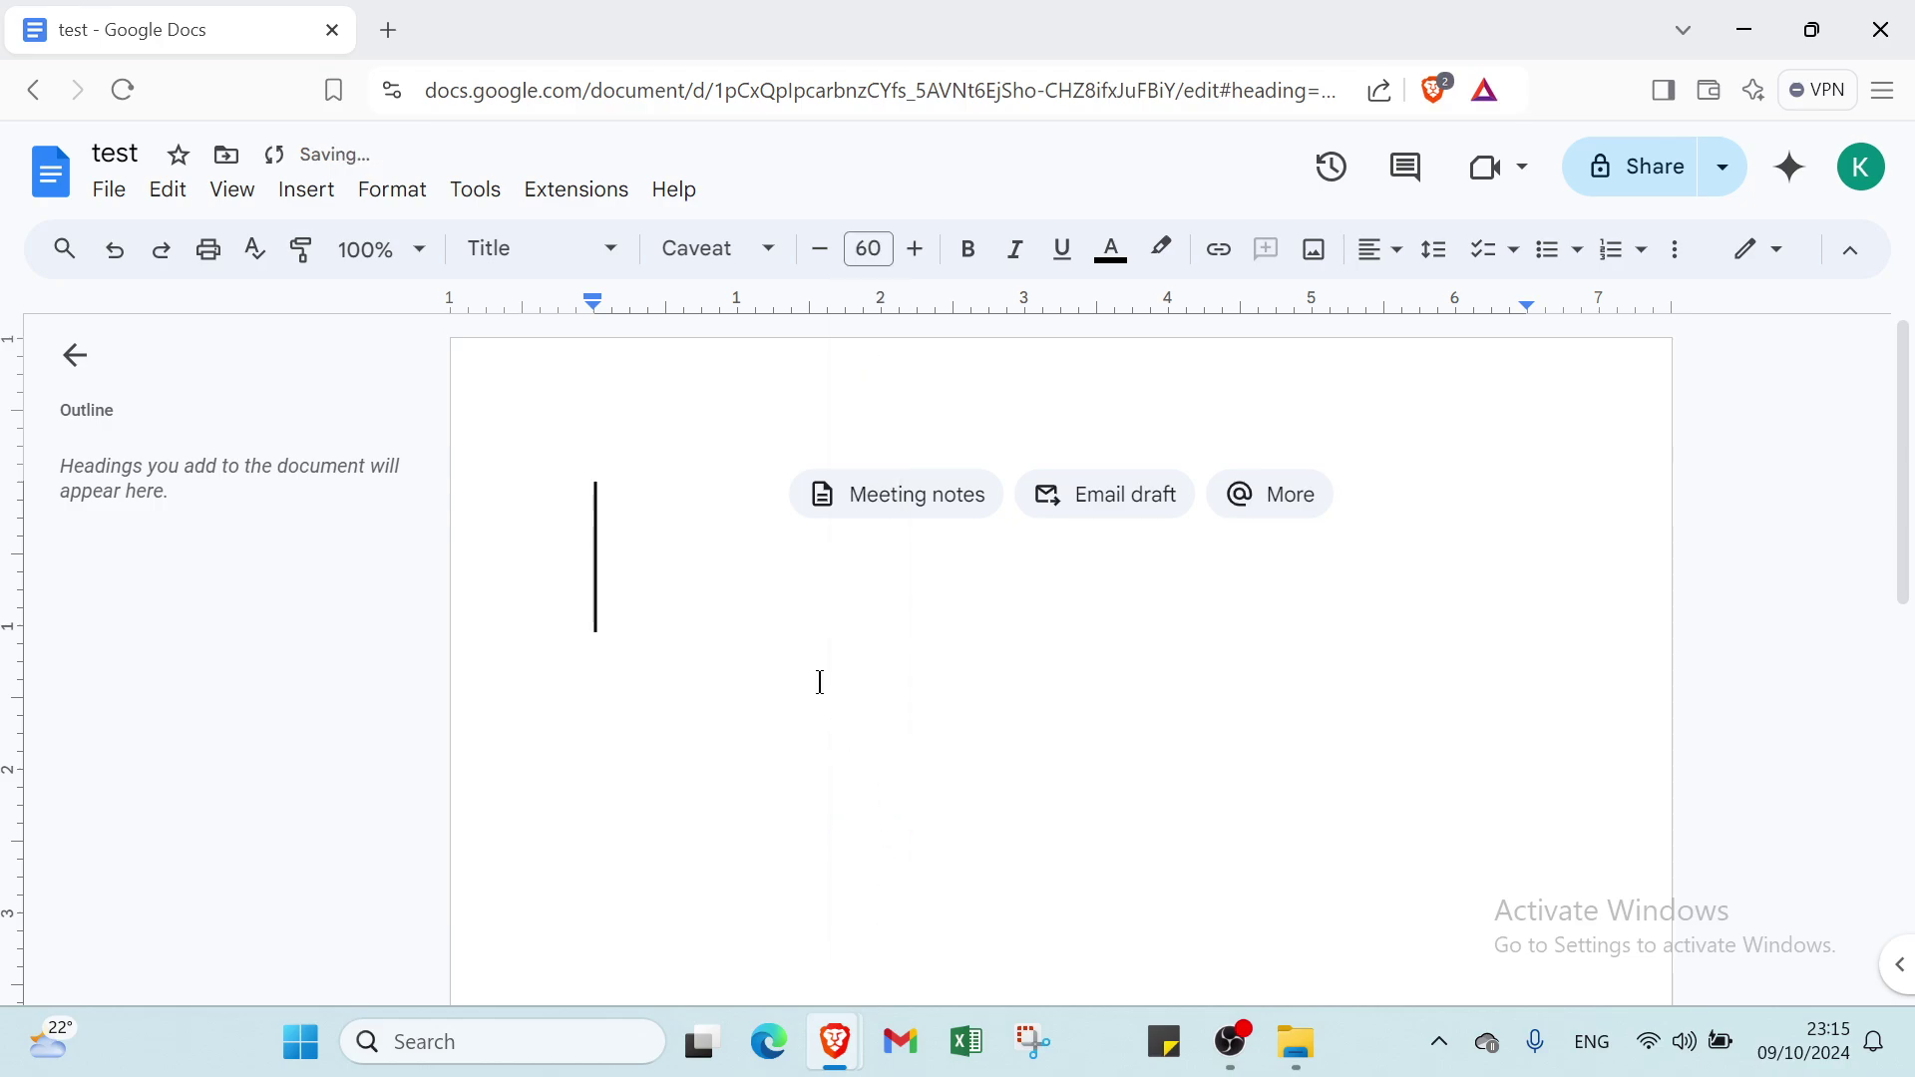
text(g)
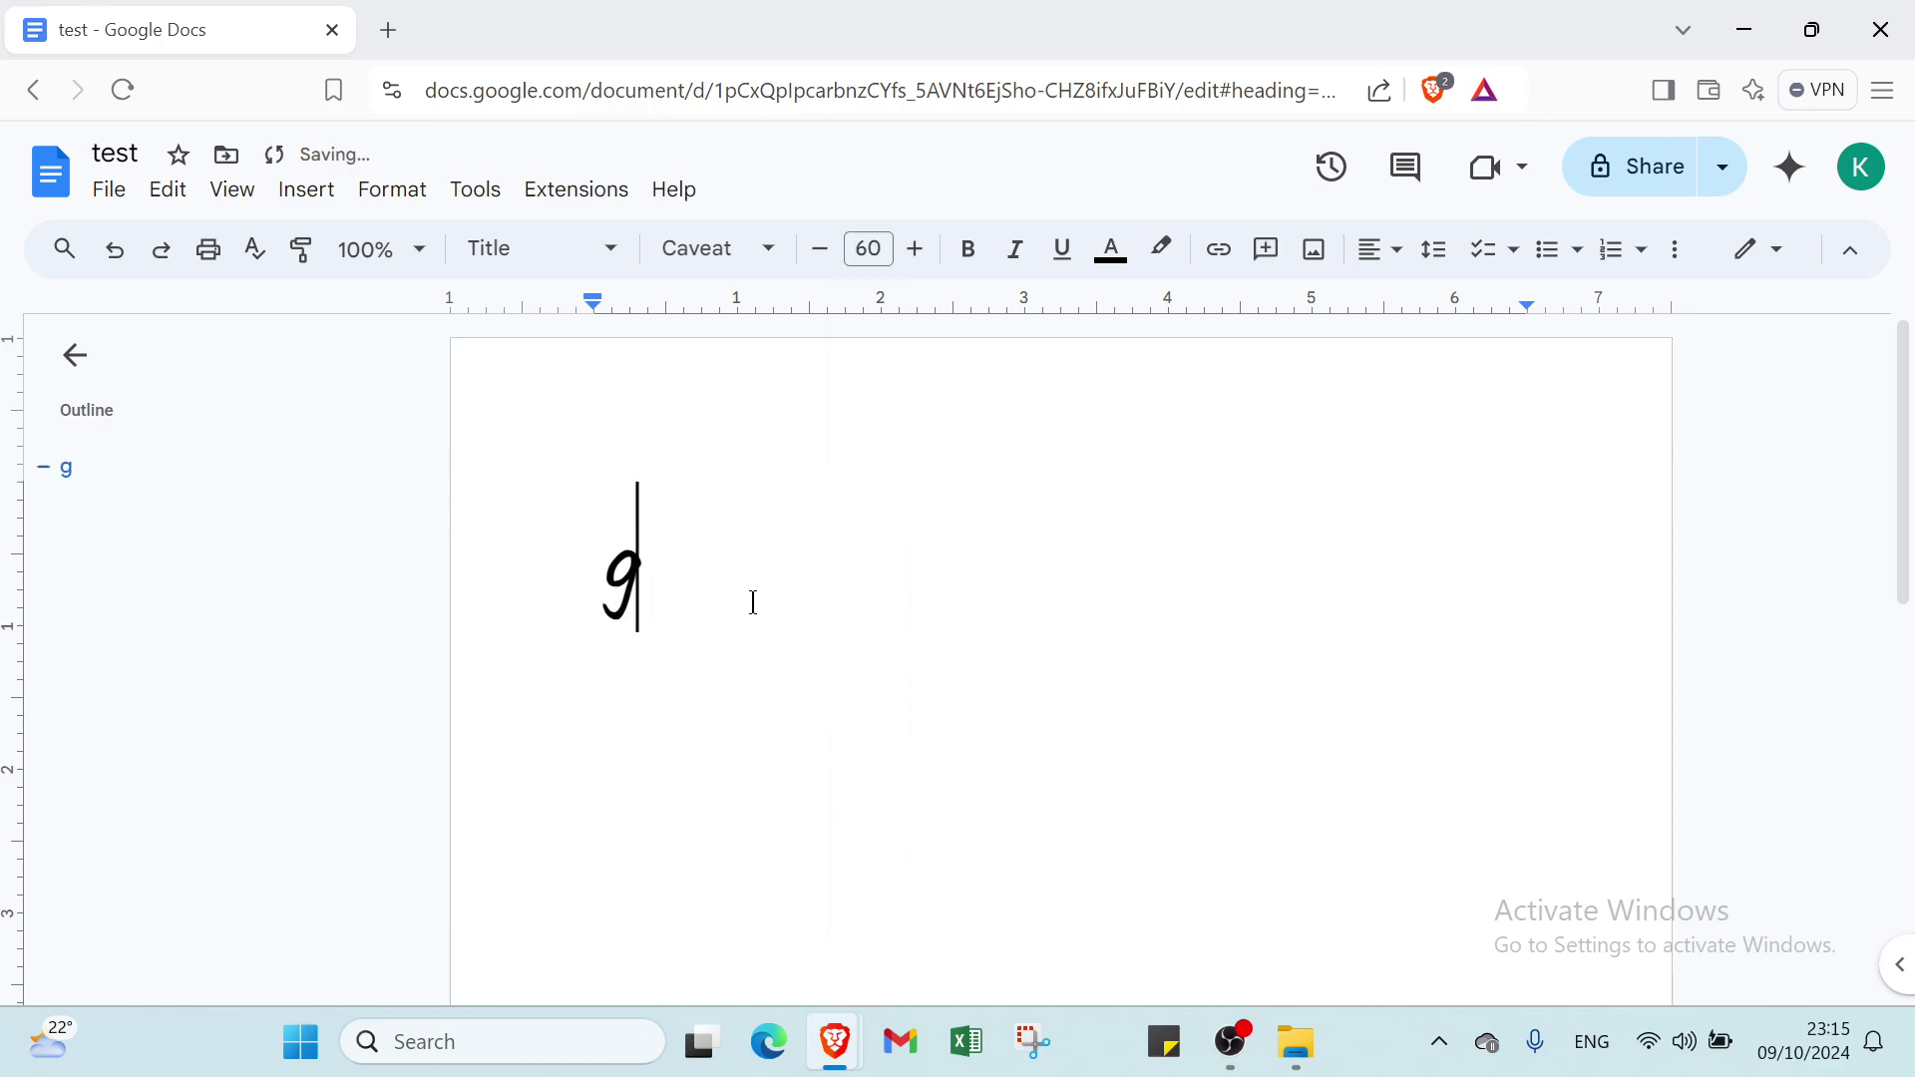
text(Google )
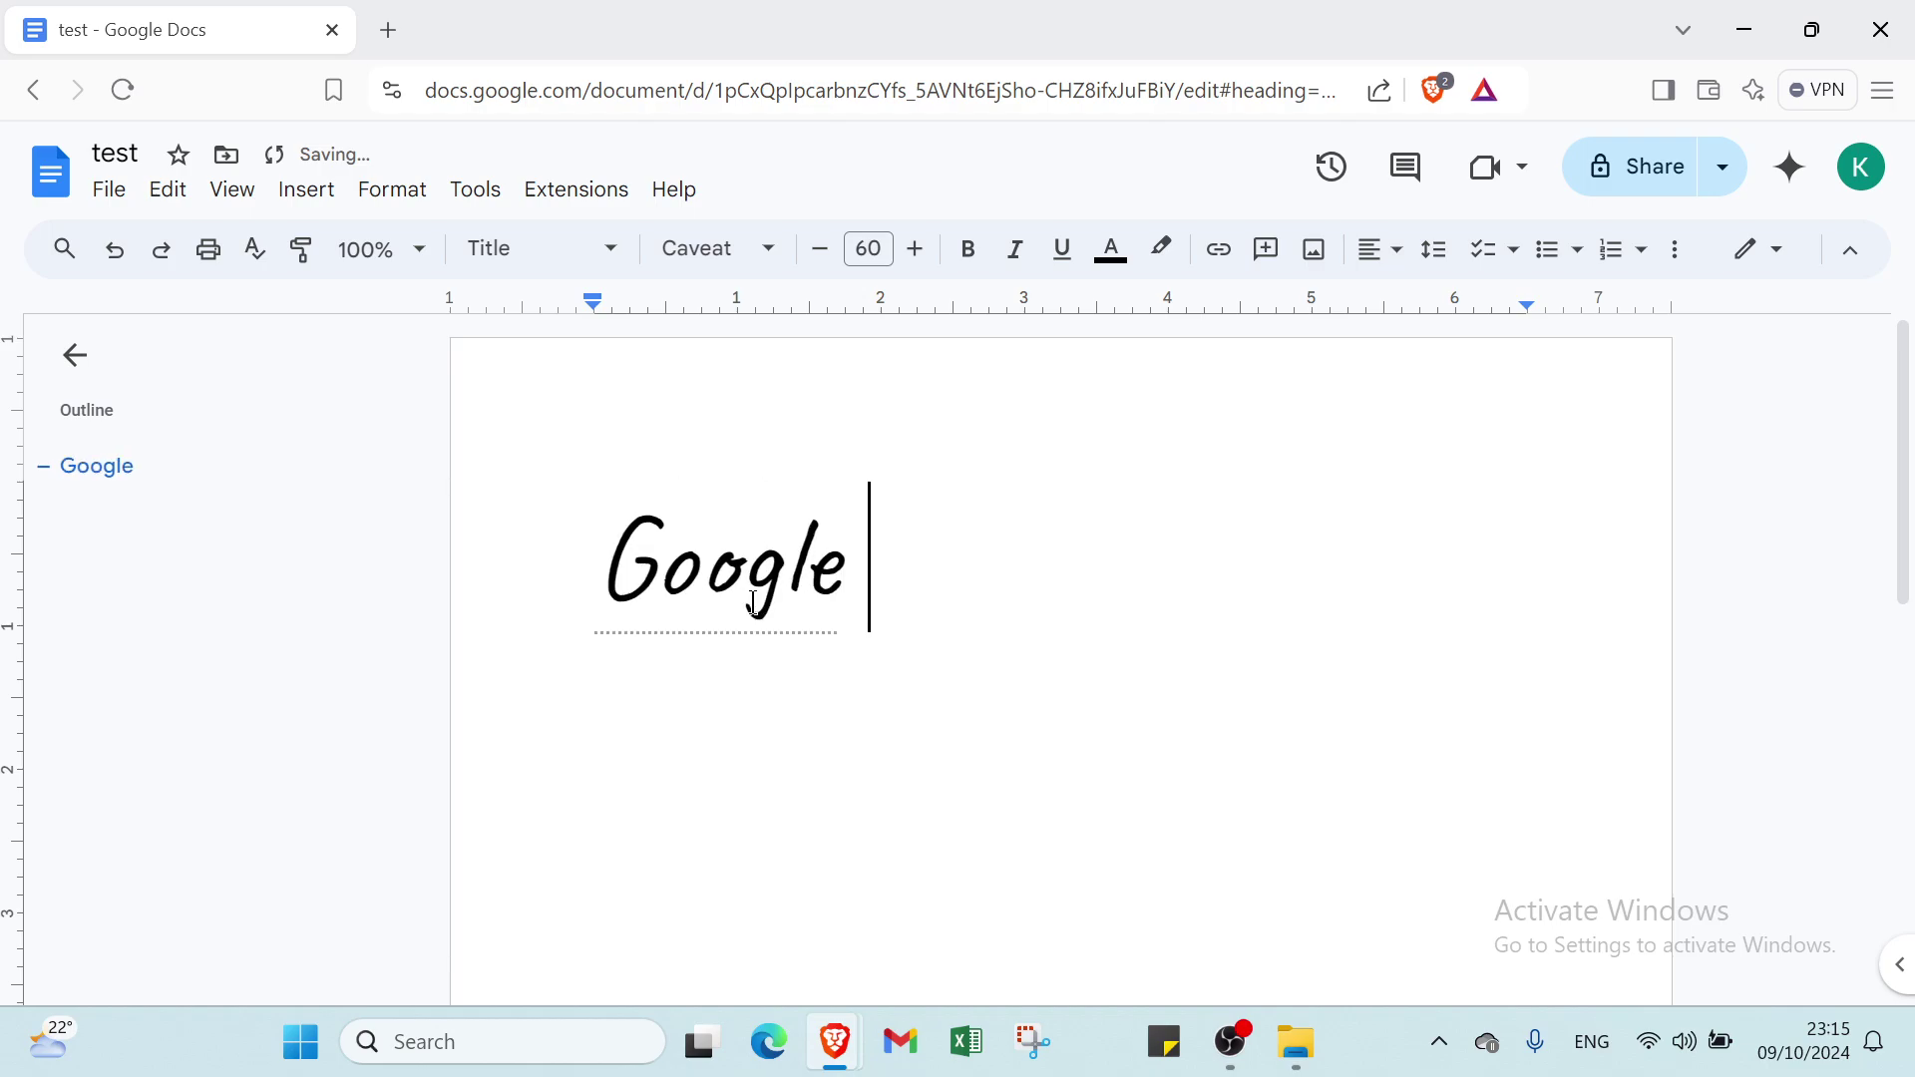
text(docs)
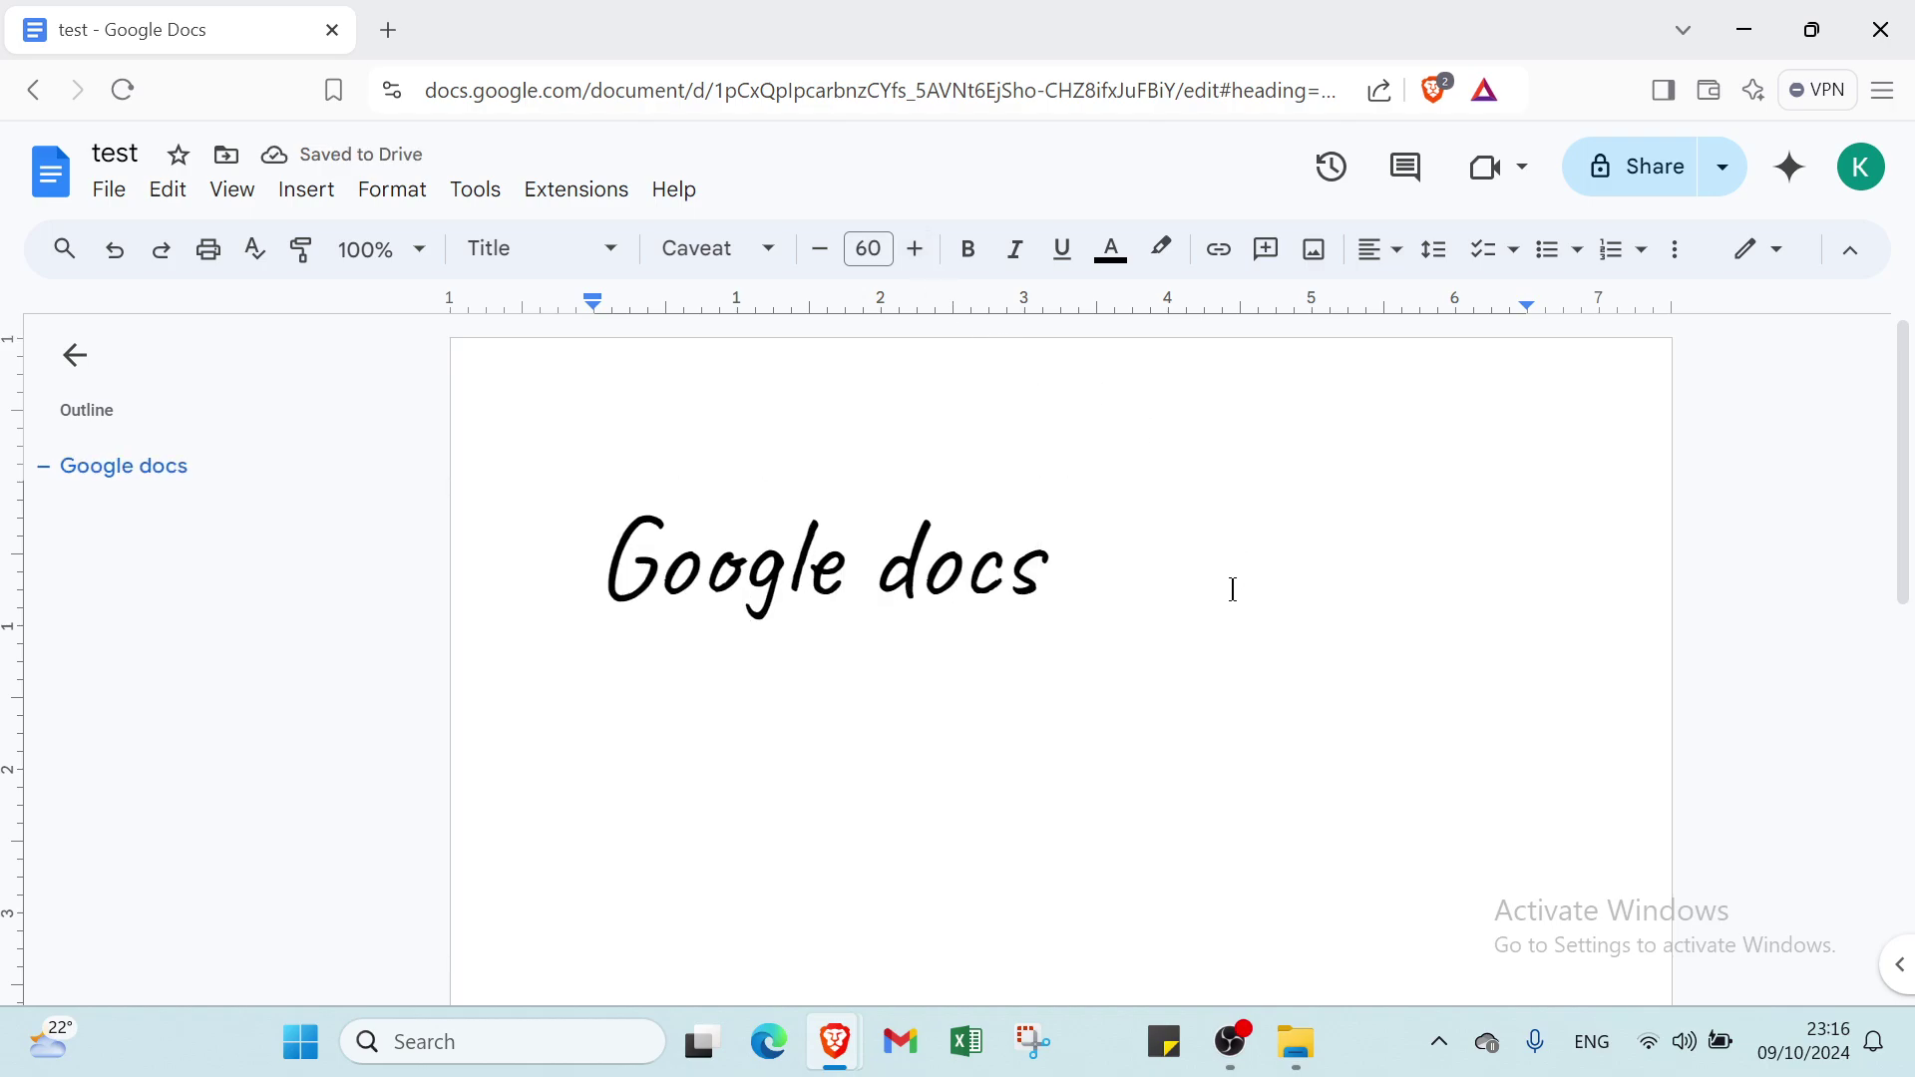
key(BackSpace)
key(BackSpace)
key(BackSpace)
key(BackSpace)
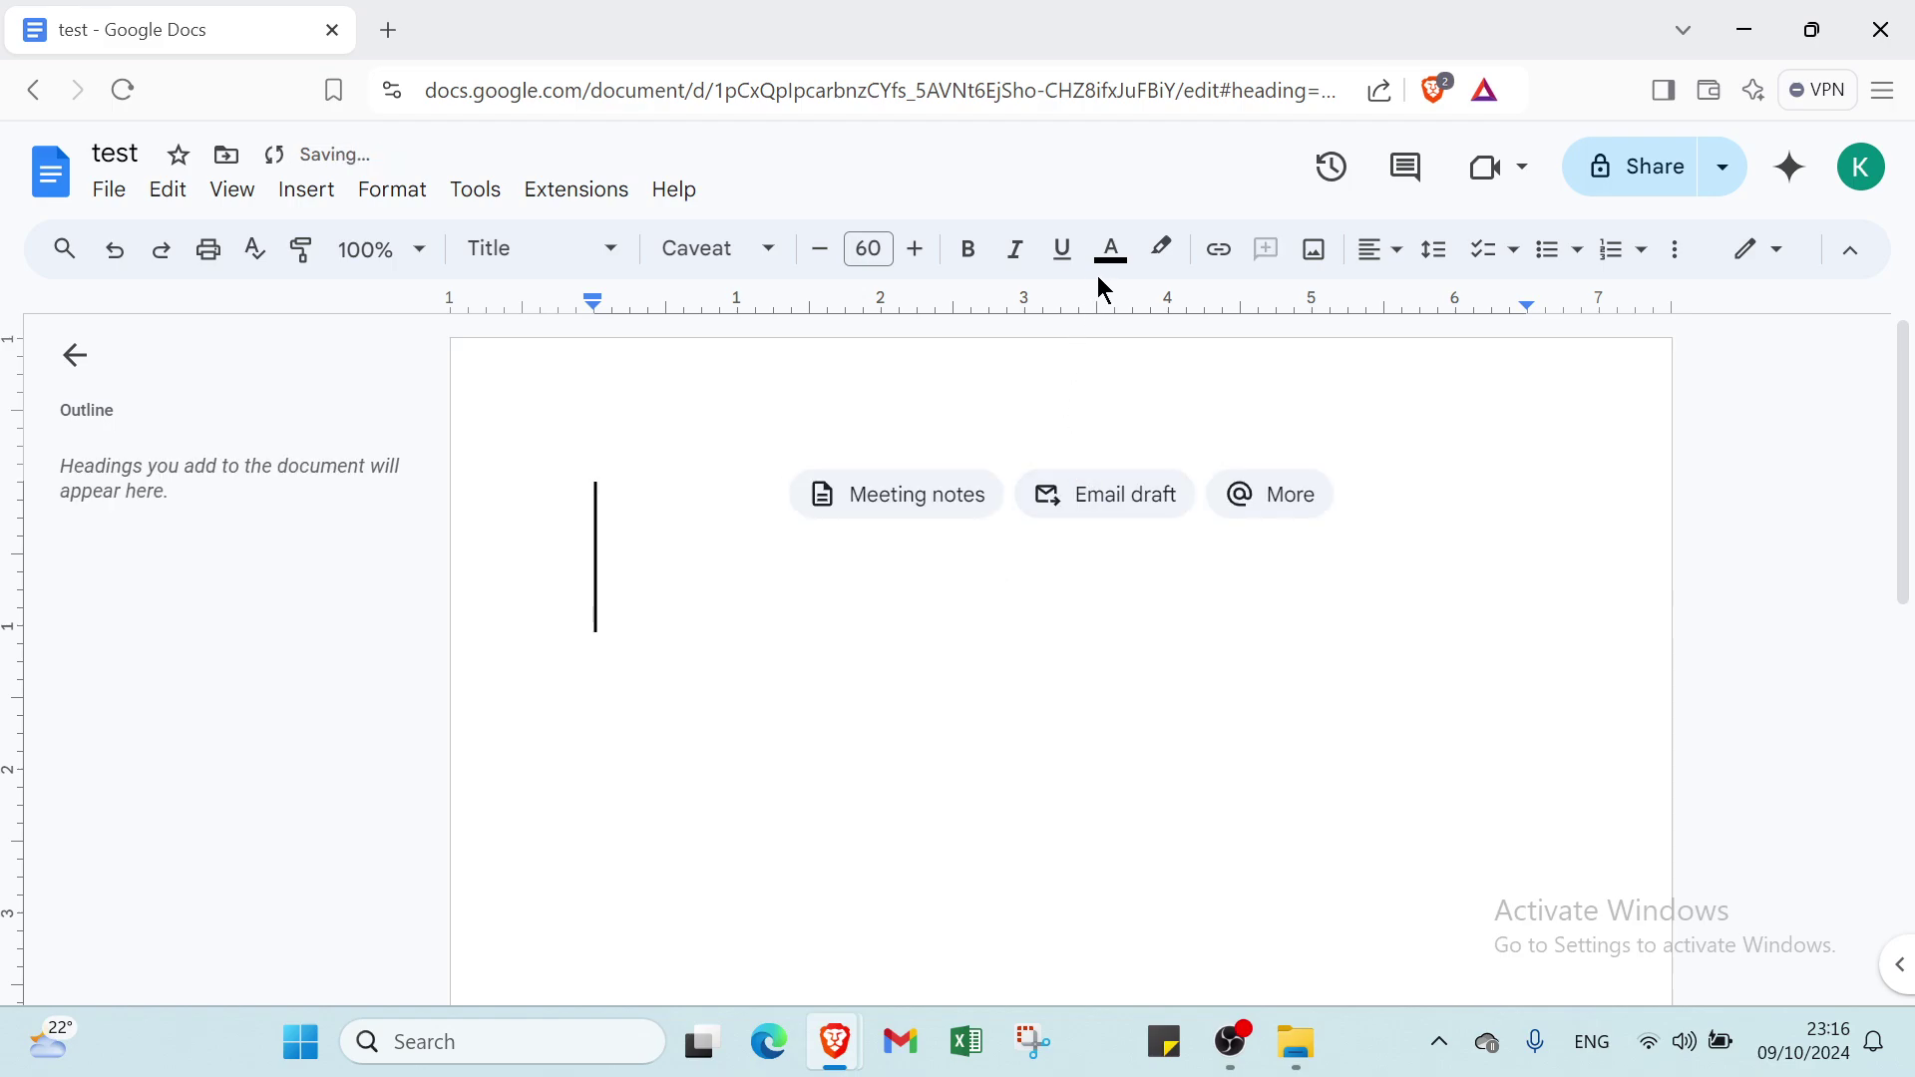
- Format the 'Google docs' title as underlined Comfortaa 96, then start a new line
click(1063, 249)
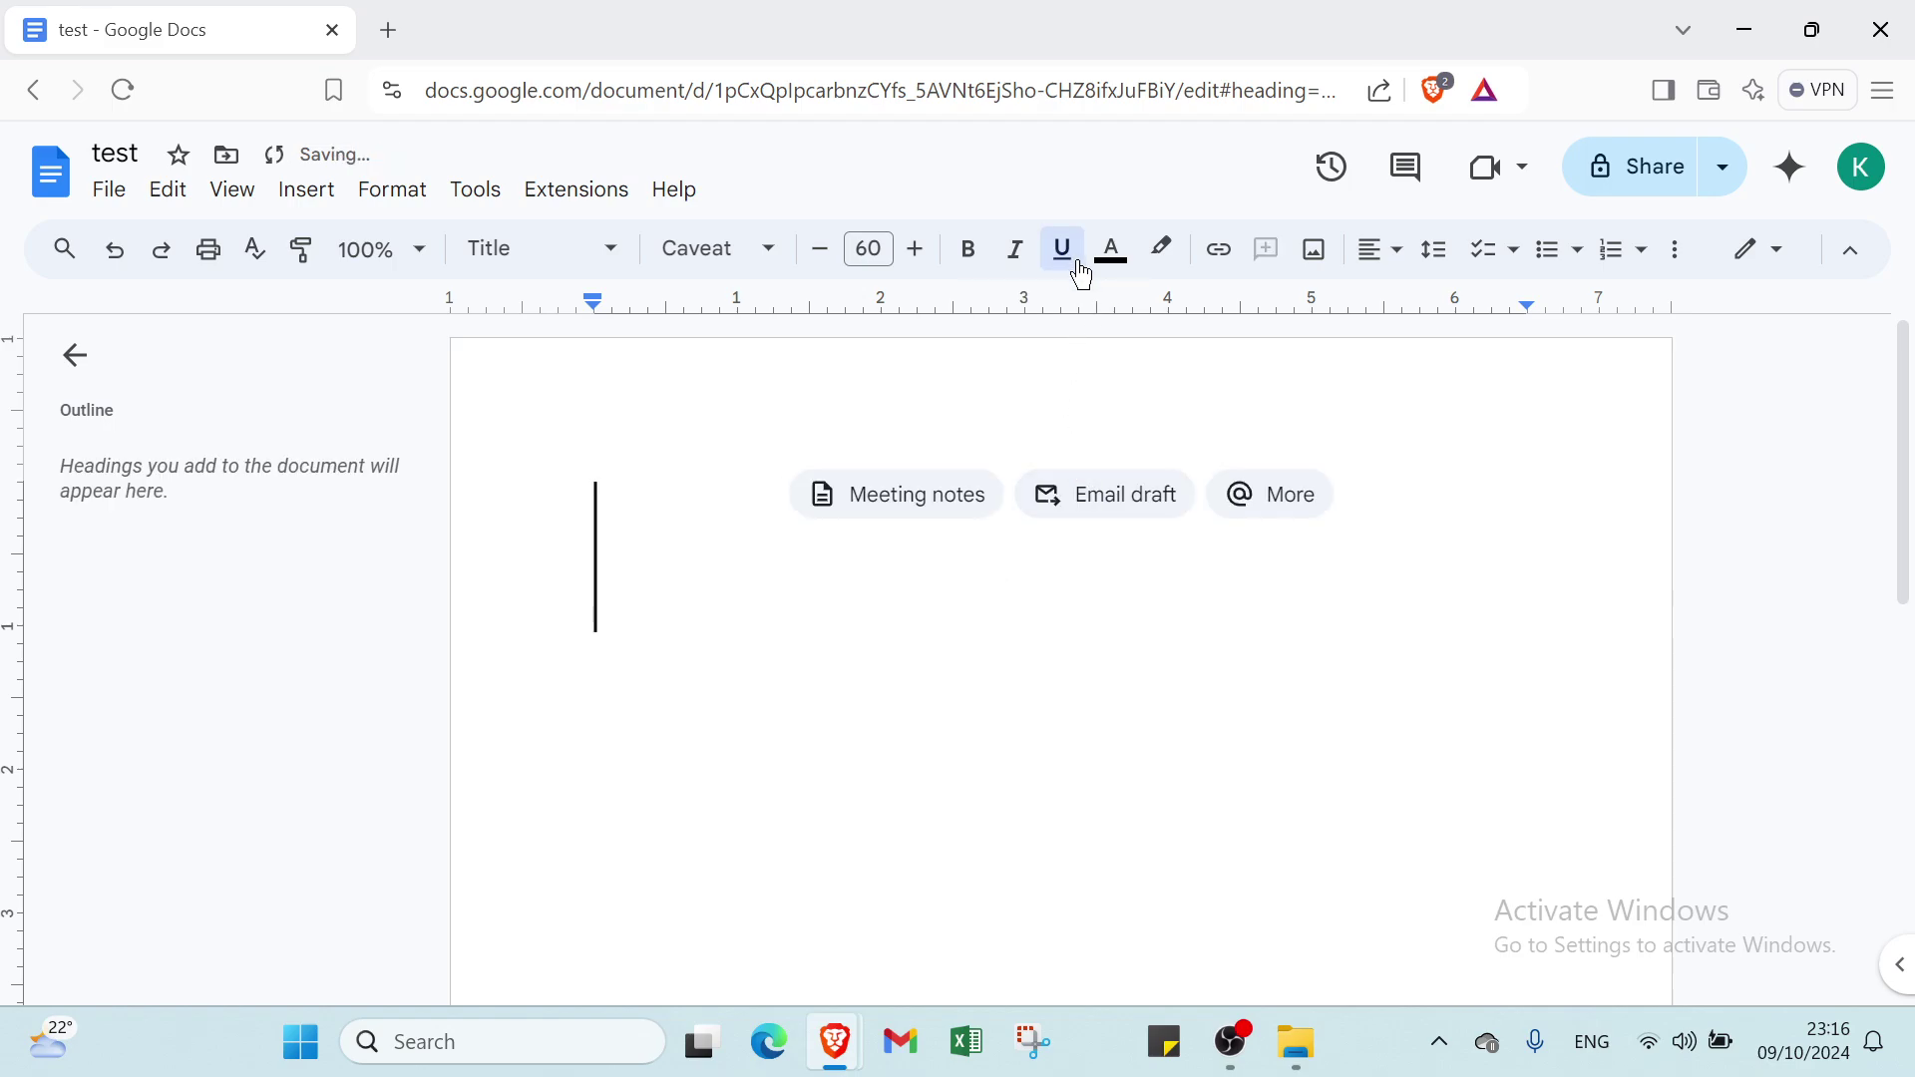
click(881, 250)
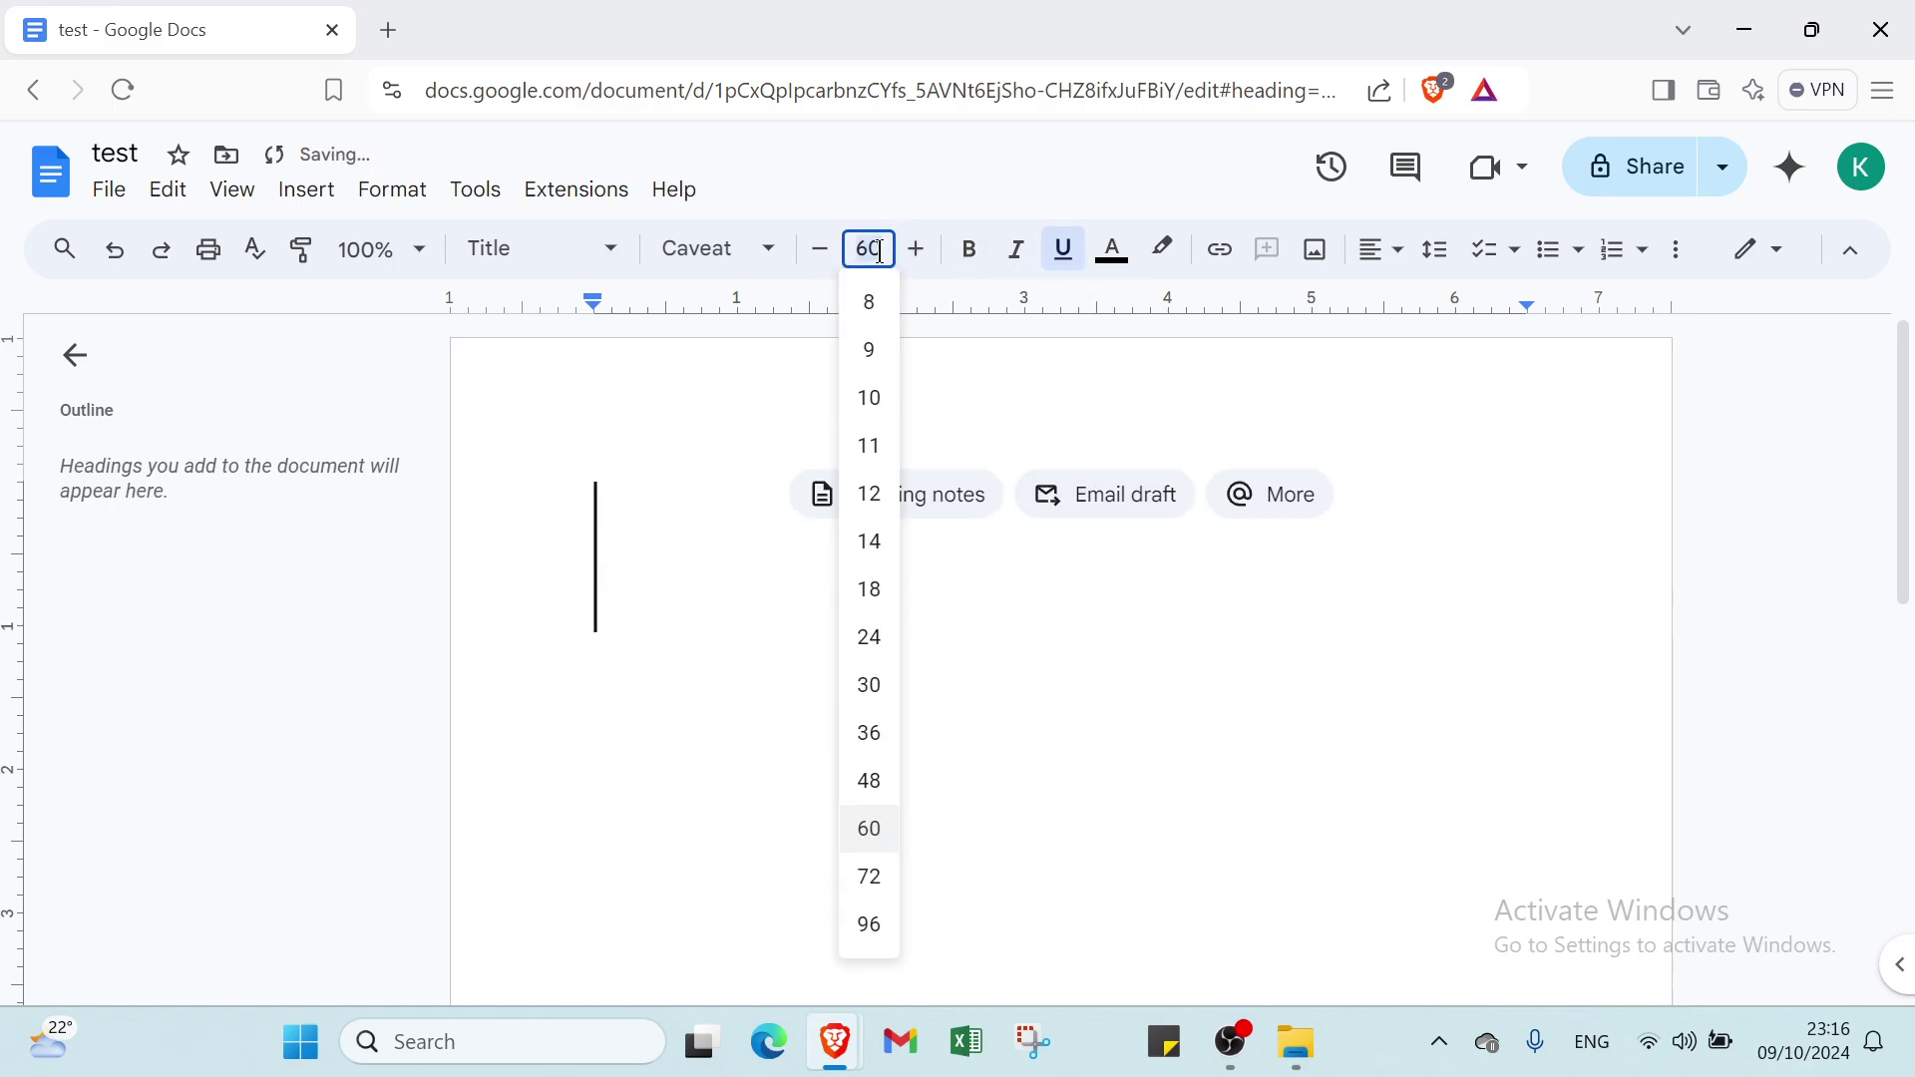
click(869, 926)
click(700, 252)
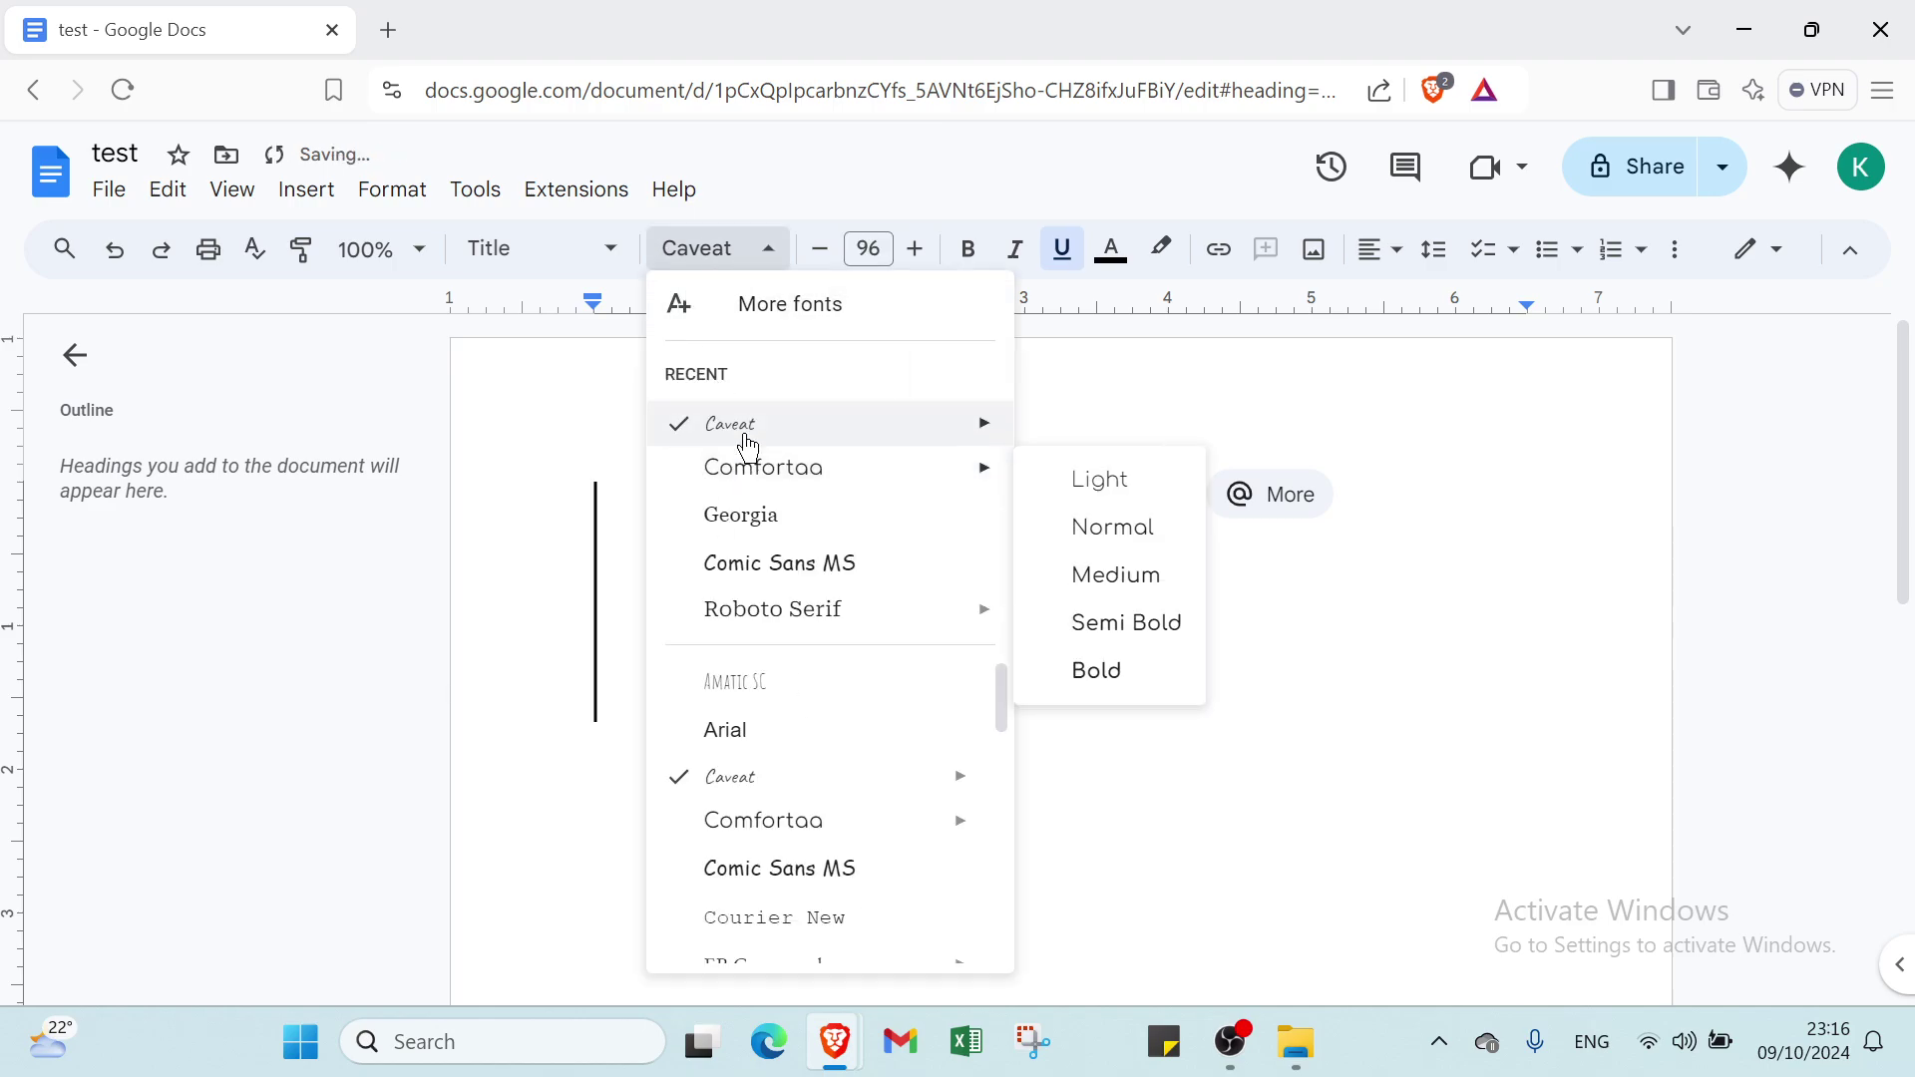
click(756, 468)
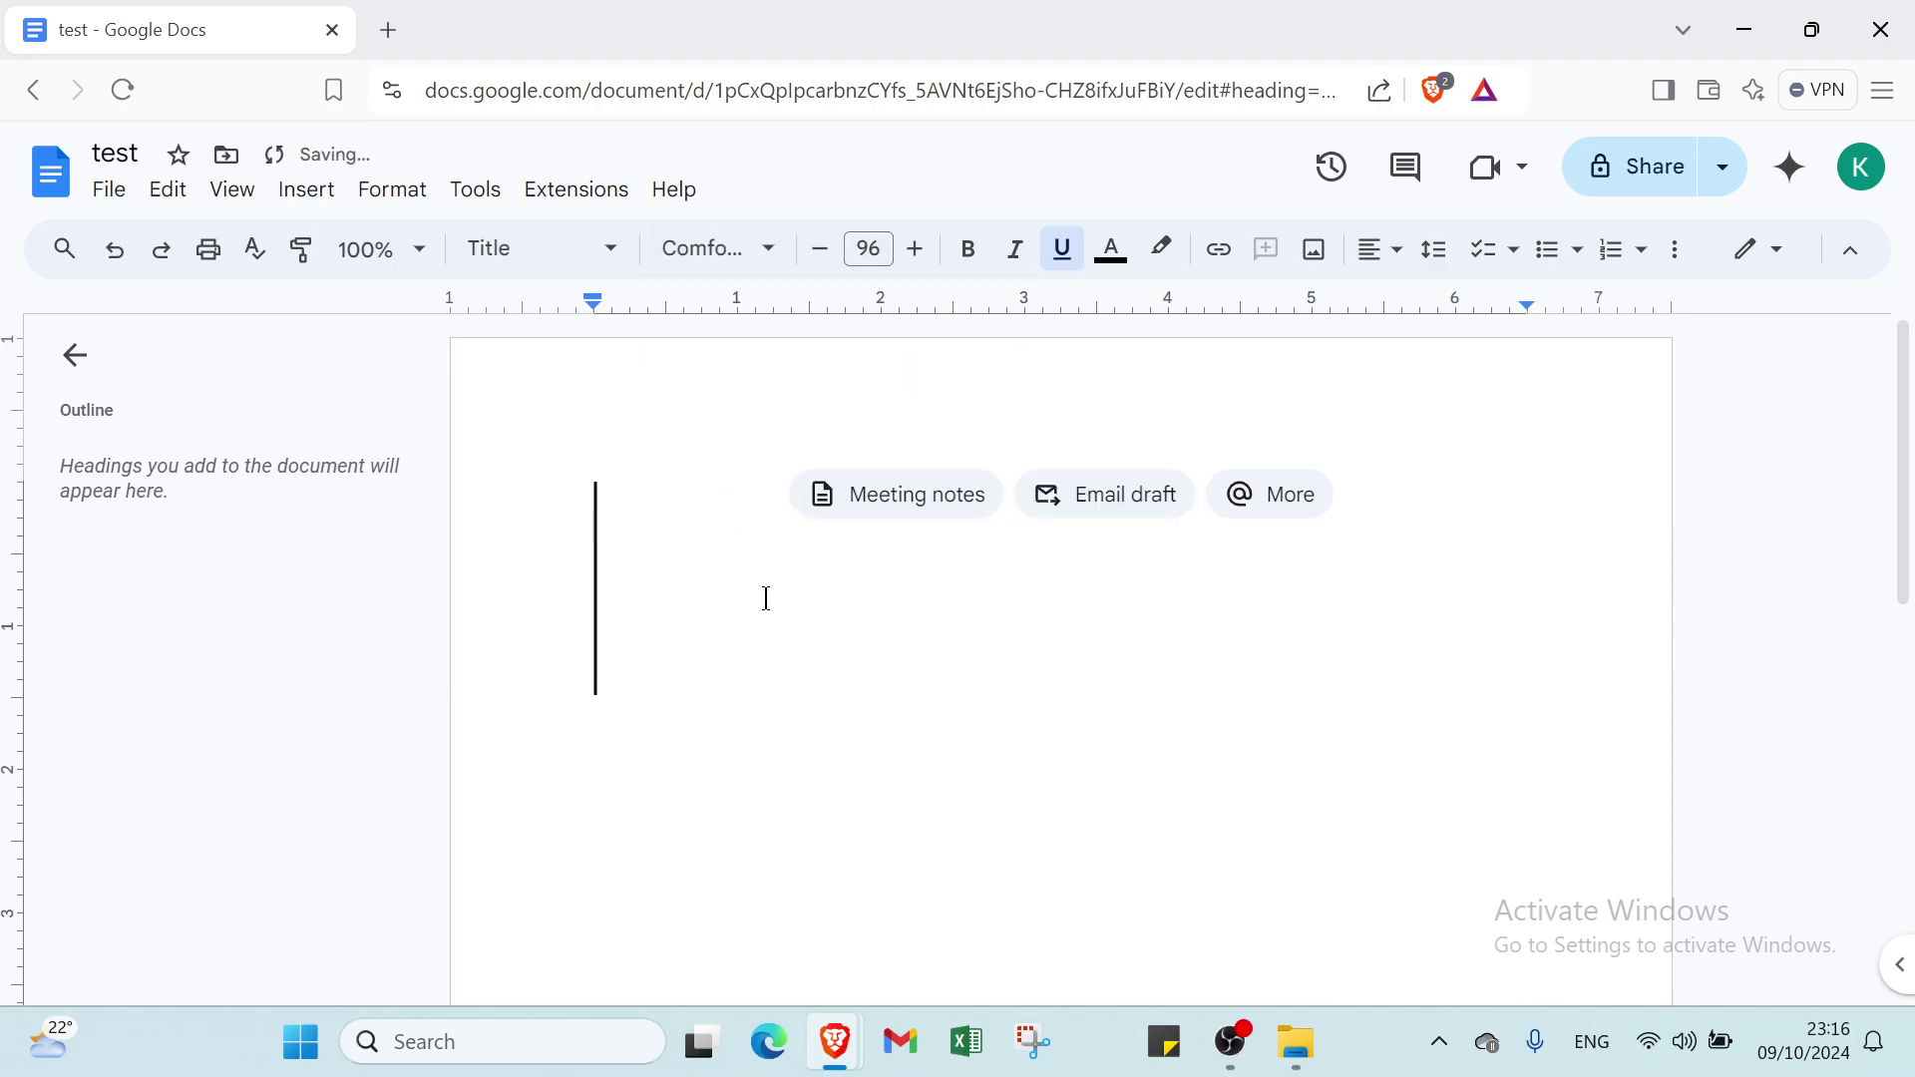
text(goog)
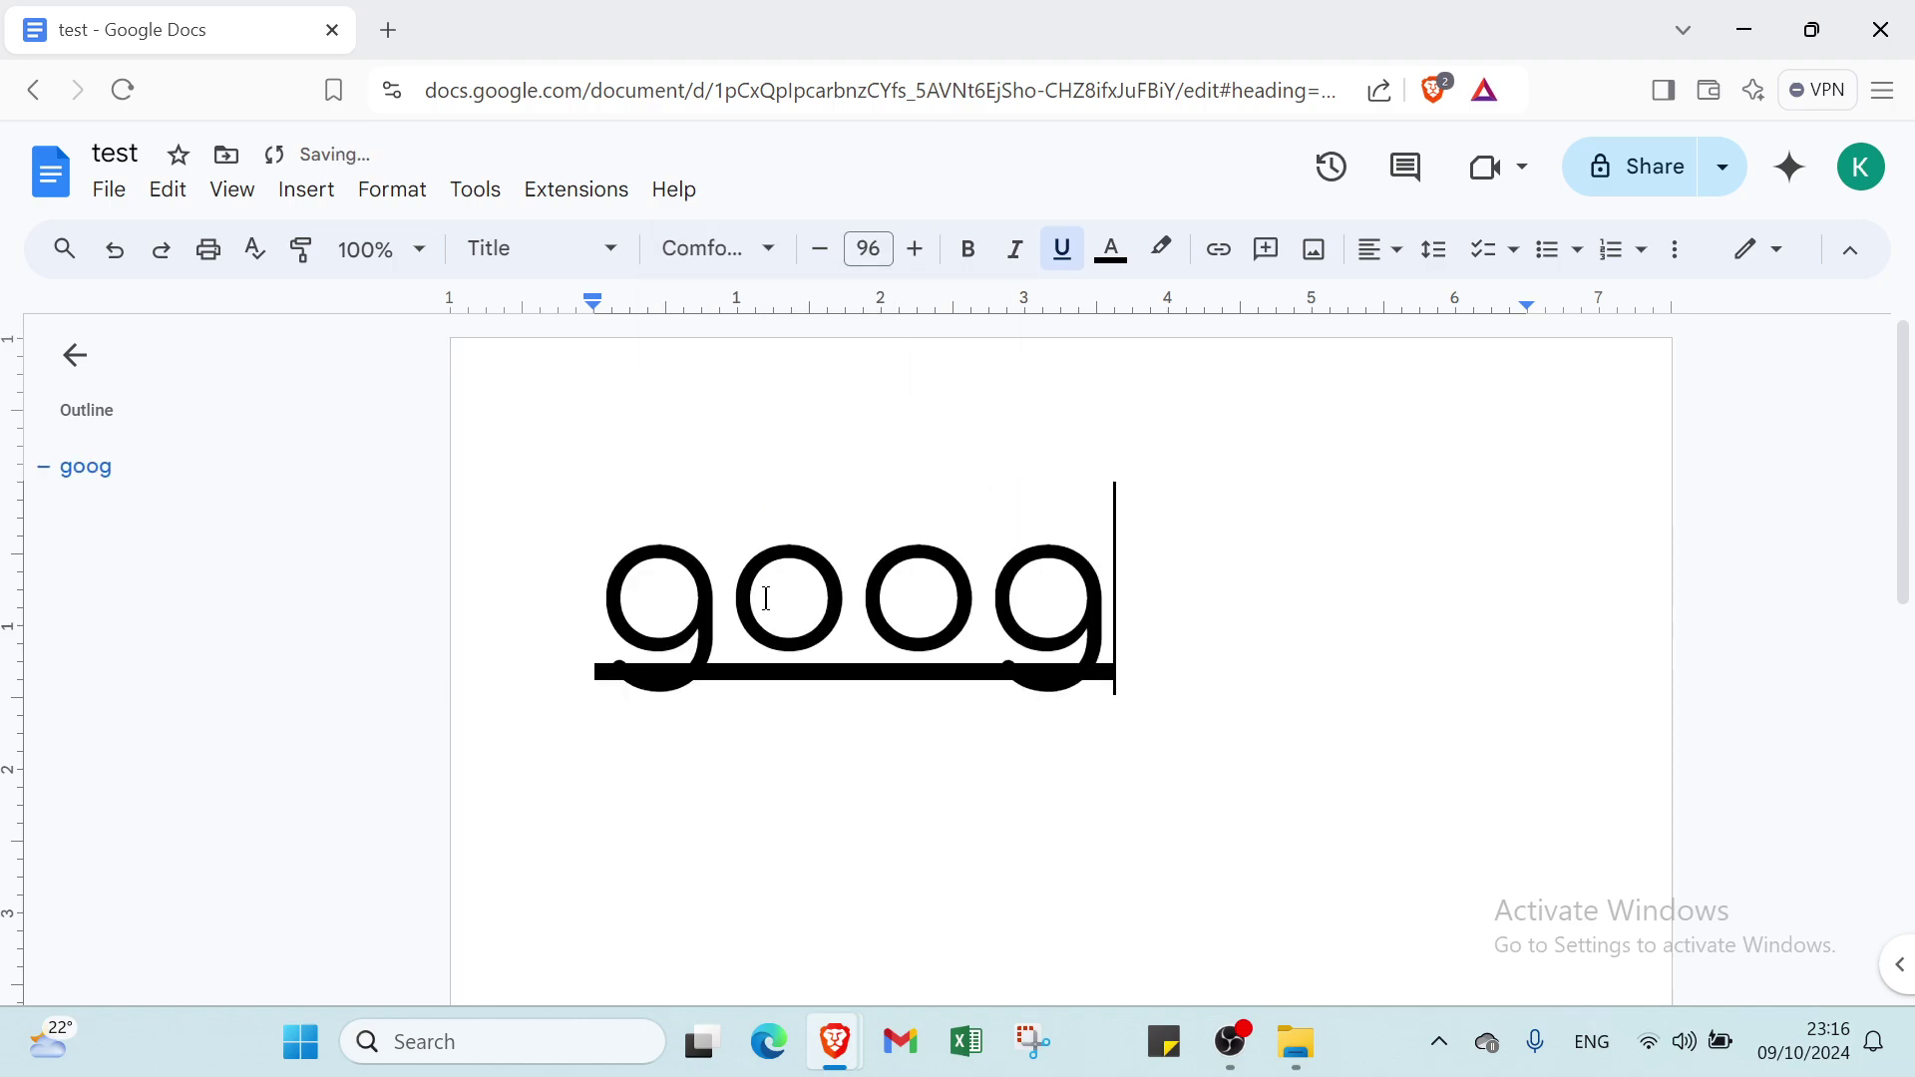
text(le do)
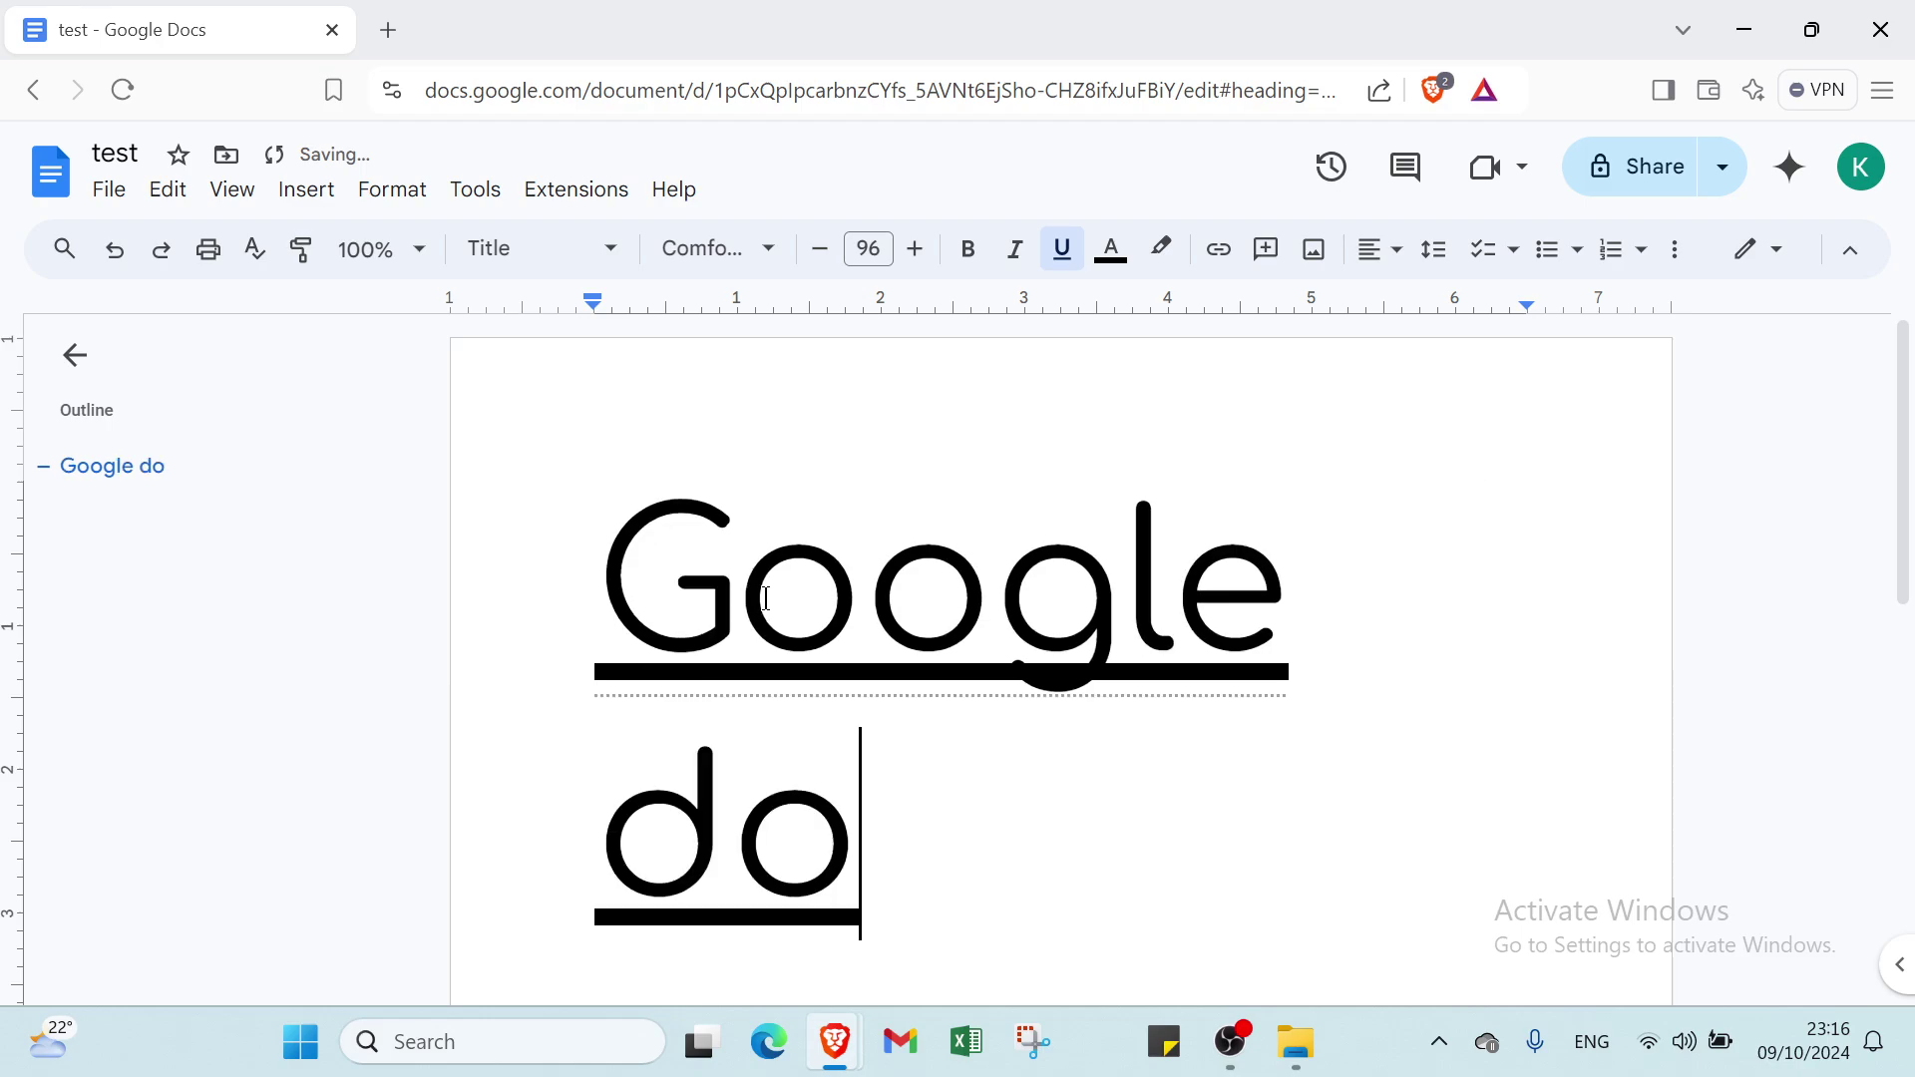
text(cs)
key(Return)
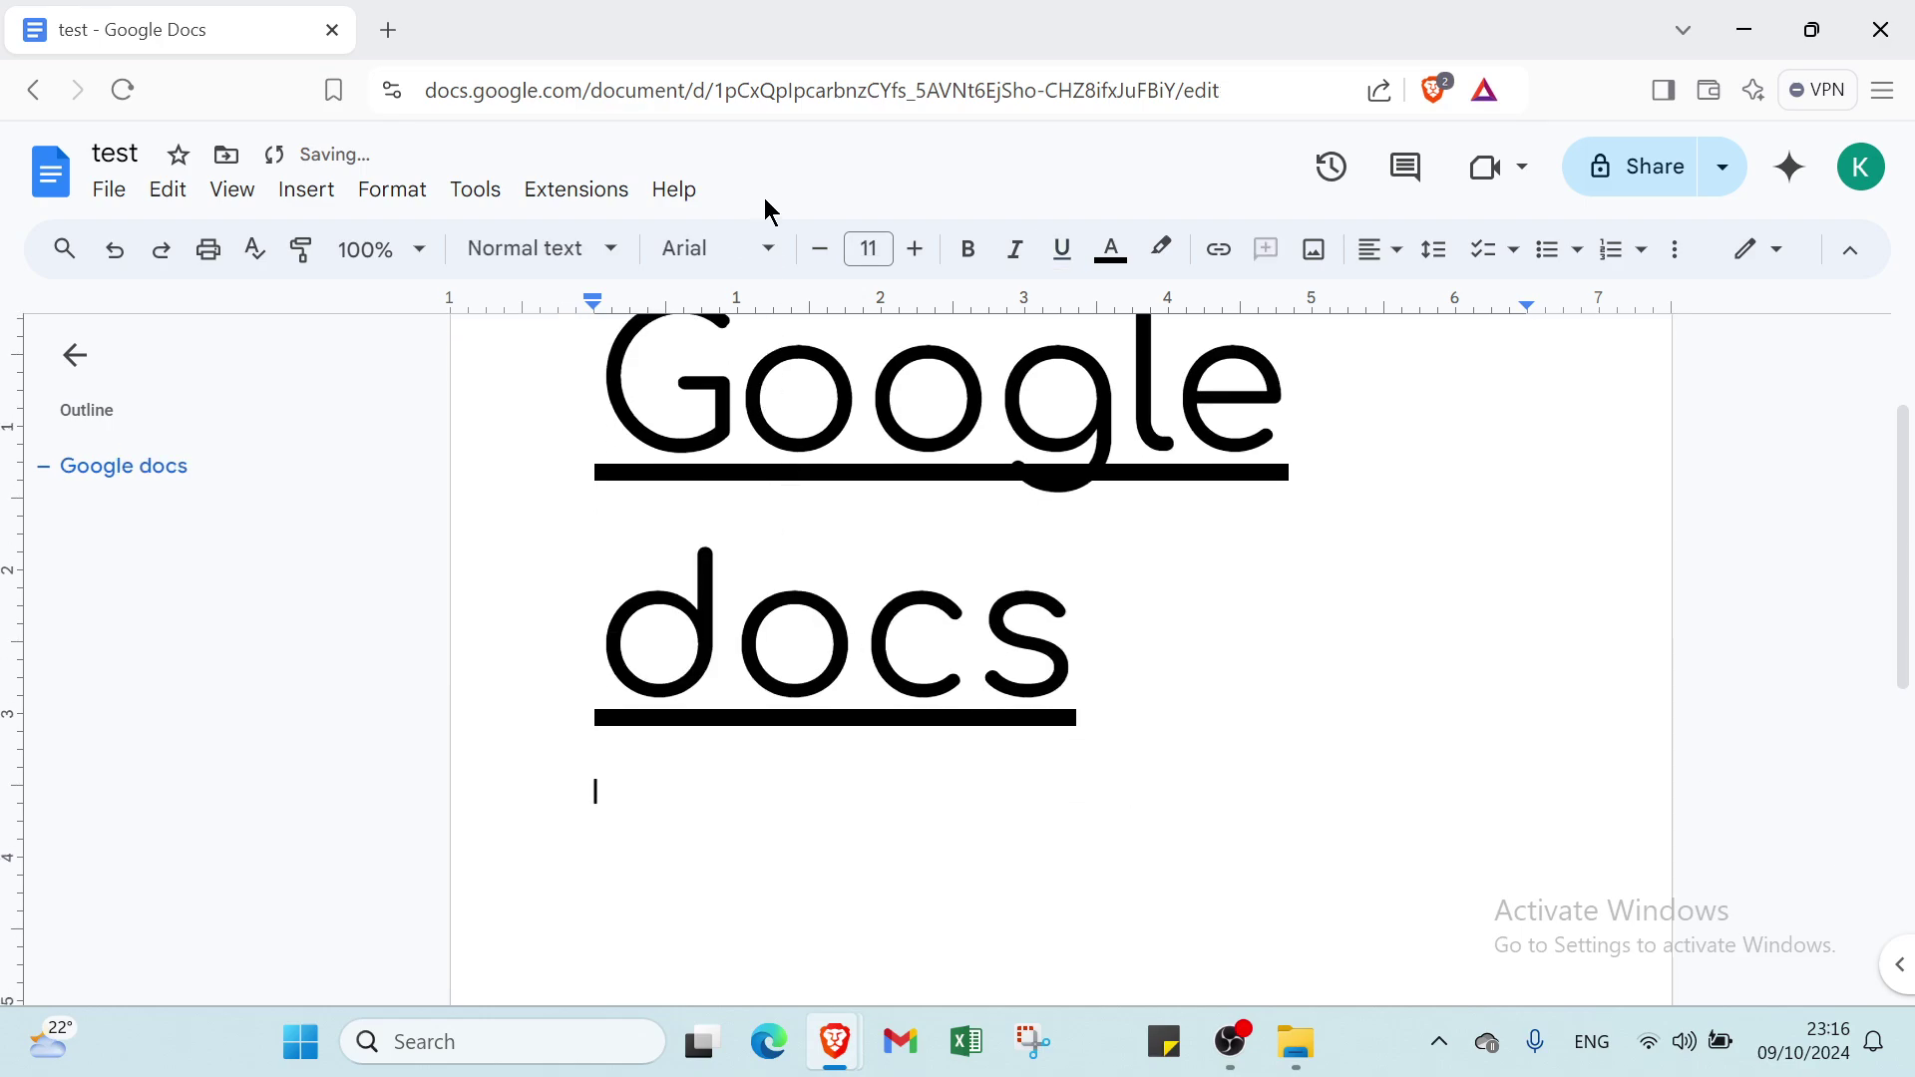
- Give the new line Subtitle style, size 36, Comic Sans MS and bold
click(547, 251)
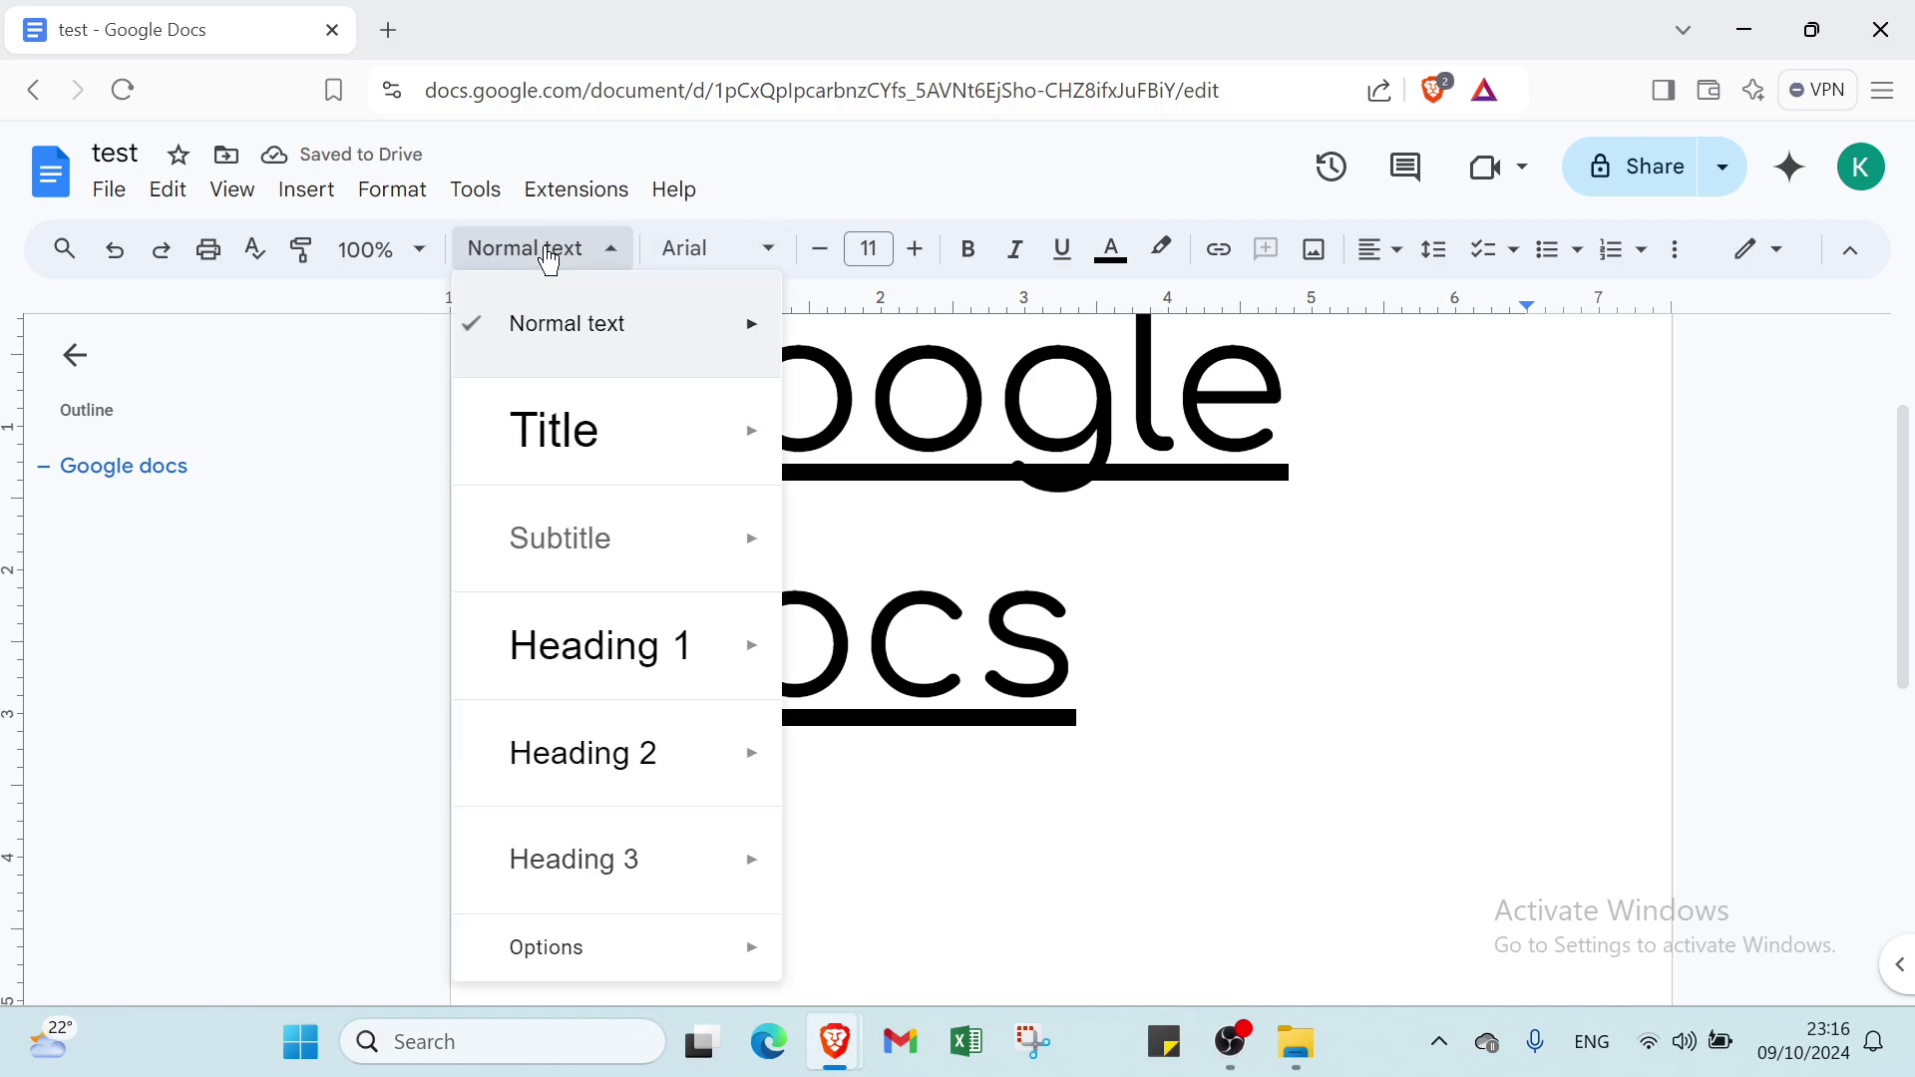
click(631, 525)
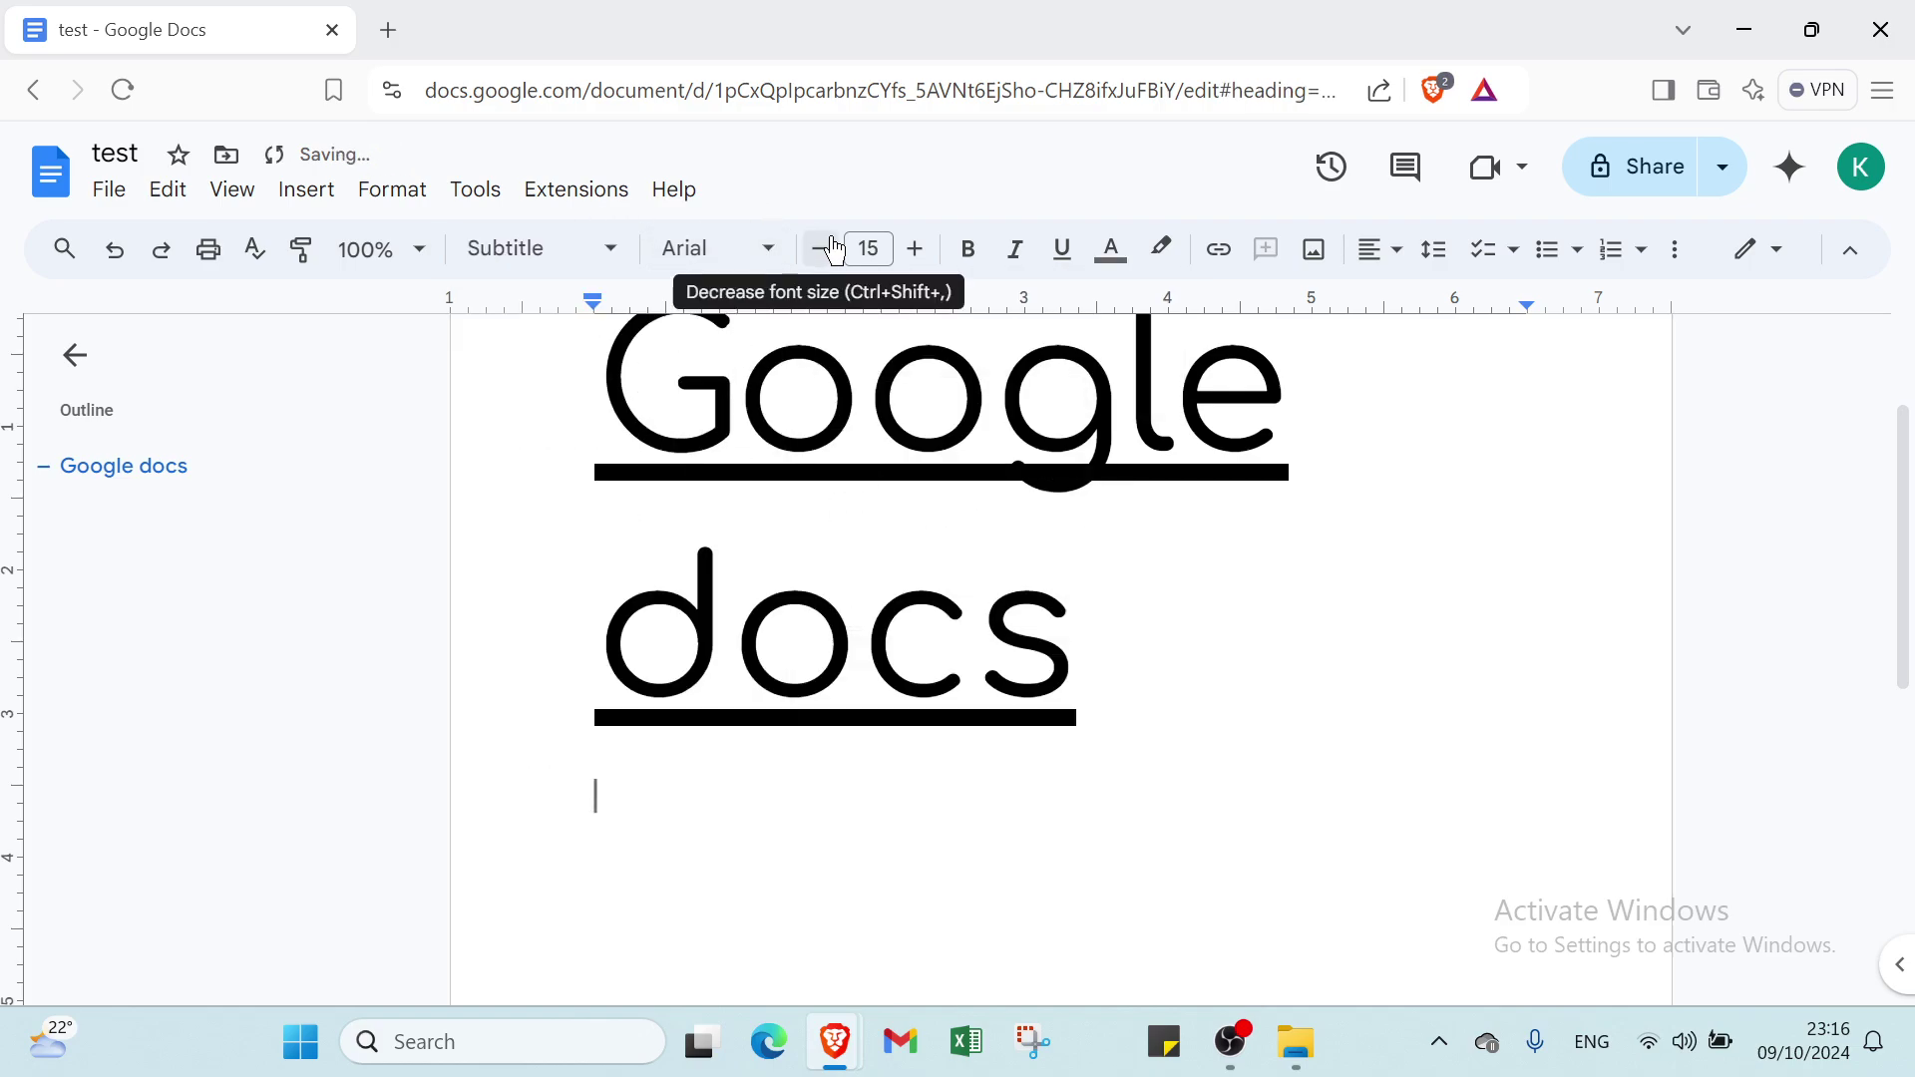
click(875, 248)
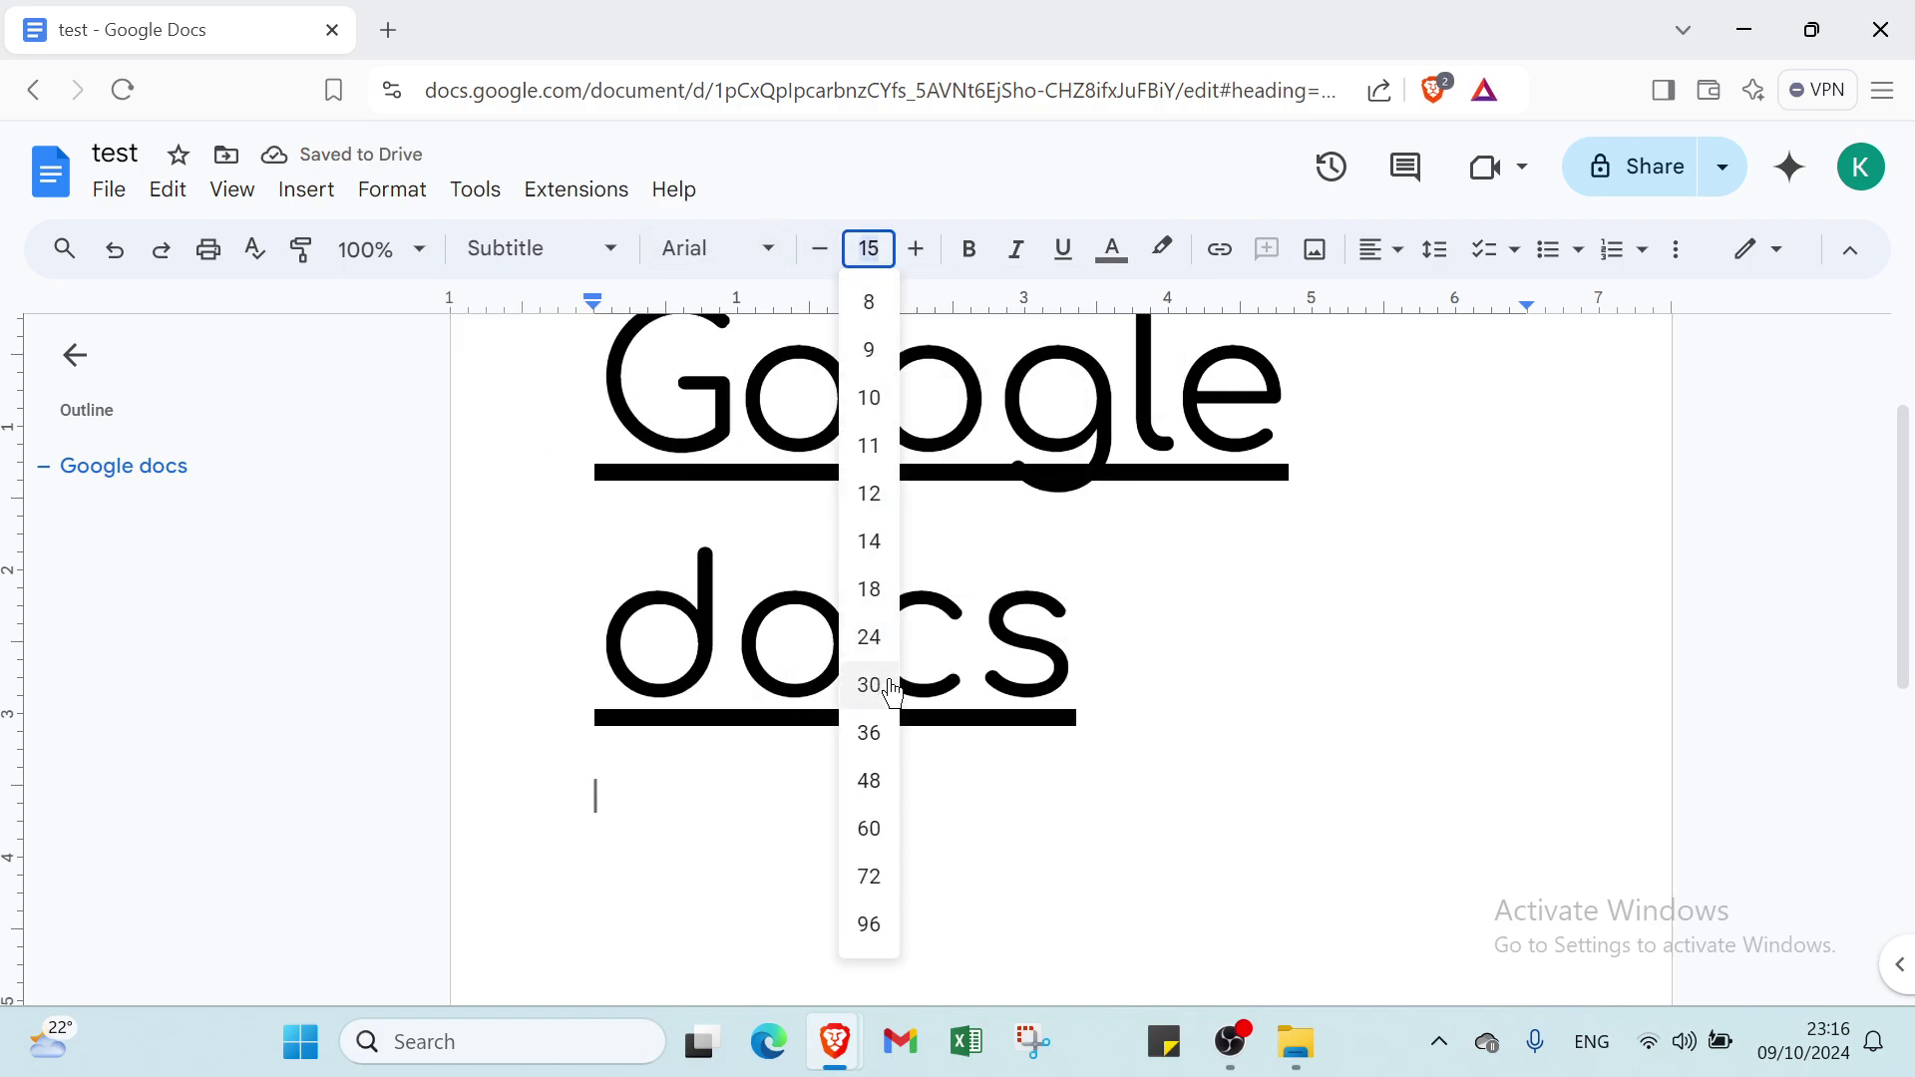
click(880, 735)
click(703, 249)
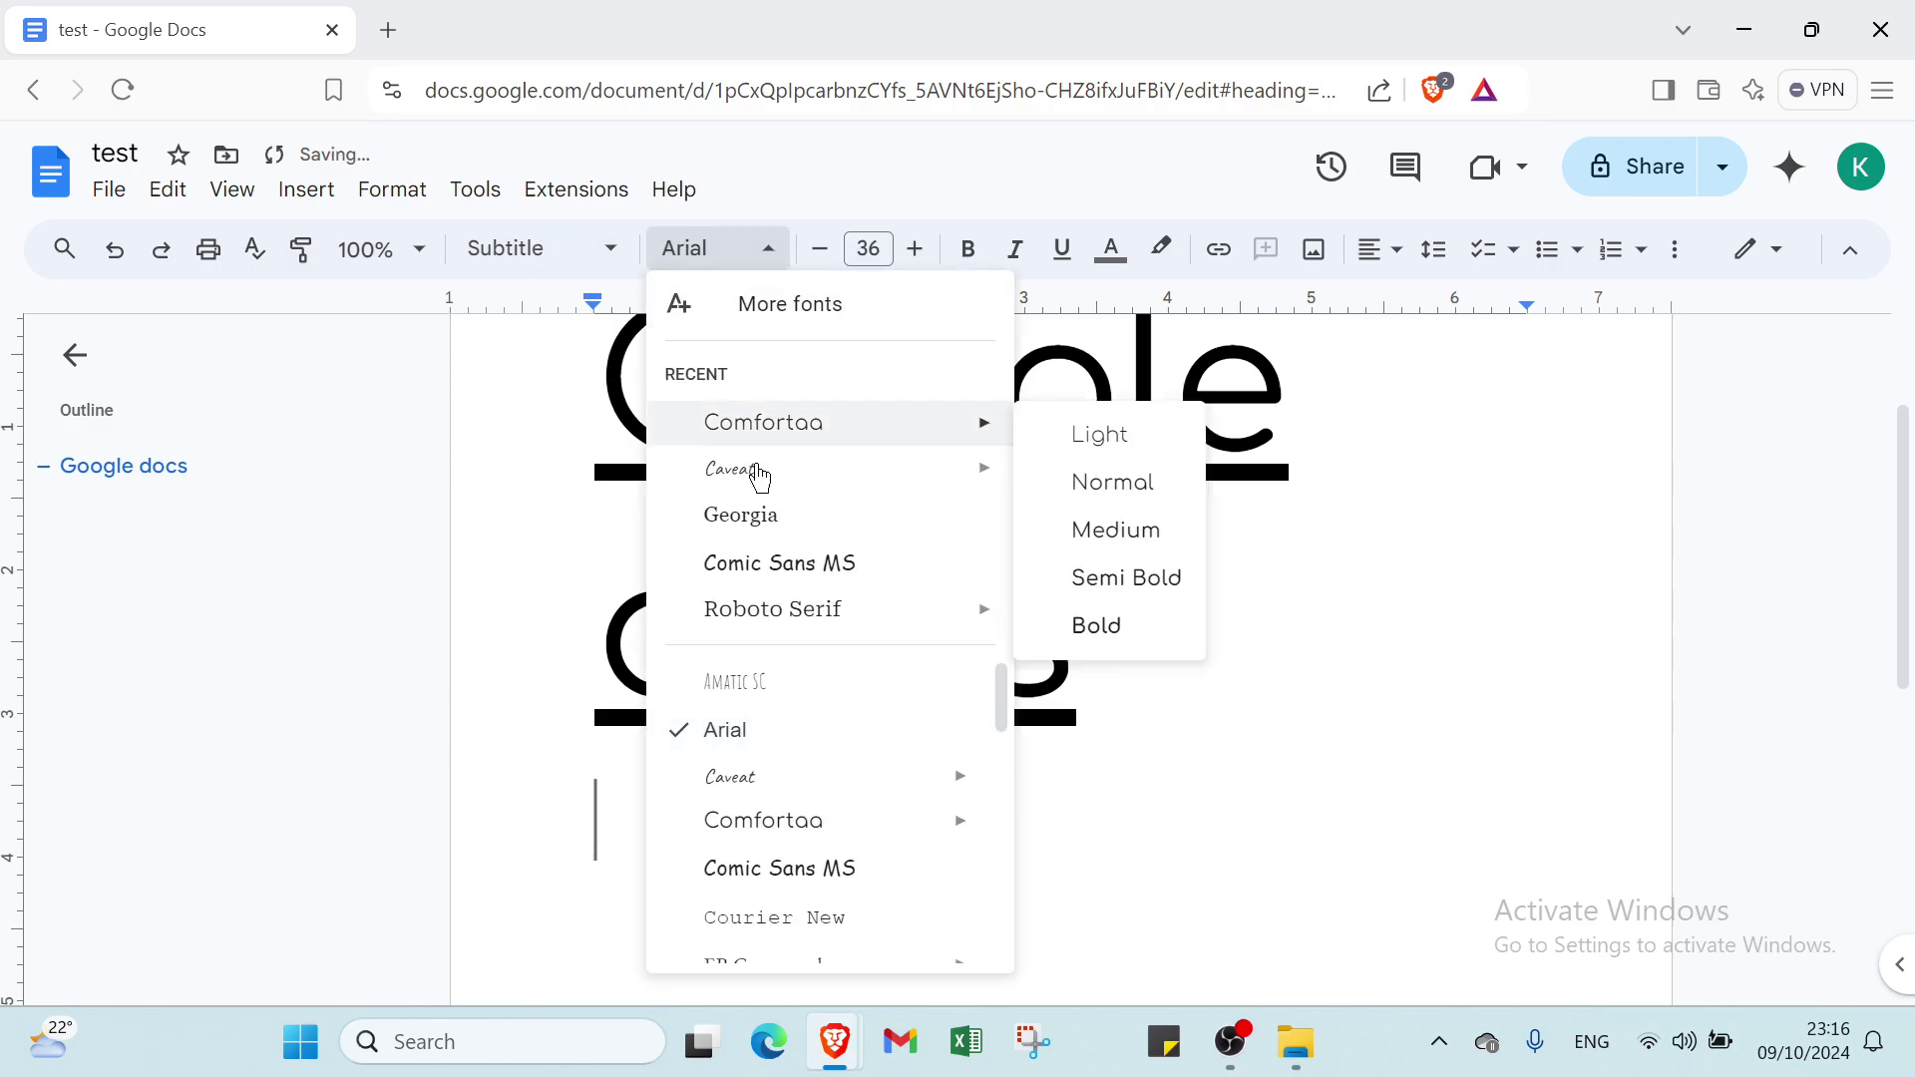
click(784, 572)
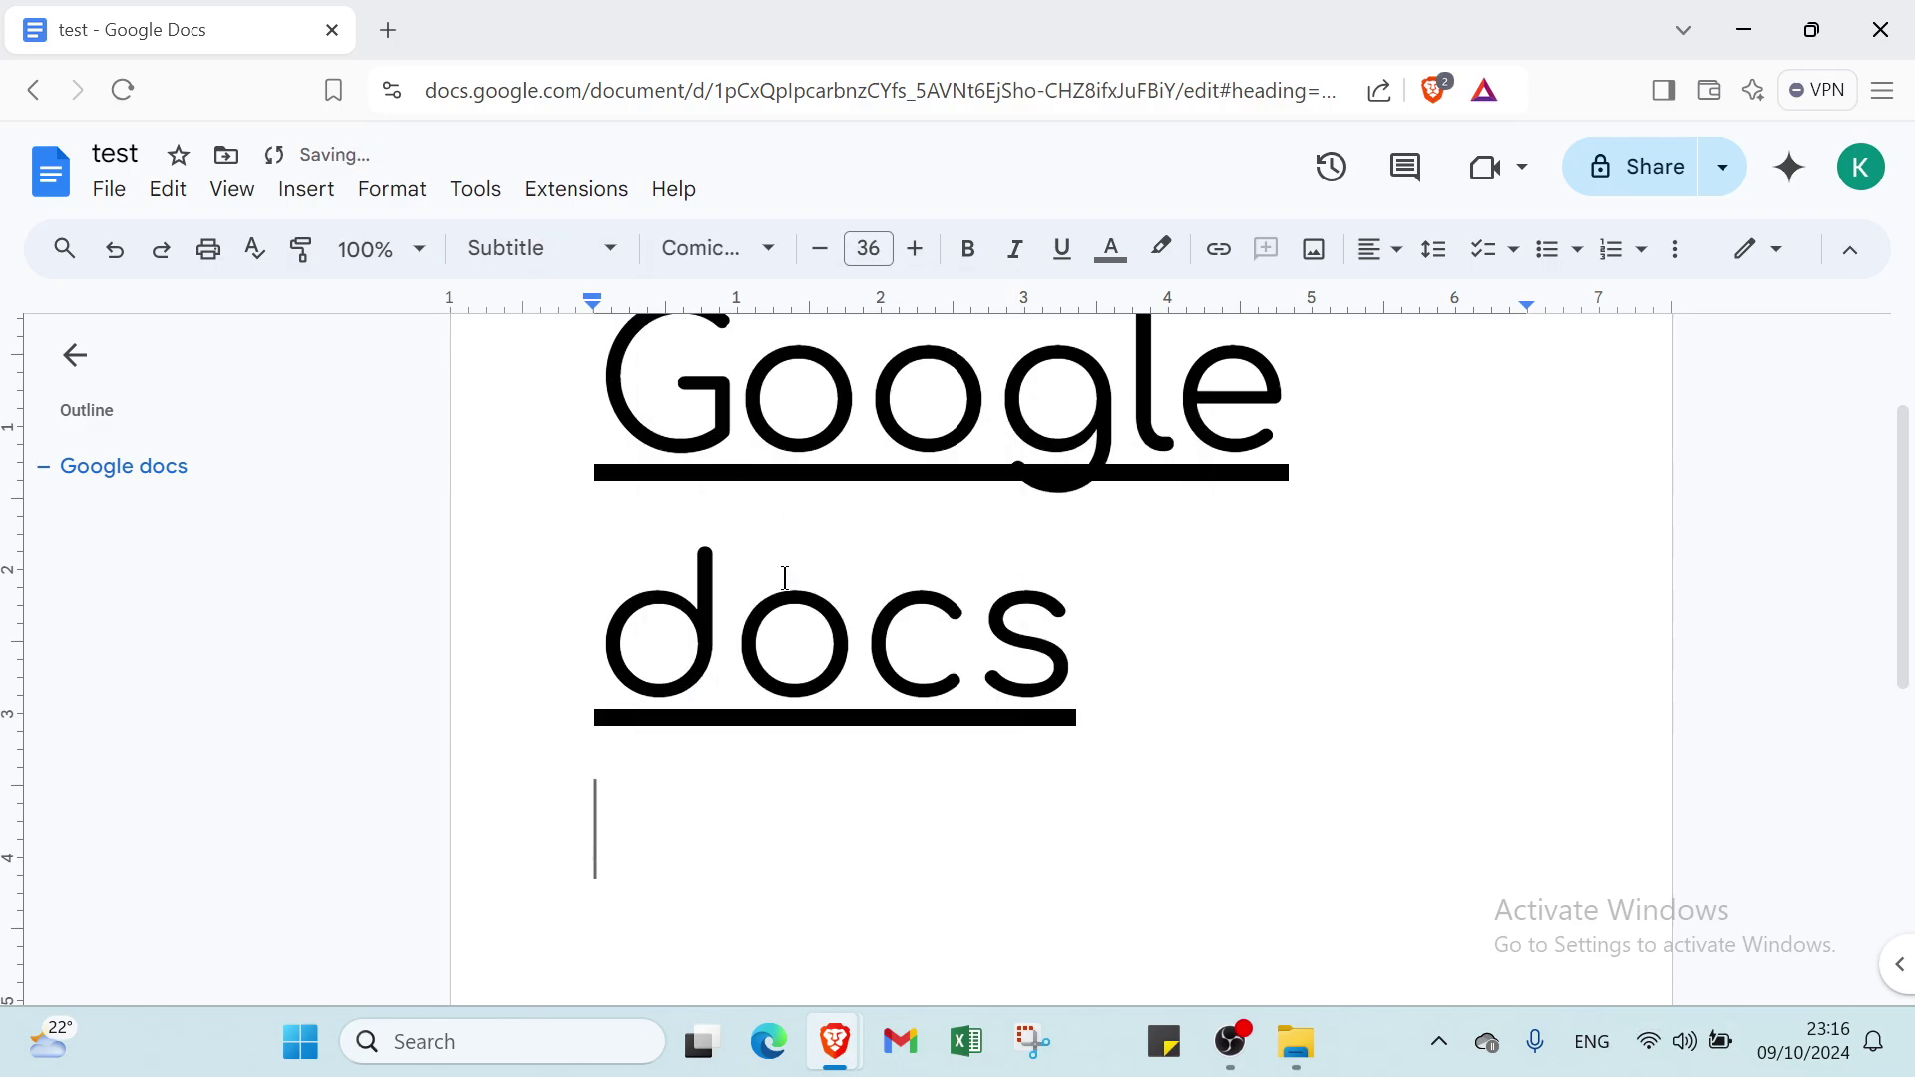
click(985, 262)
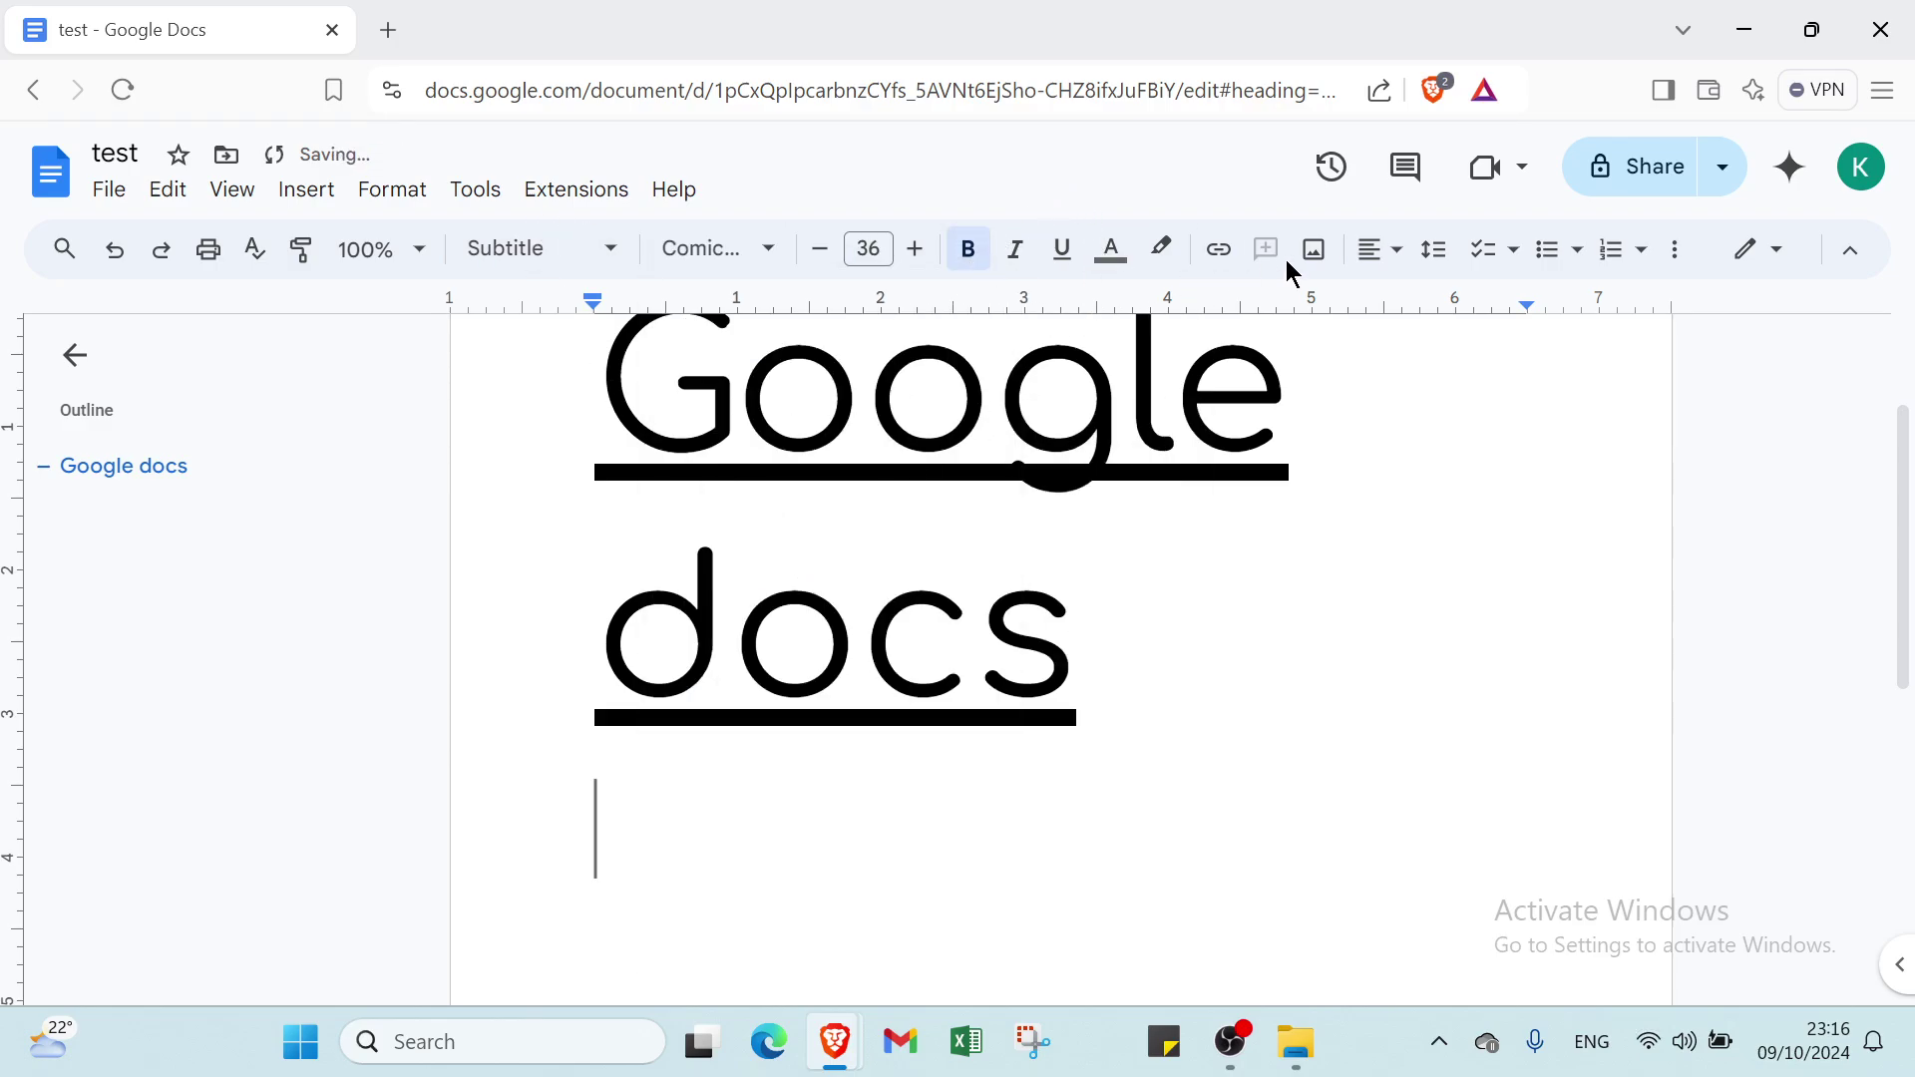
- Start a numbered list with item 1 'How to start with google docs' and add item 2
click(1612, 261)
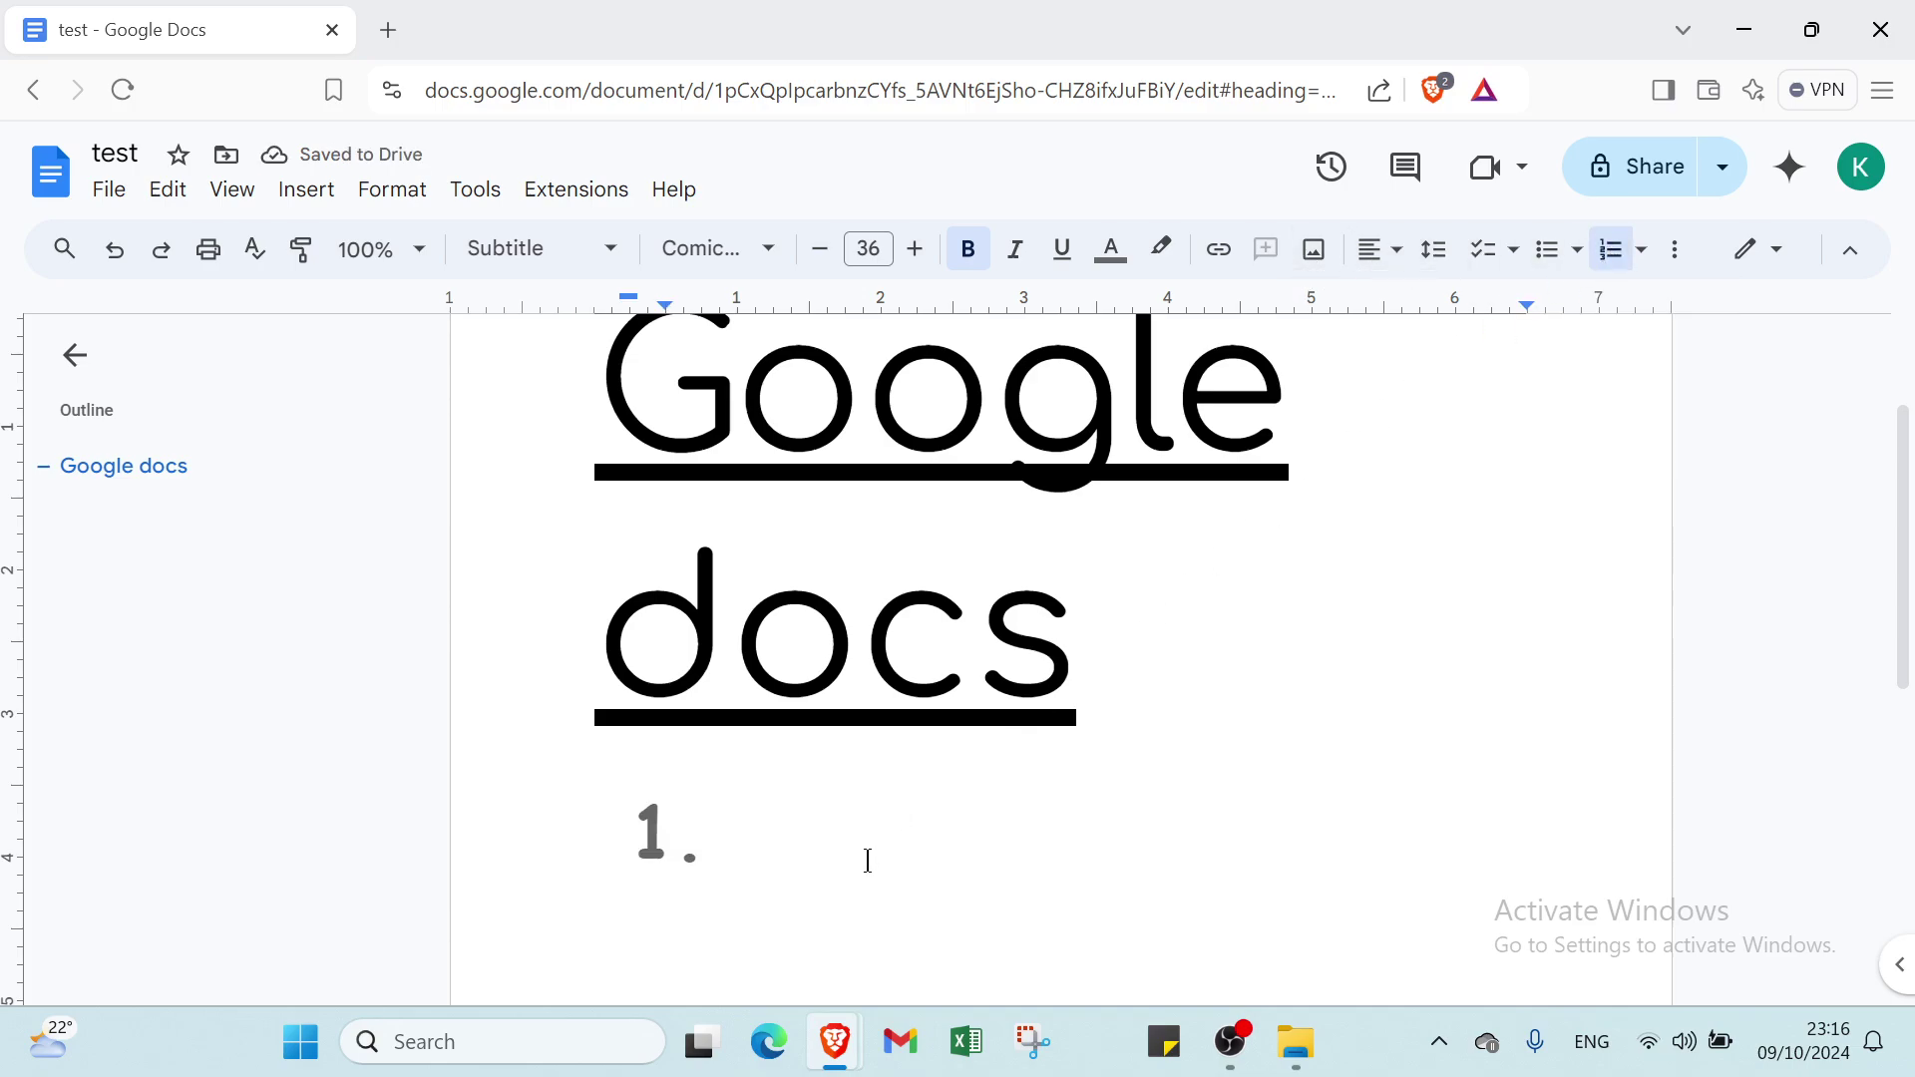
text(pe)
key(BackSpace)
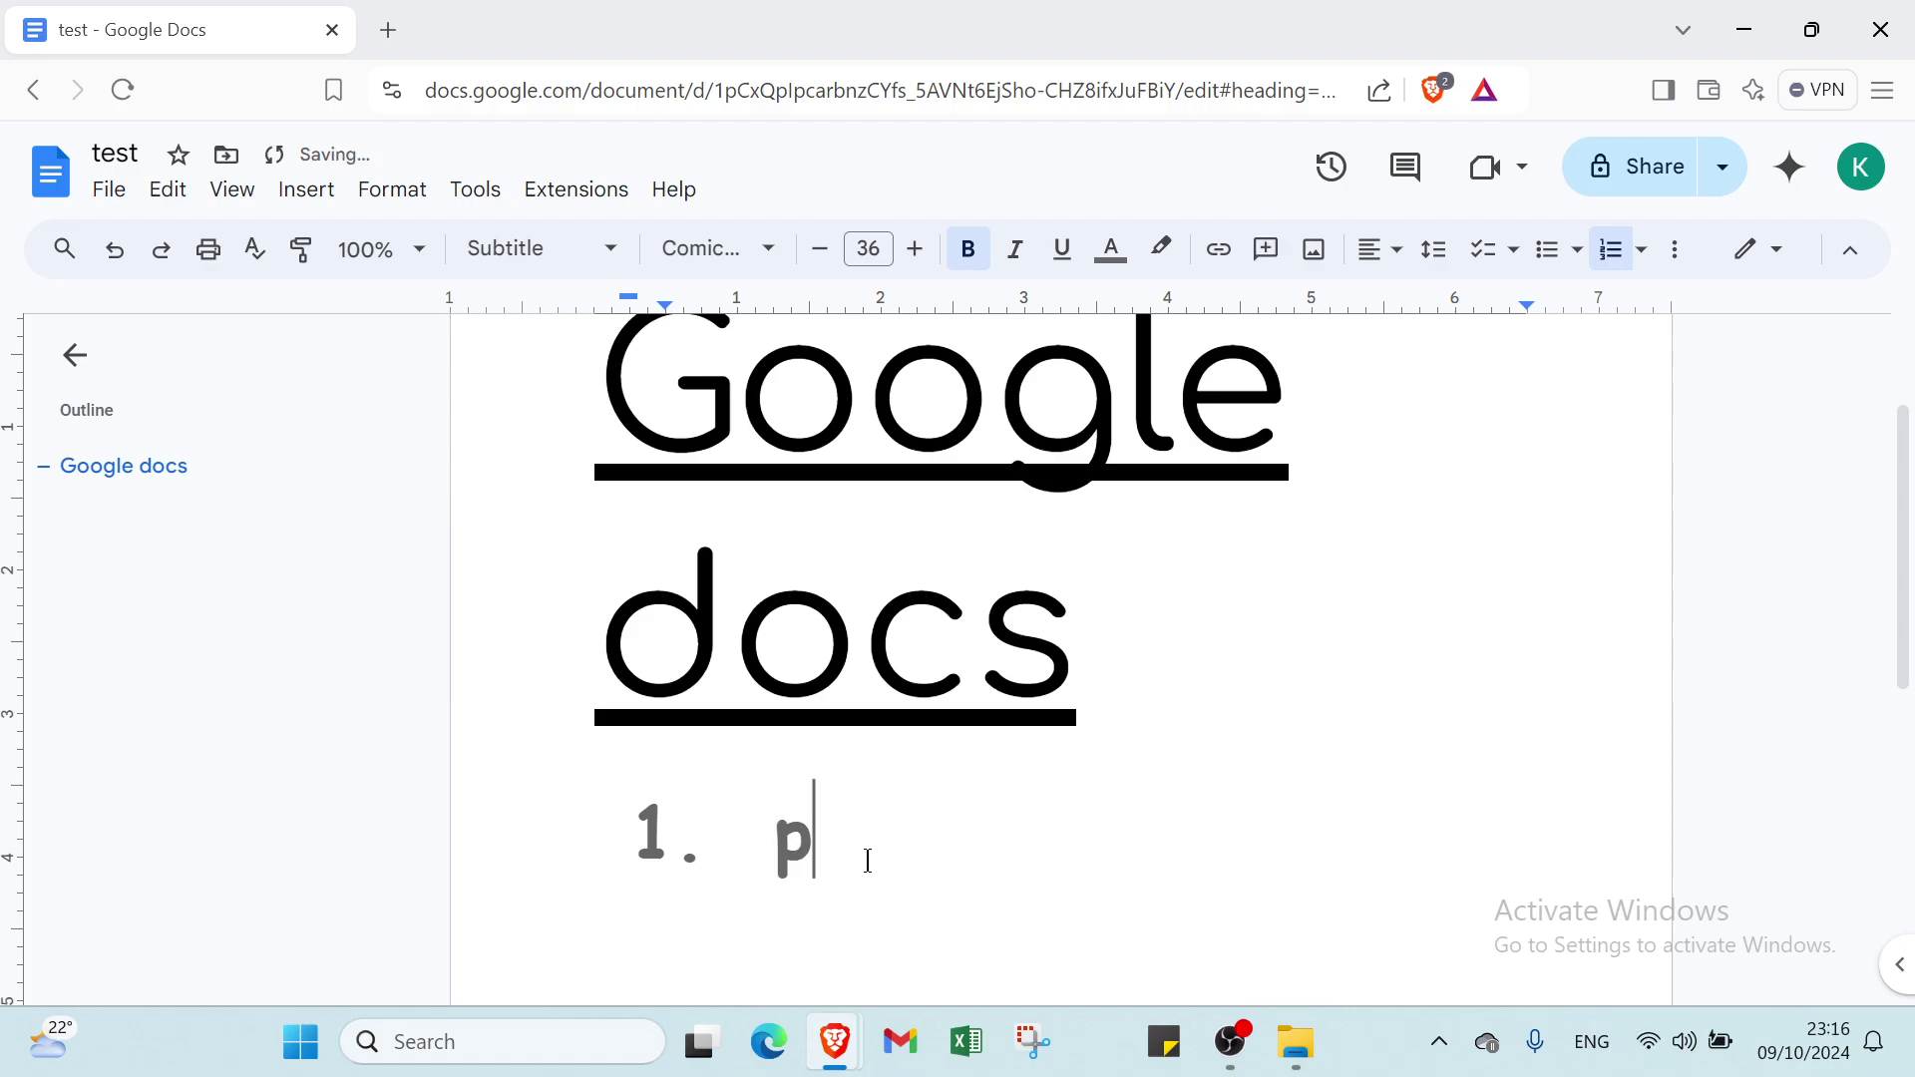
key(BackSpace)
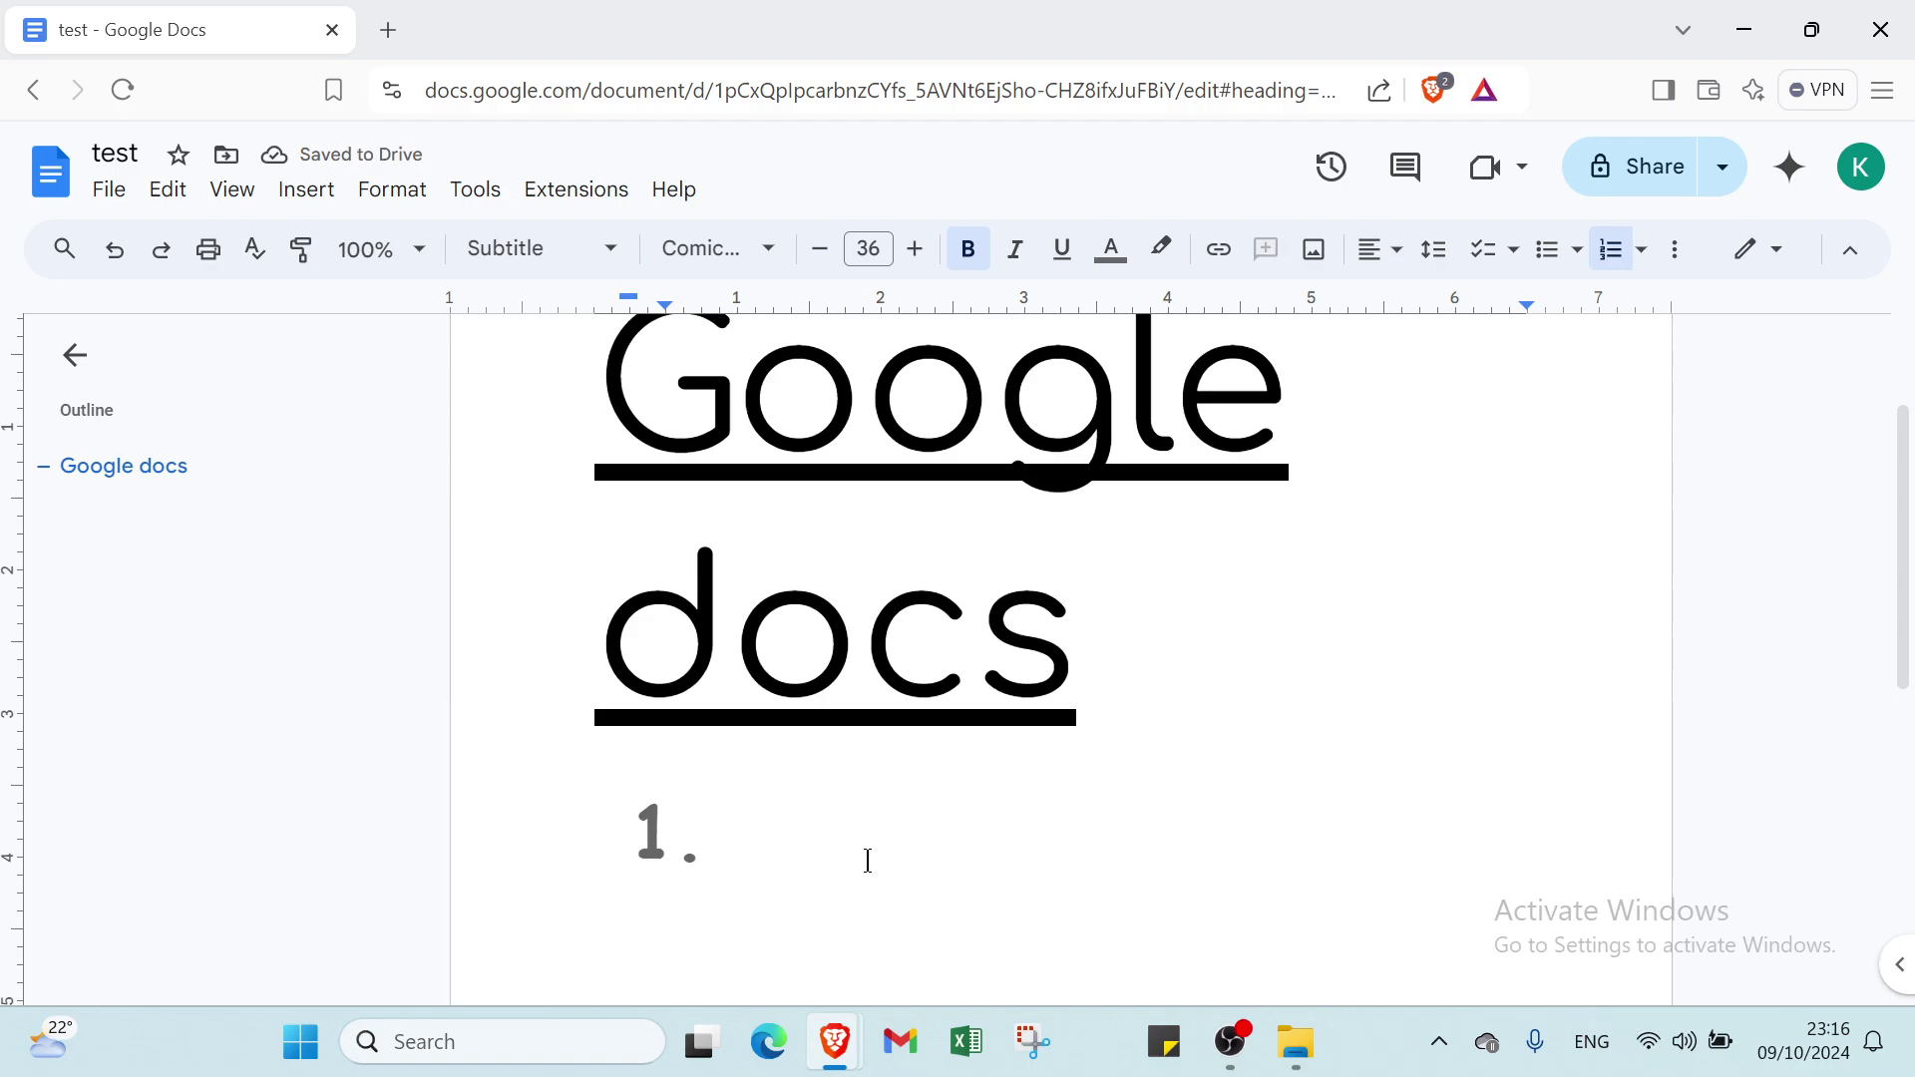
text(how to start )
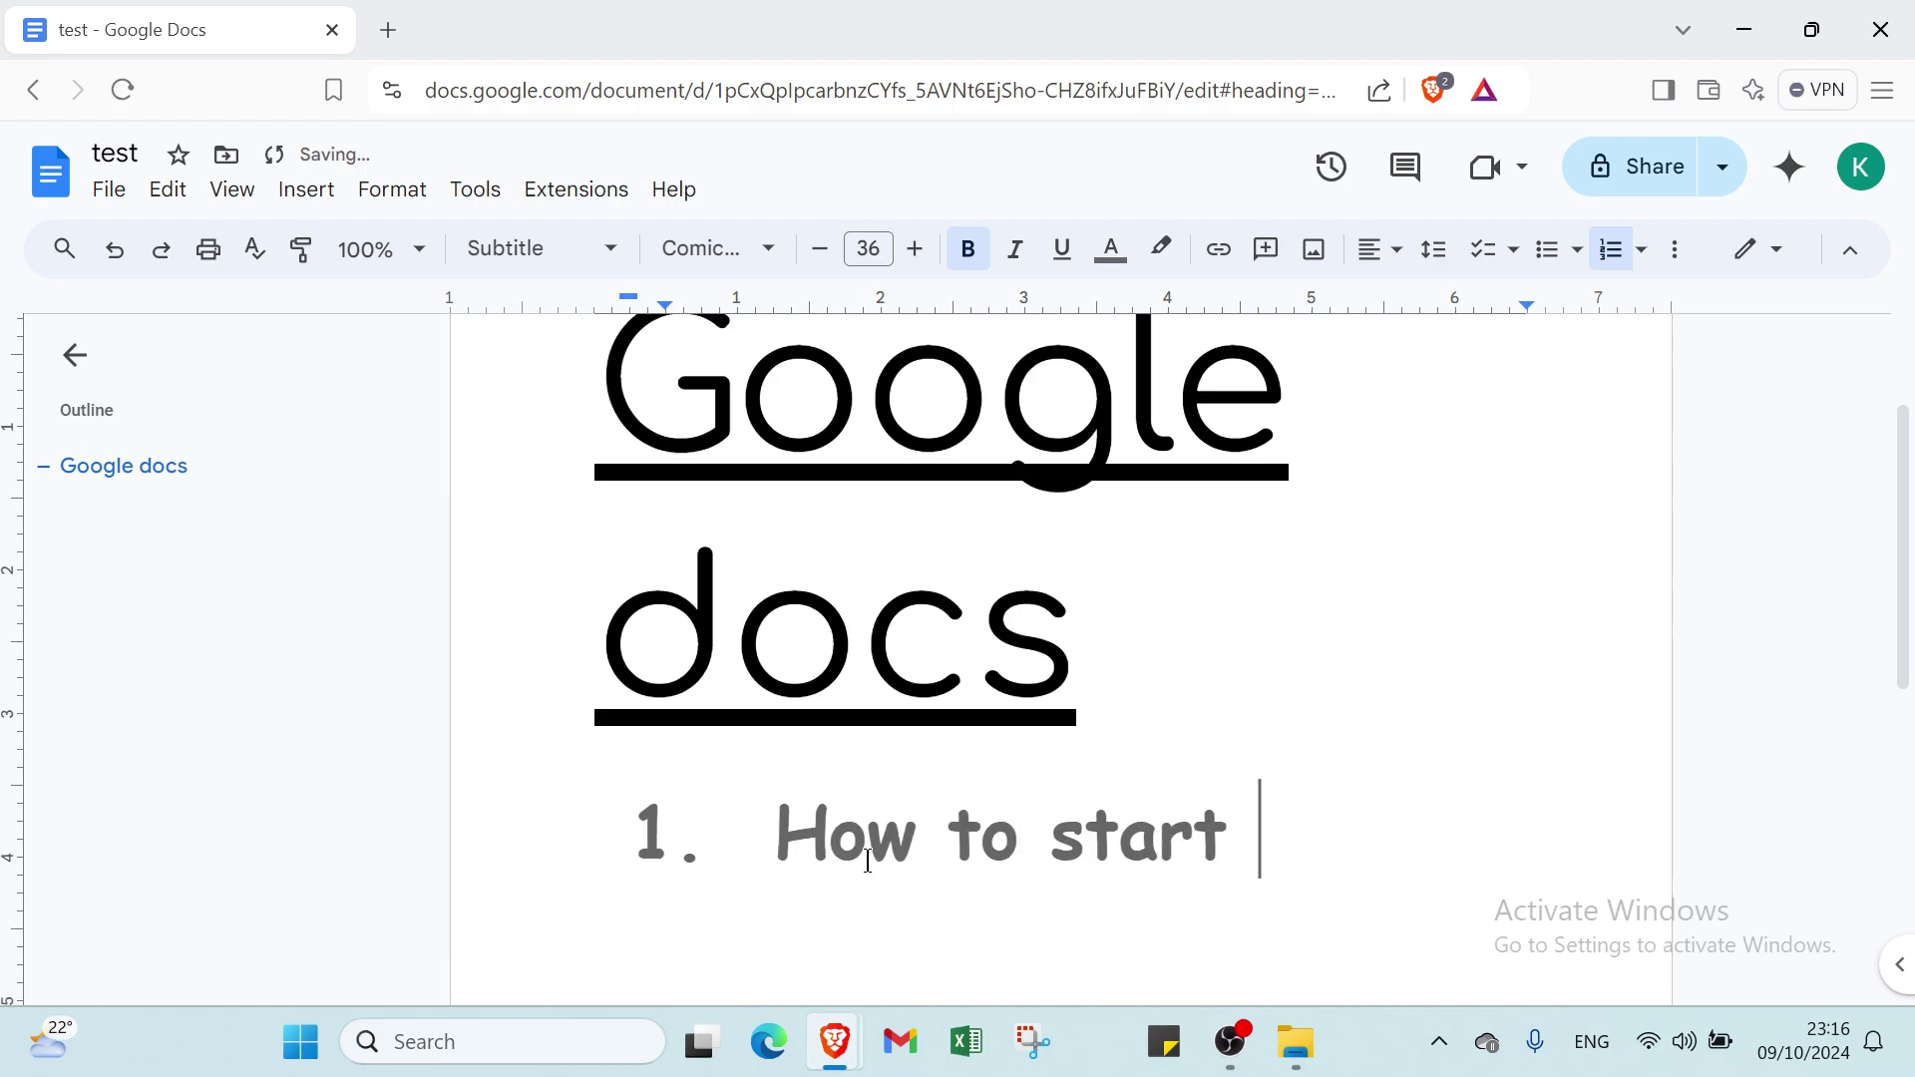
text(with google docs)
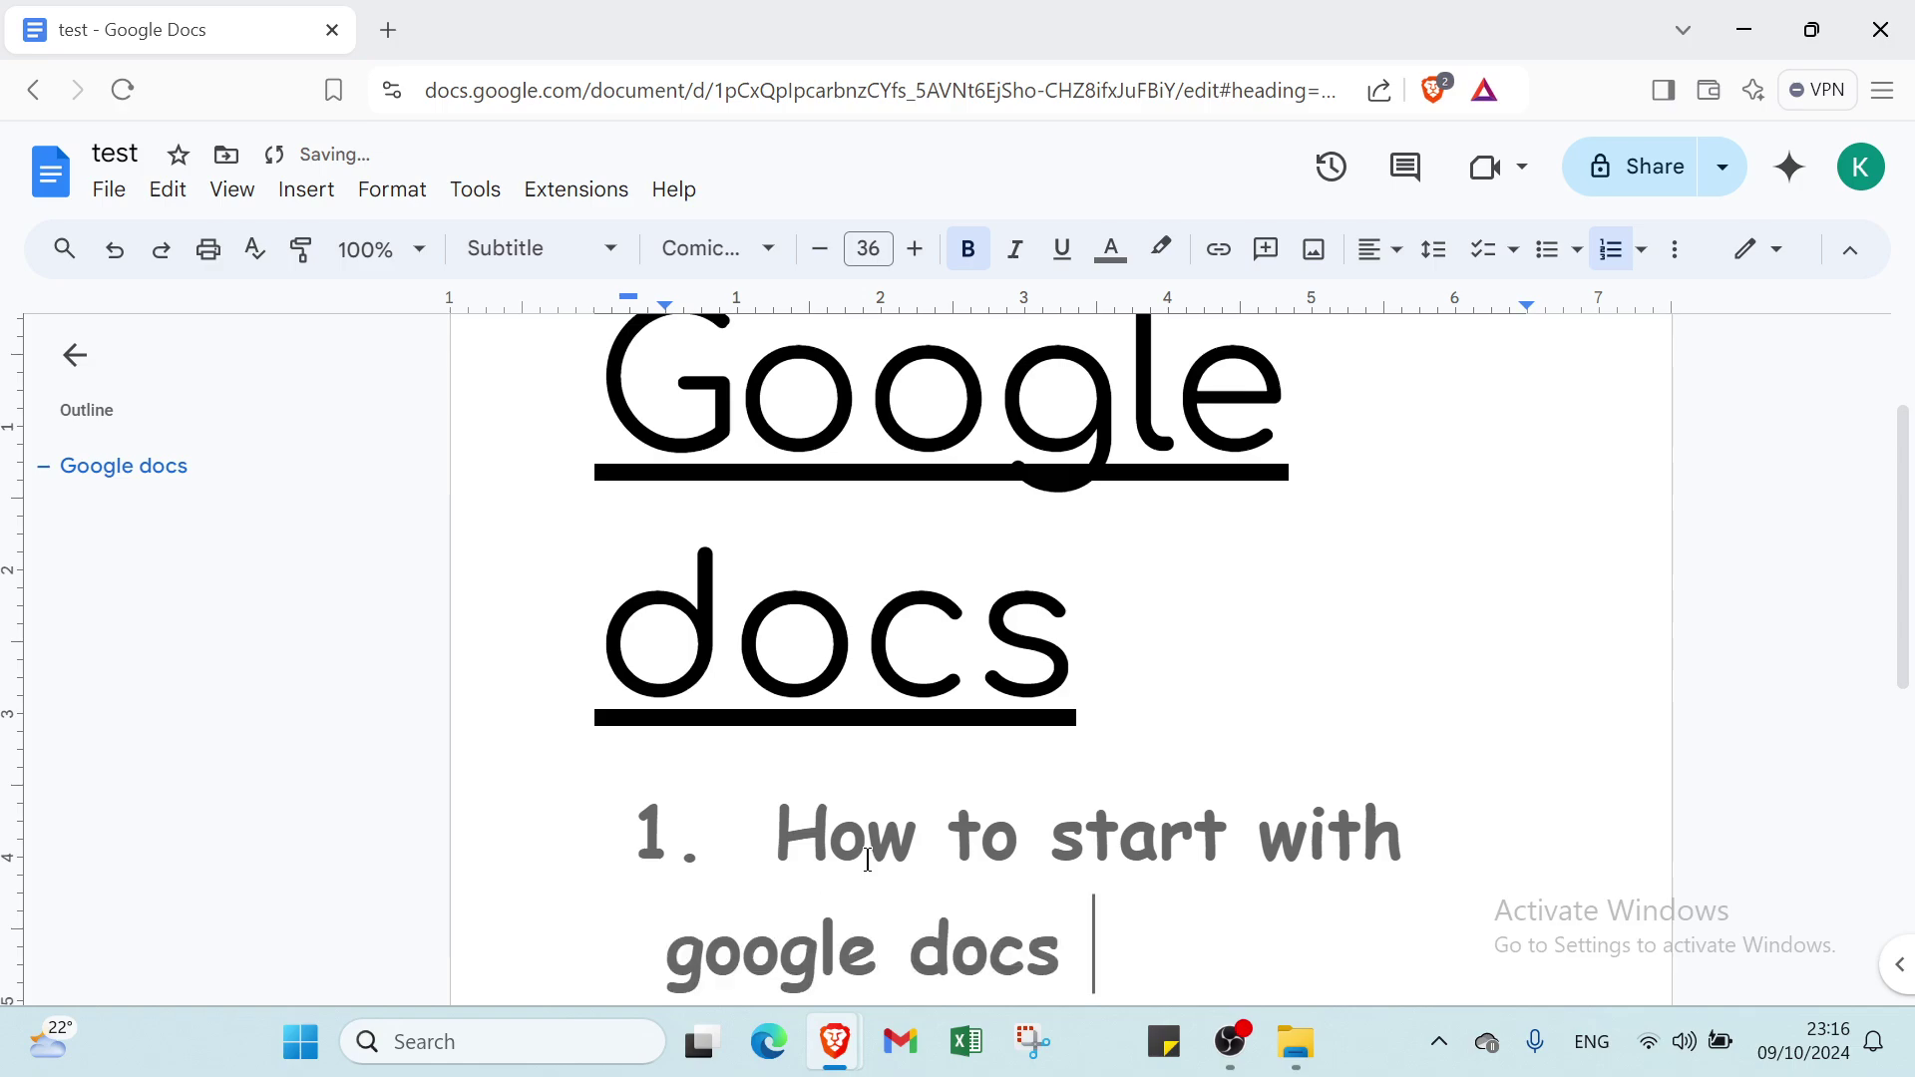
scroll(865, 857, down, 2)
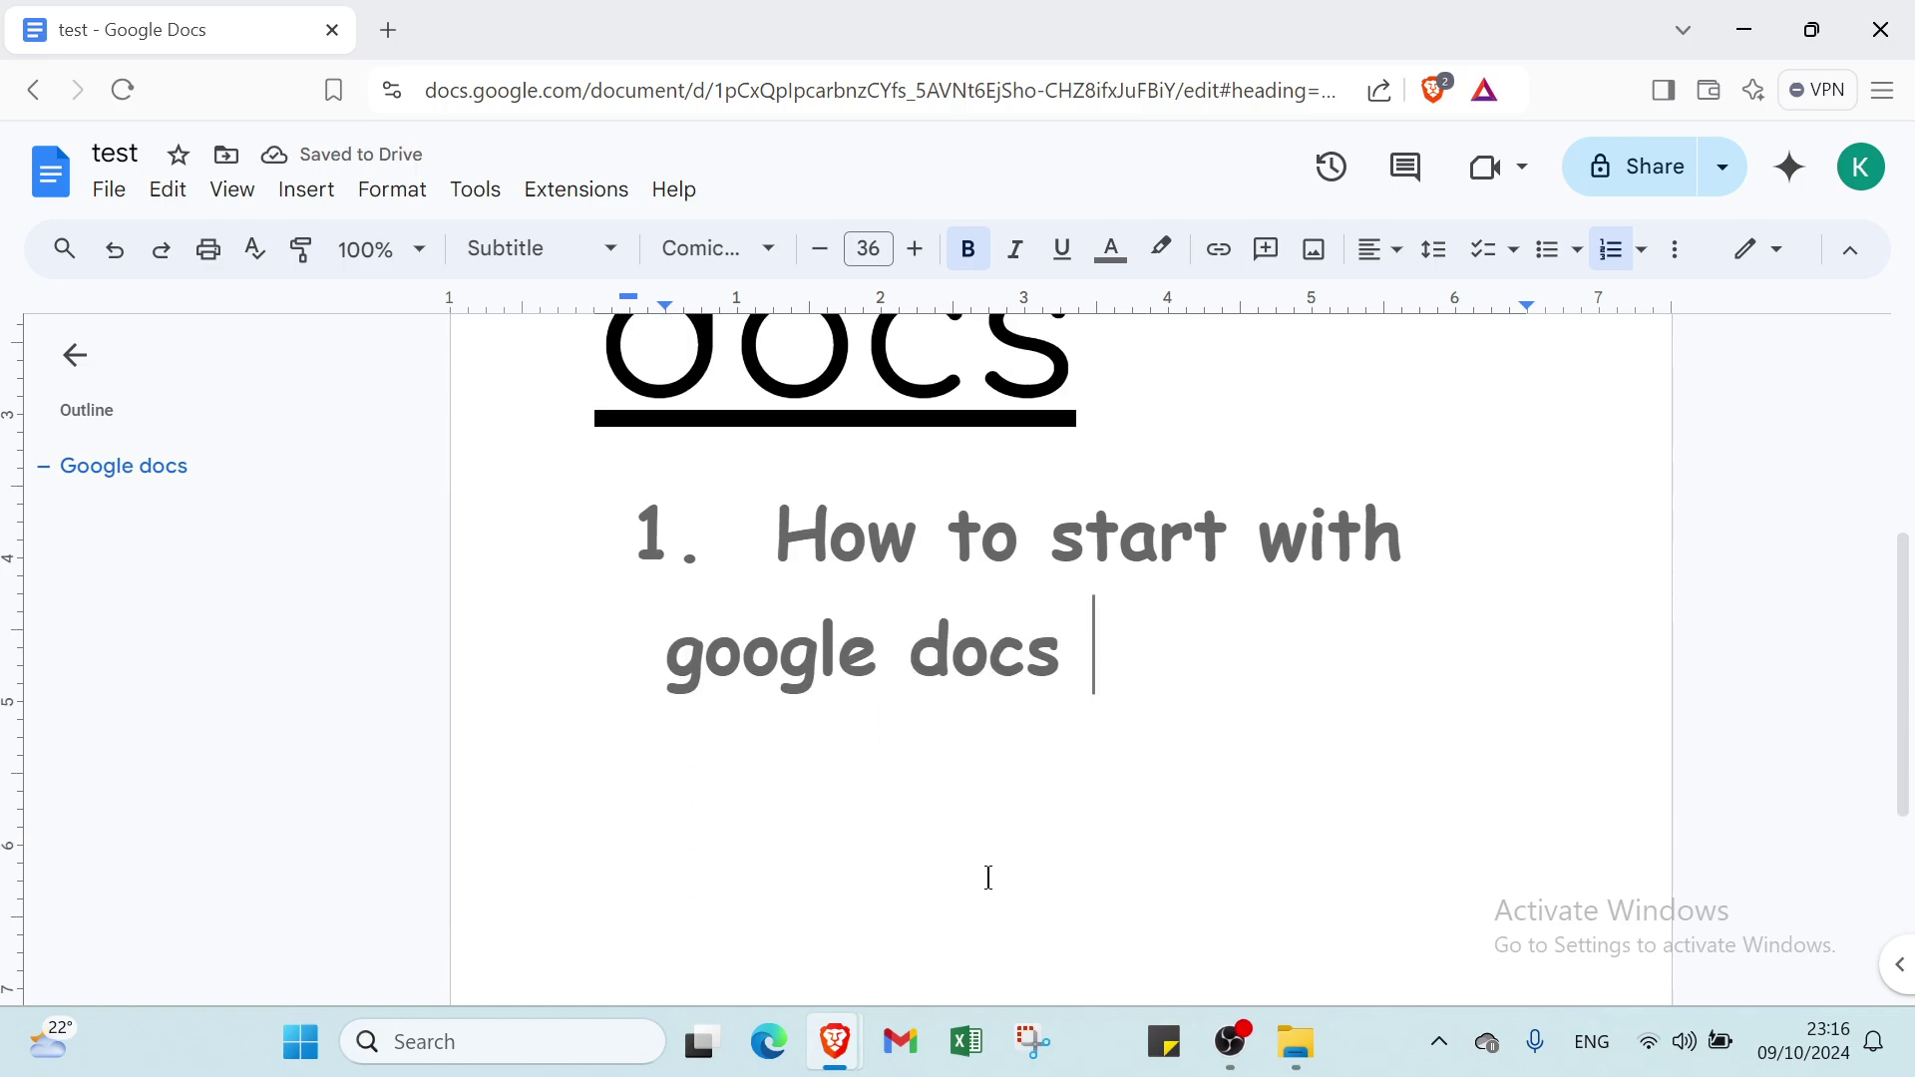
key(Return)
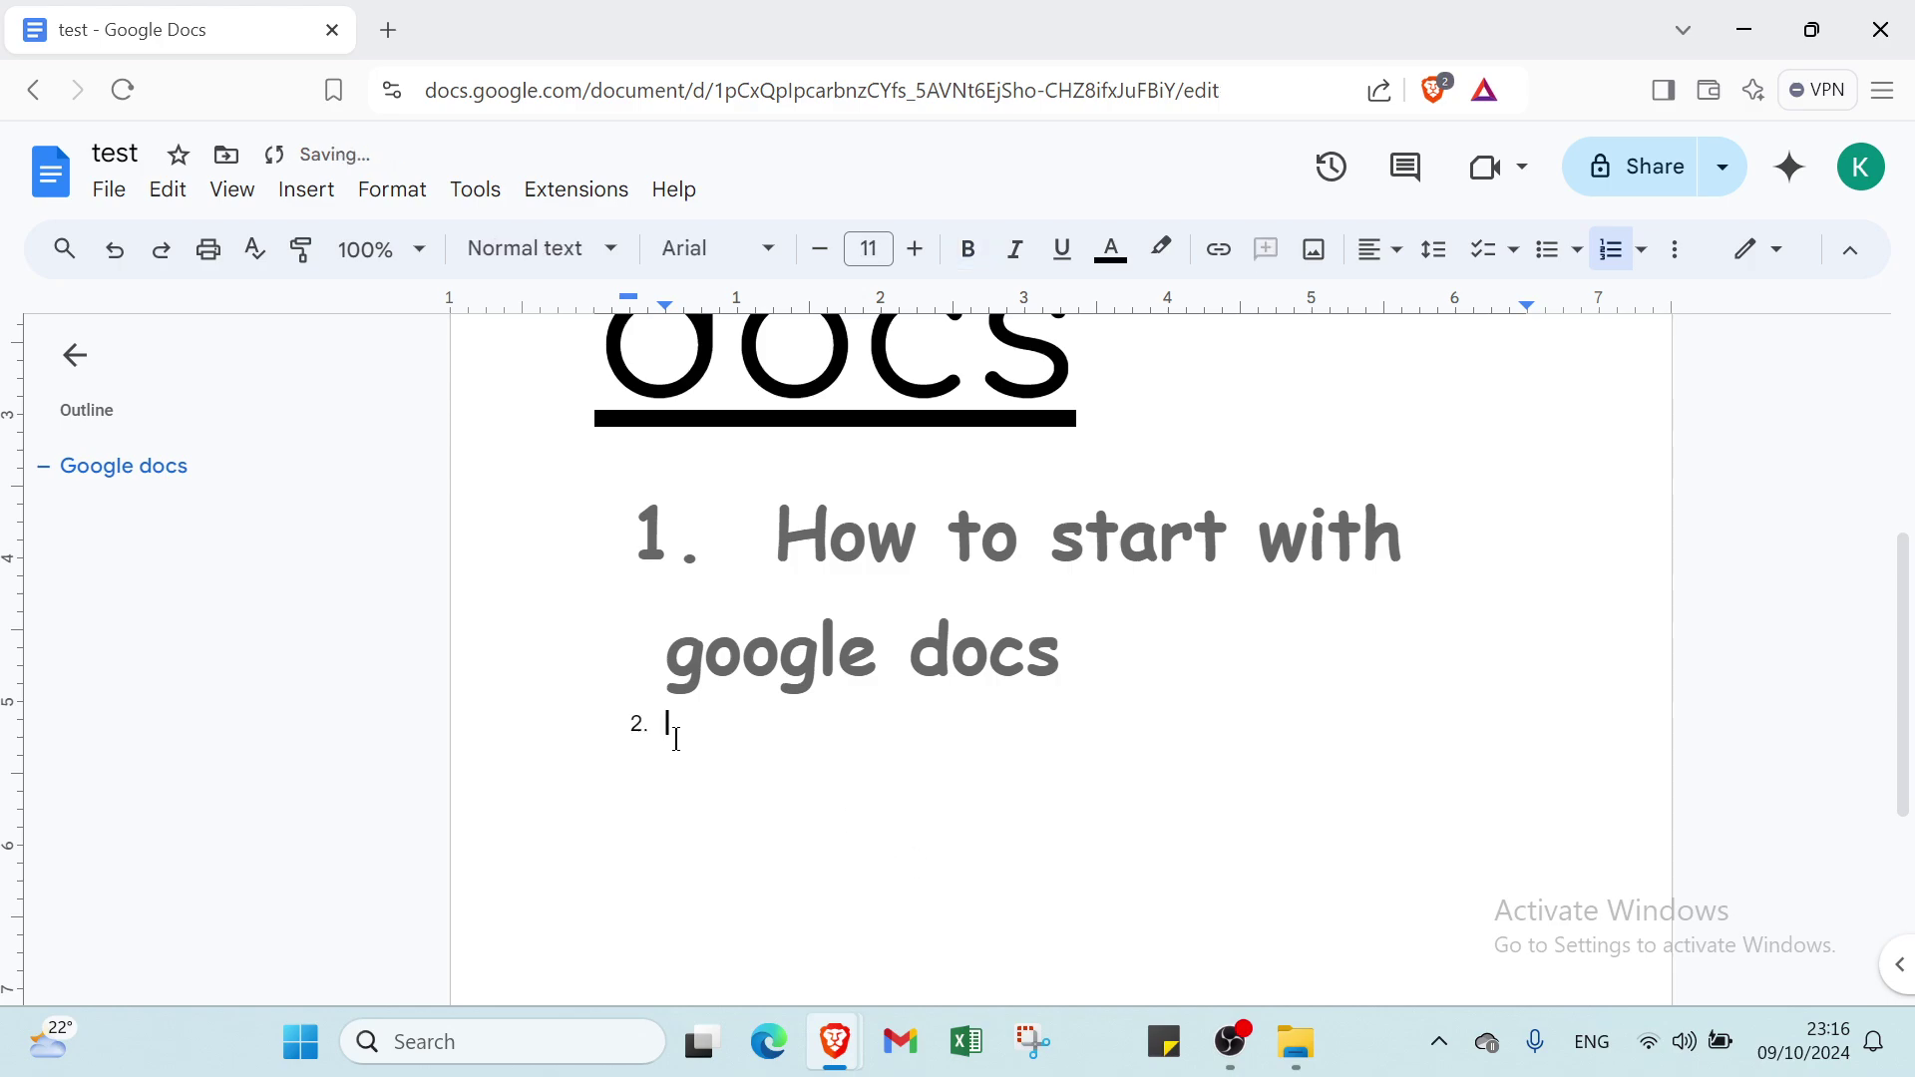
- Select the list numbers and return the caret to the empty second item
click(638, 724)
click(669, 730)
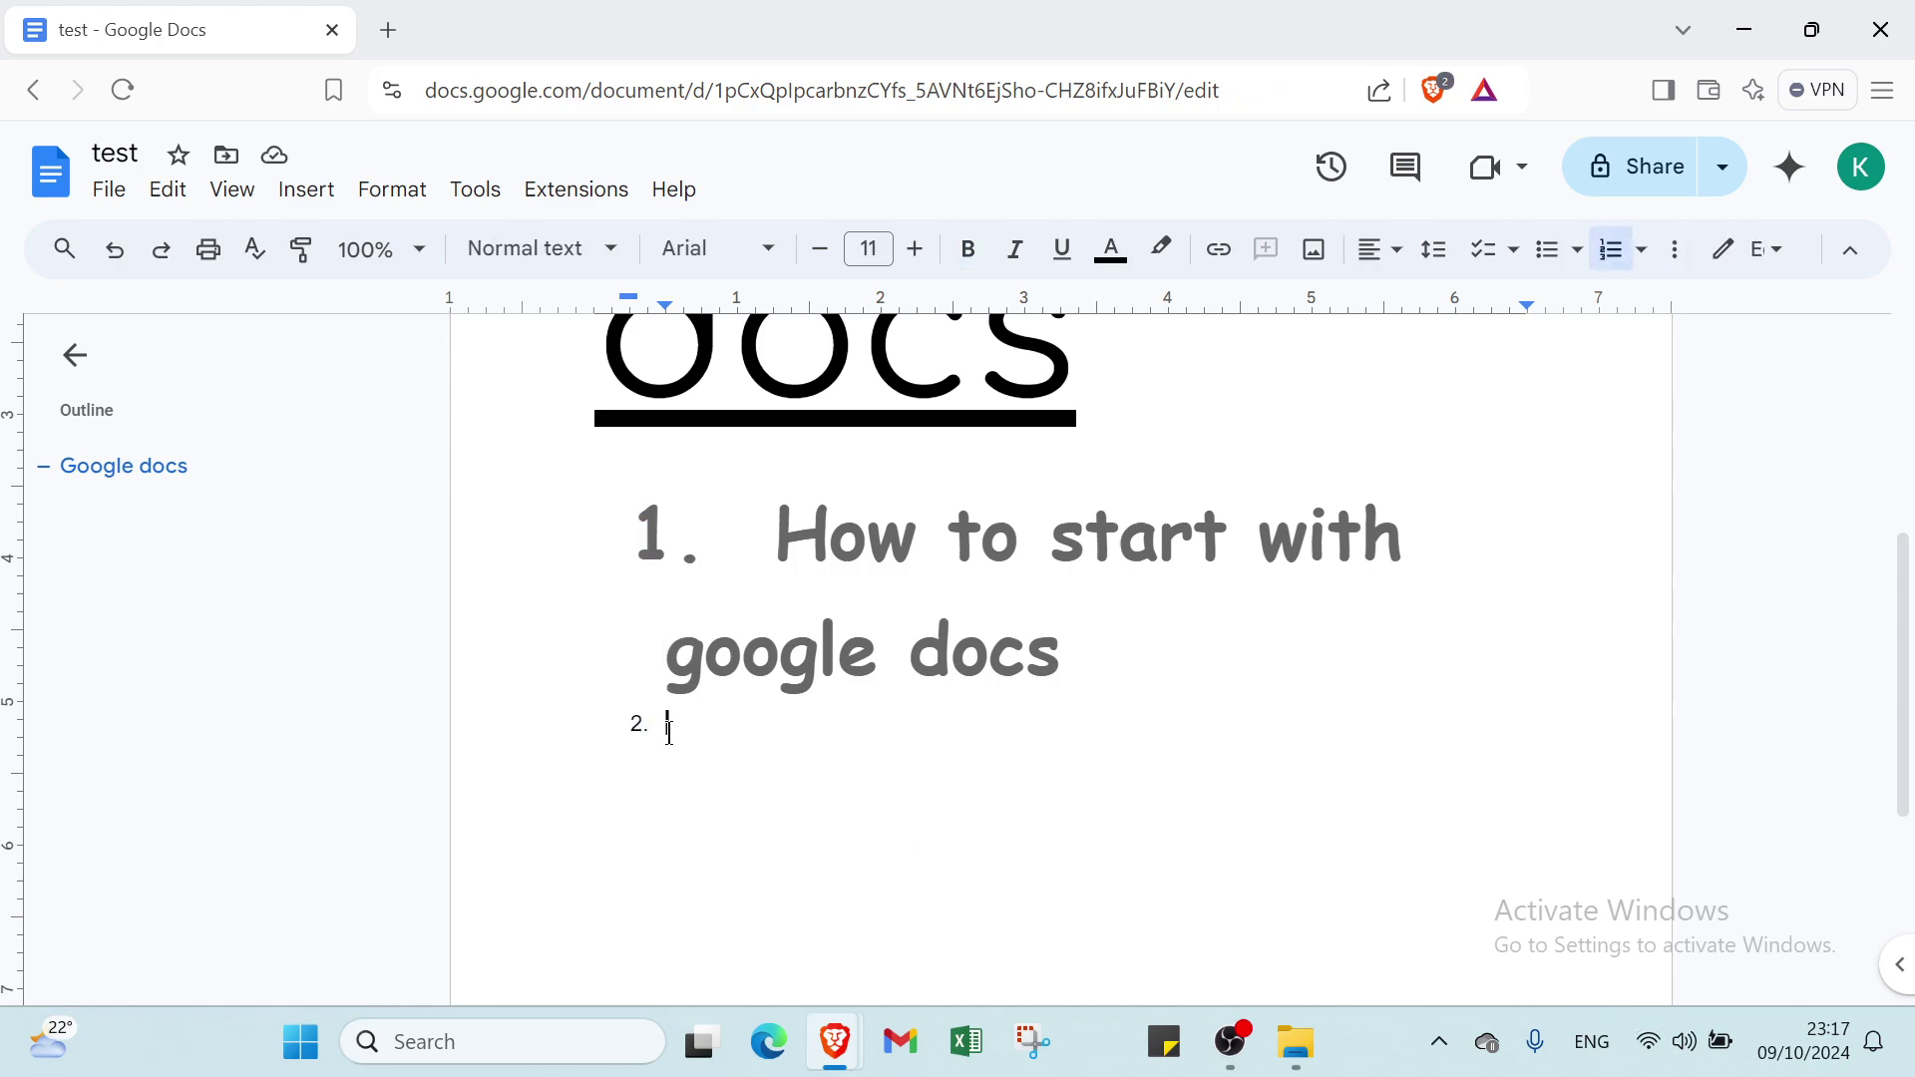
click(636, 731)
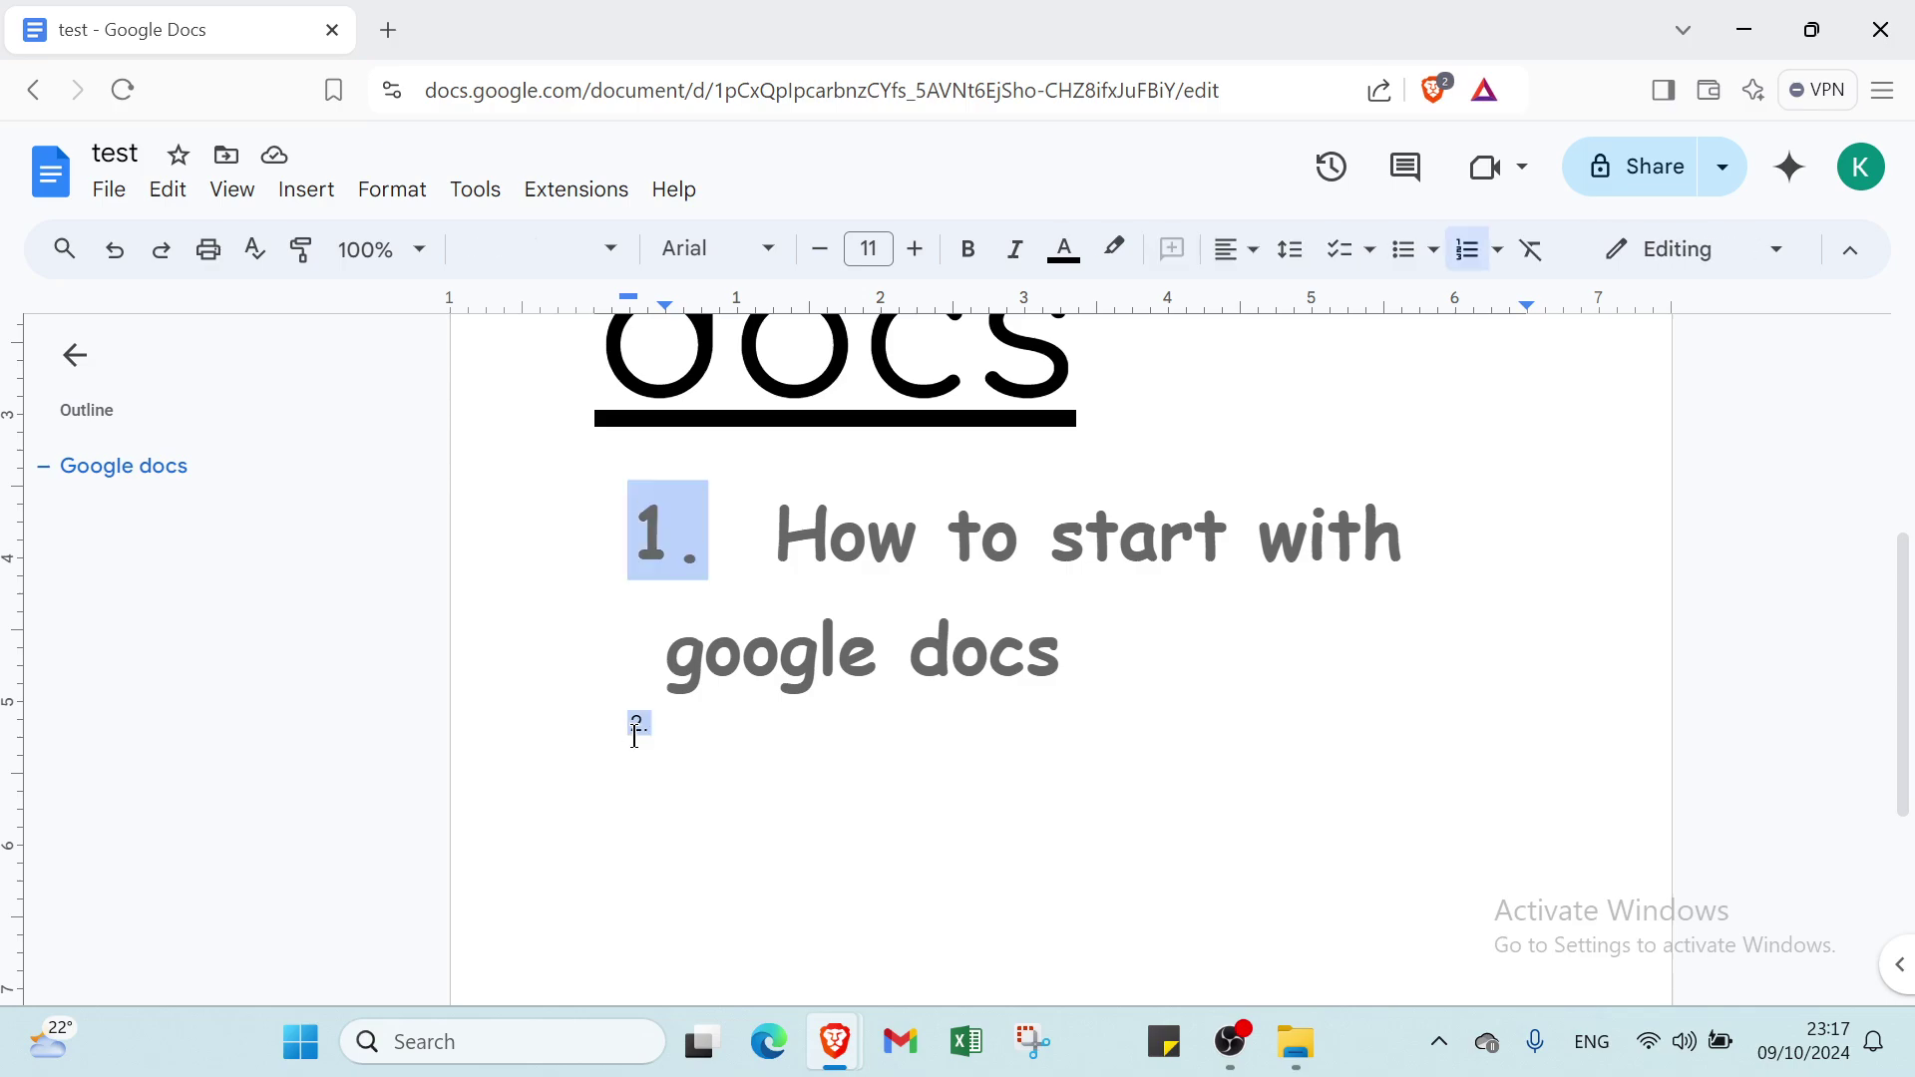
click(690, 771)
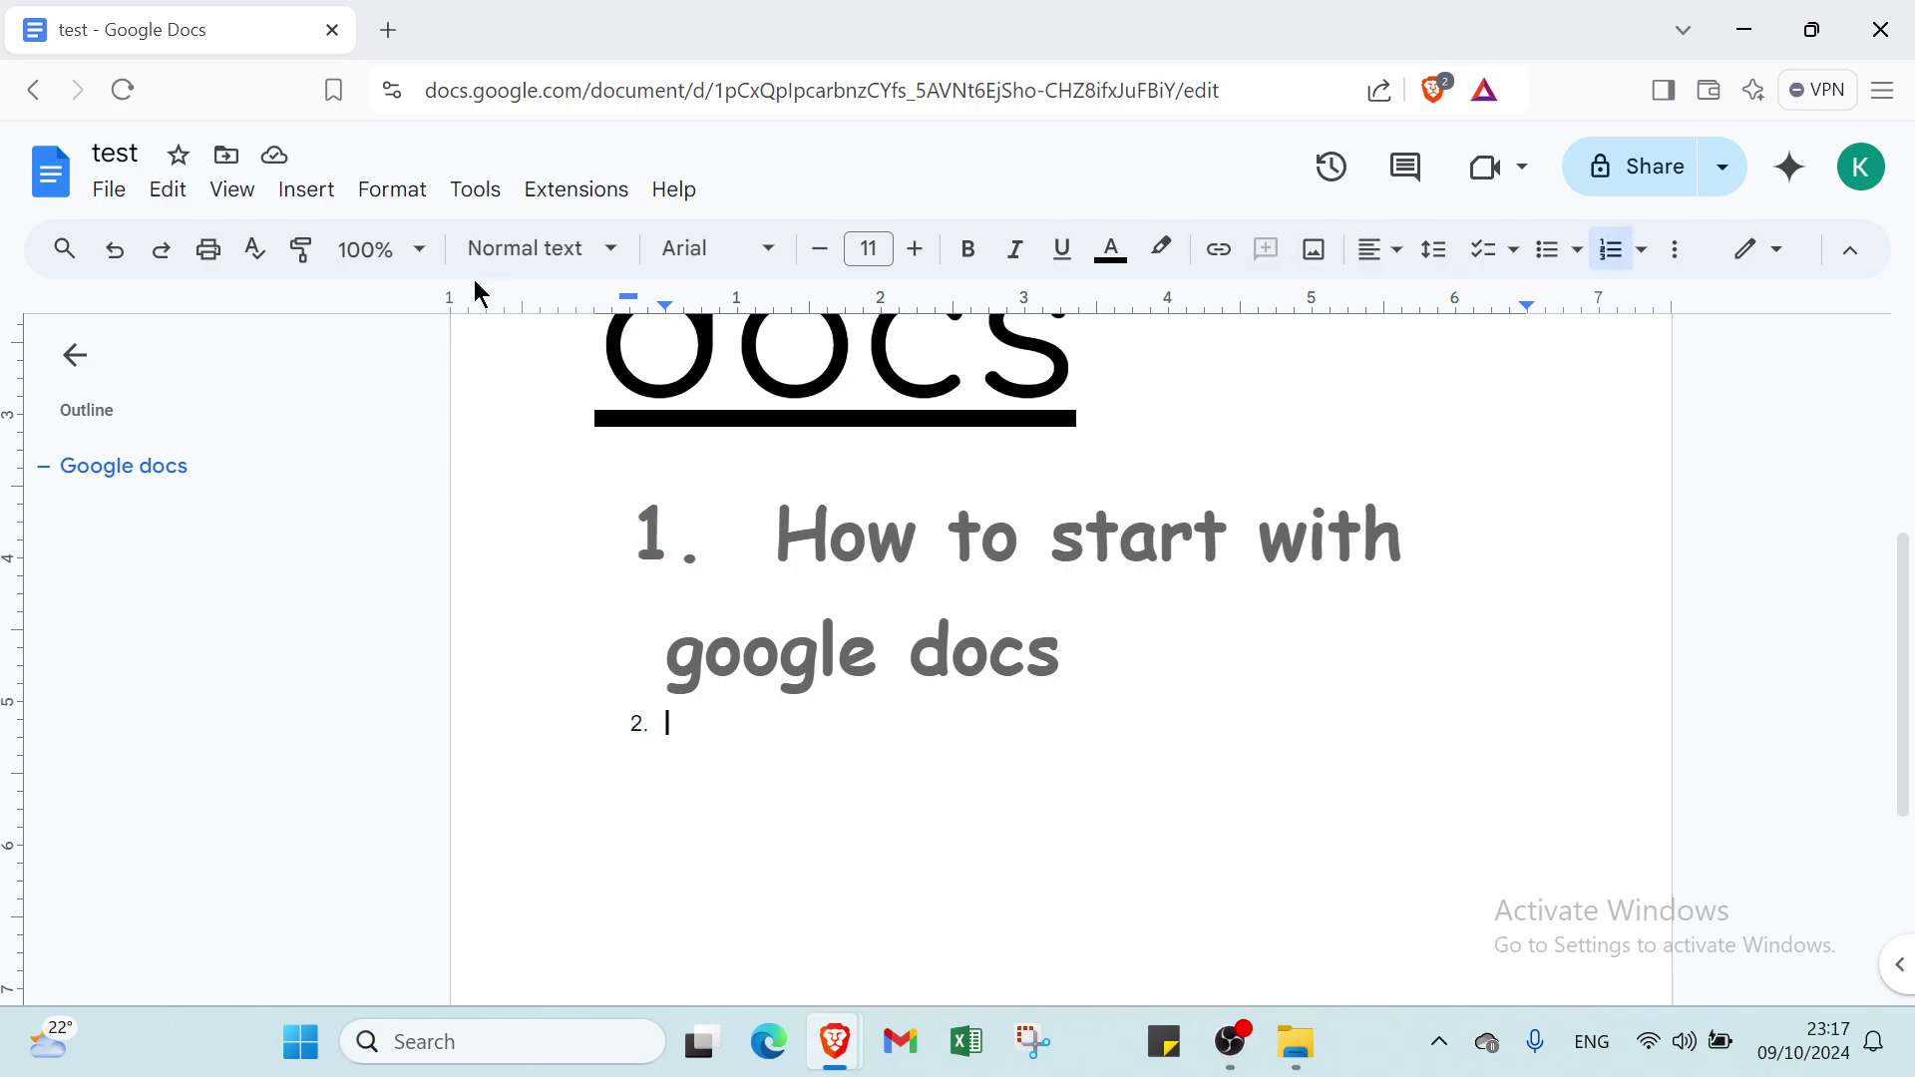
- Give the second list item the Subtitle style at font size 36
click(516, 248)
mouse_move(561, 537)
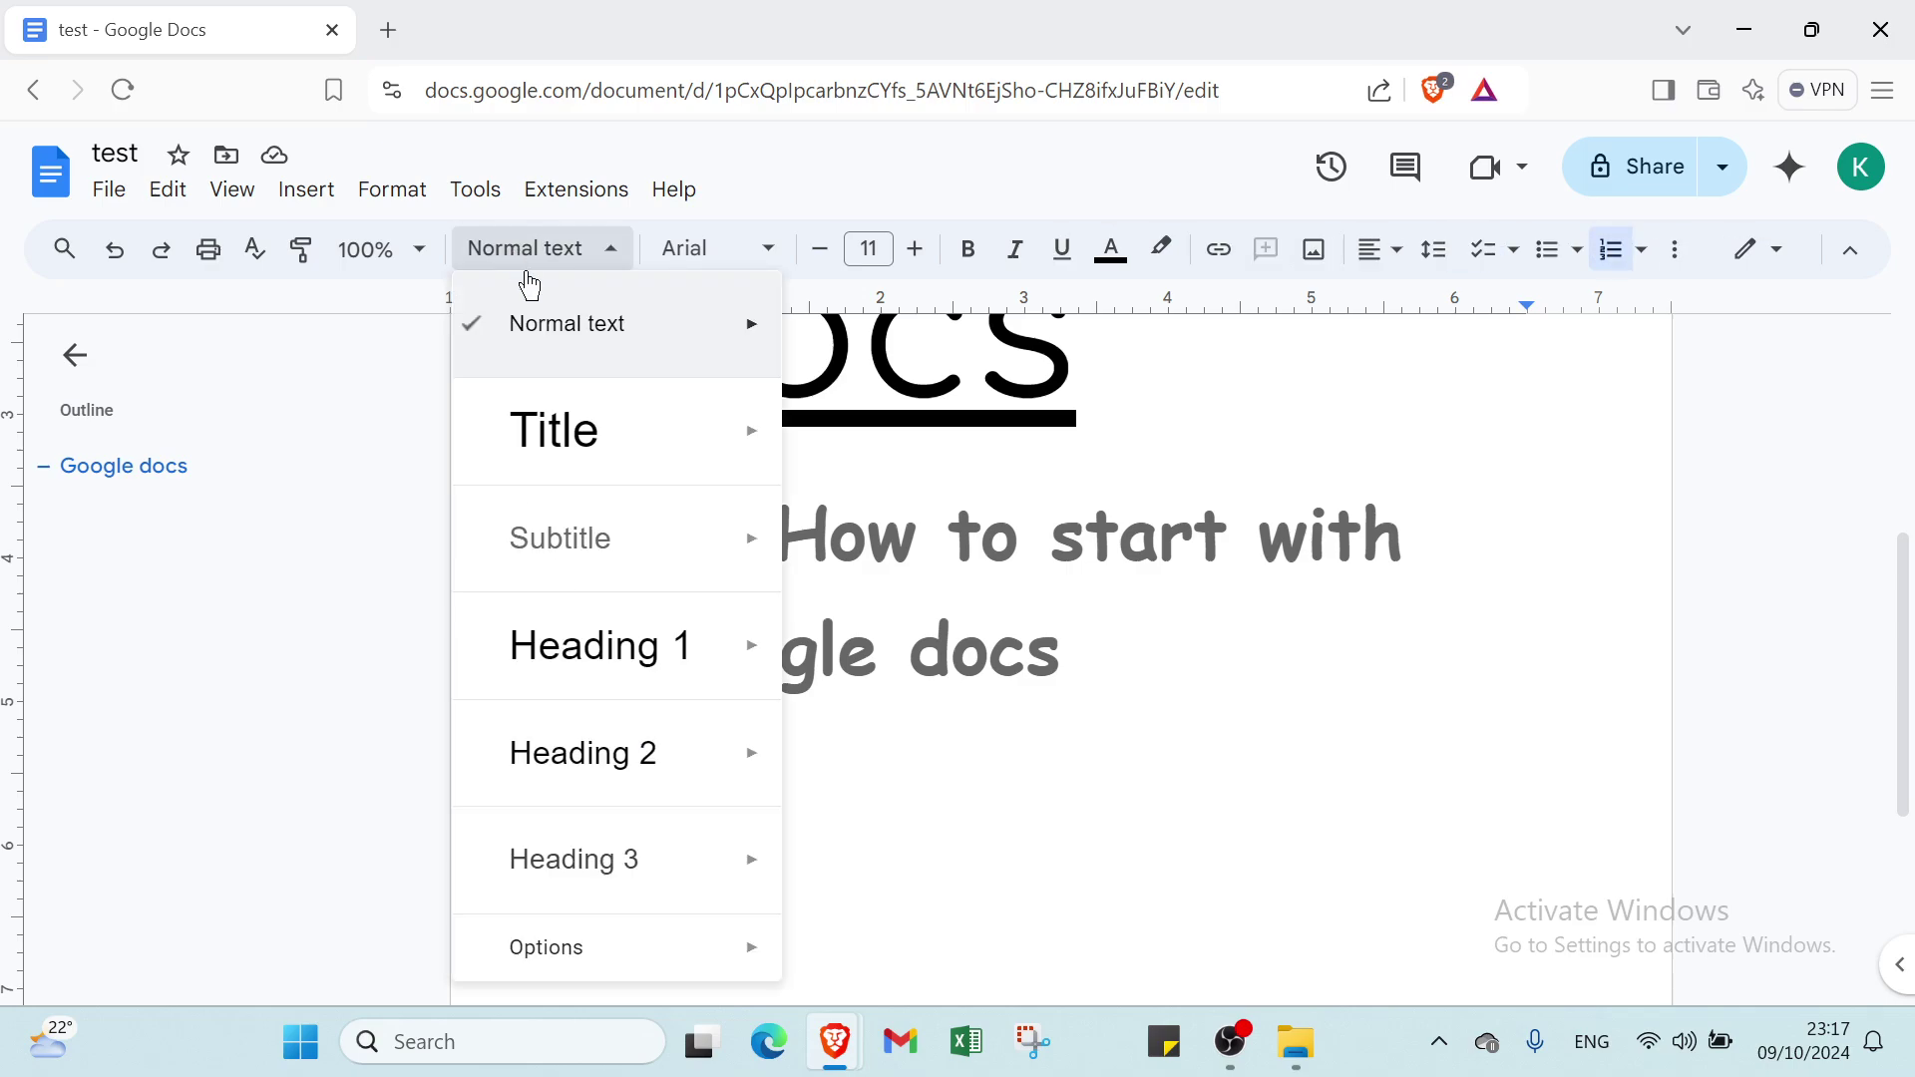
click(579, 532)
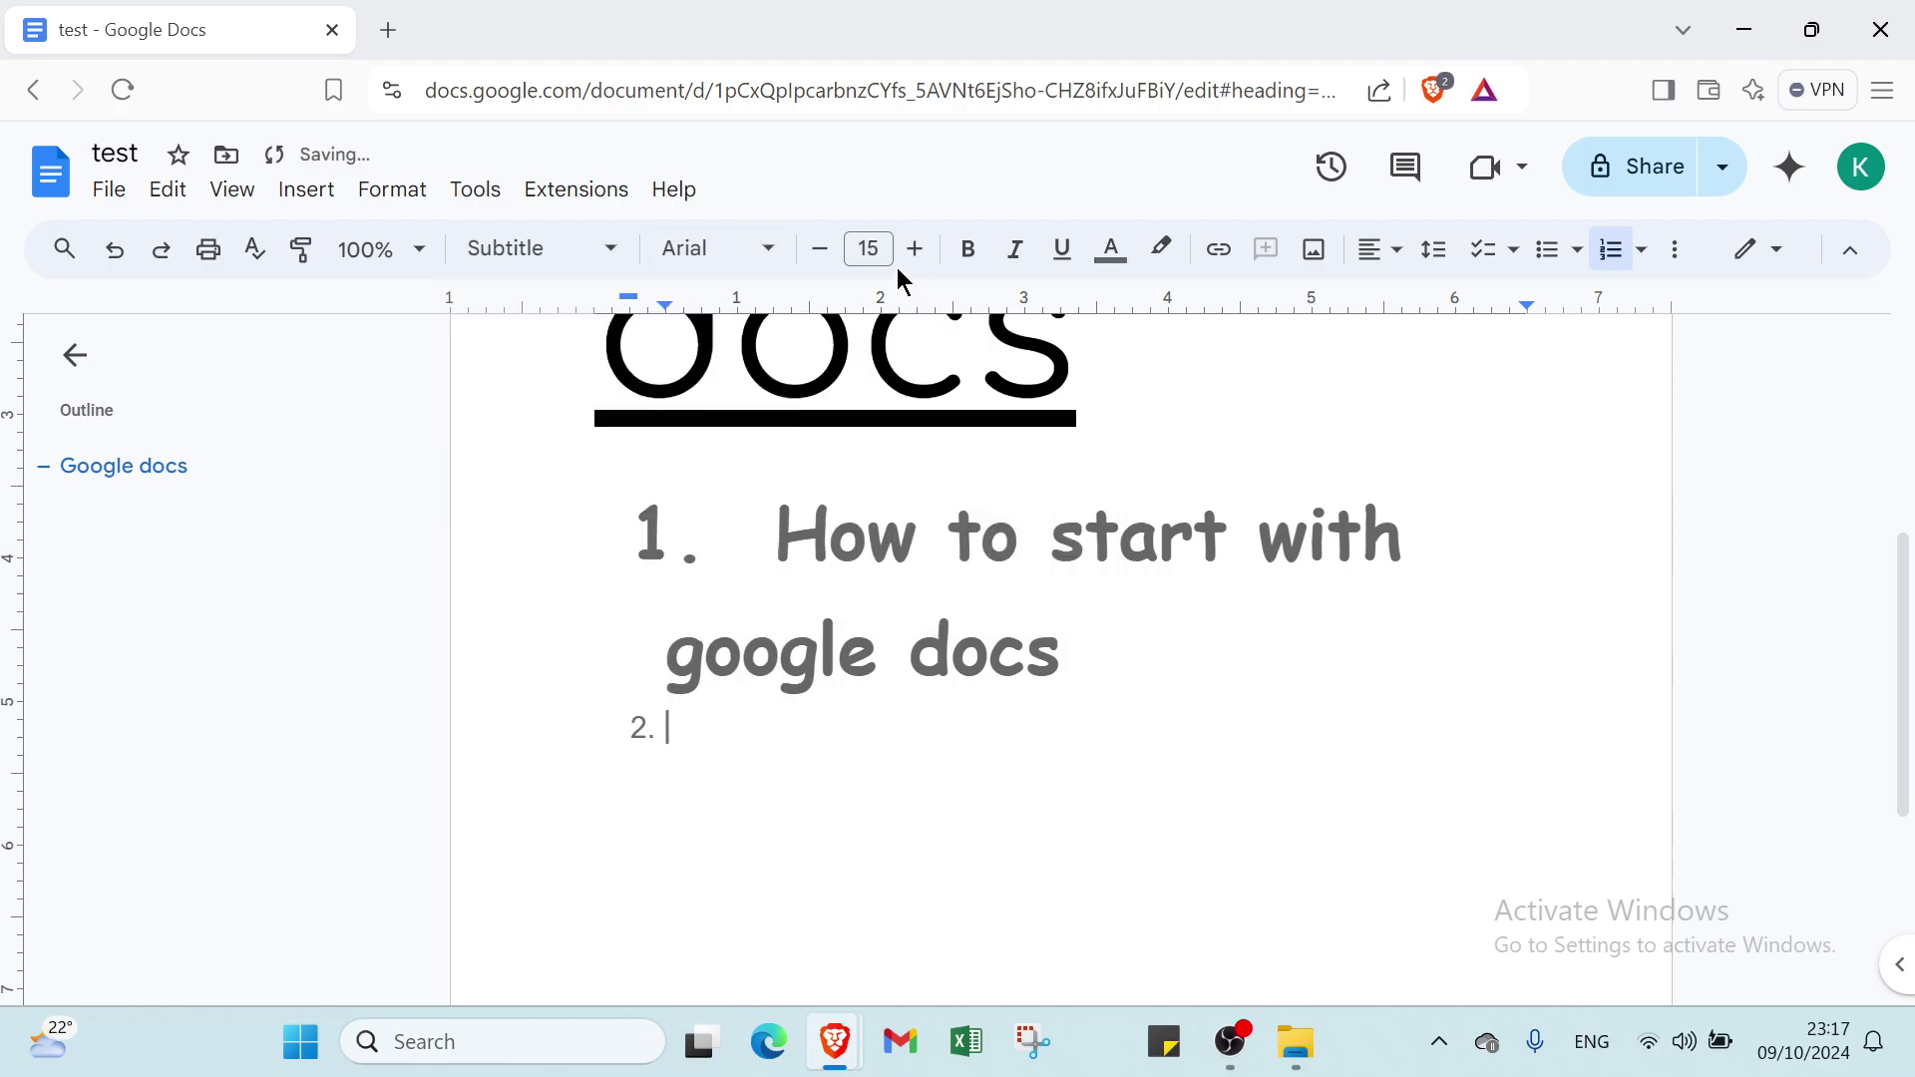
click(870, 248)
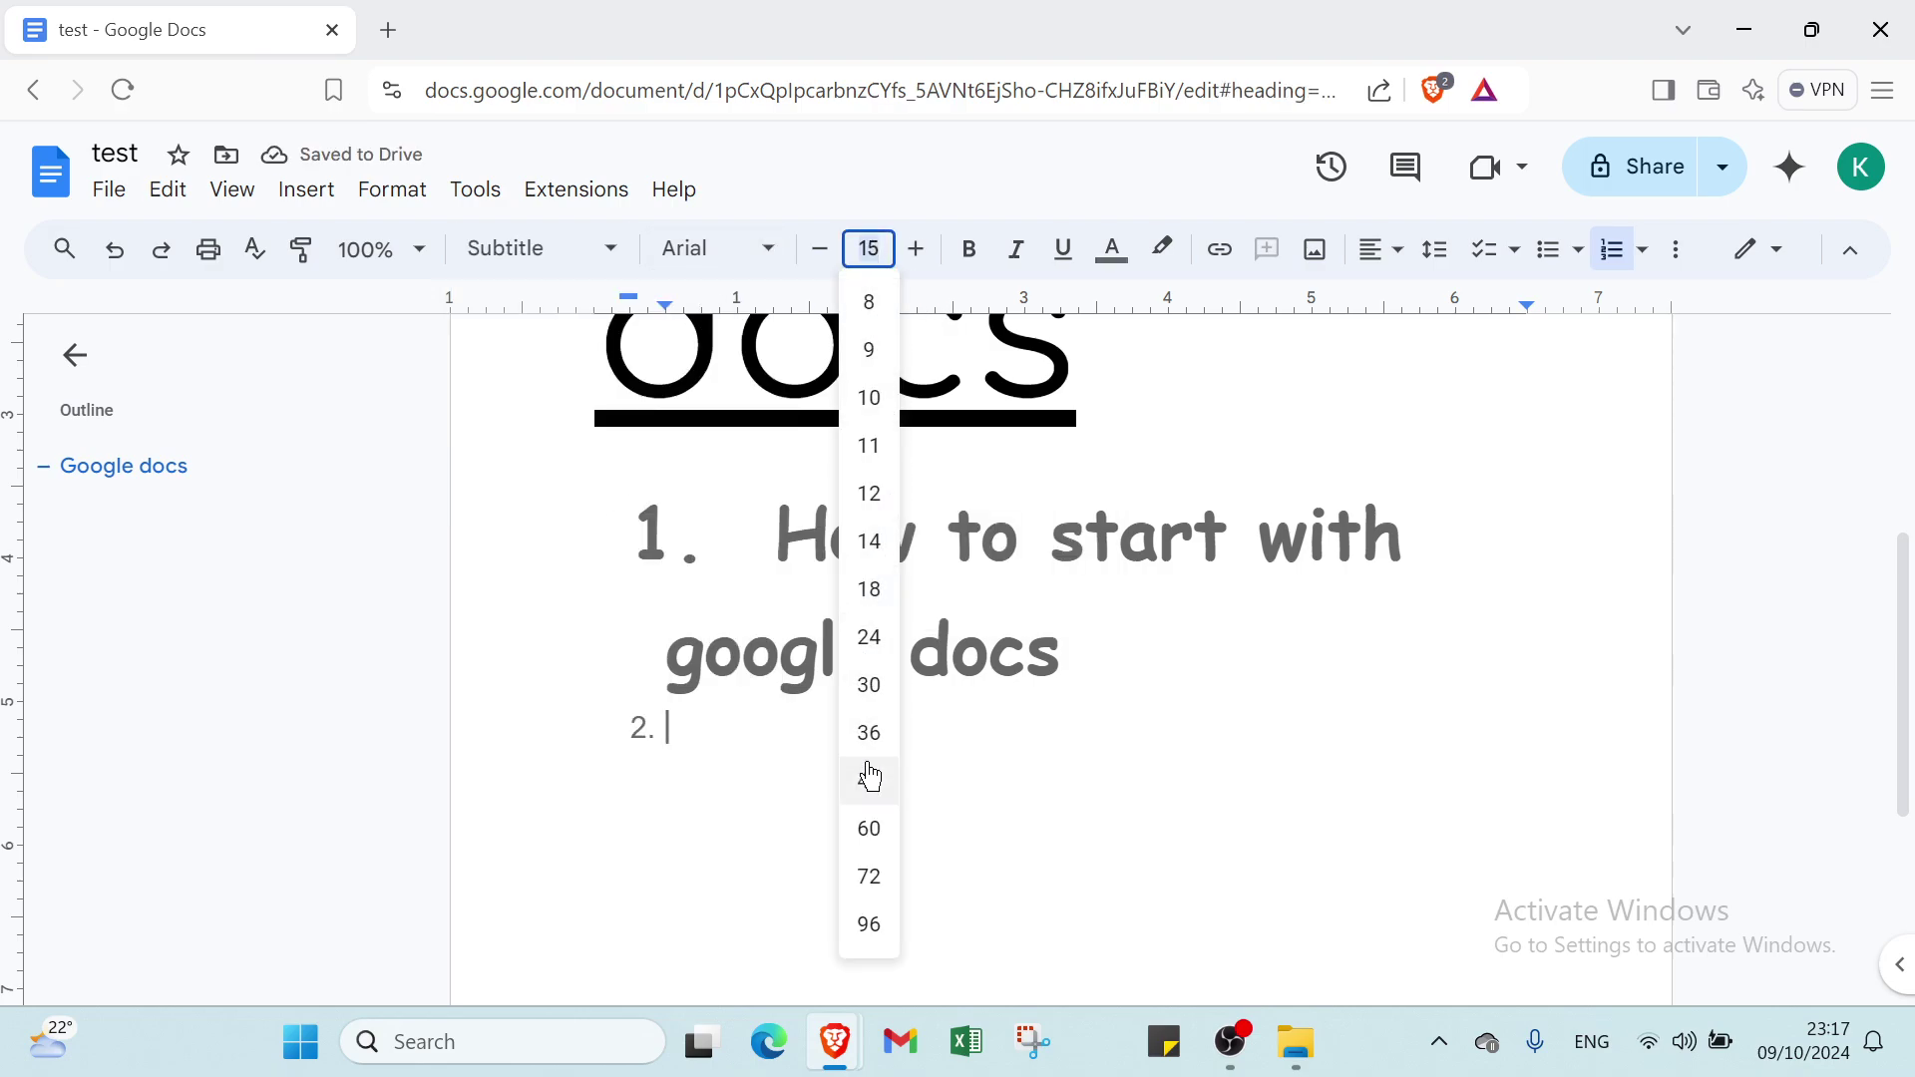
click(868, 733)
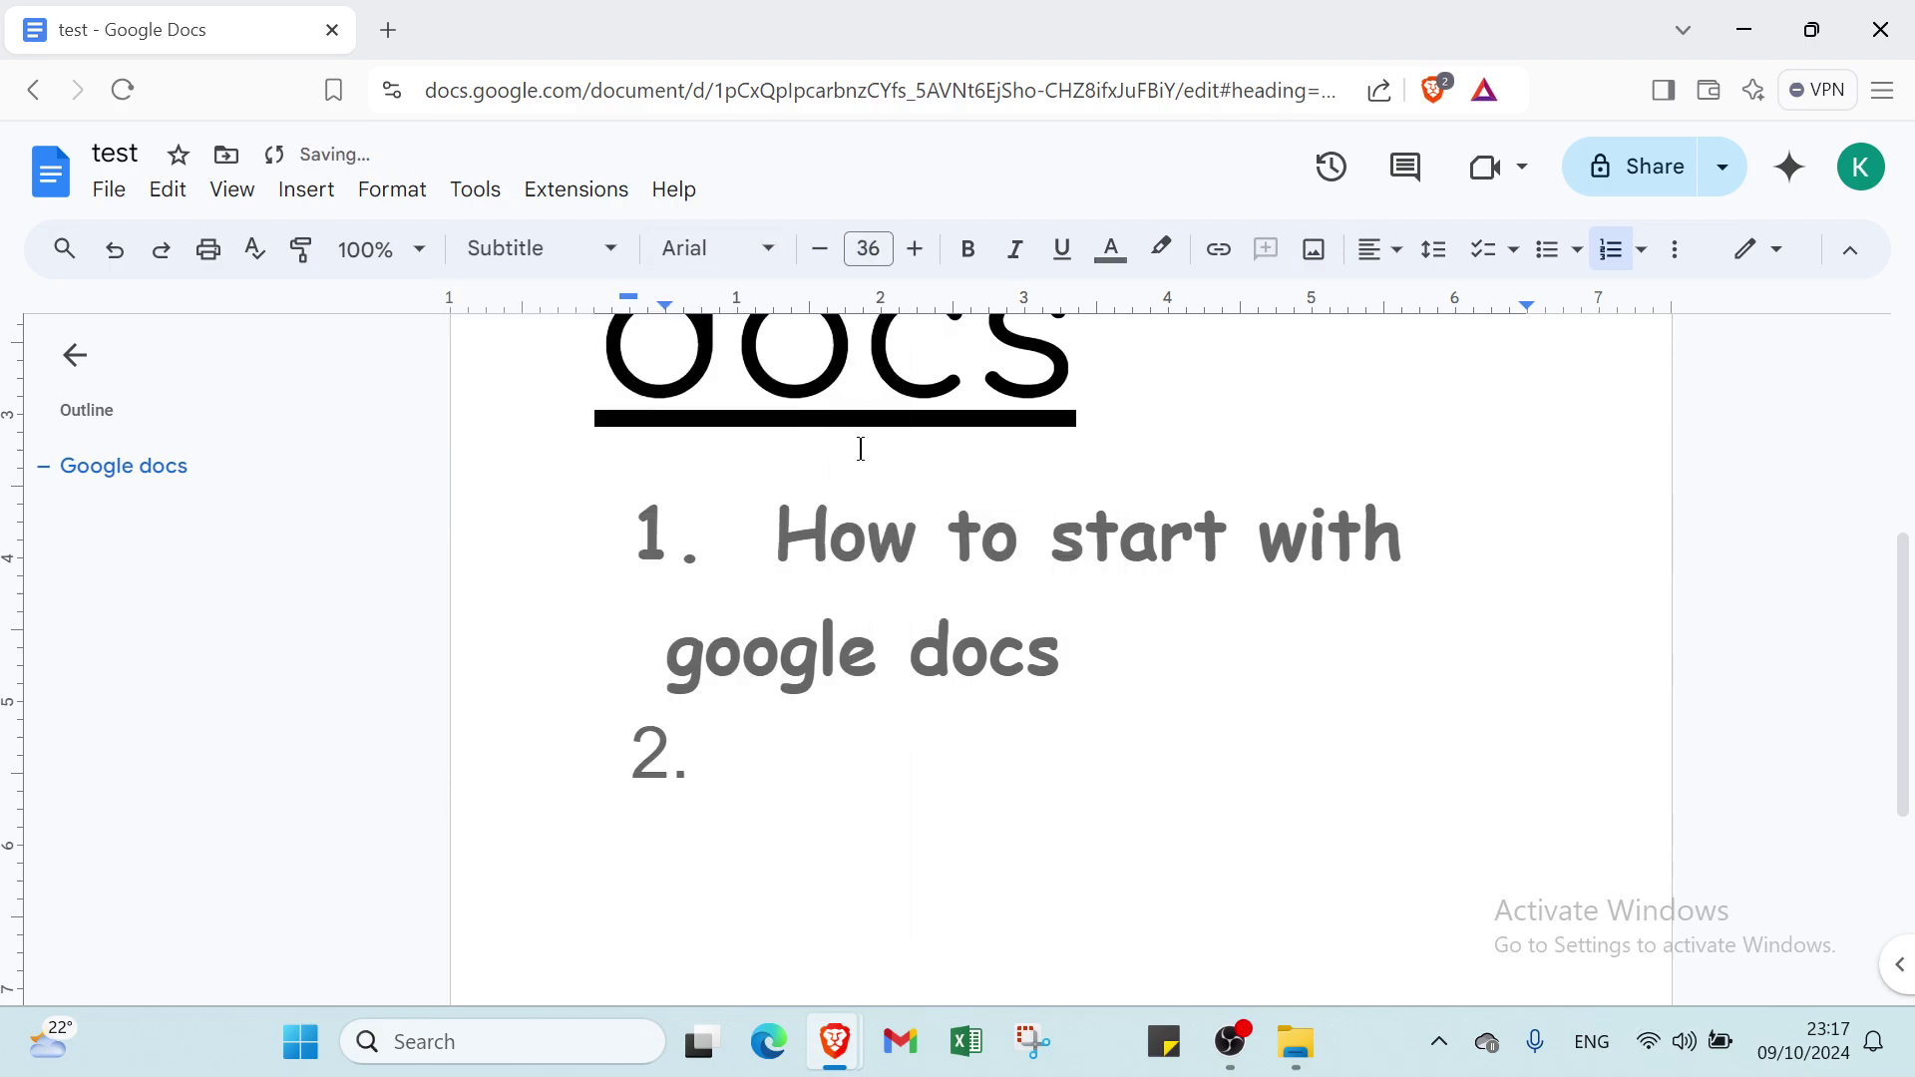
- Keep item 2 black and italic, and correct the mistyped characters
click(1107, 252)
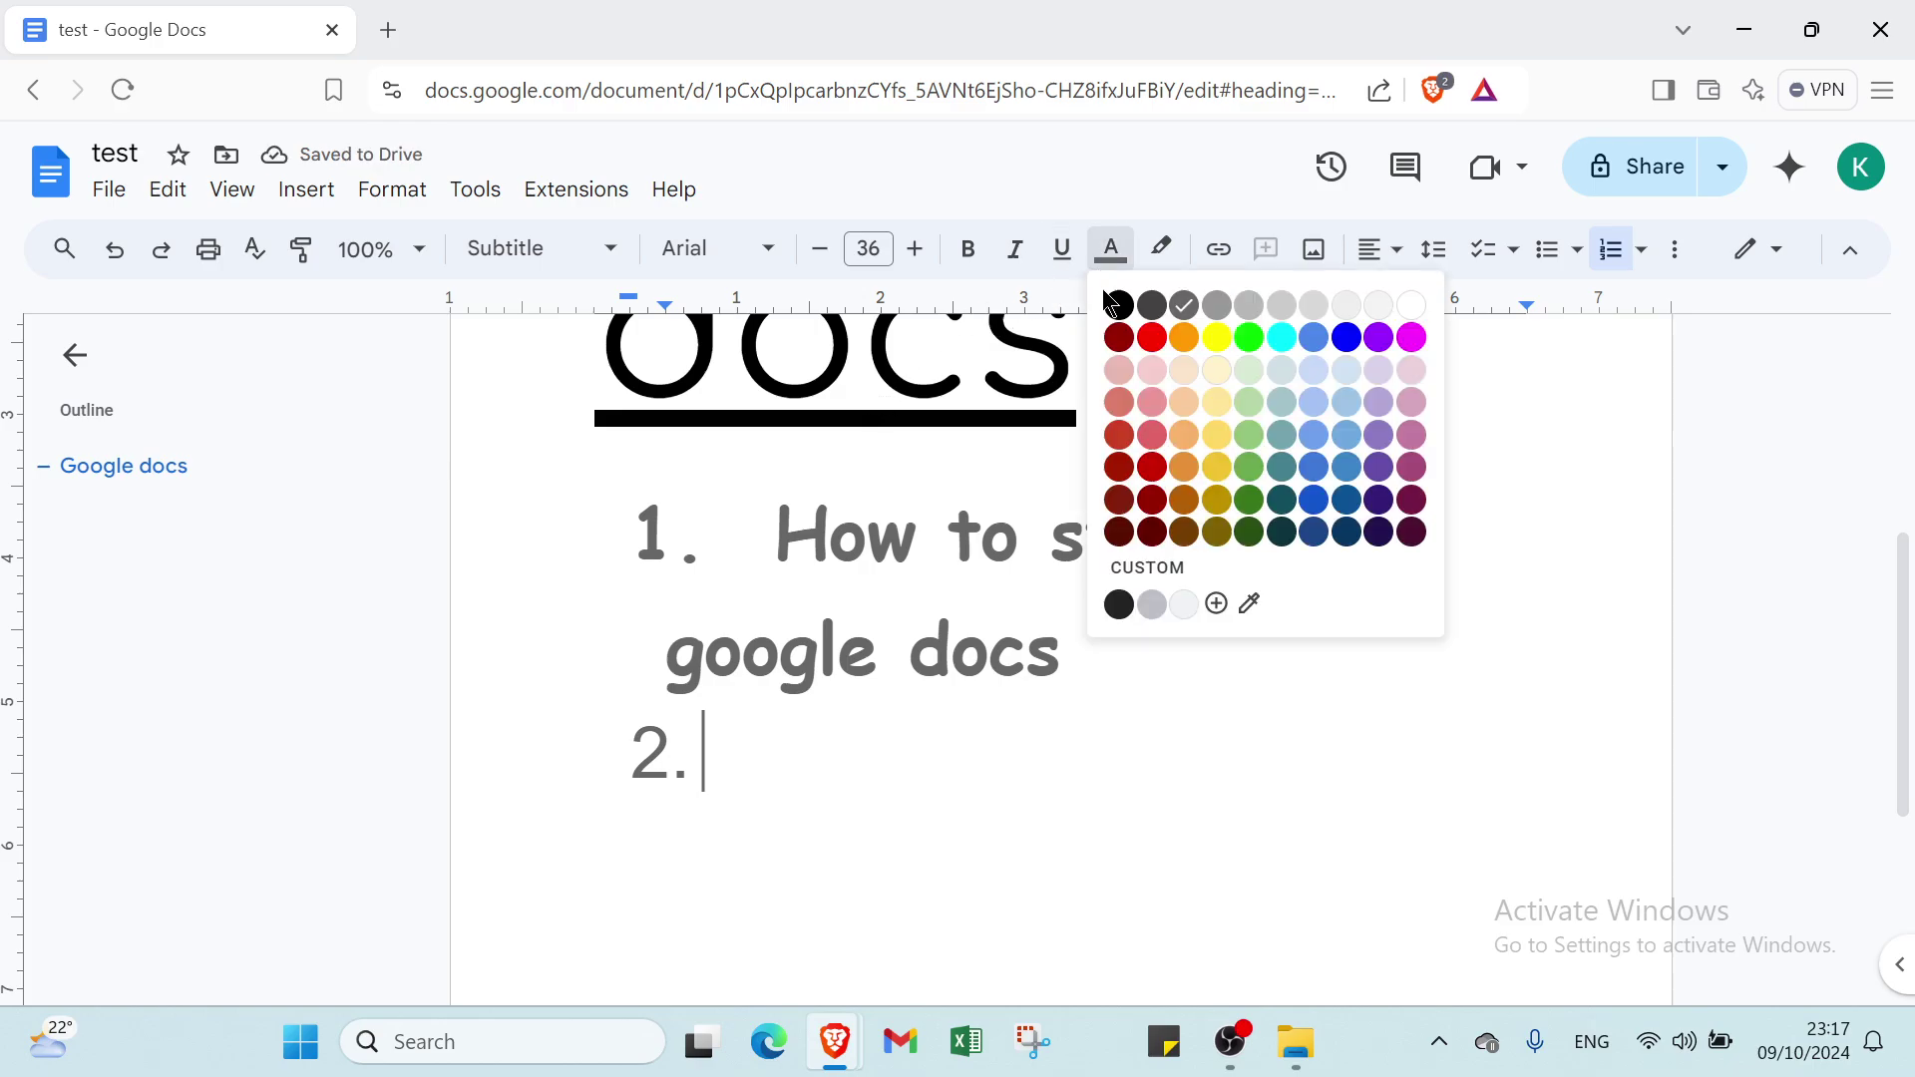
click(1119, 306)
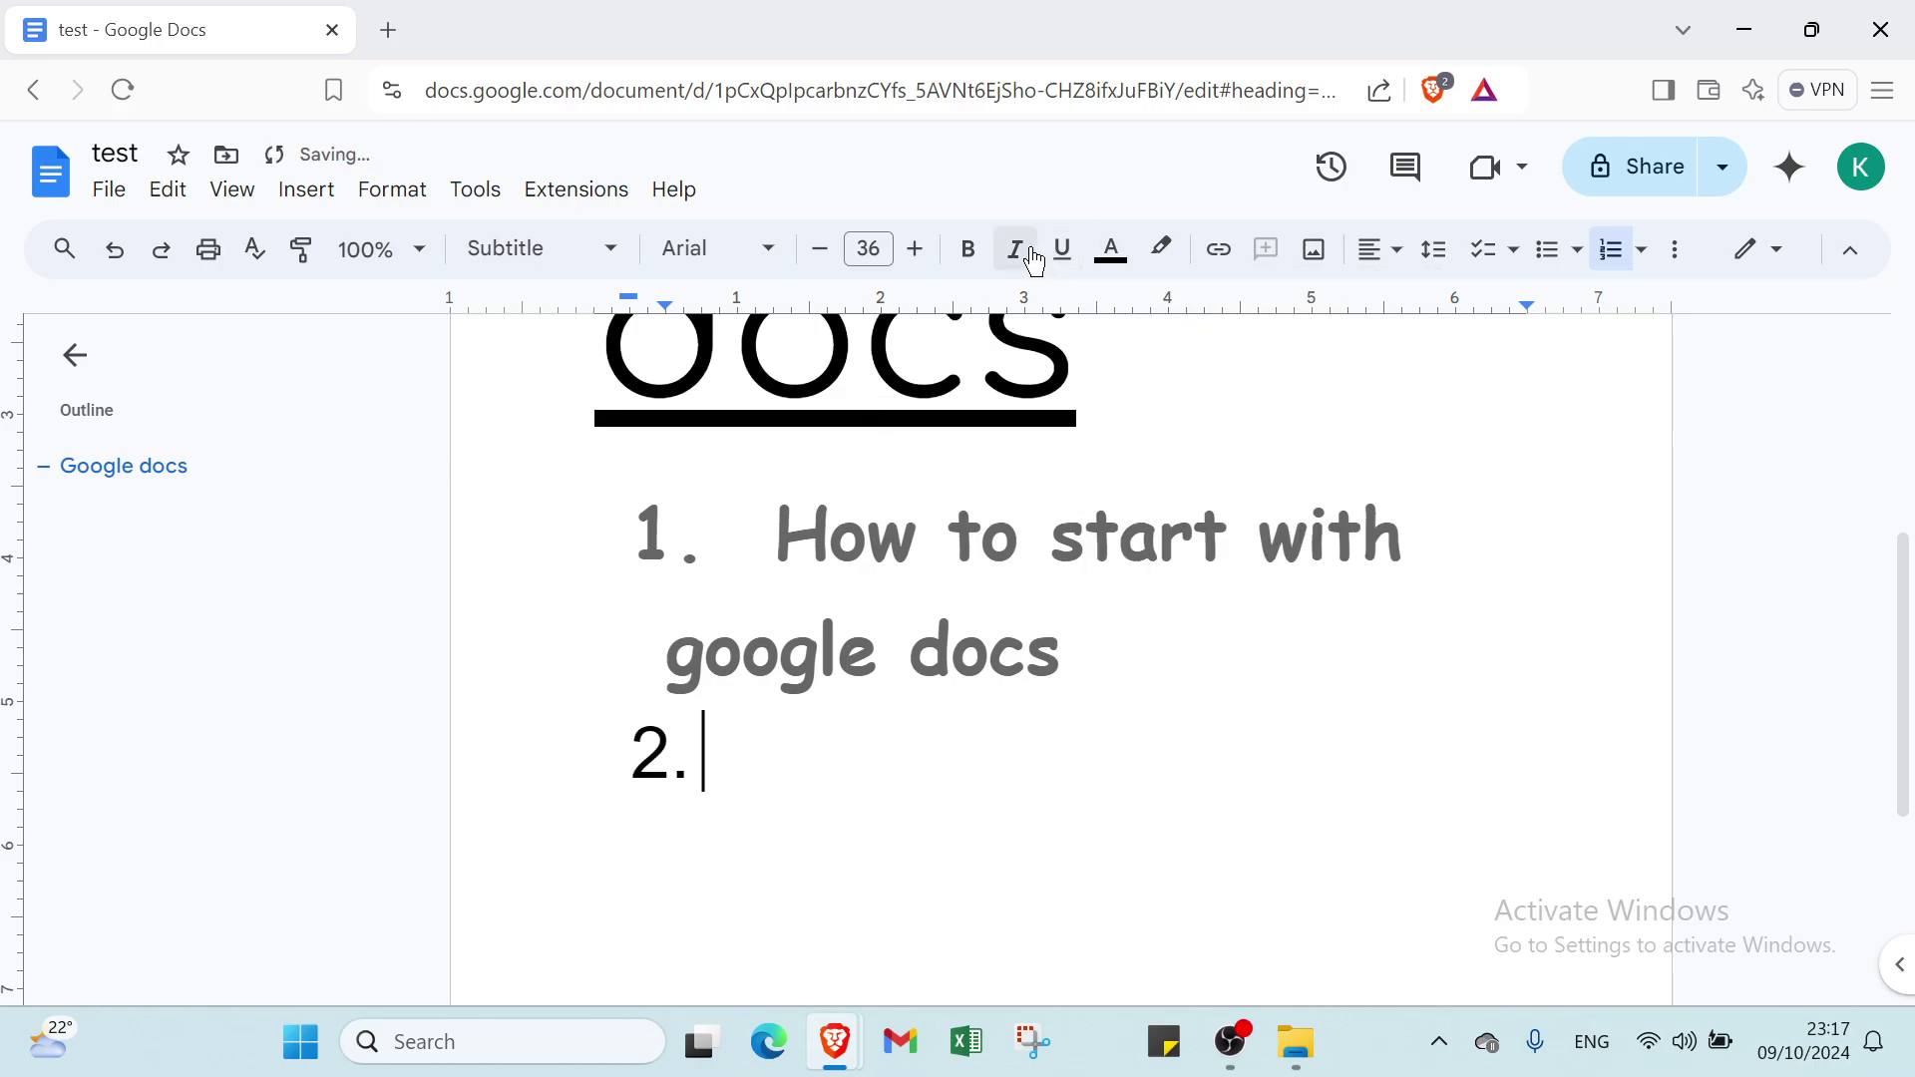
click(1026, 252)
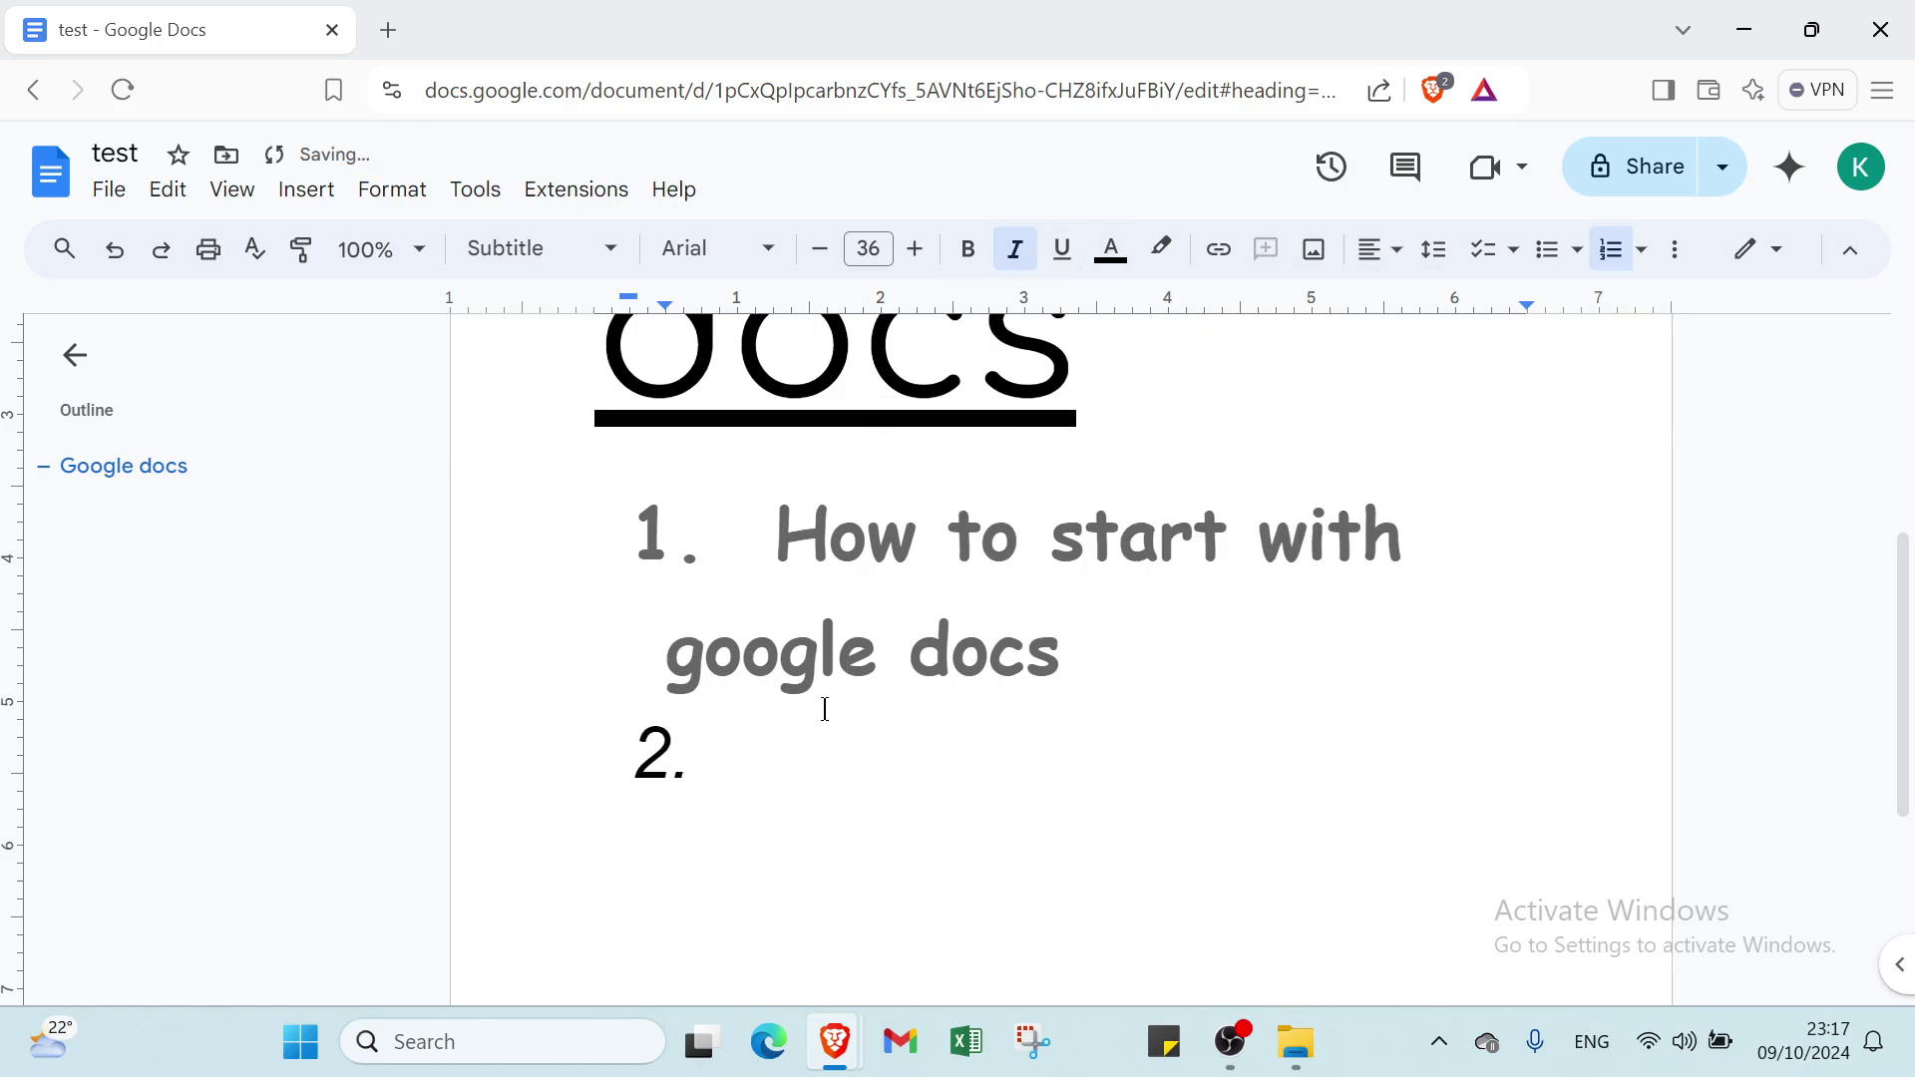
text(get s)
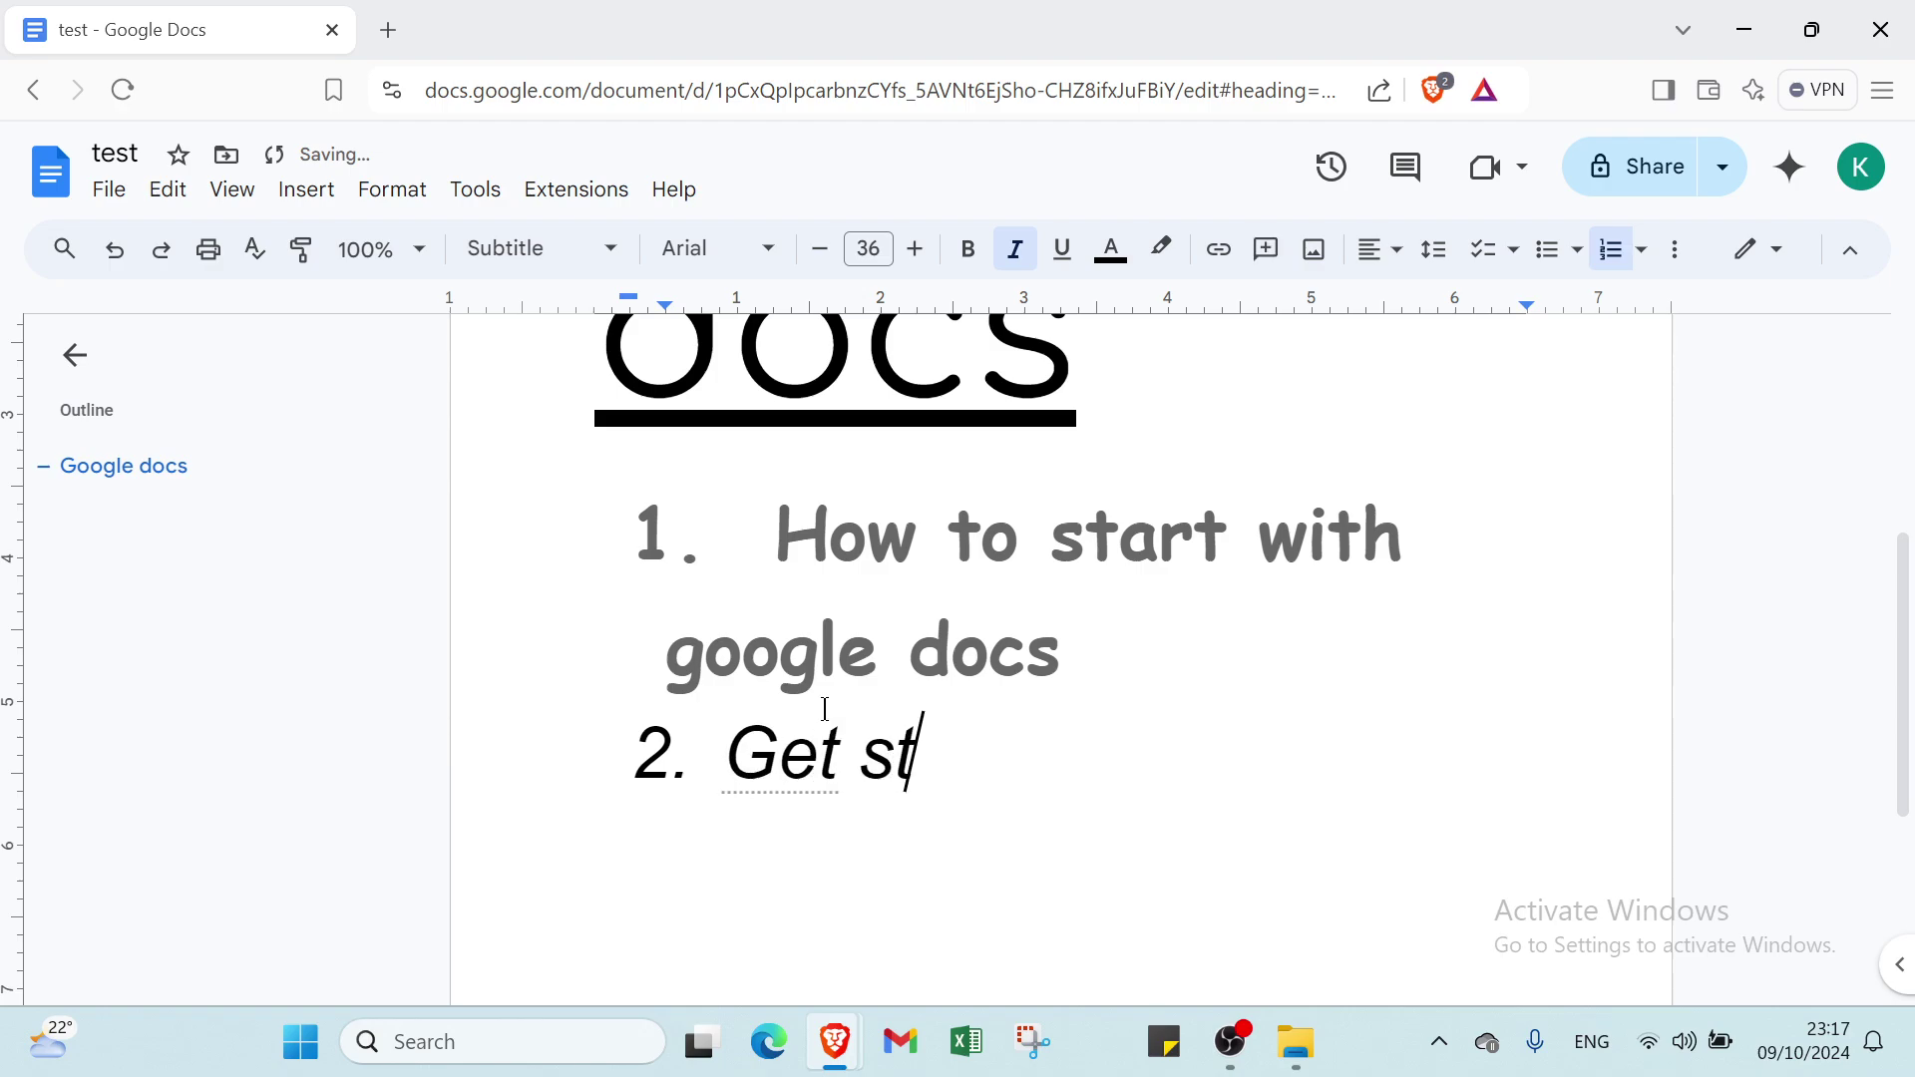
text(arted with google do)
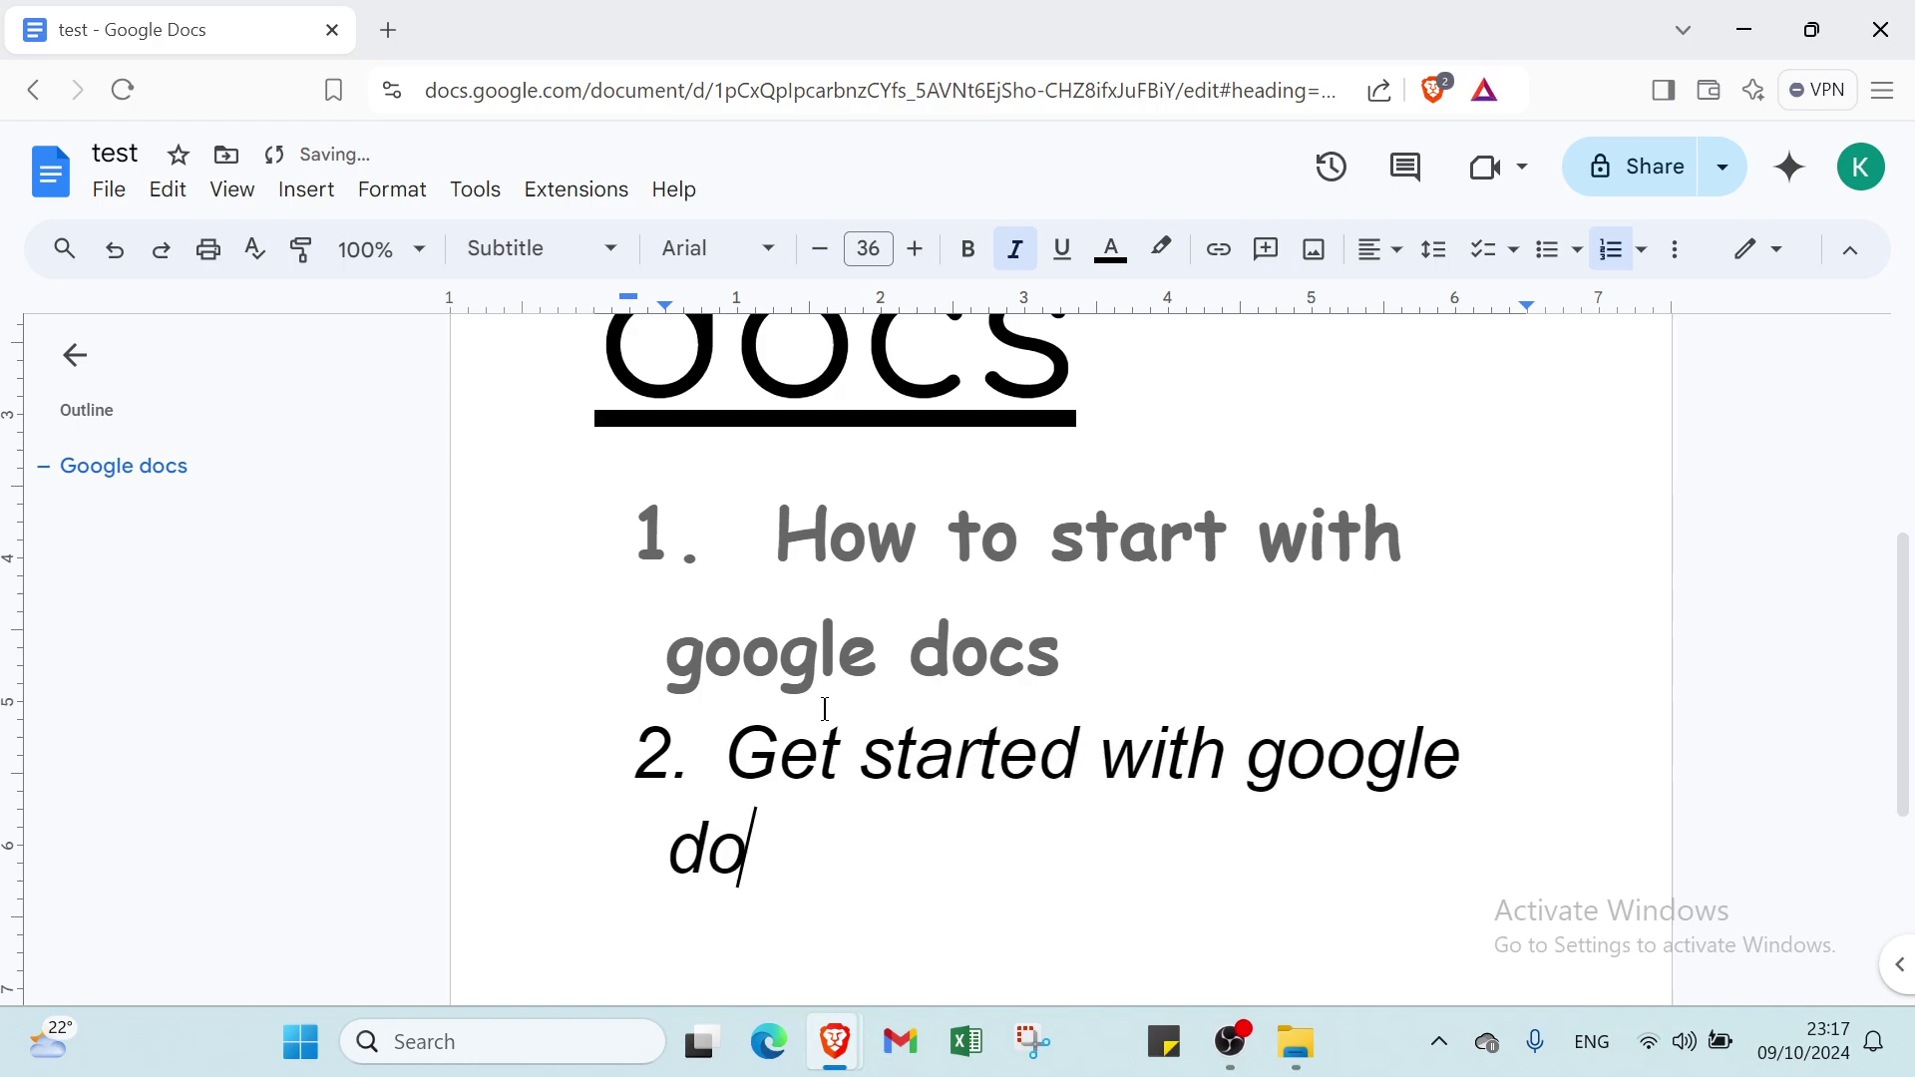
text(cs)
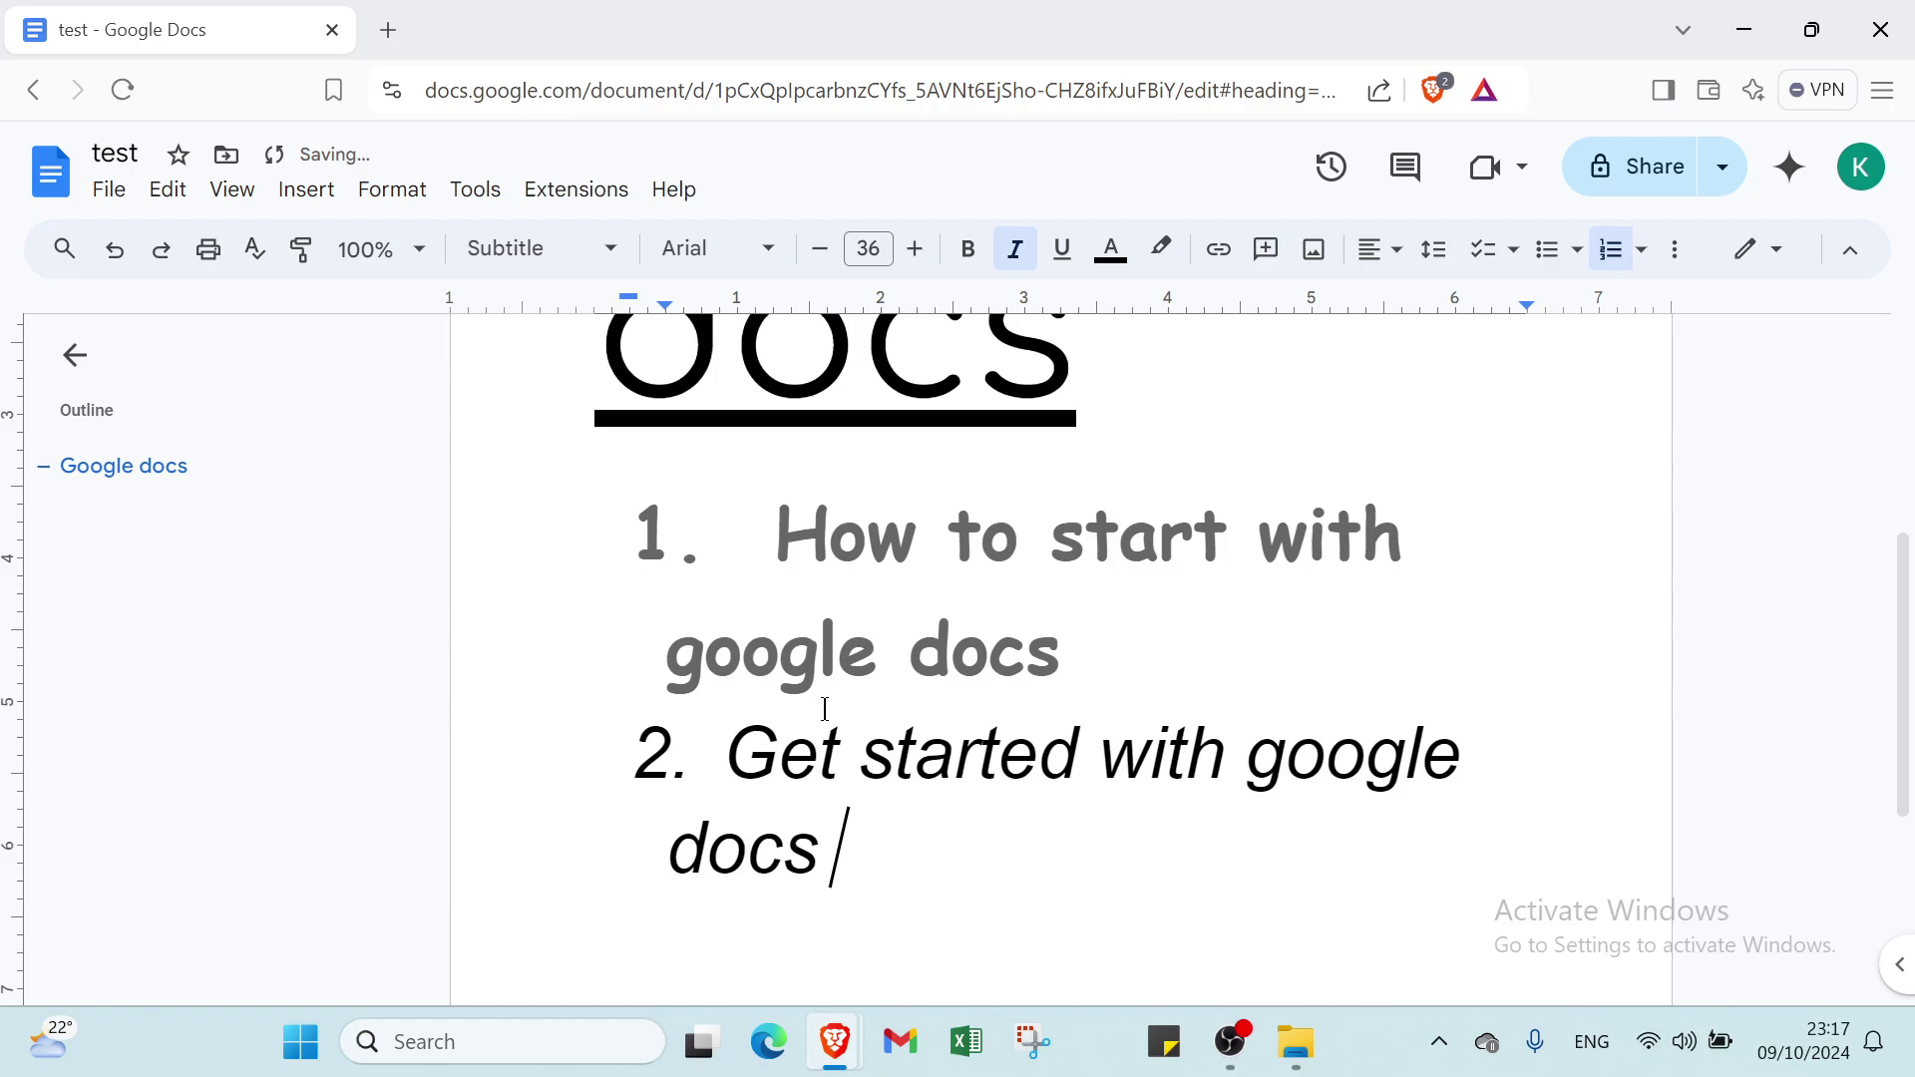
- Undo the list items, numbered line and heading text, with one brief redo along the way
click(526, 518)
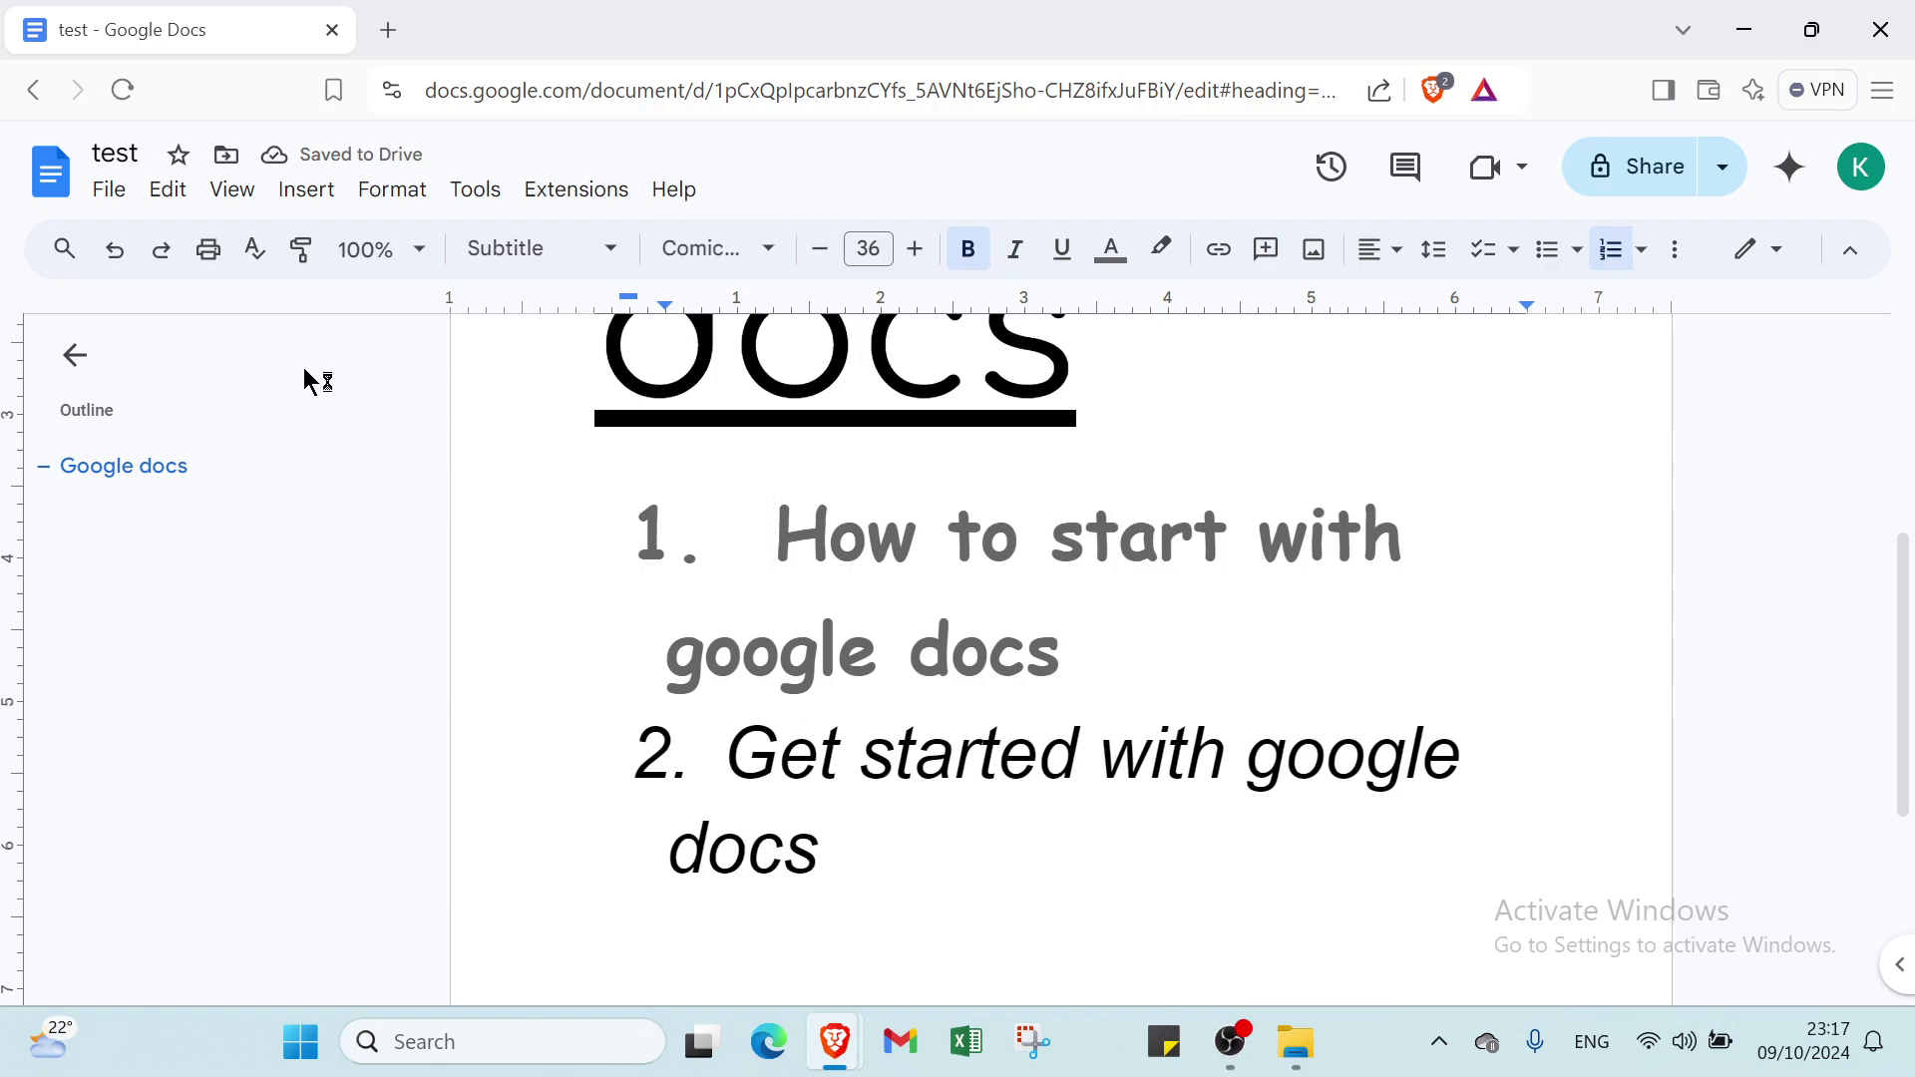
click(108, 258)
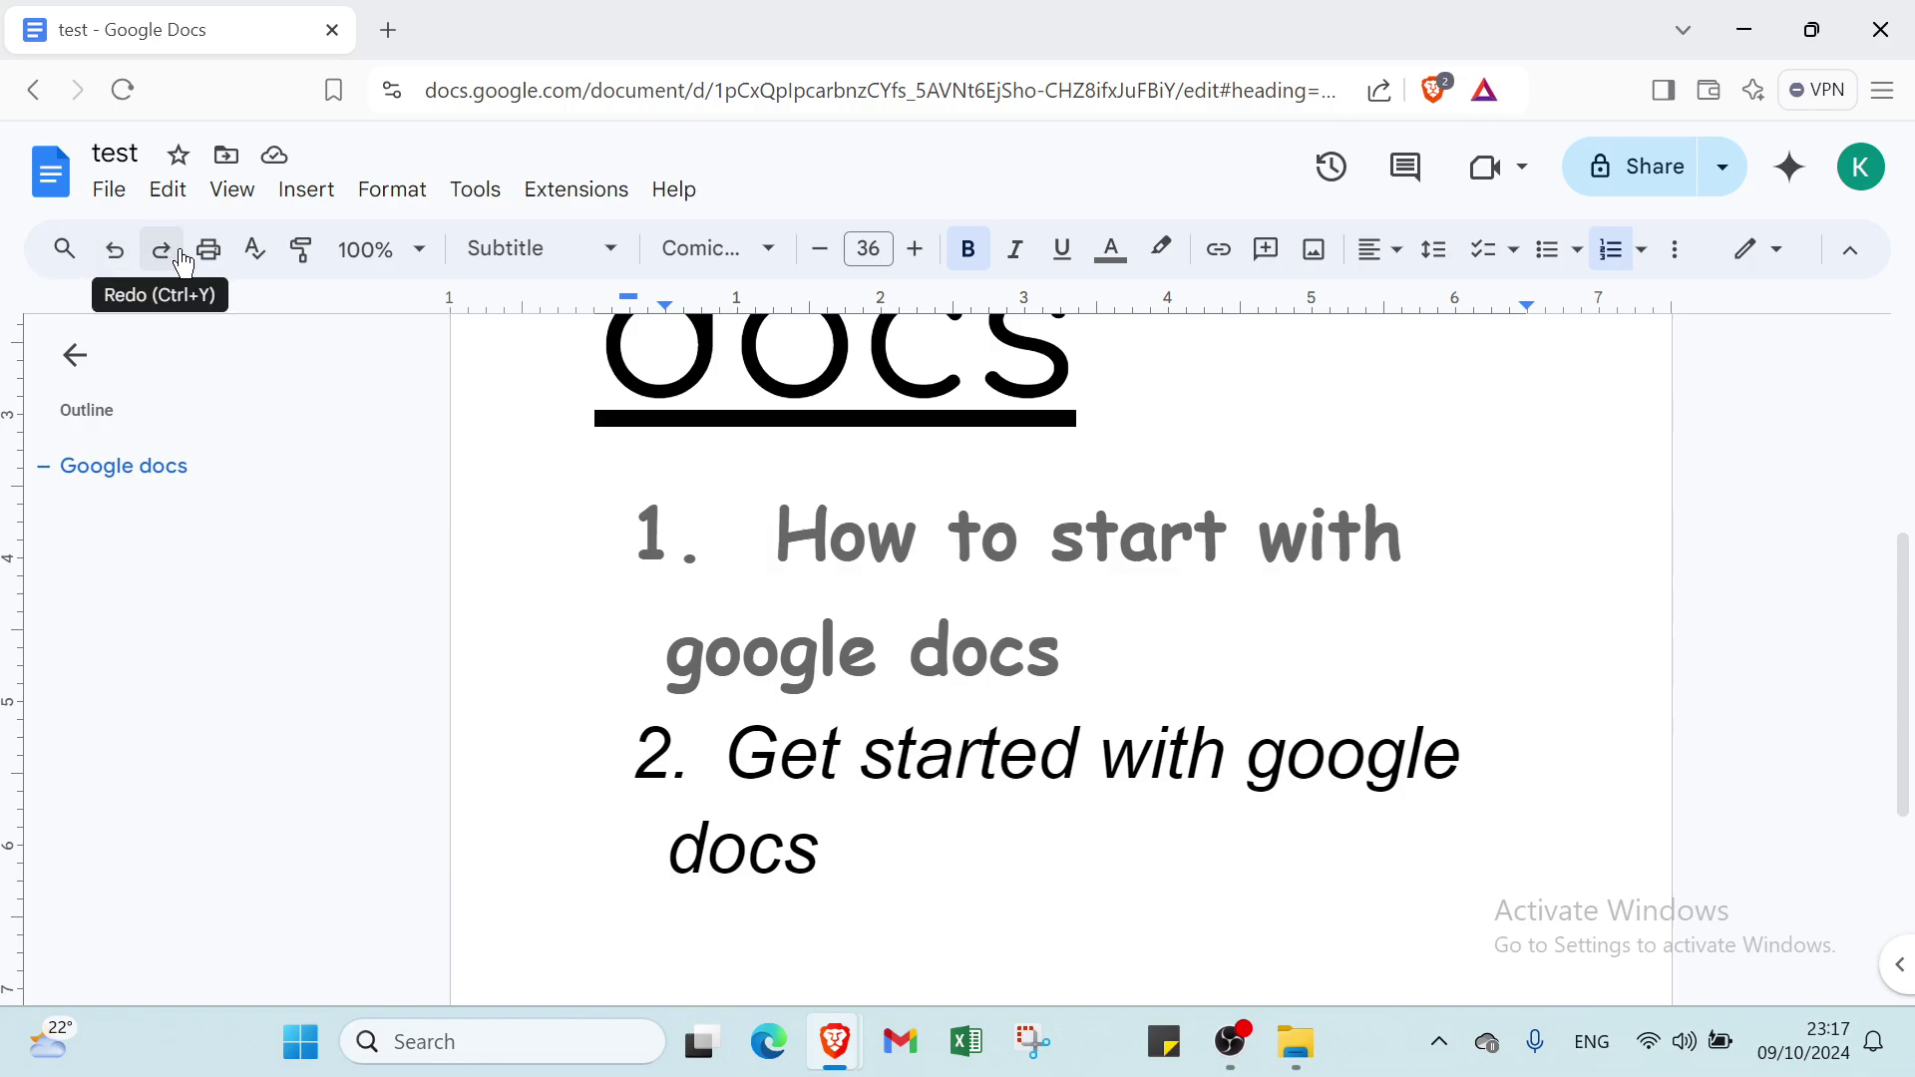
click(133, 262)
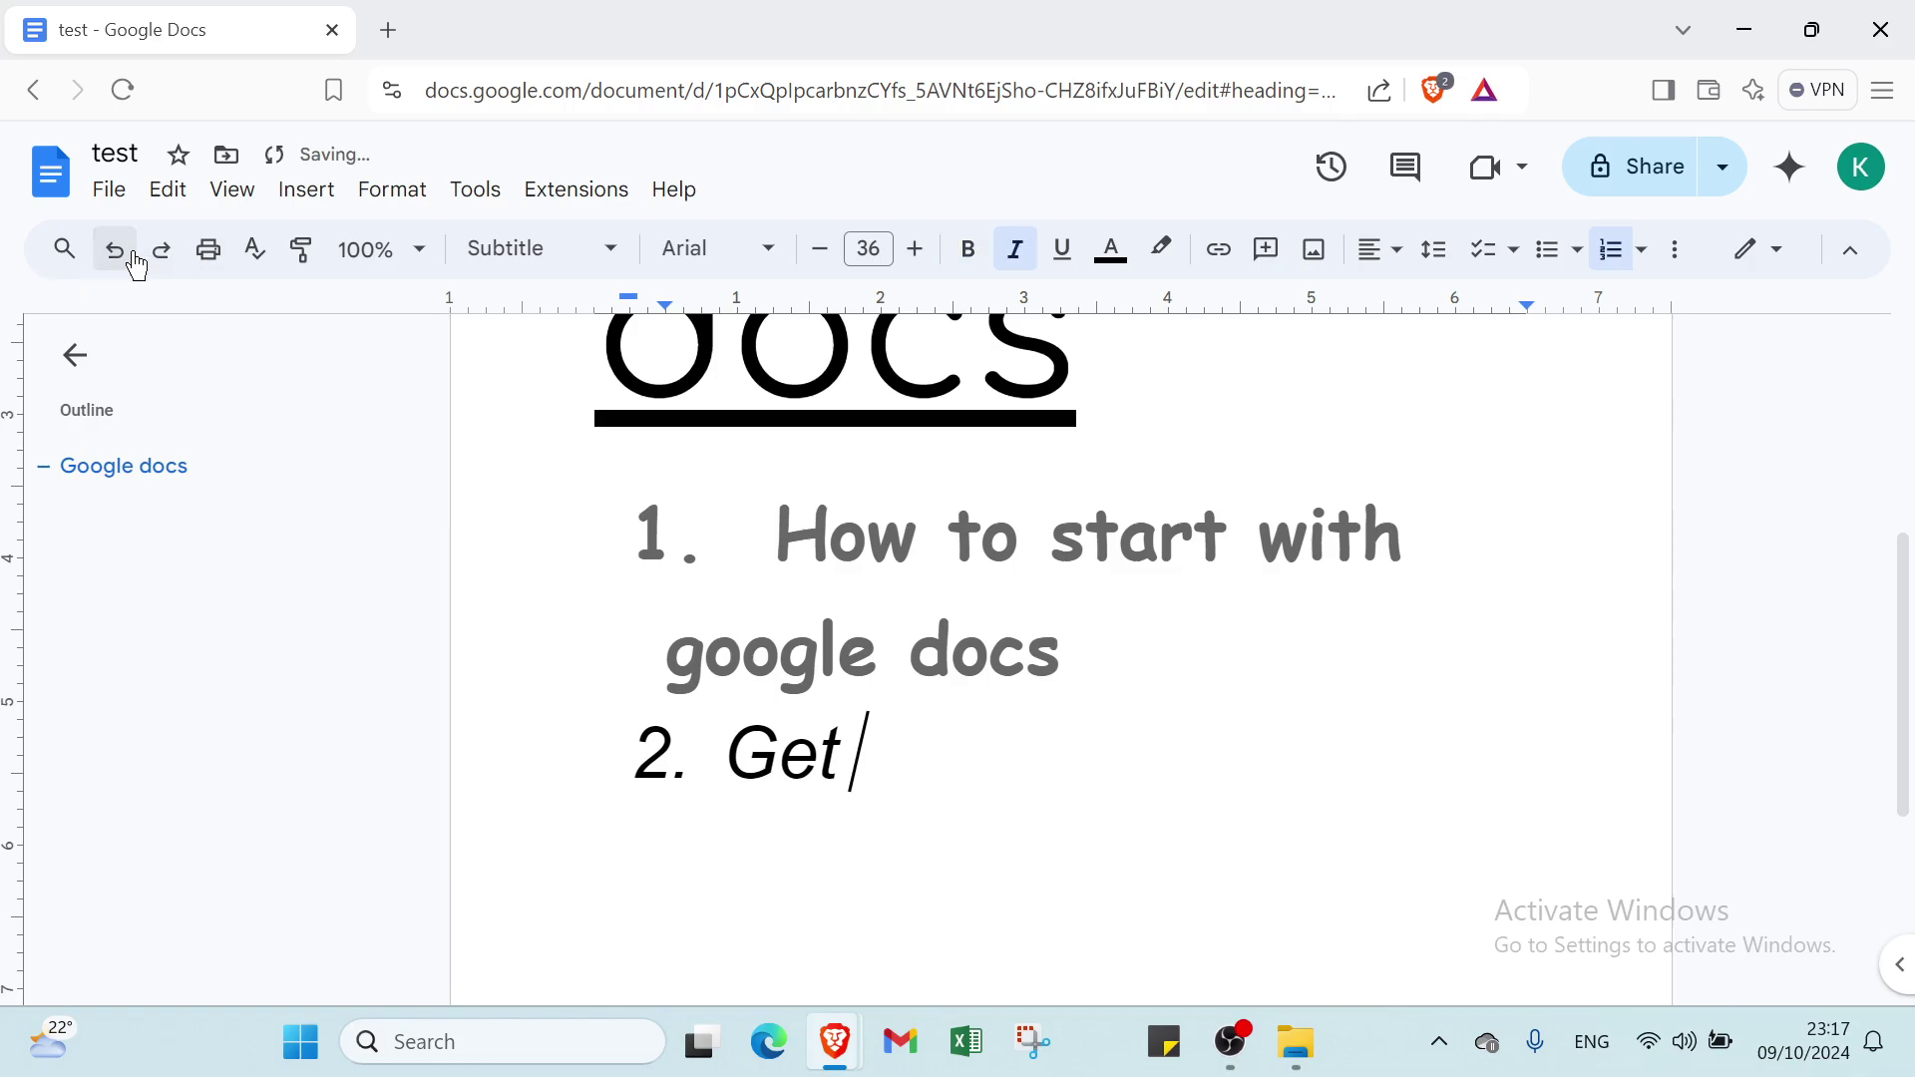
click(133, 264)
click(116, 250)
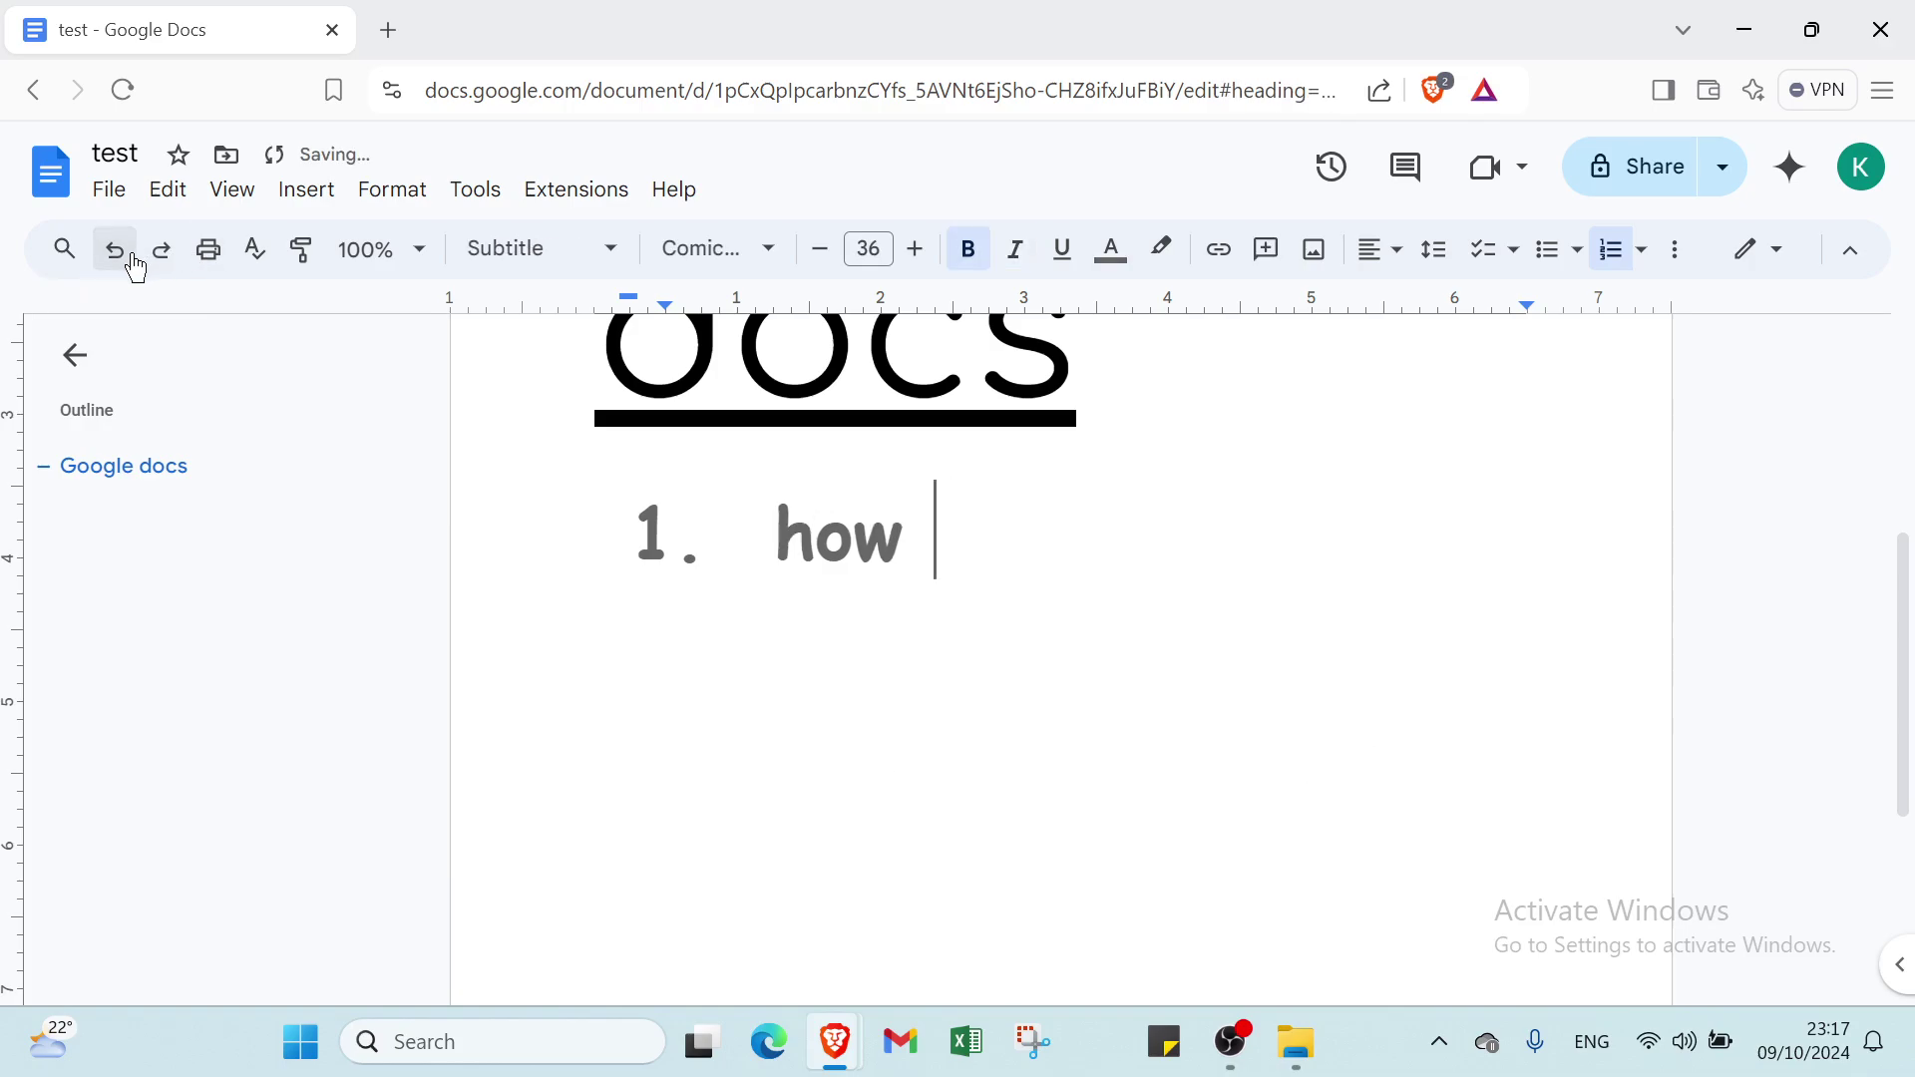
click(116, 251)
click(116, 251)
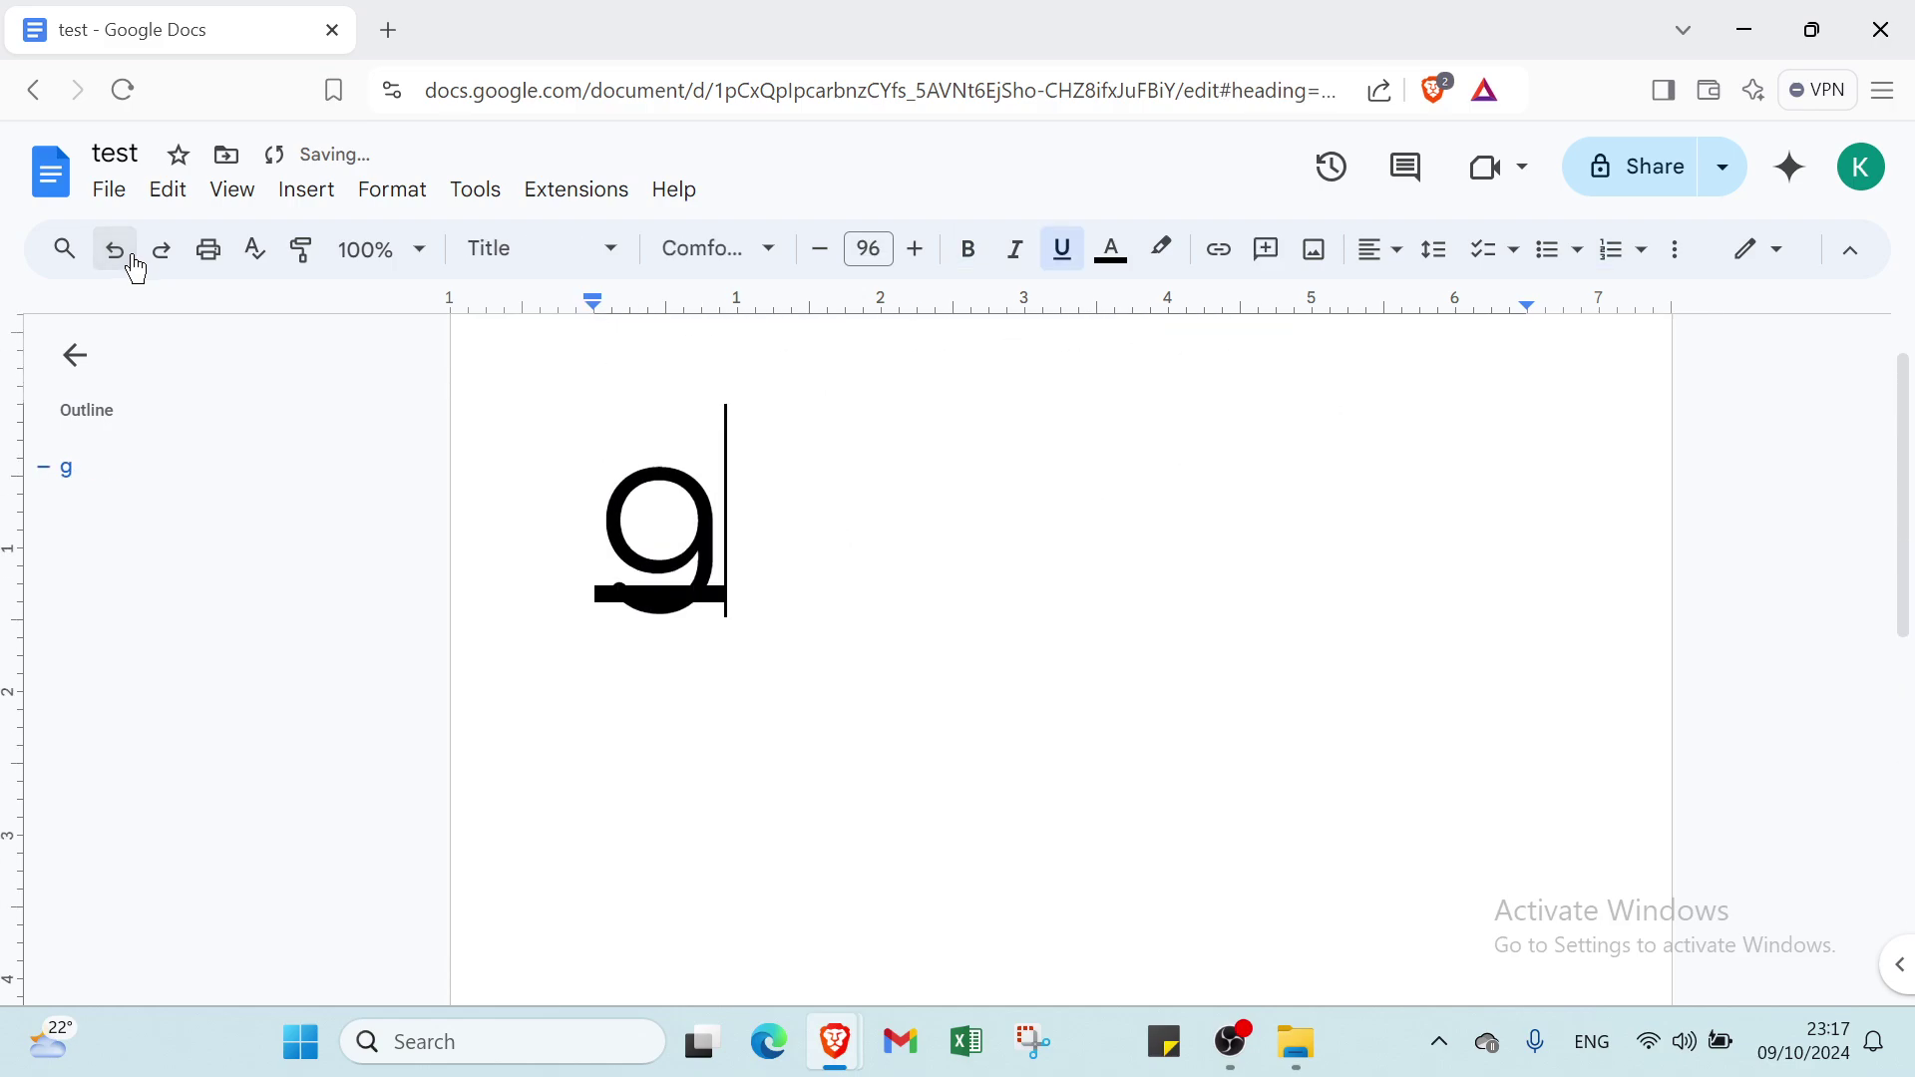
click(116, 249)
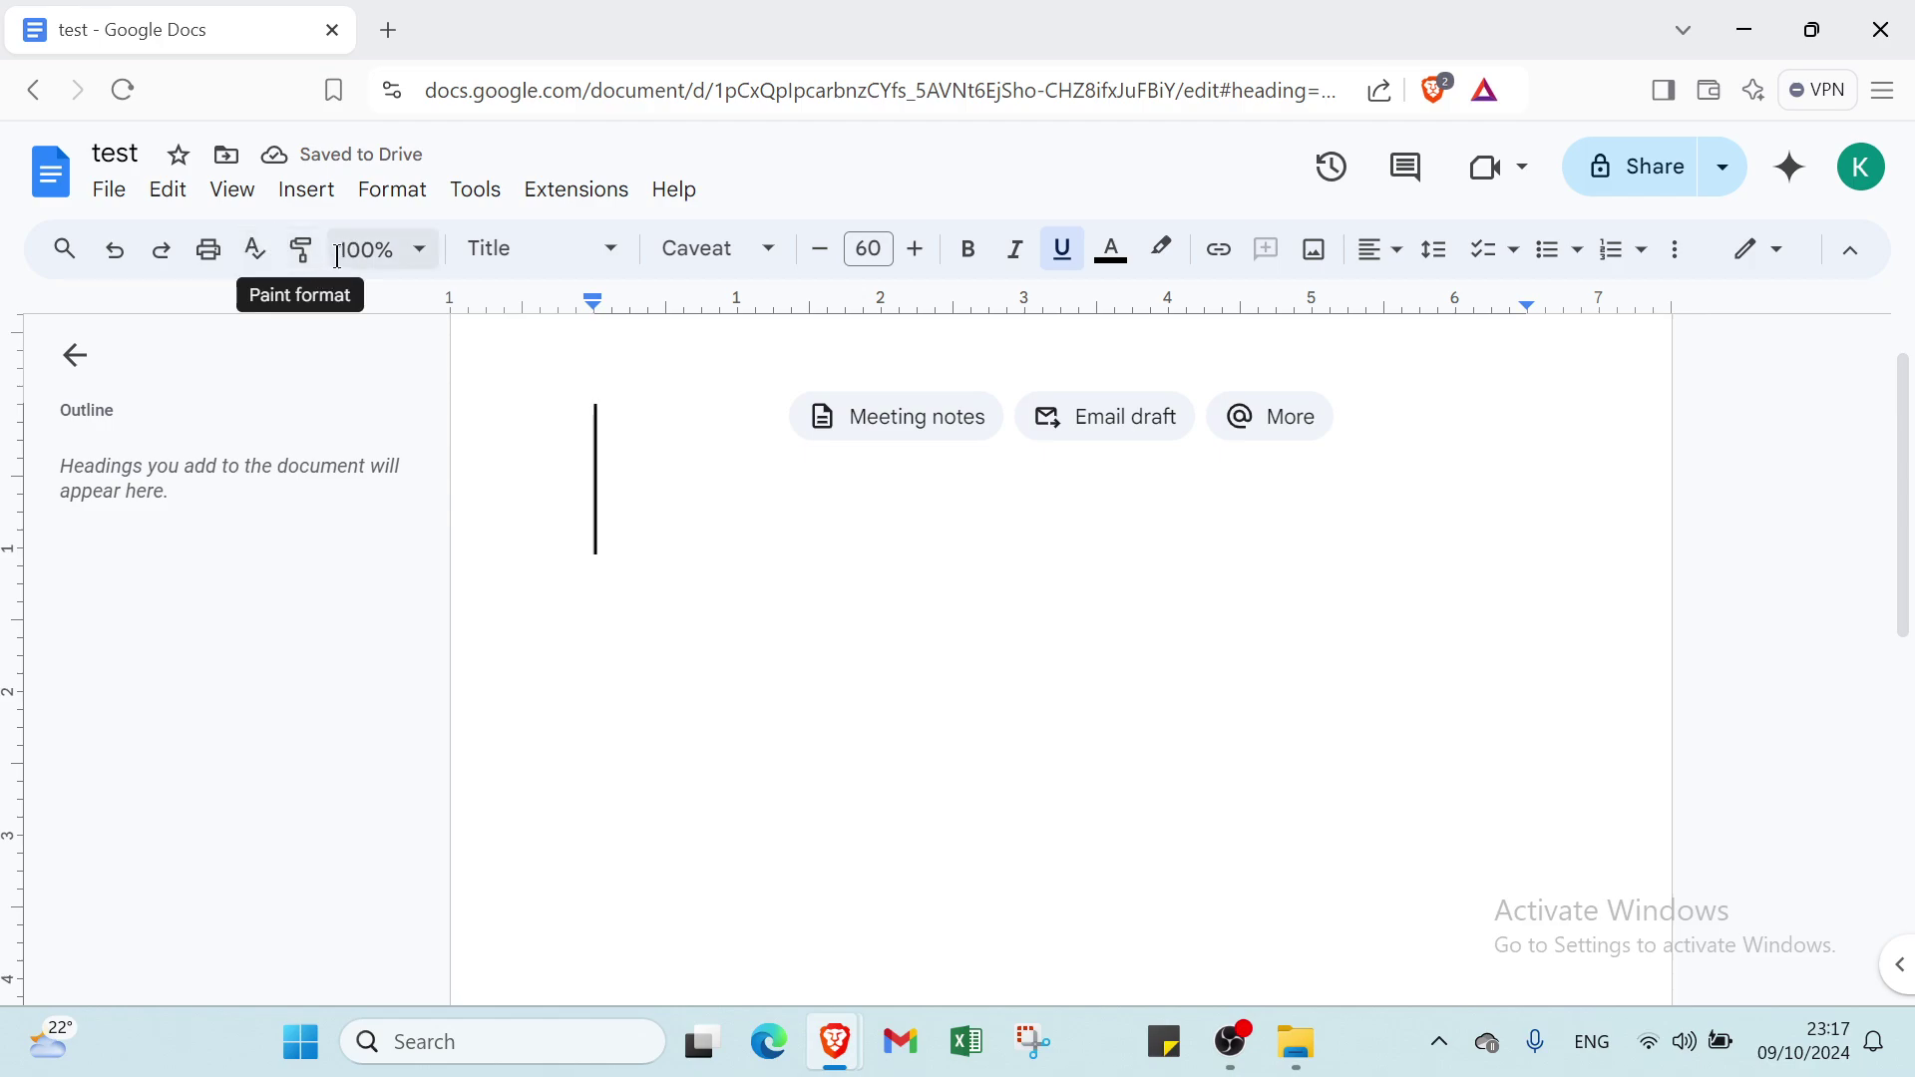
click(612, 250)
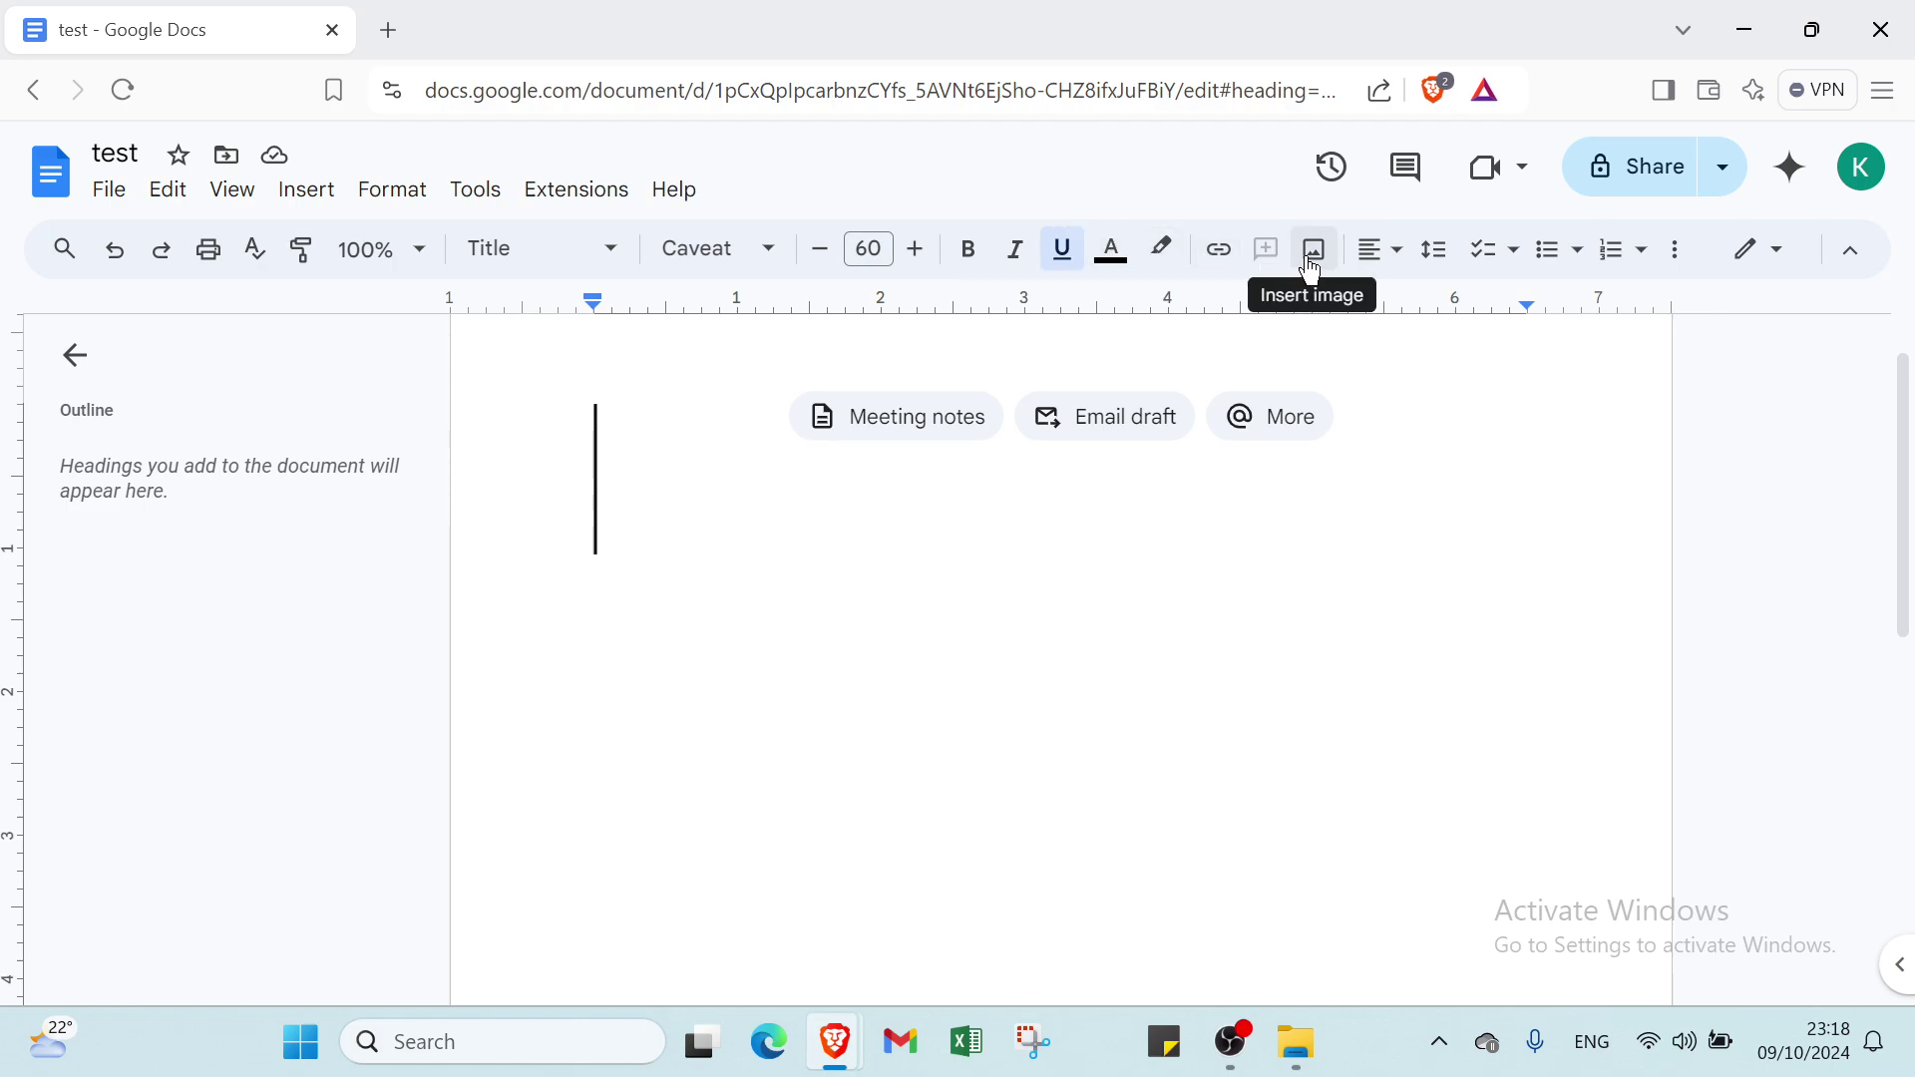
click(1363, 266)
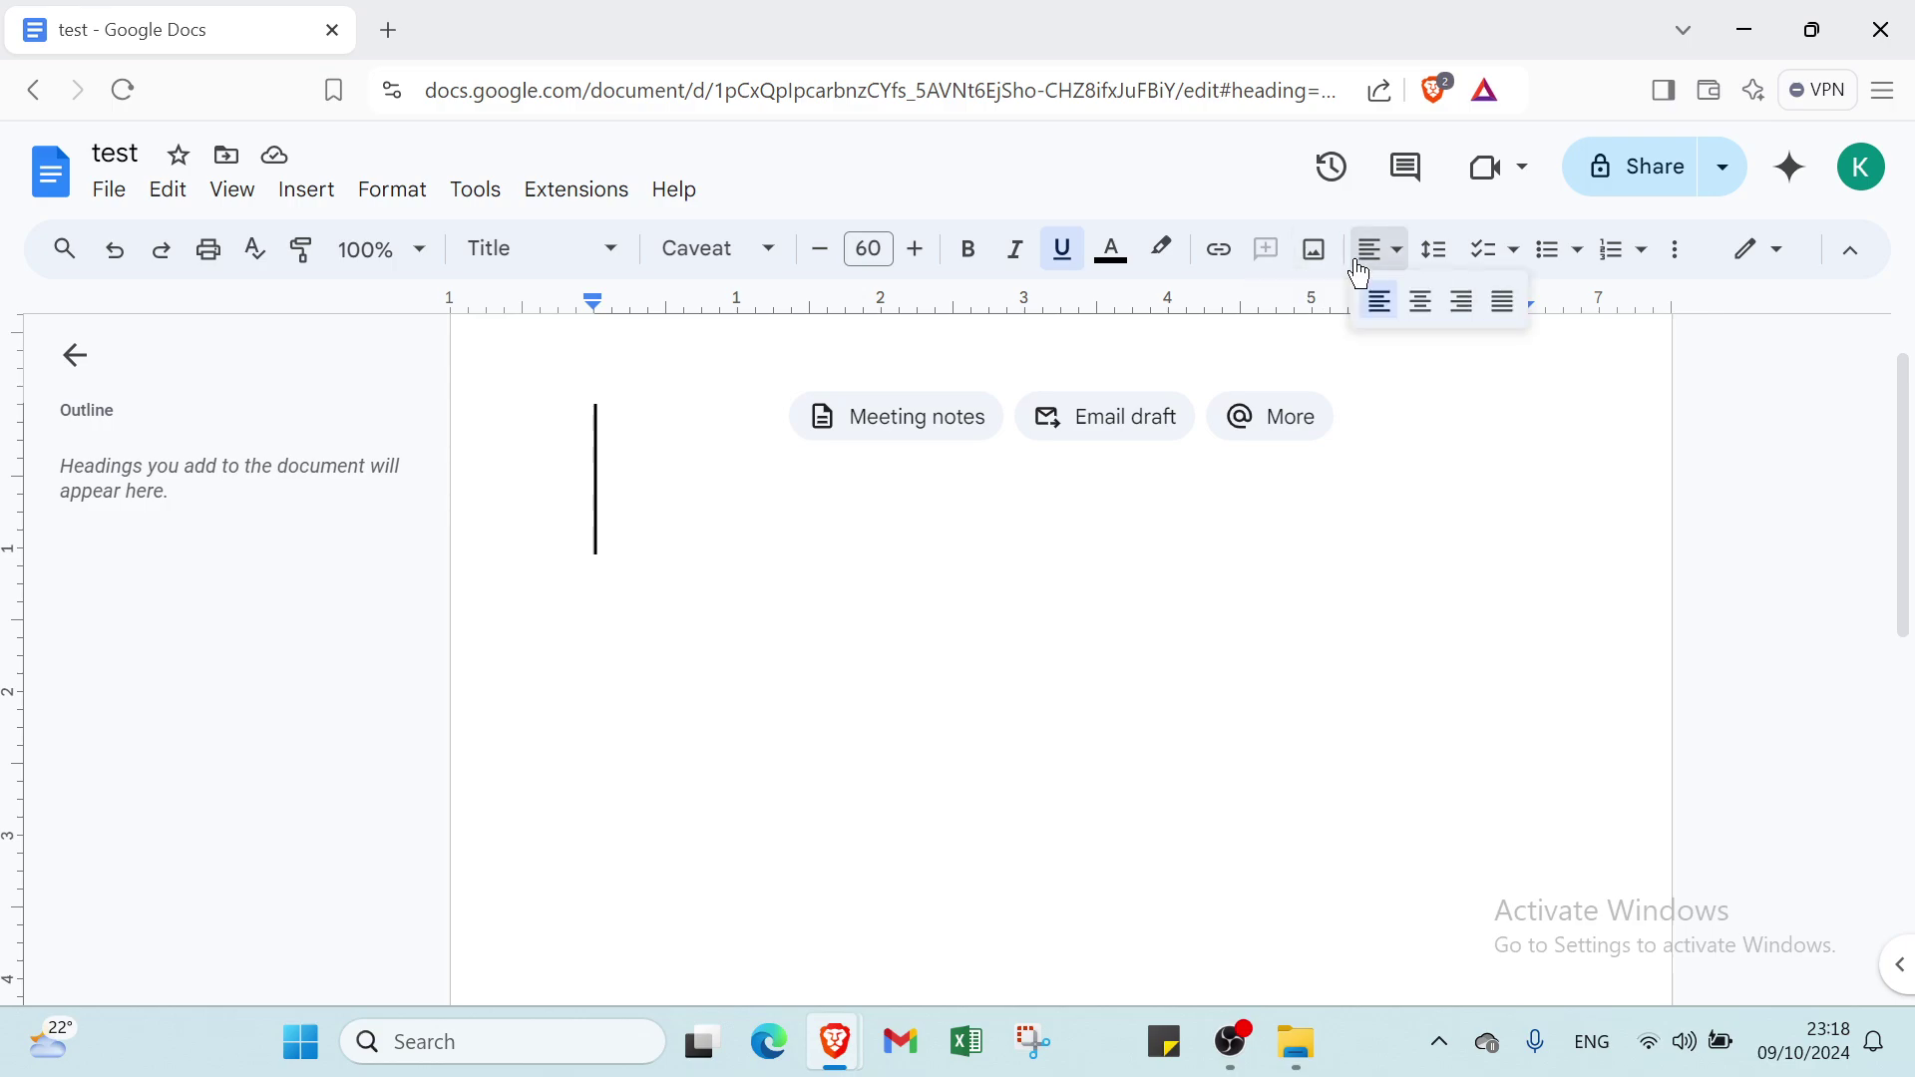
click(1422, 269)
click(1482, 267)
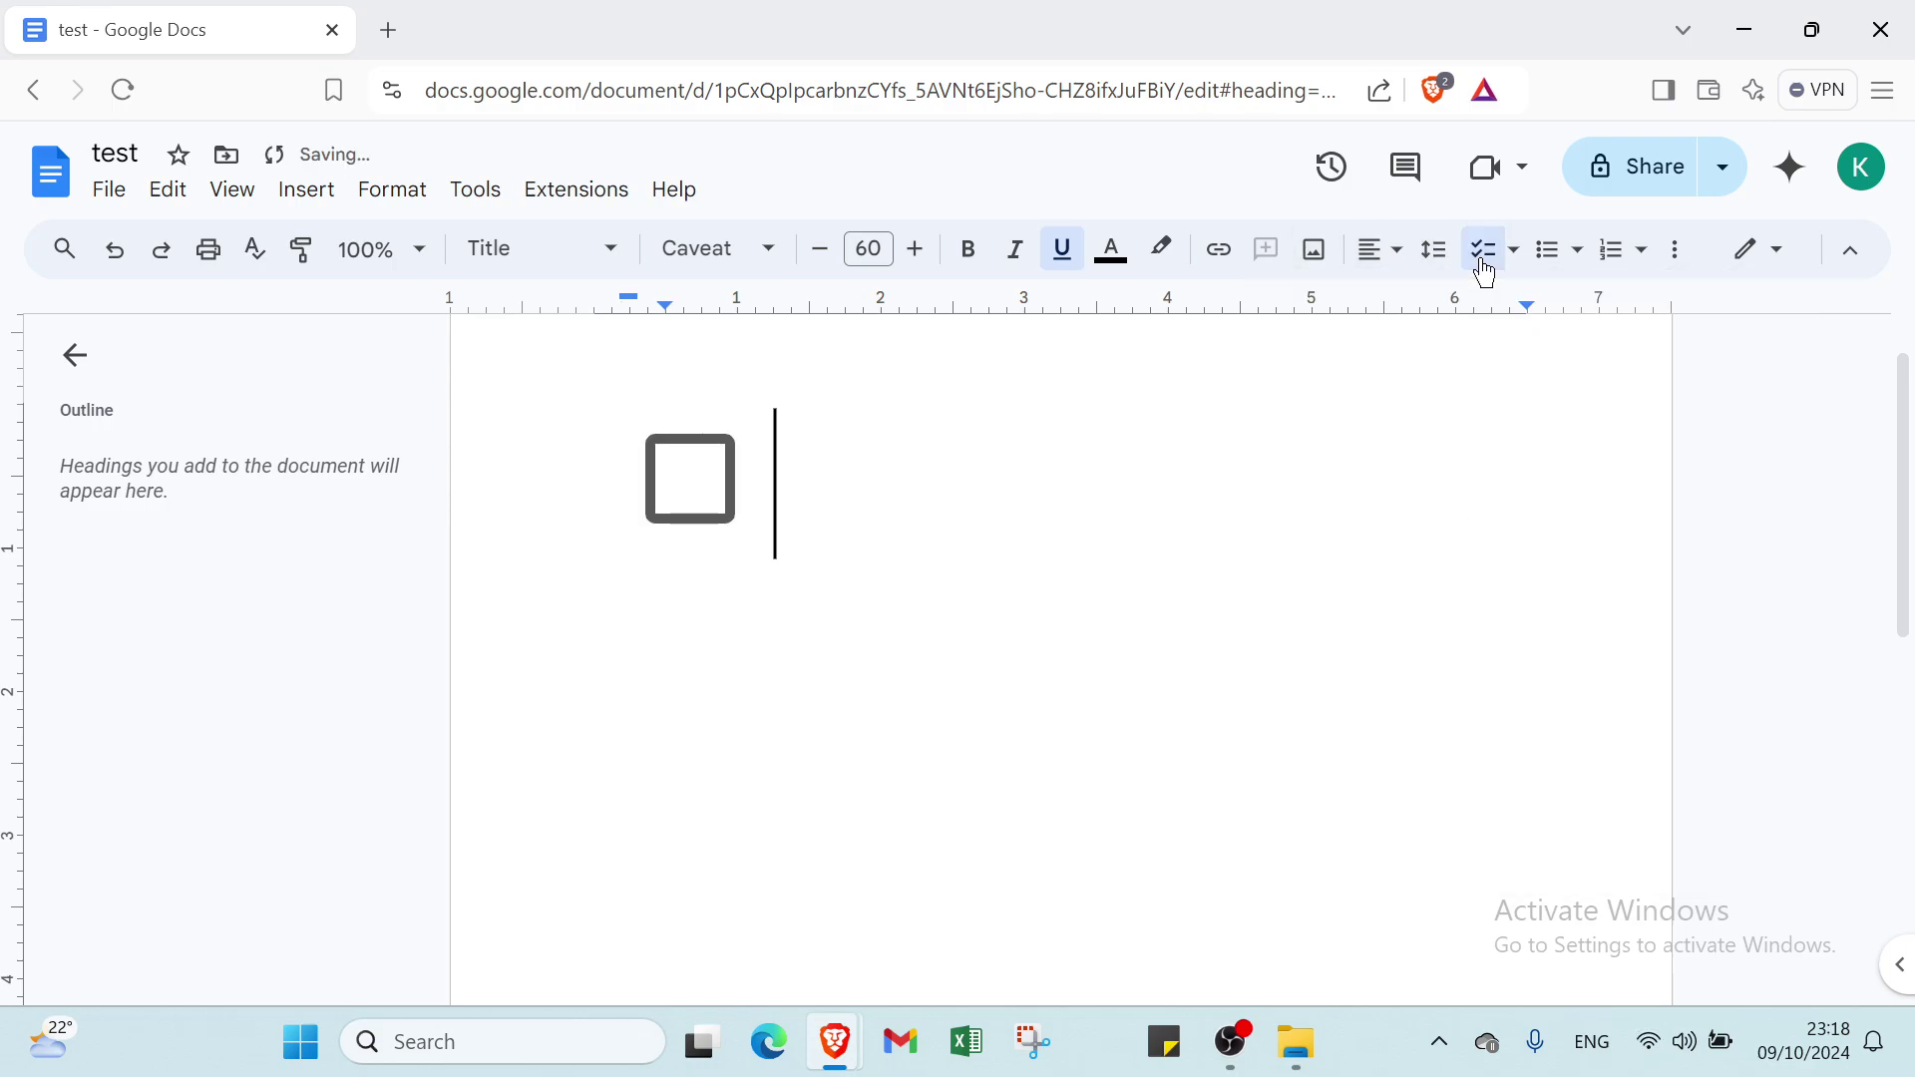
click(679, 492)
text(g)
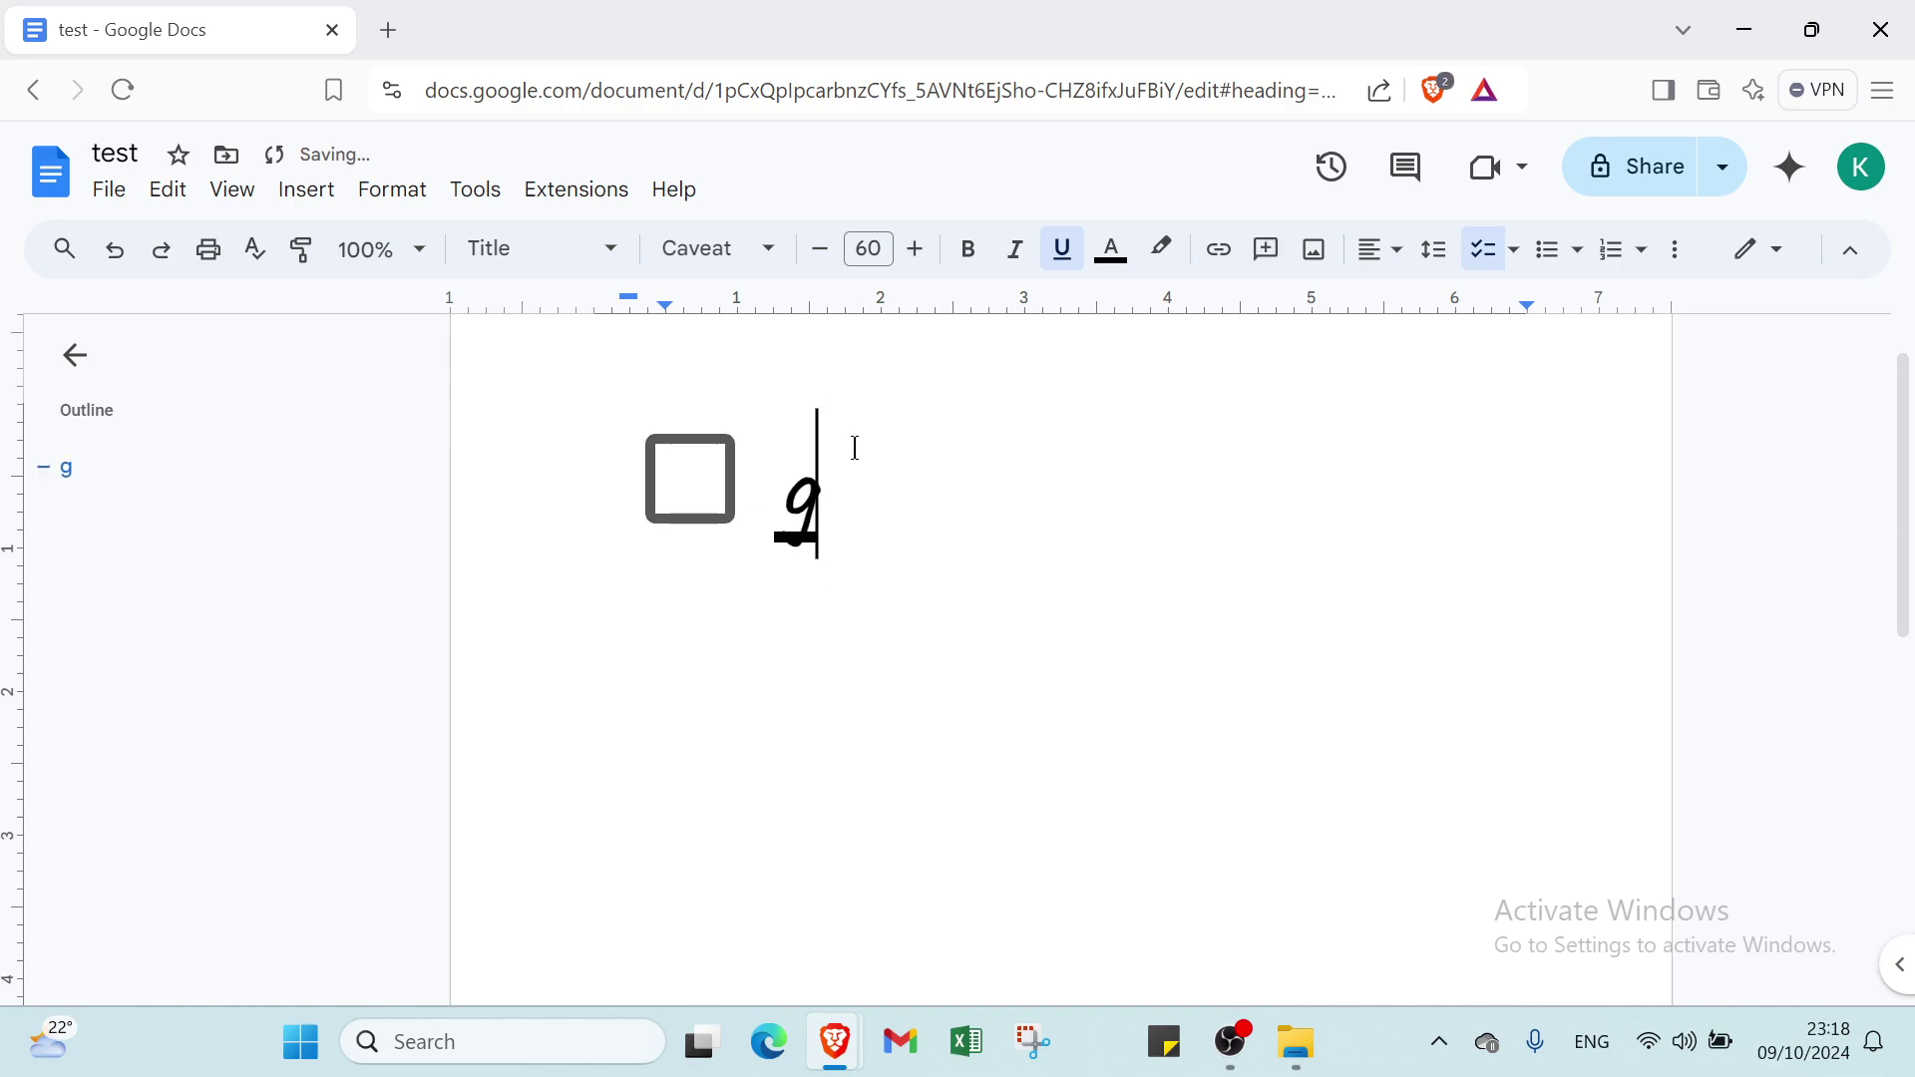
text(poooo)
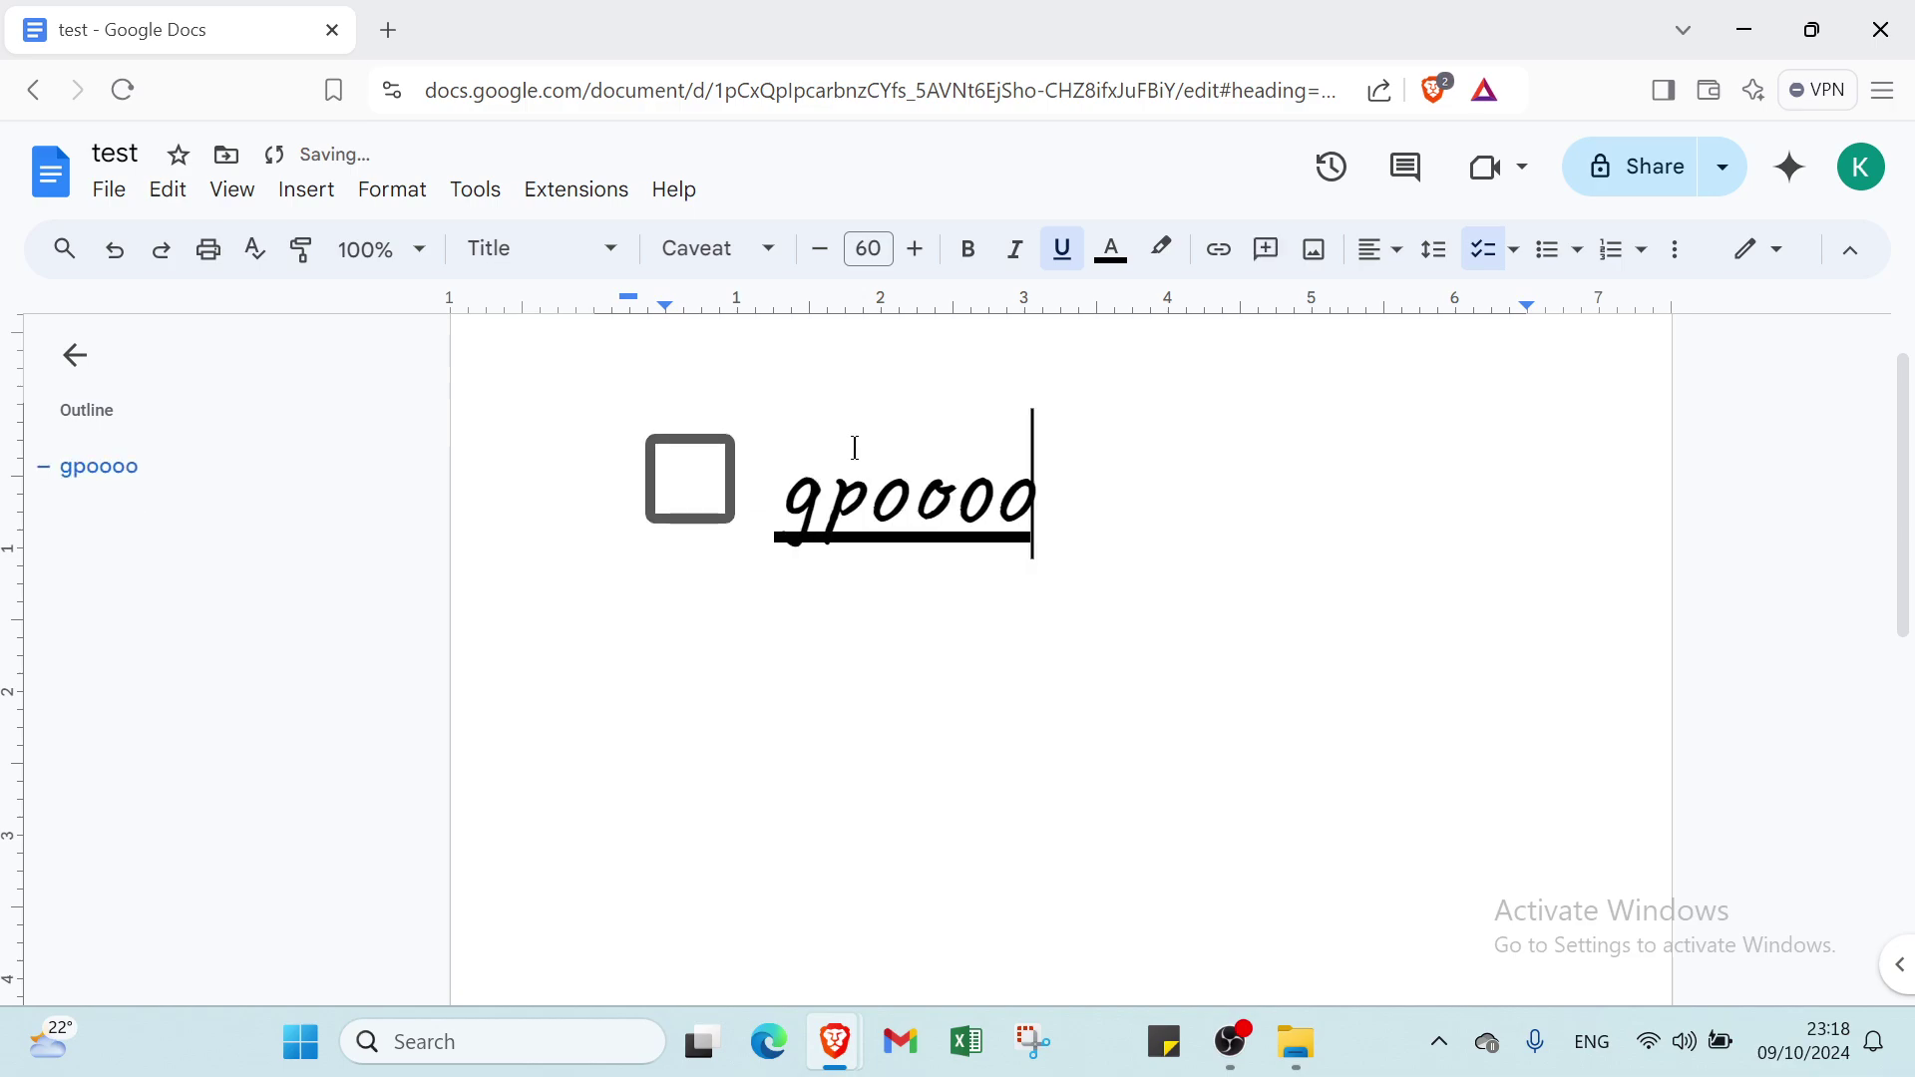
key(ctrl+alt+Return)
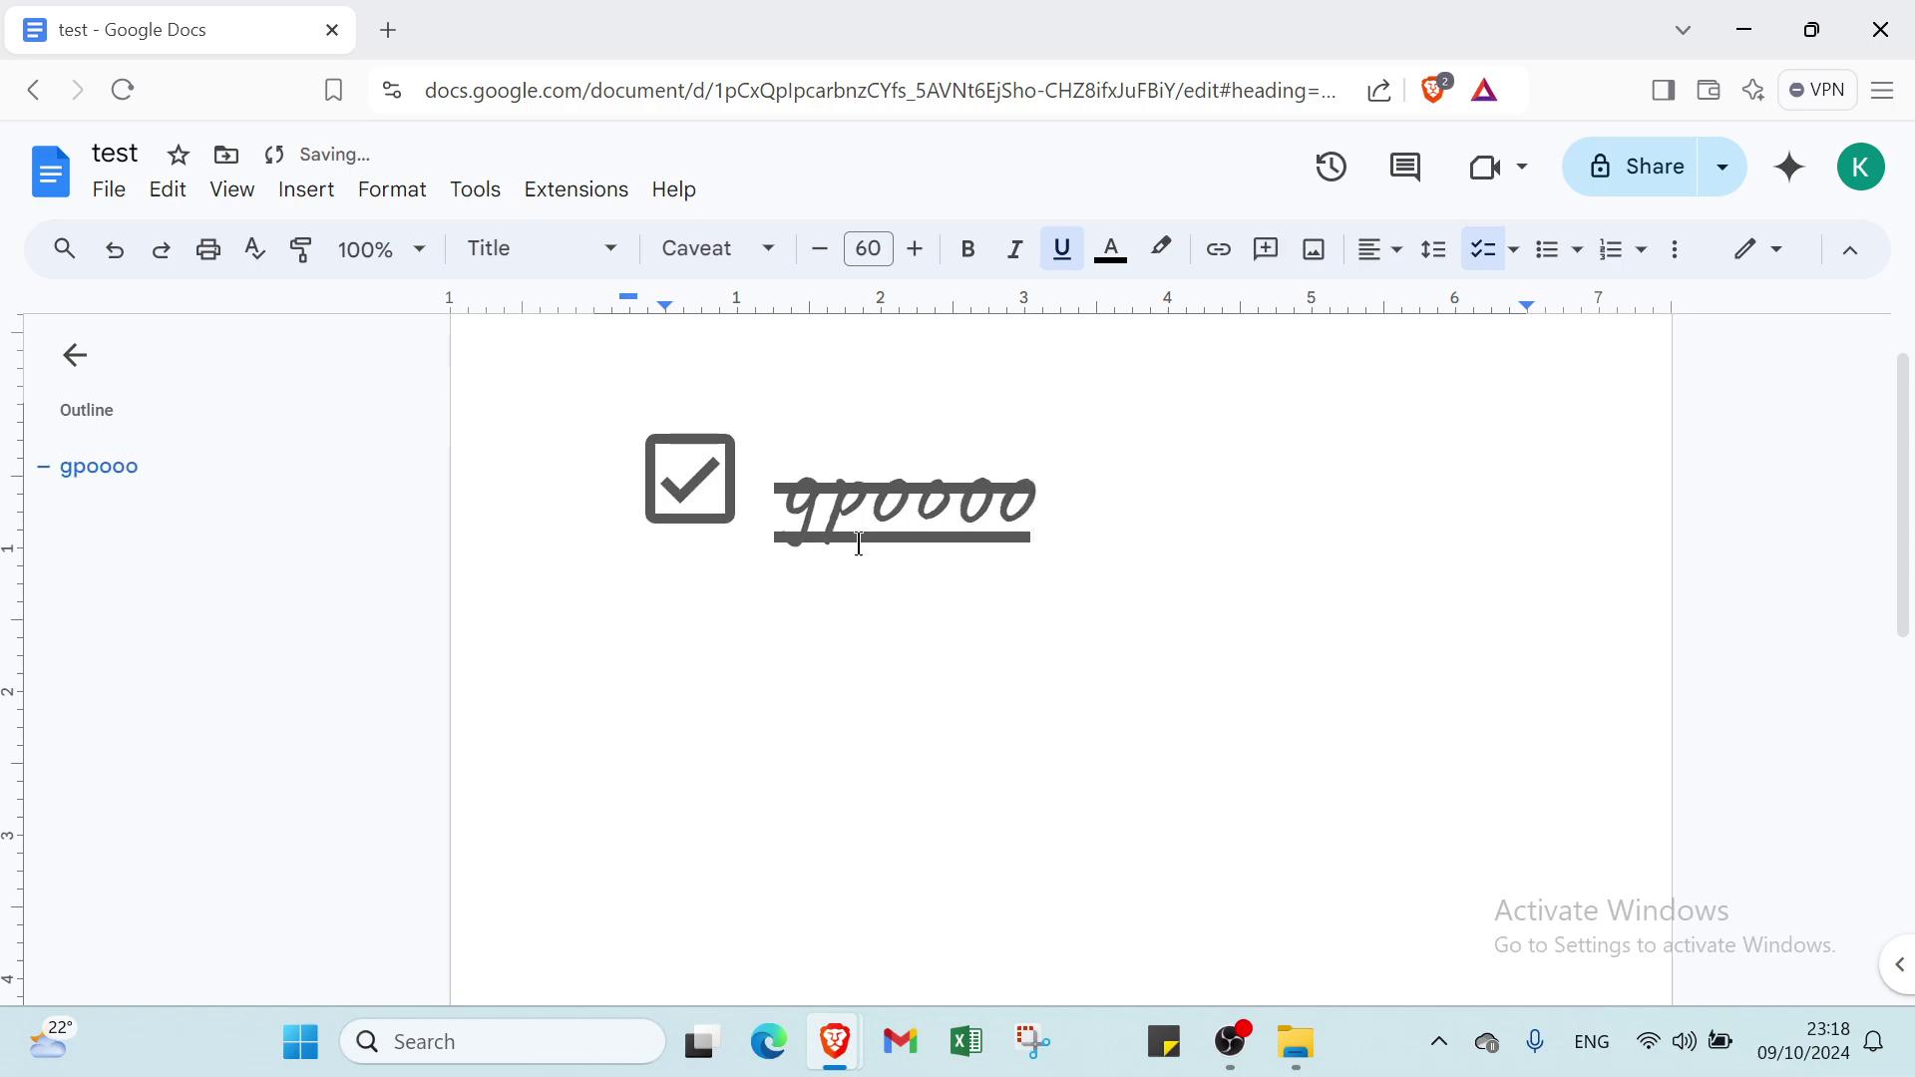
drag(1137, 453, 778, 509)
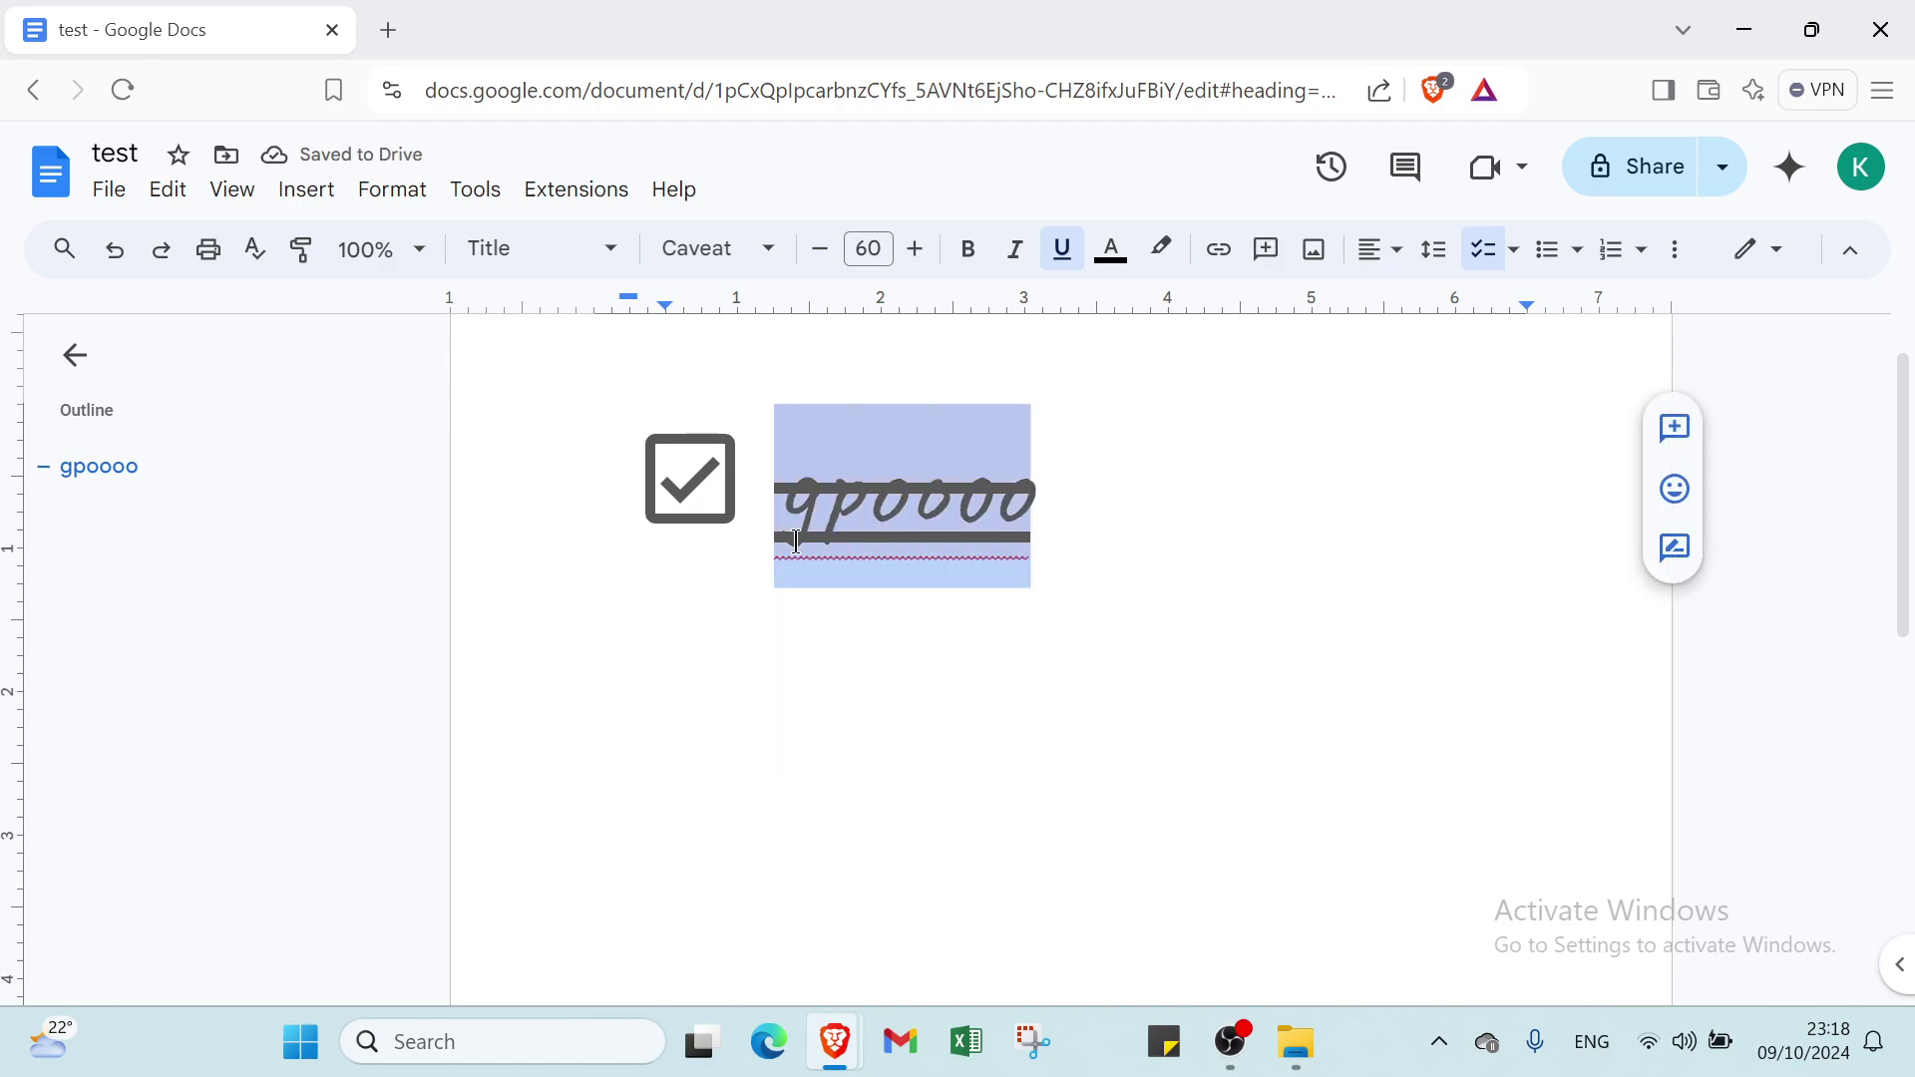
key(BackSpace)
key(BackSpace)
key(BackSpace)
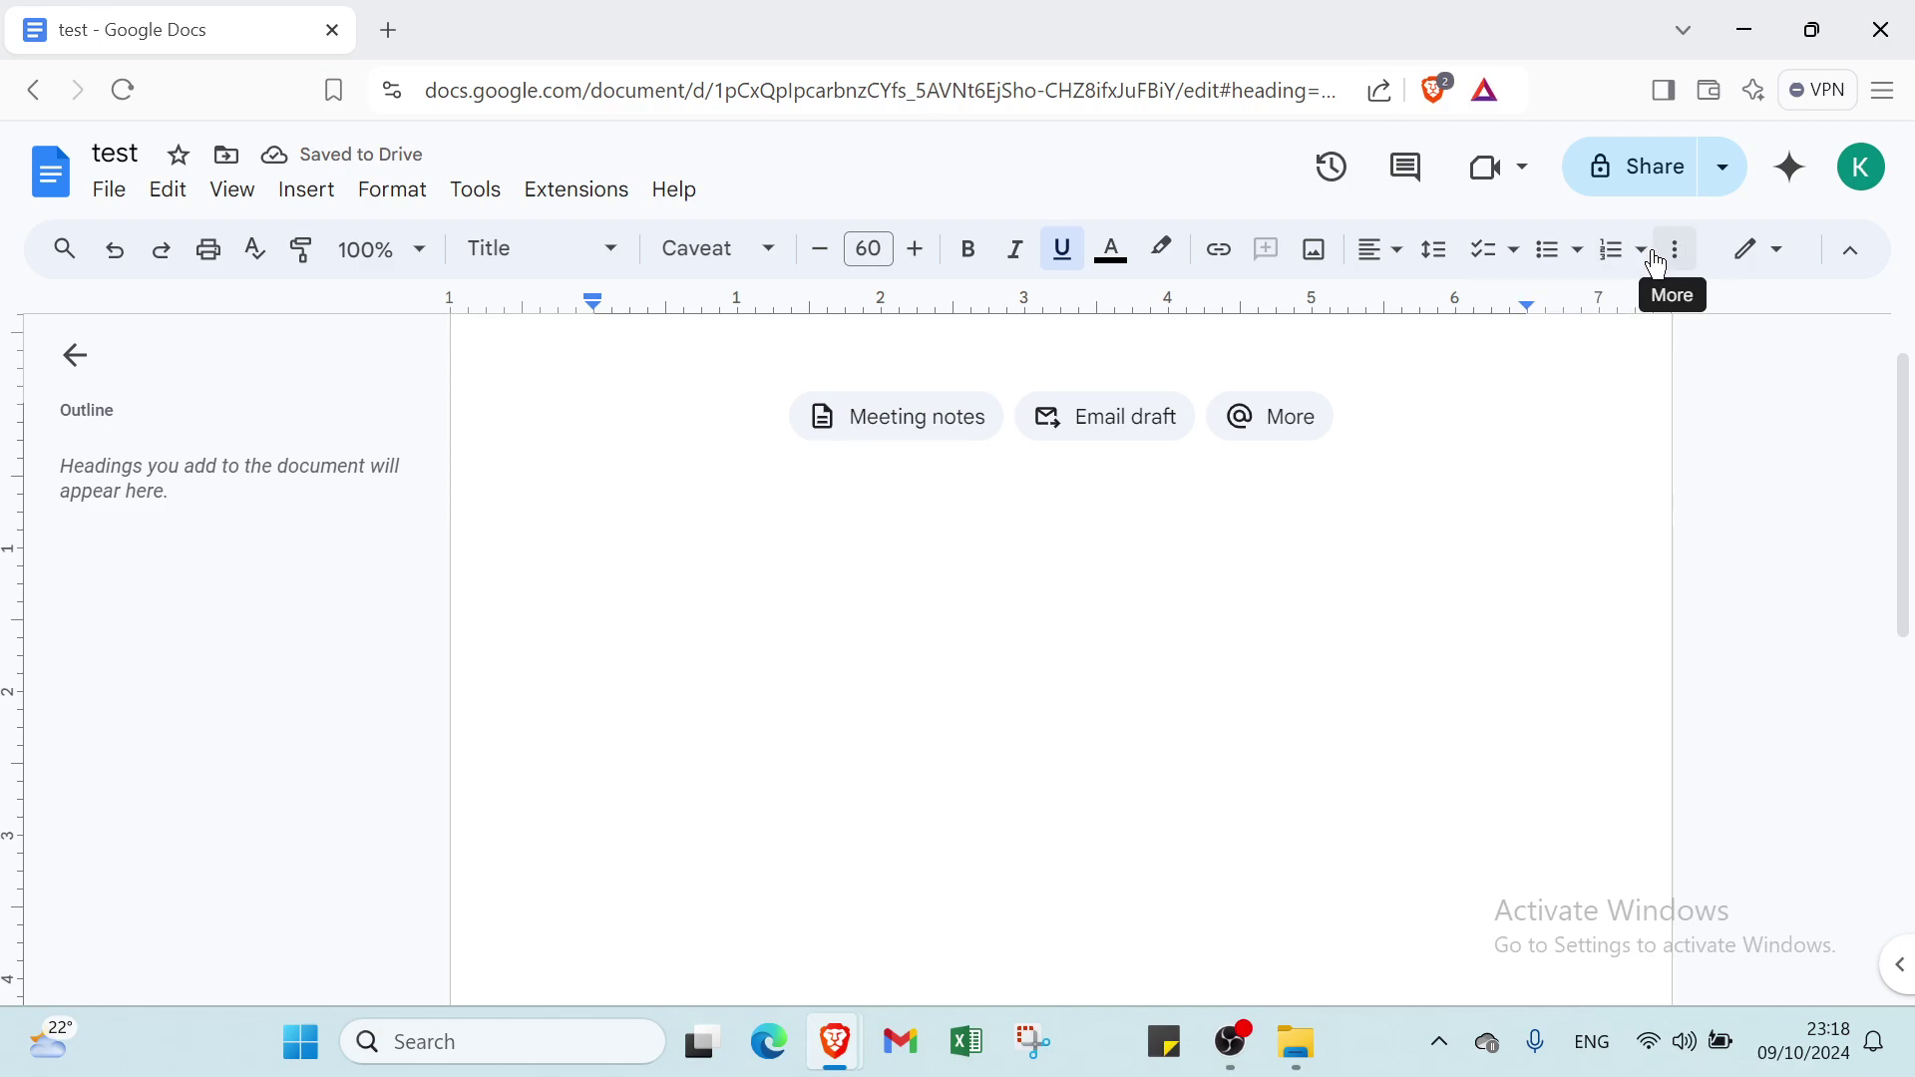
- Indent the empty paragraph from the More menu, then clear all its formatting
click(1655, 254)
click(1624, 308)
click(1671, 309)
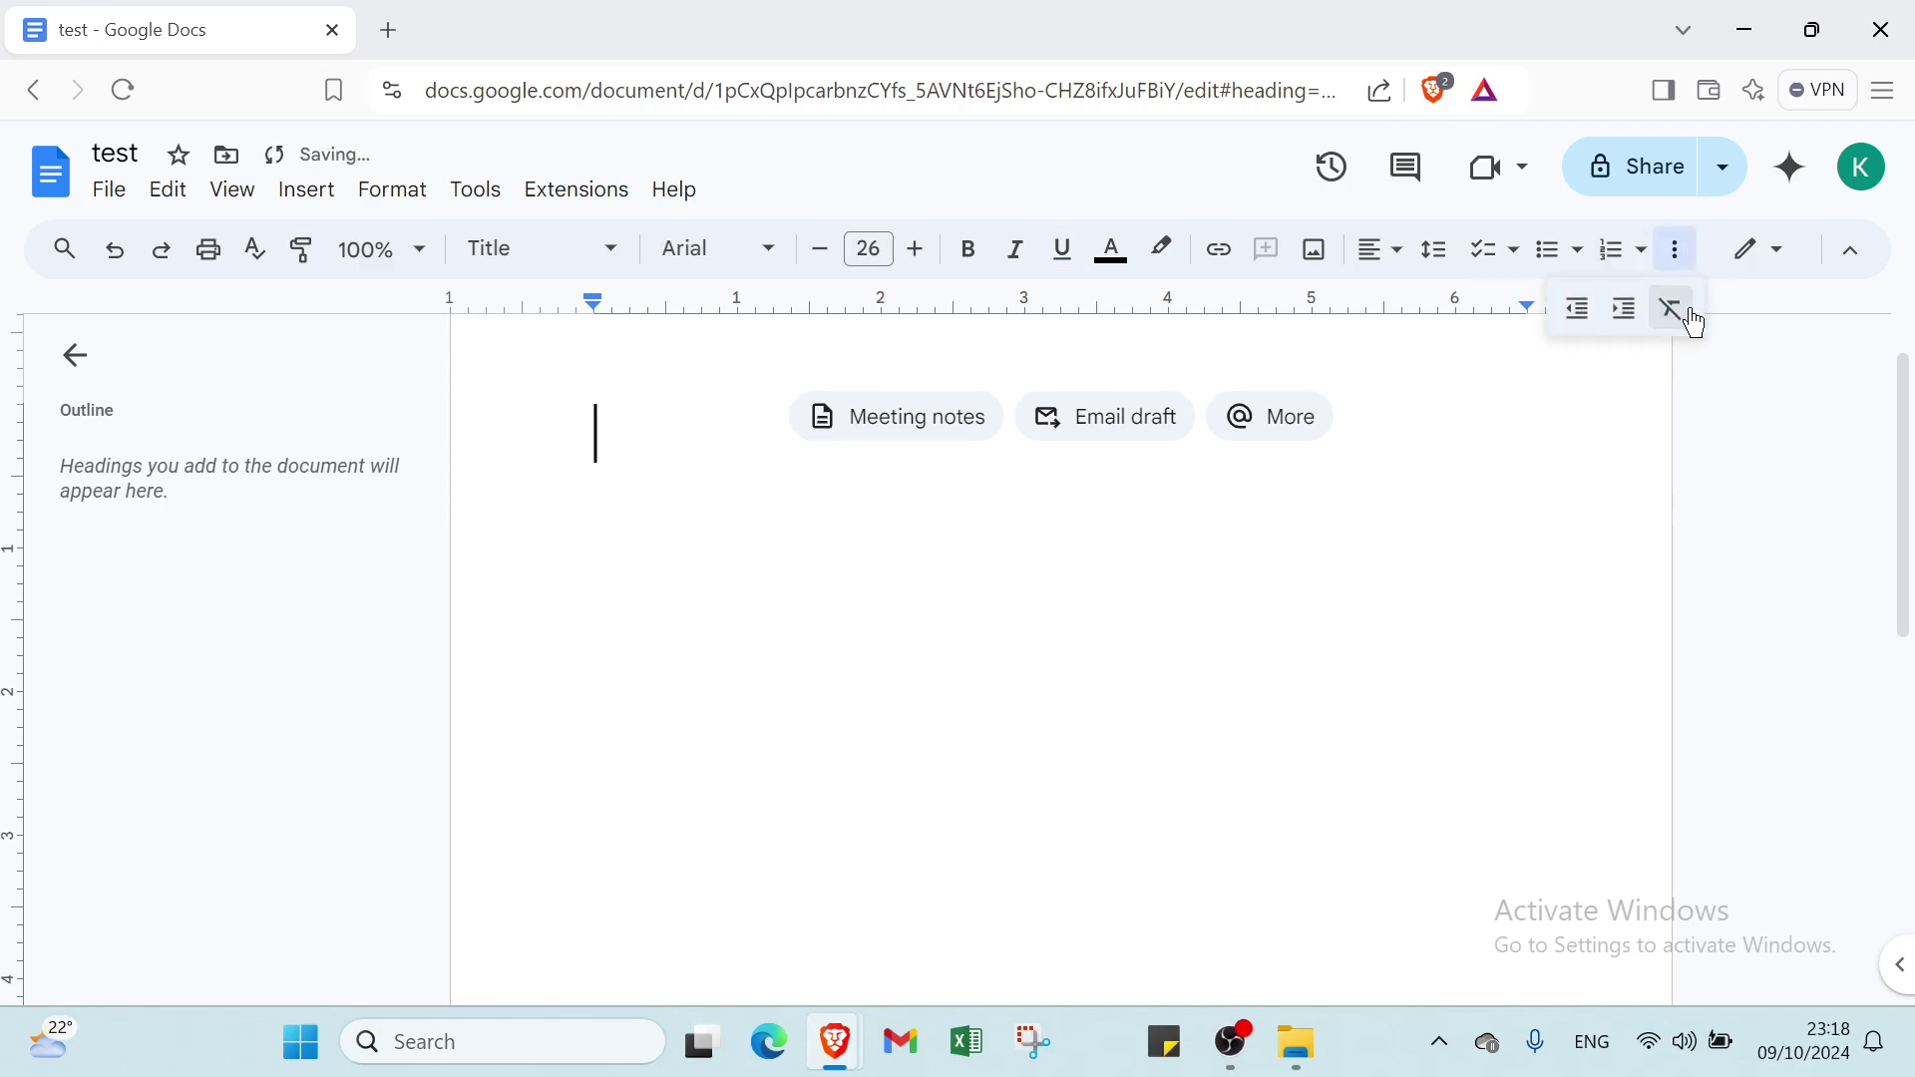
- View the editing-mode choices, then hide the menus and show them again
click(1745, 257)
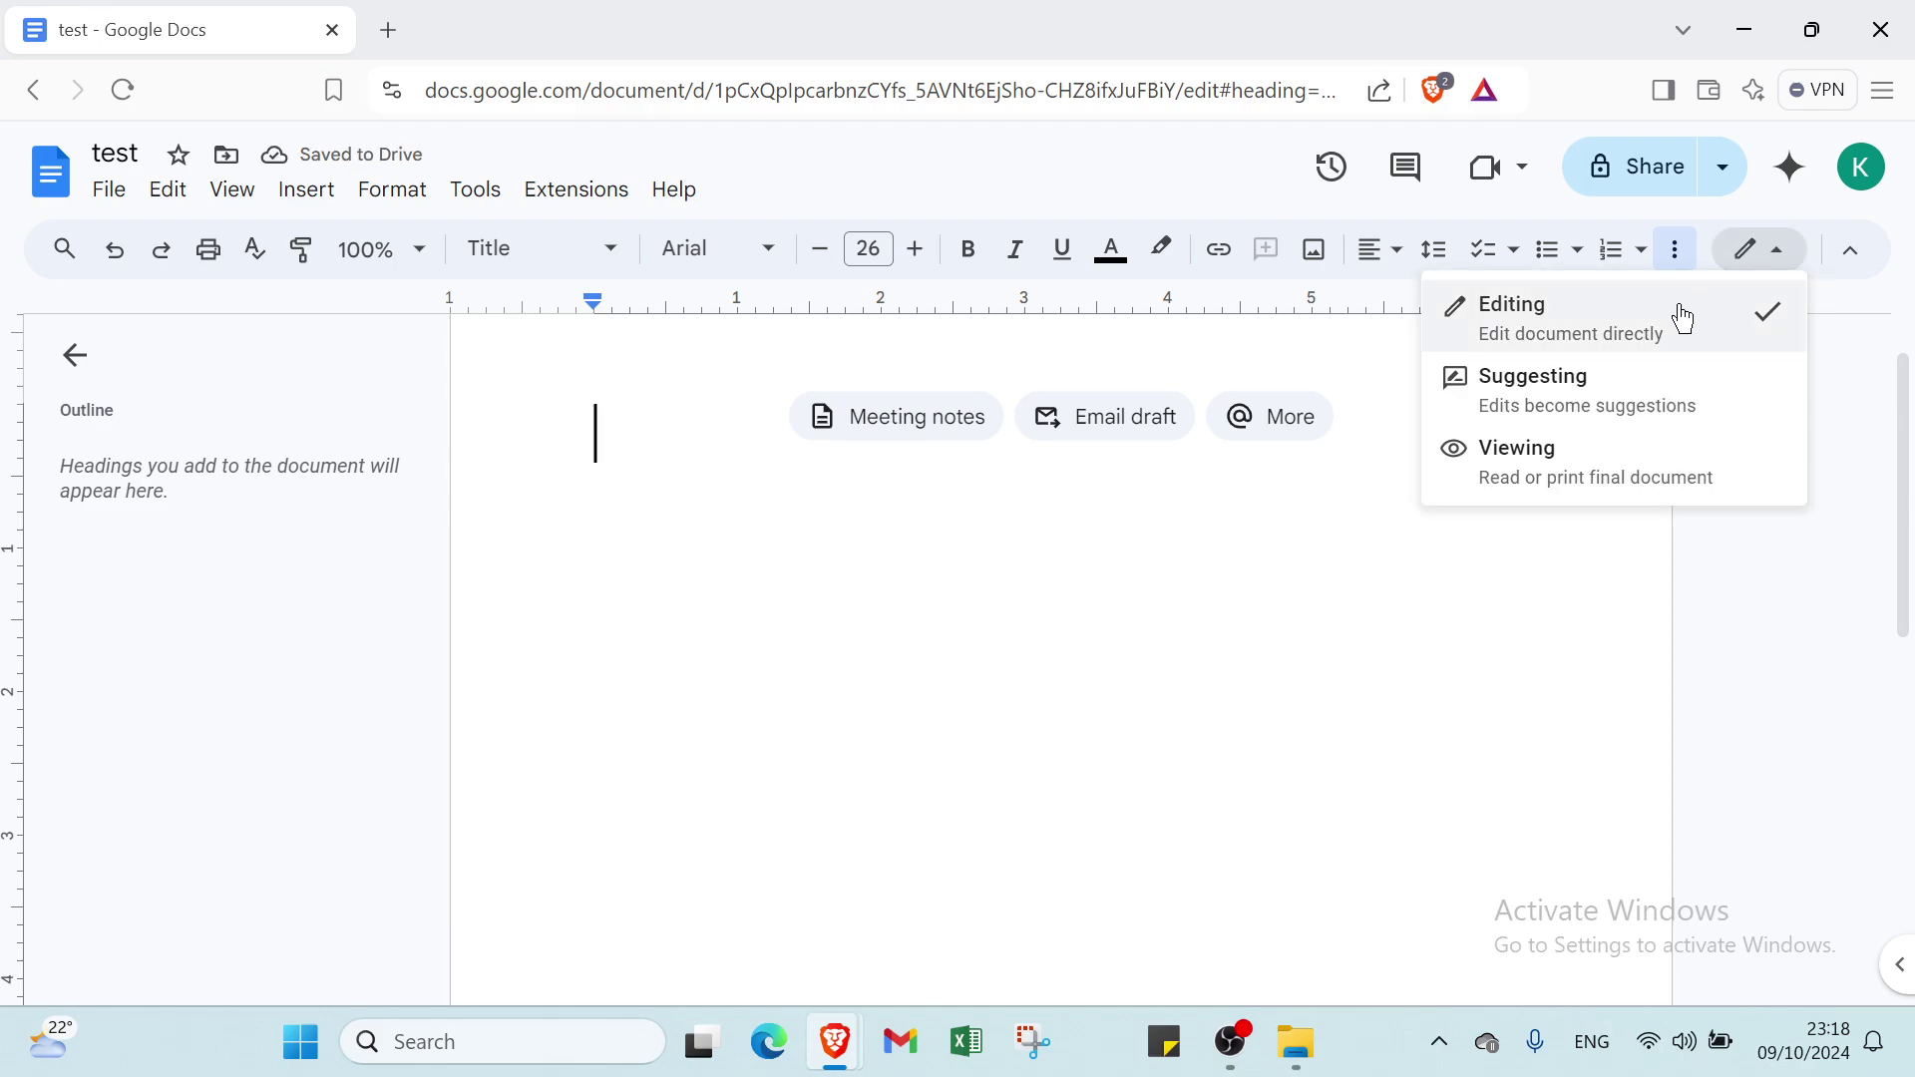
click(1862, 257)
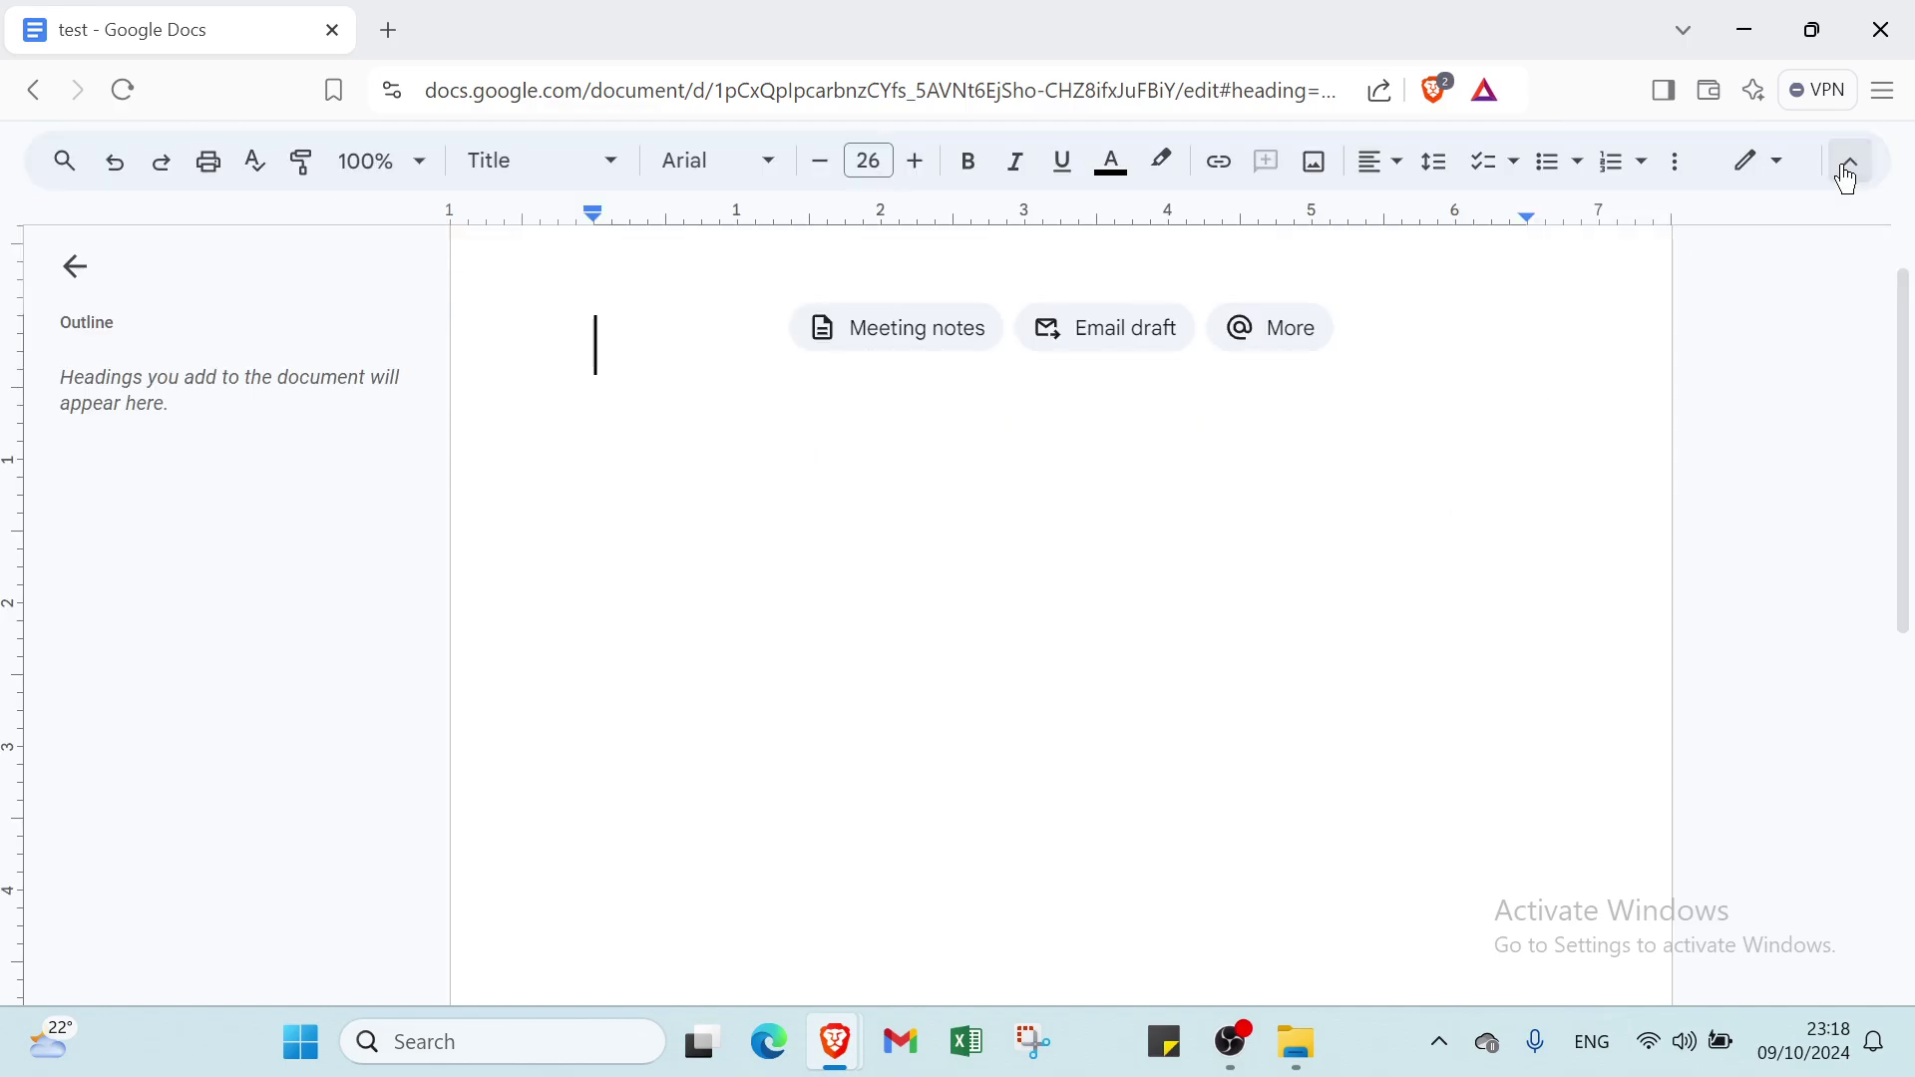
click(1846, 171)
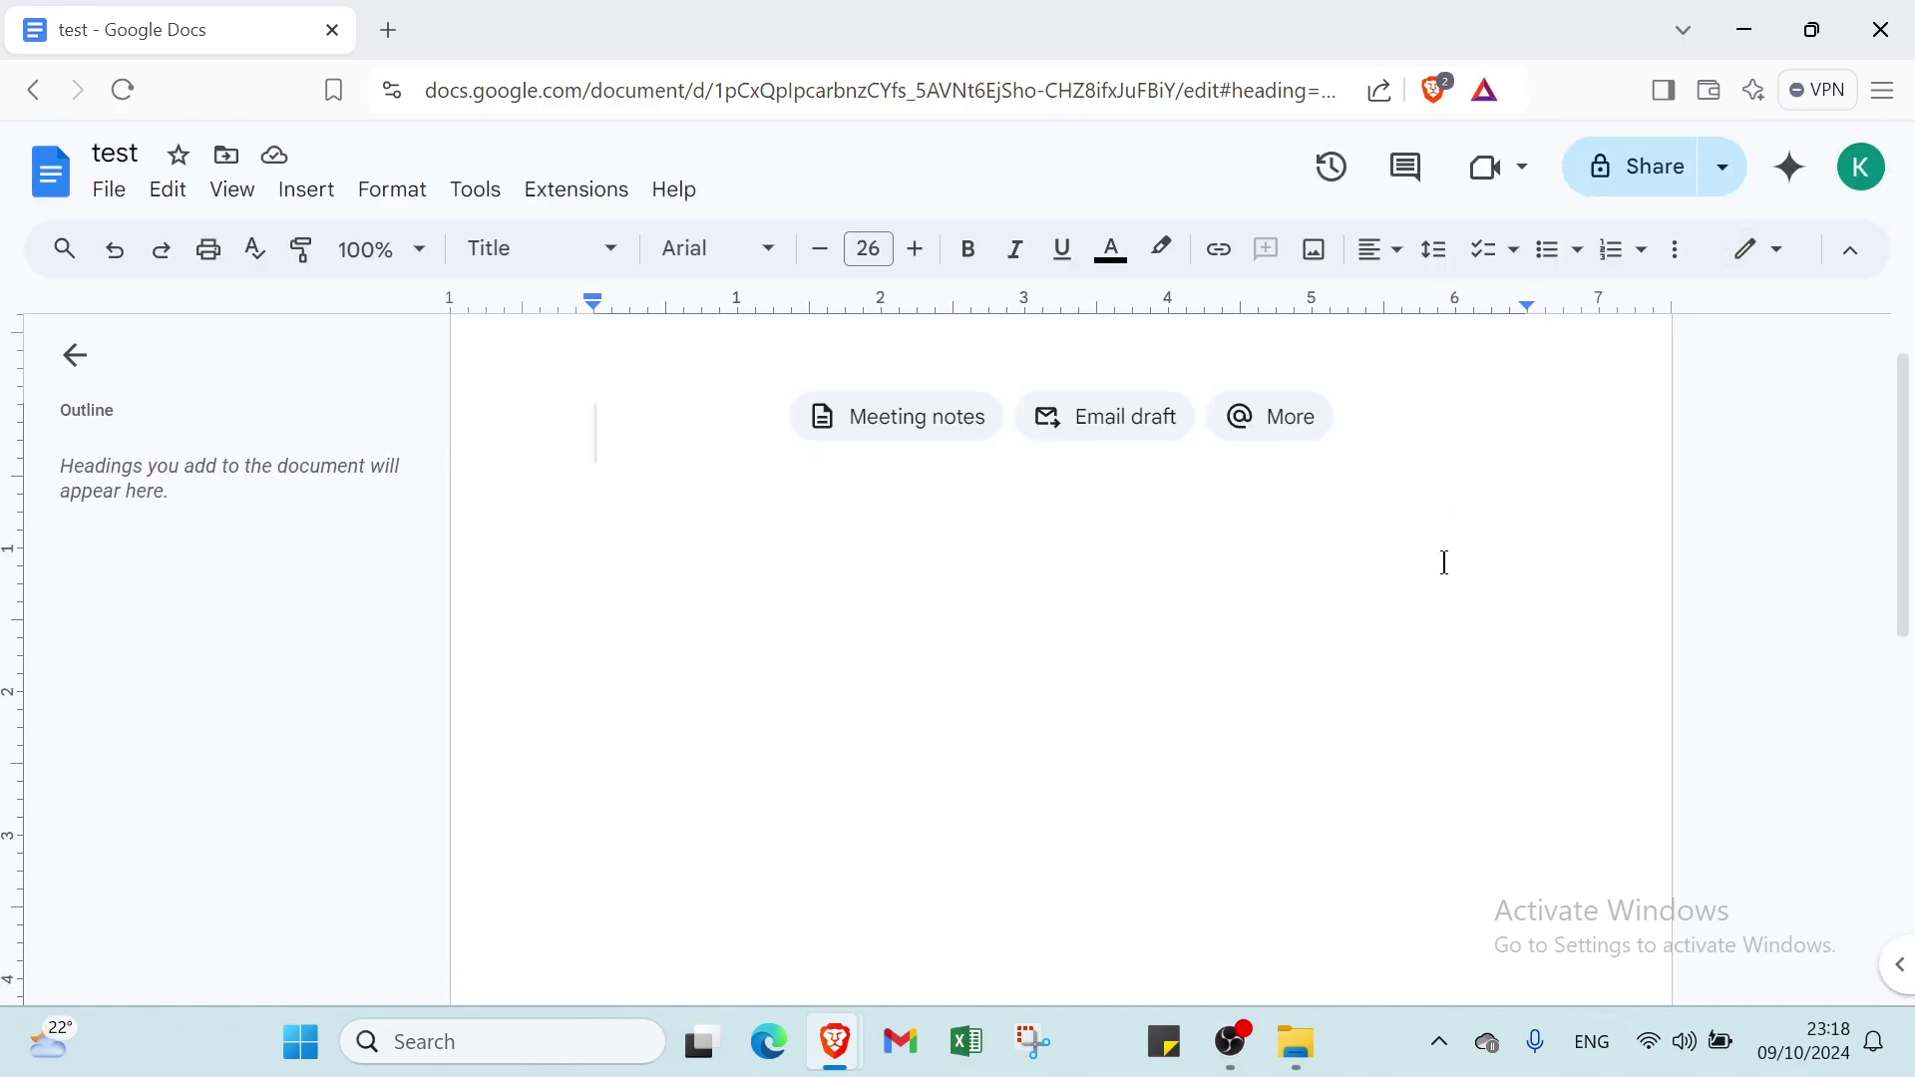
text(jjj)
mouse_move(1496, 442)
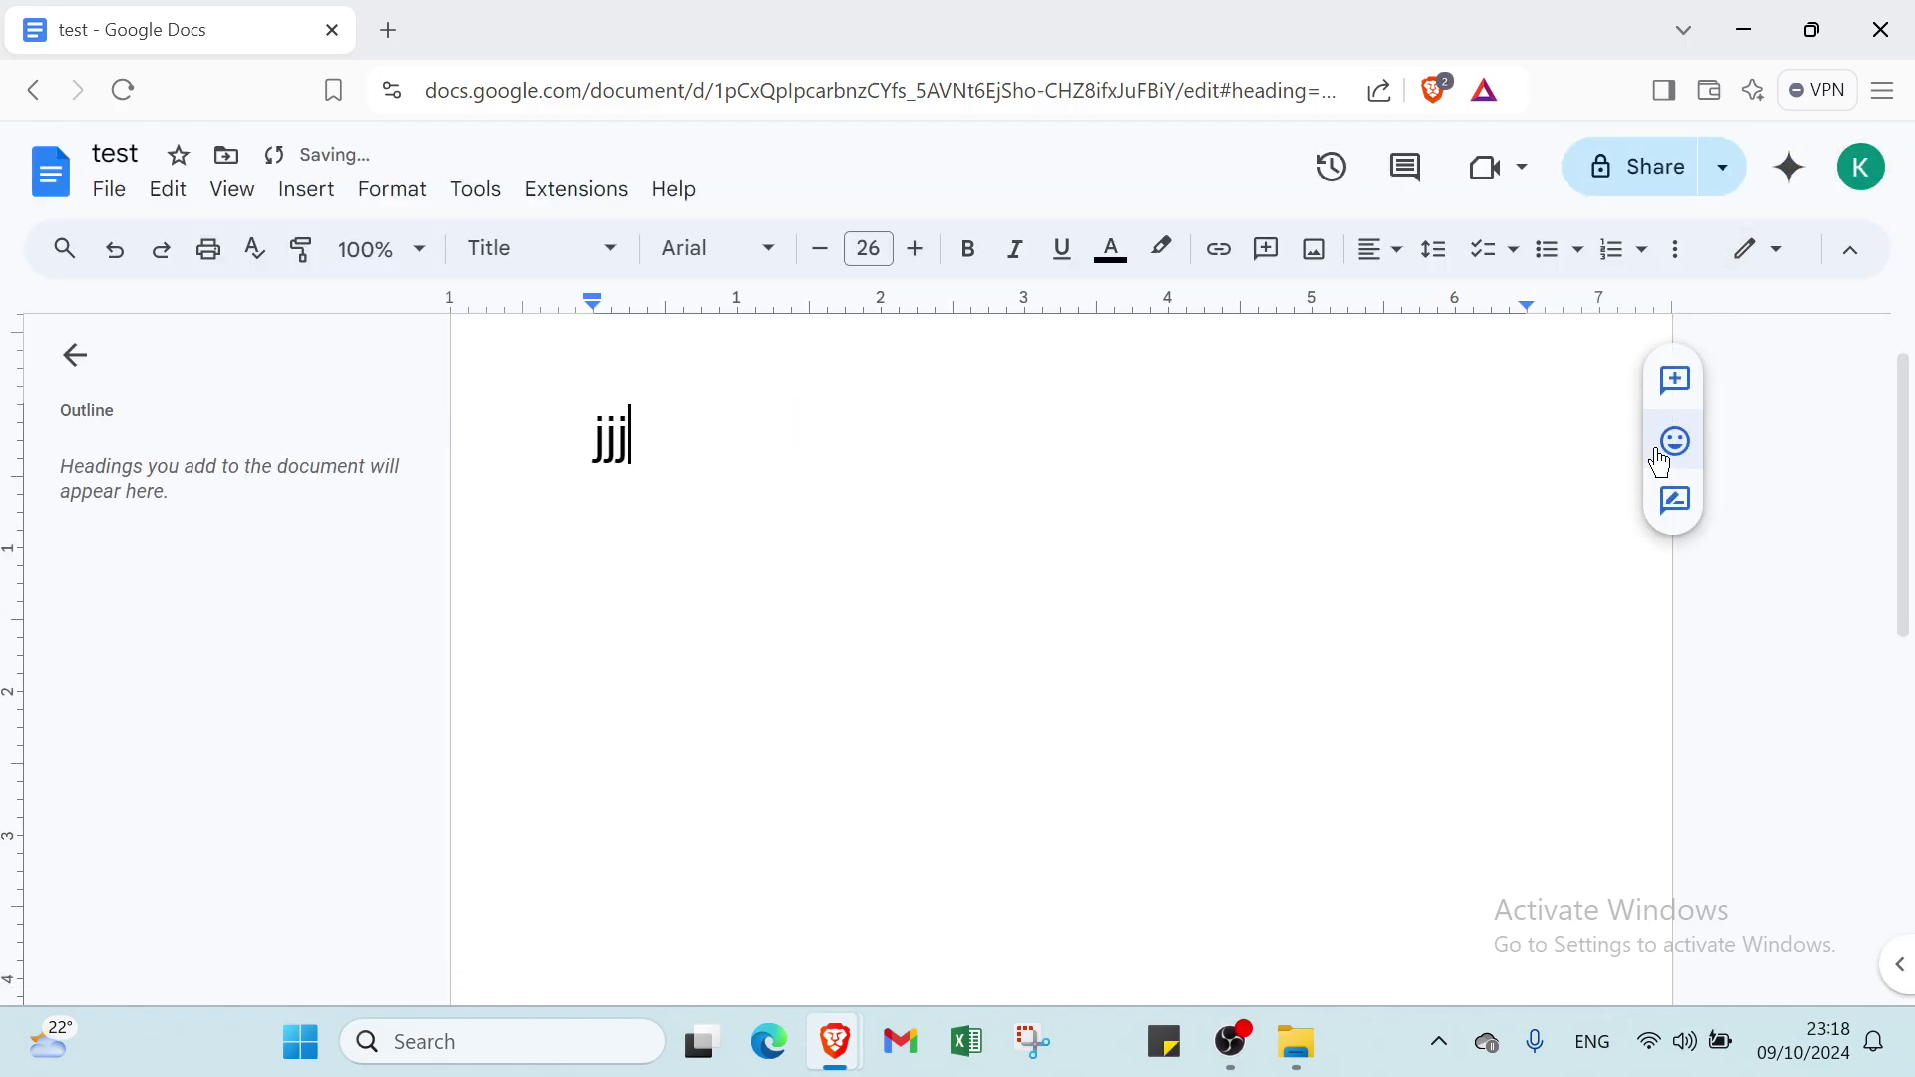
- Try adding a comment and an emoji reaction on 'jjj', dismissing both
click(1673, 387)
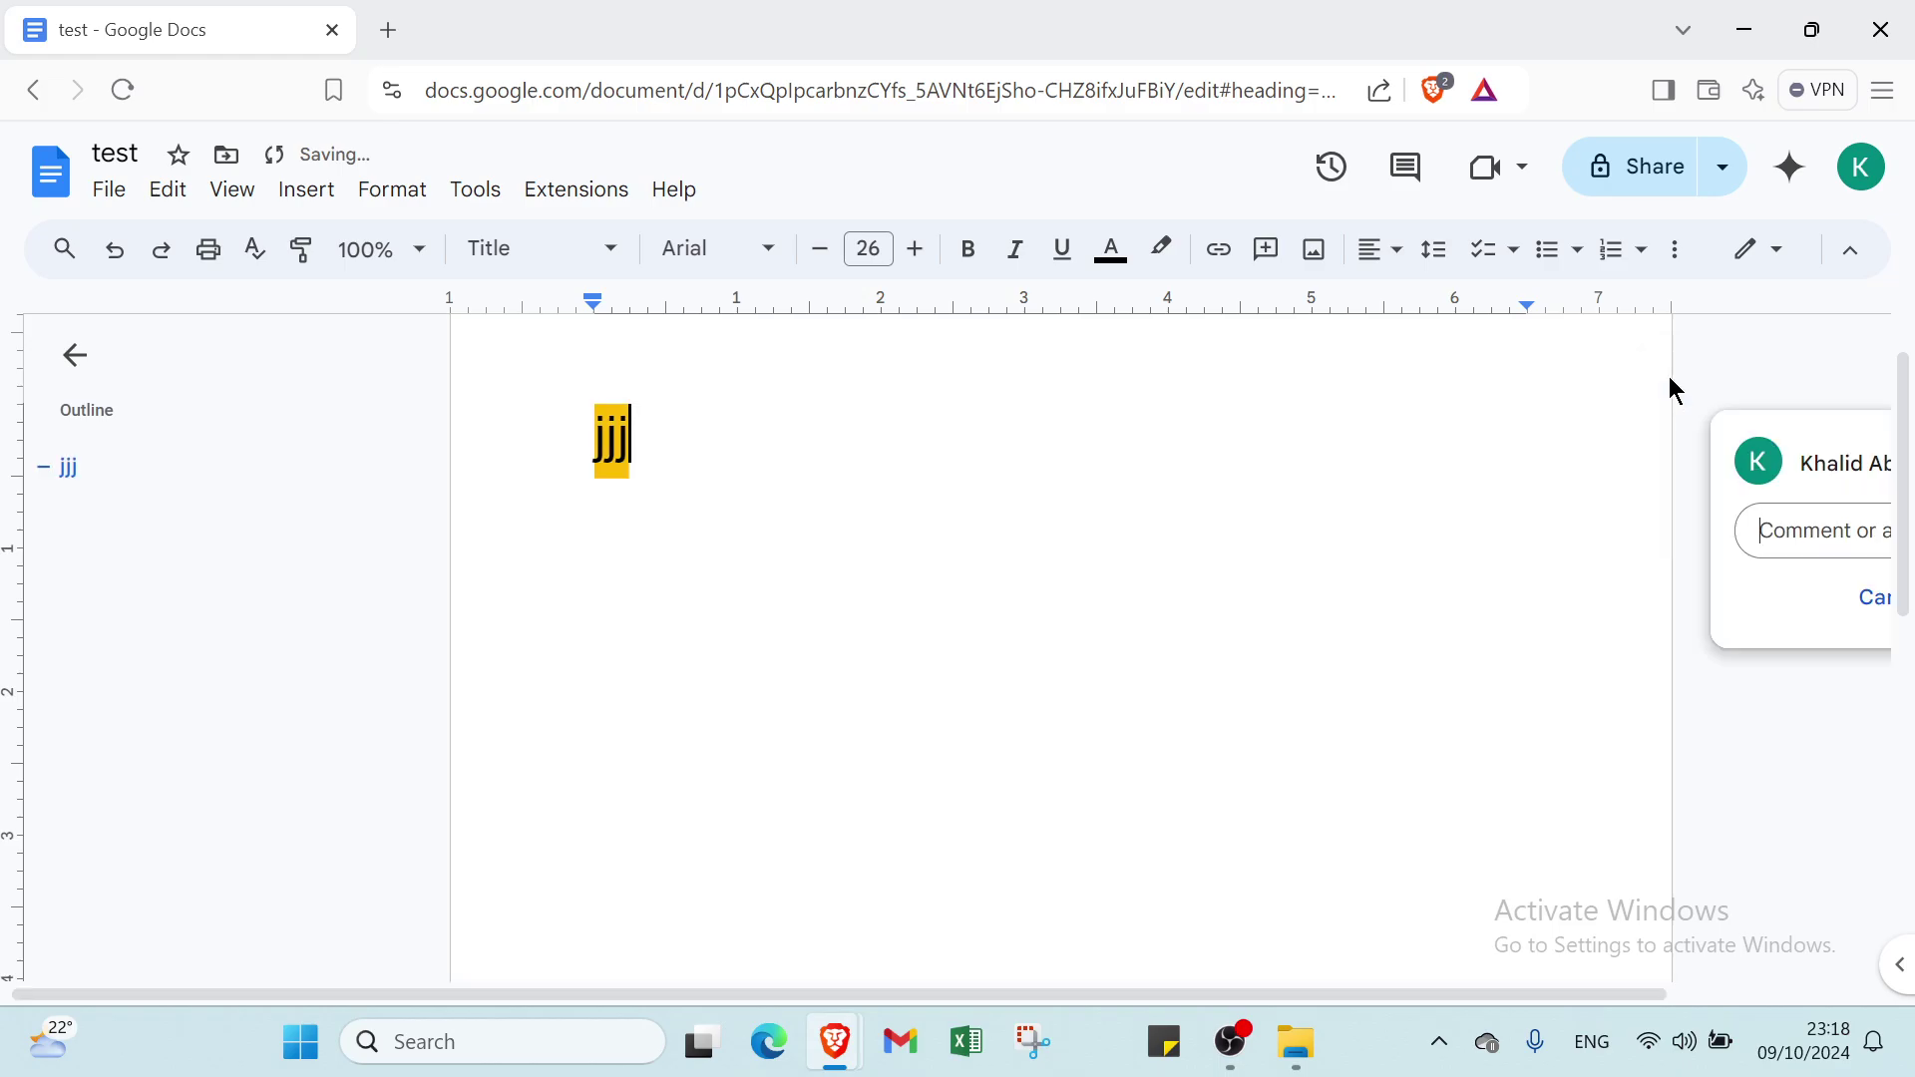
key(Escape)
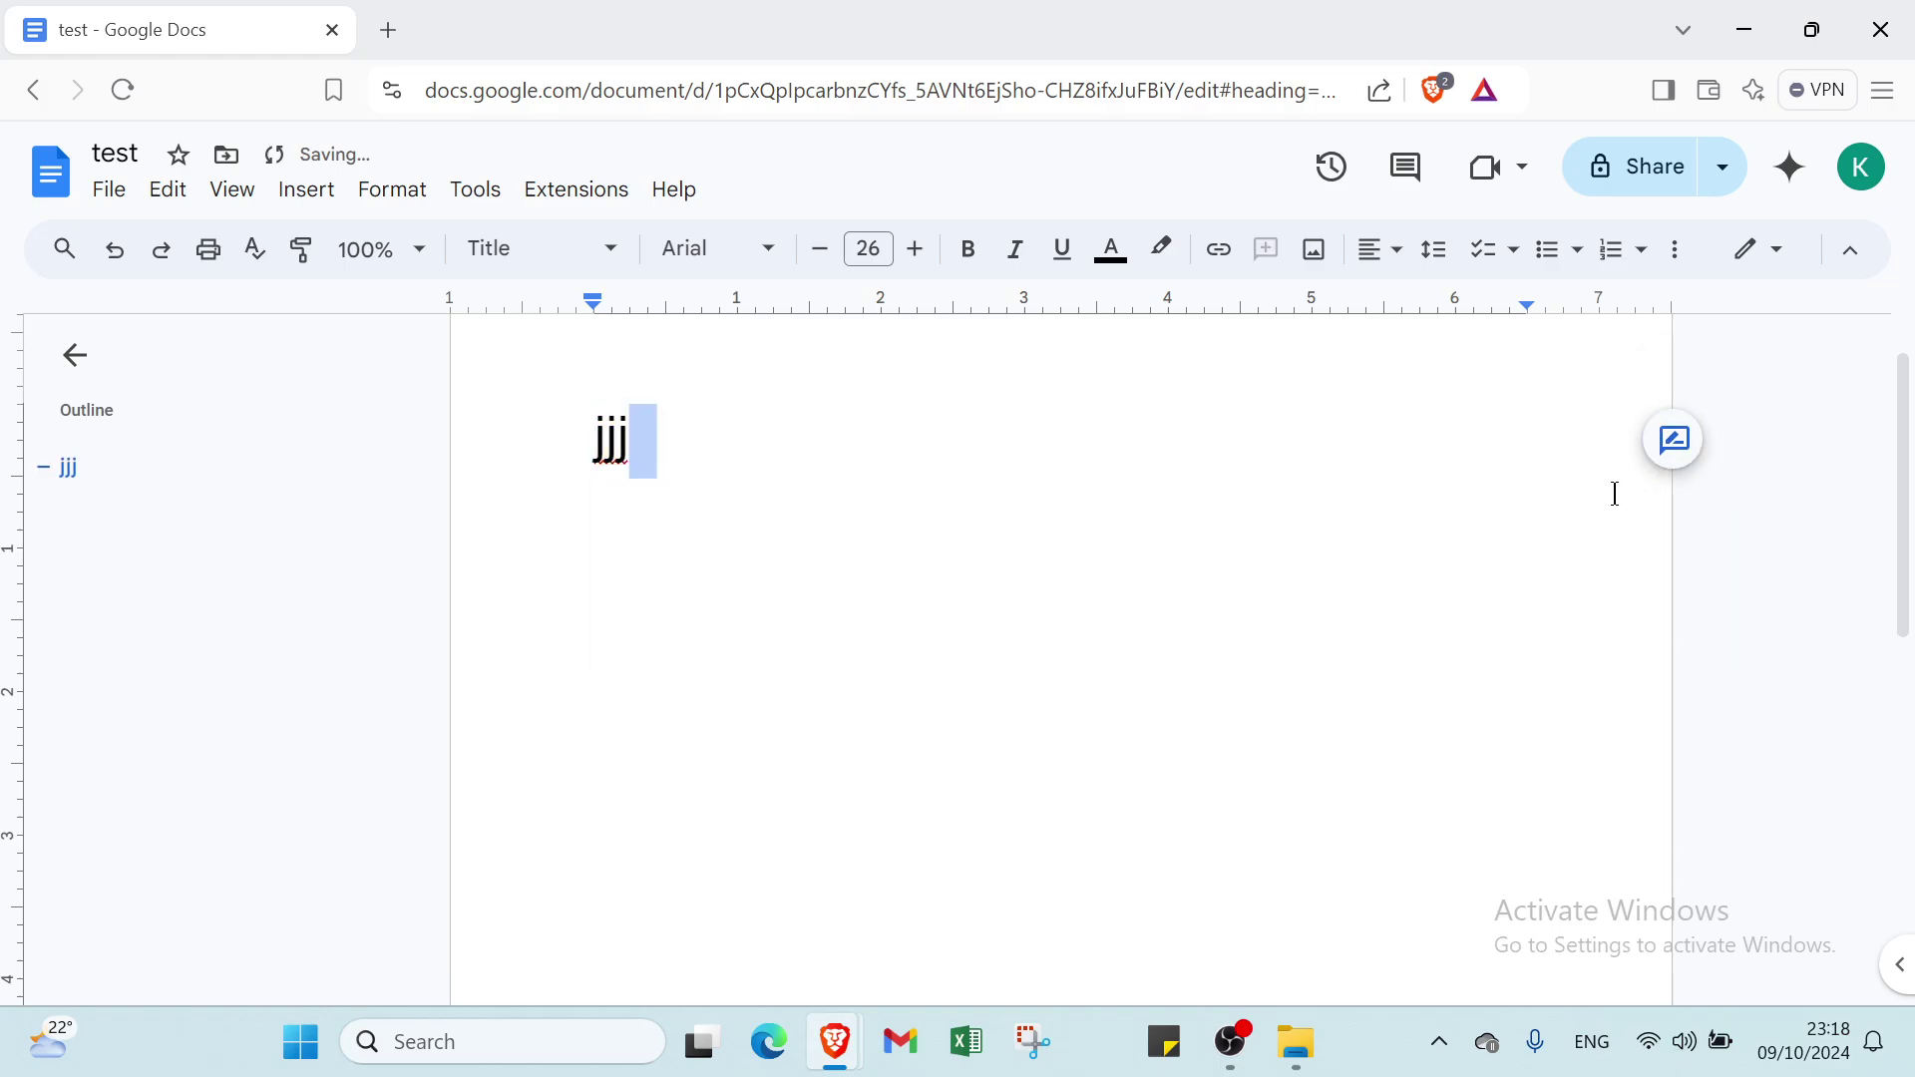
click(1643, 430)
click(1674, 440)
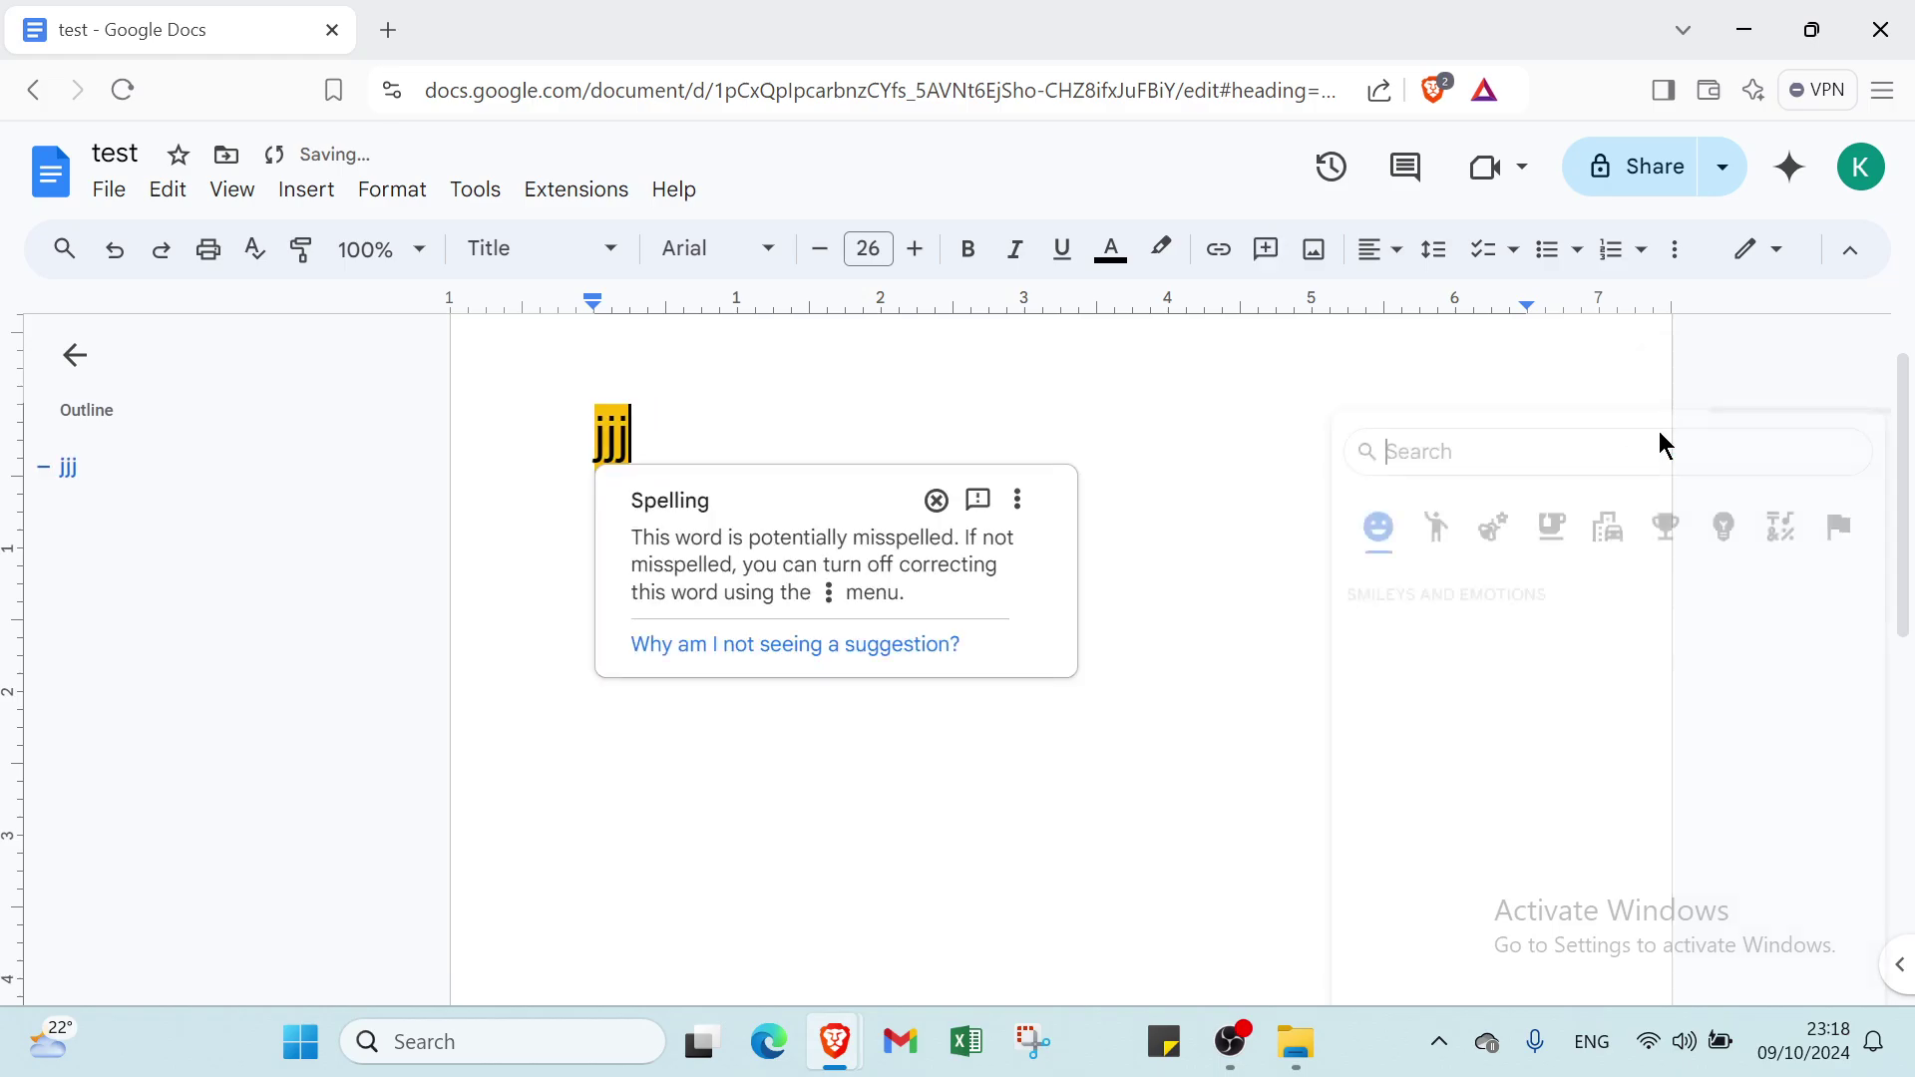
scroll(1437, 748, down, 3)
scroll(1436, 748, down, 3)
click(1178, 446)
- Check the spelling note, delete 'jjj', then open a new tab and close the Docs tab
click(1578, 519)
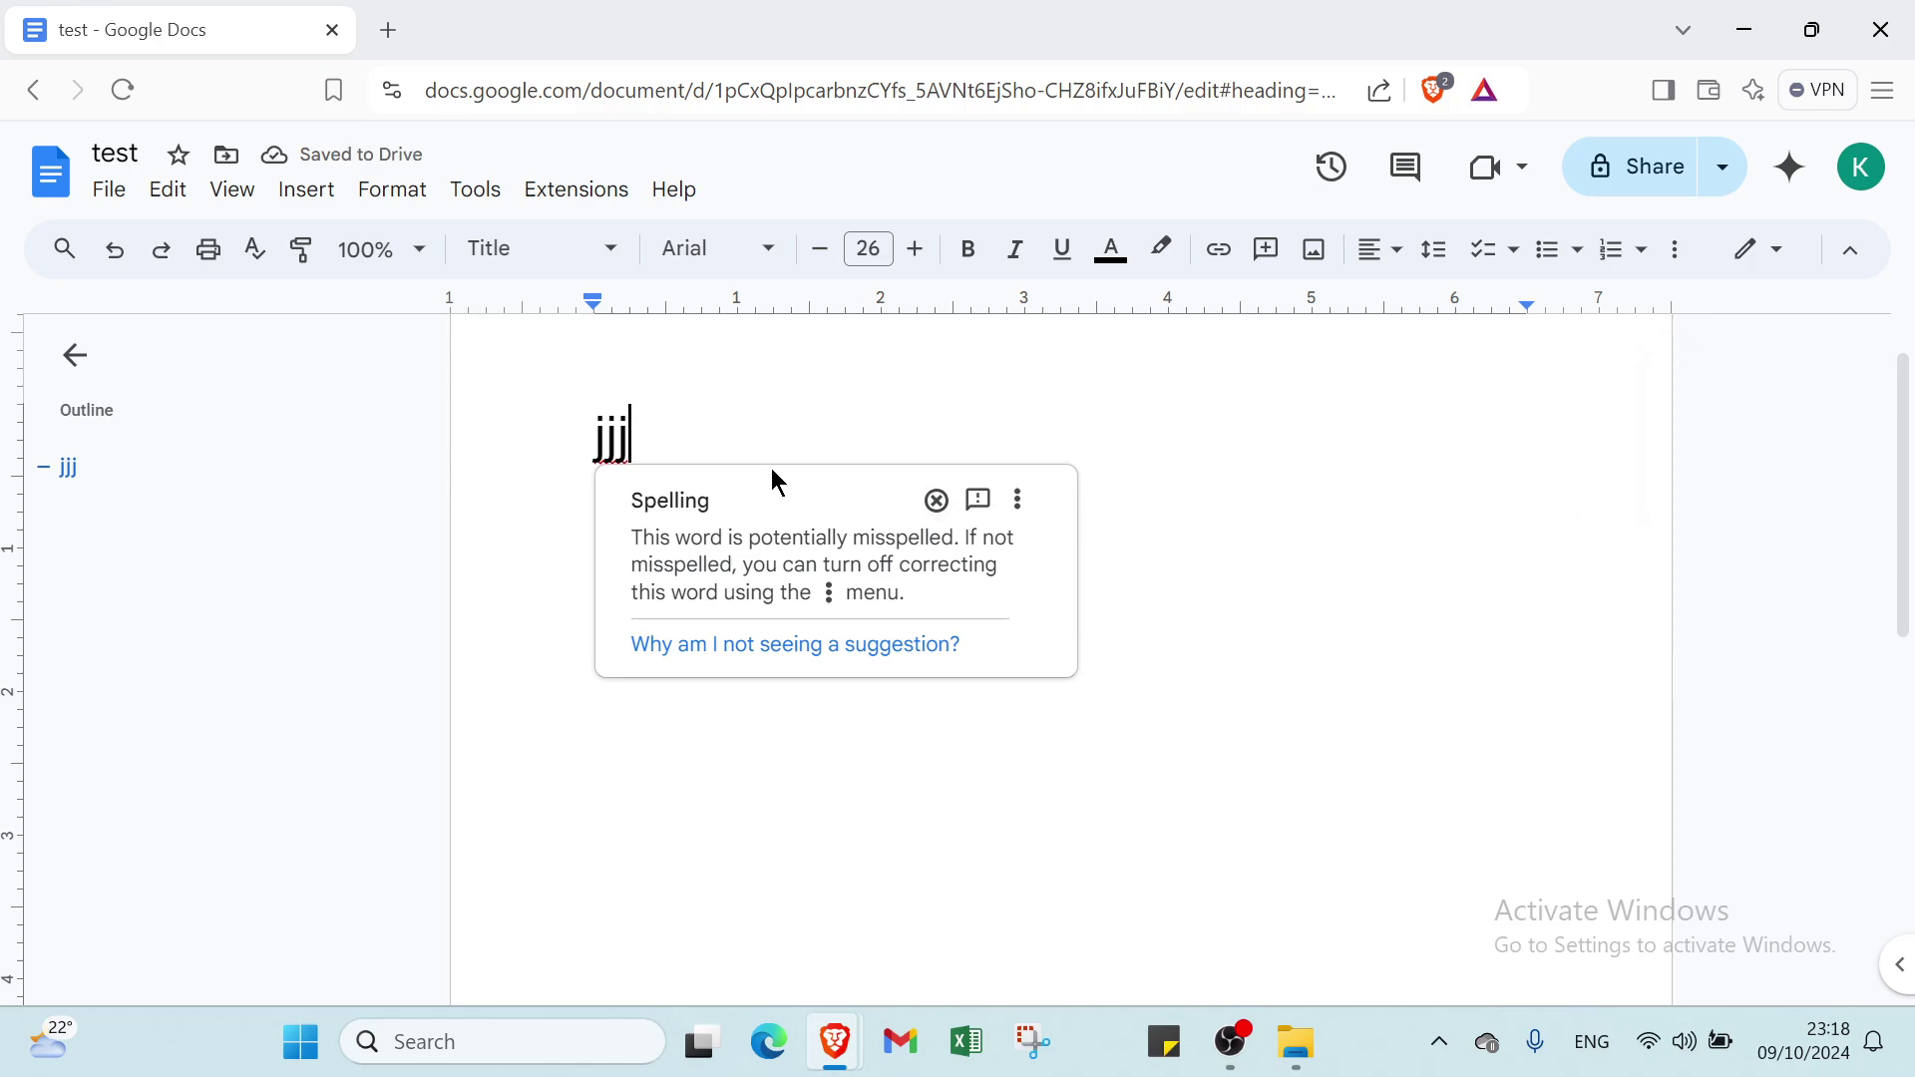
key(BackSpace)
key(BackSpace)
key(BackSpace)
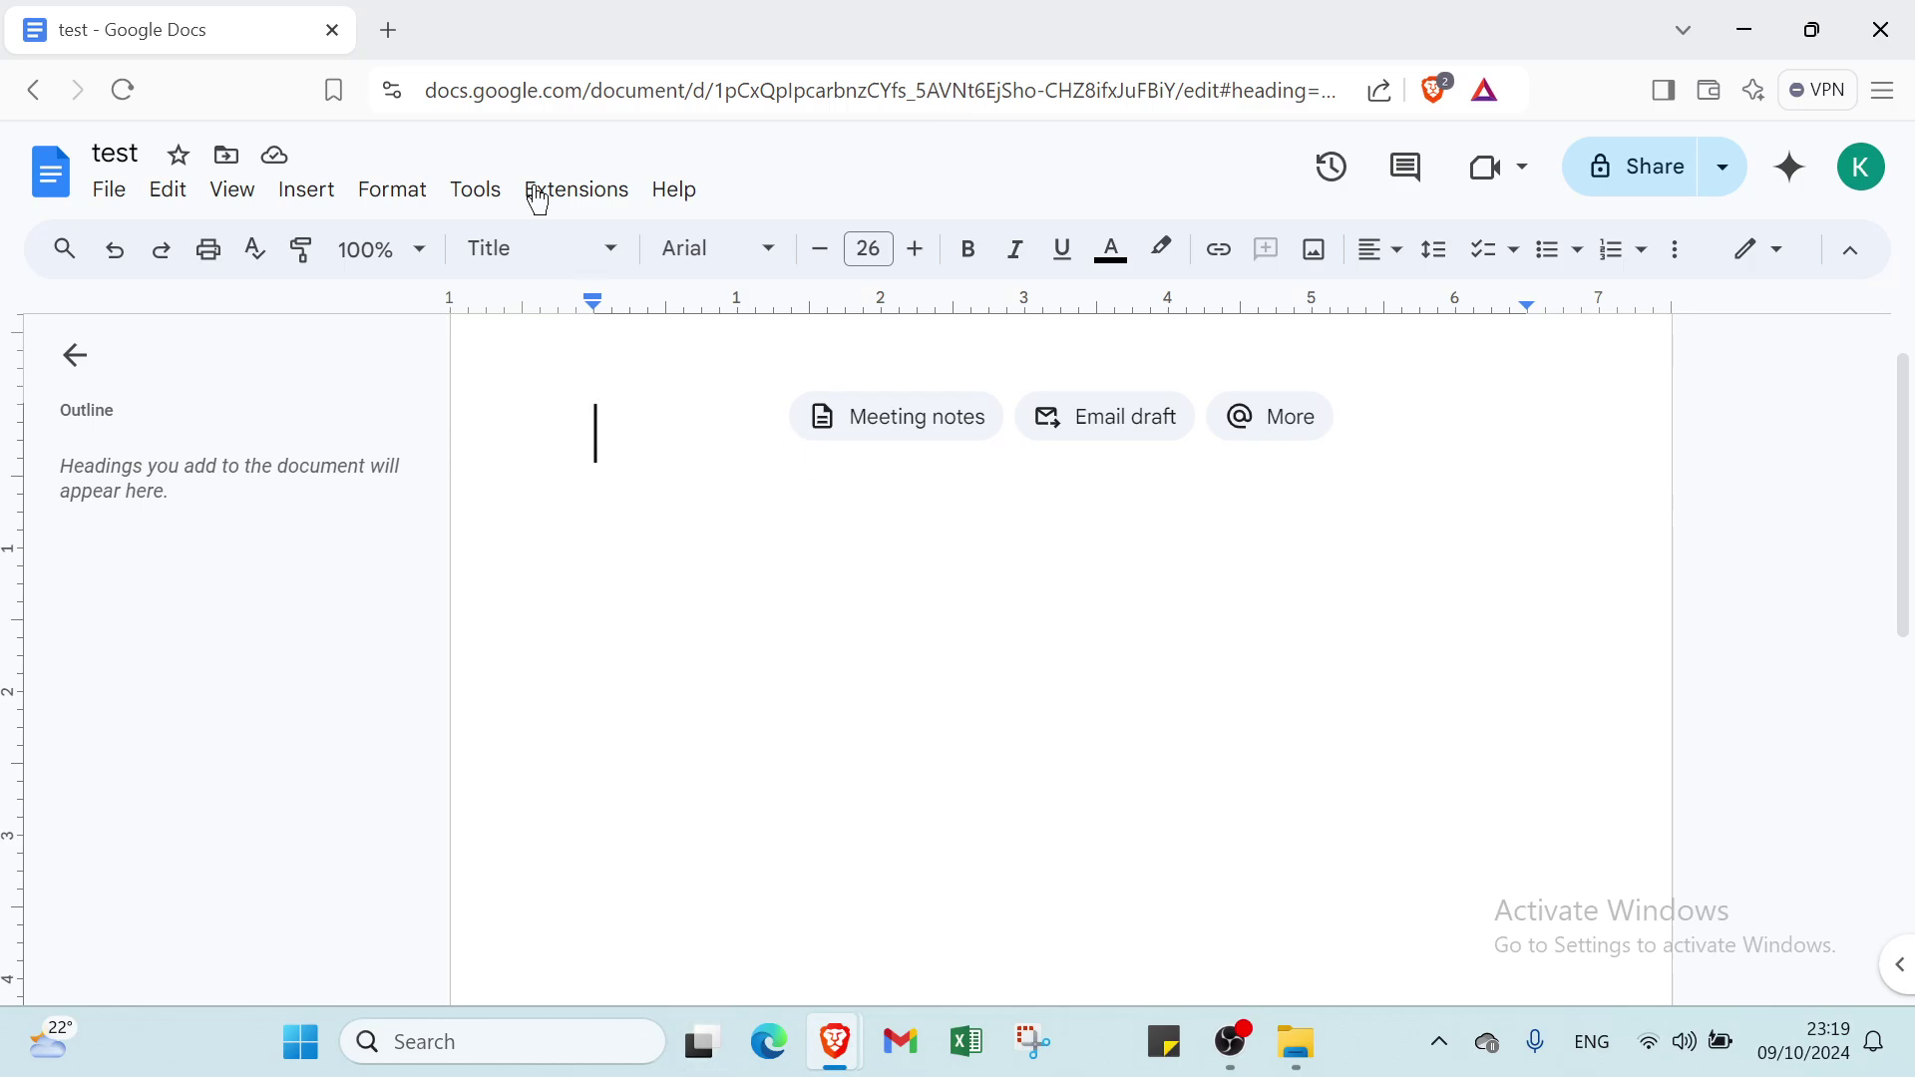
click(409, 37)
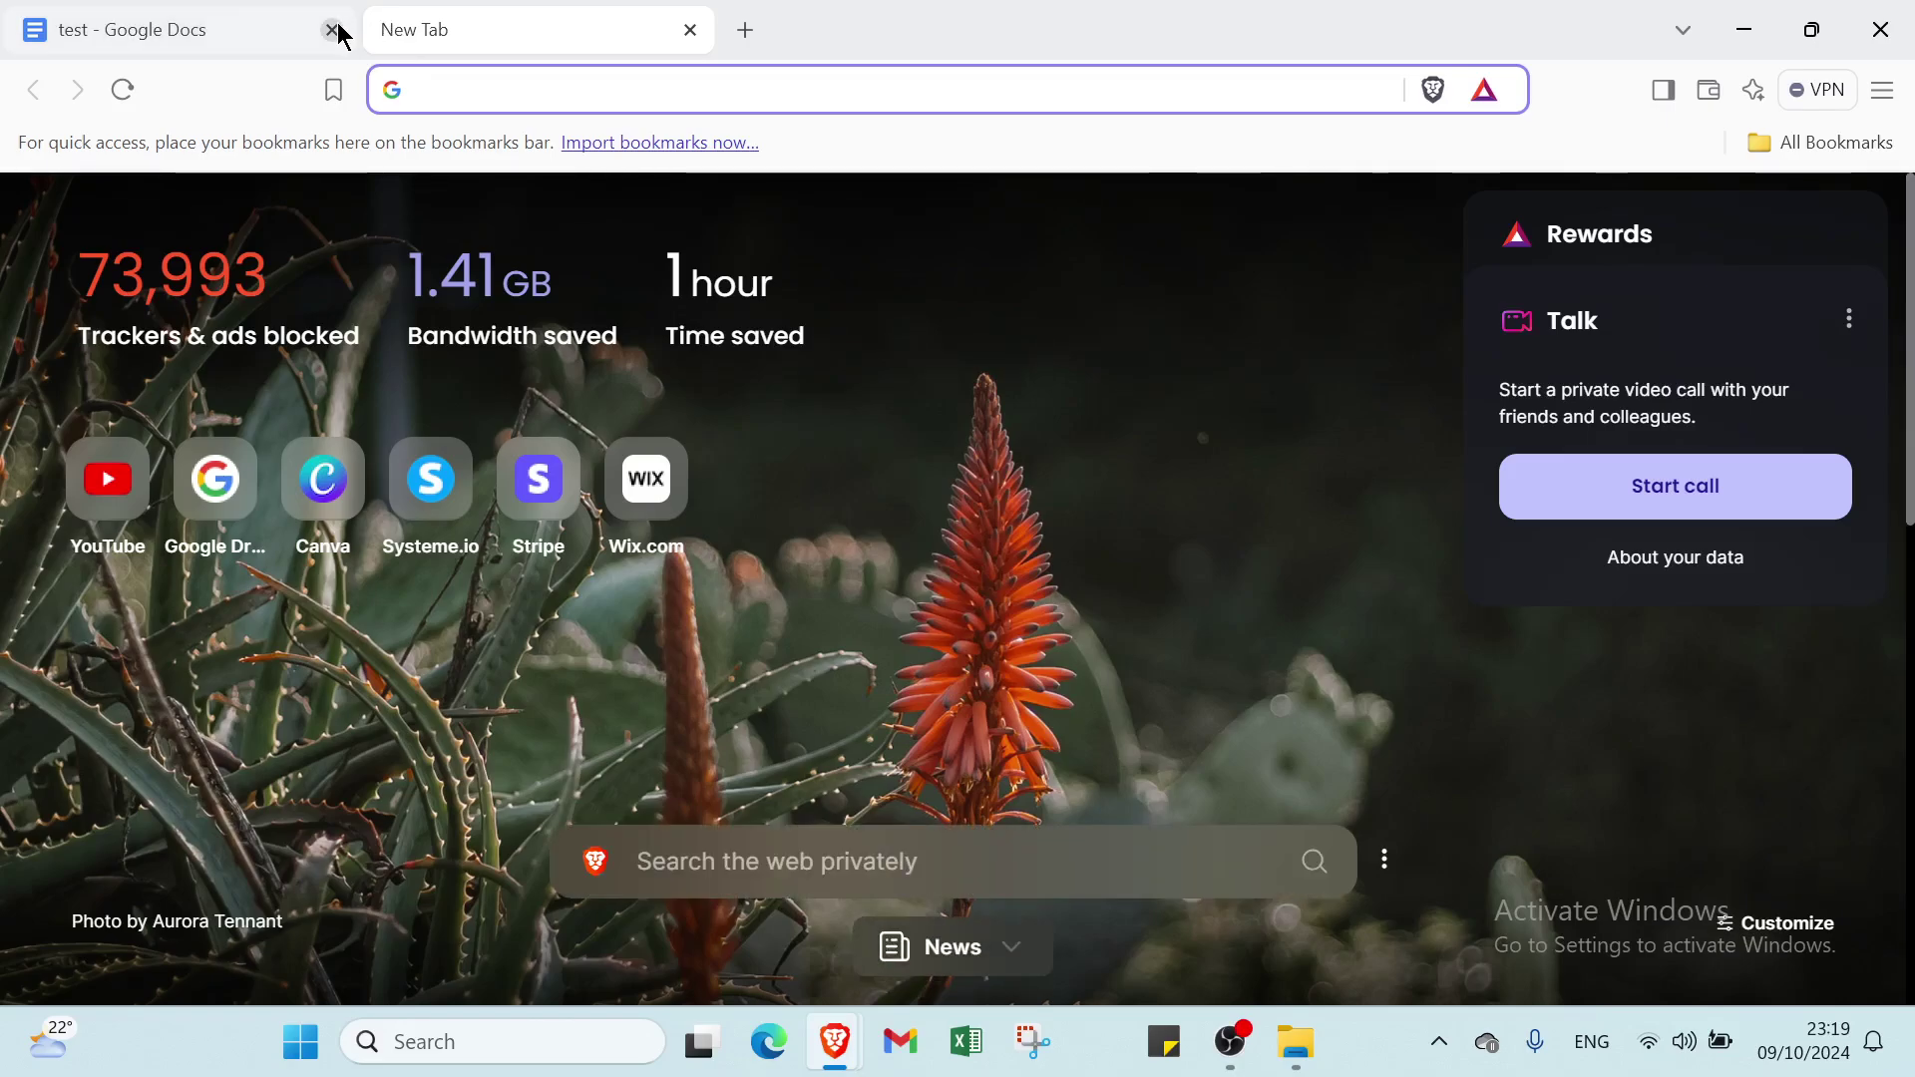
click(334, 32)
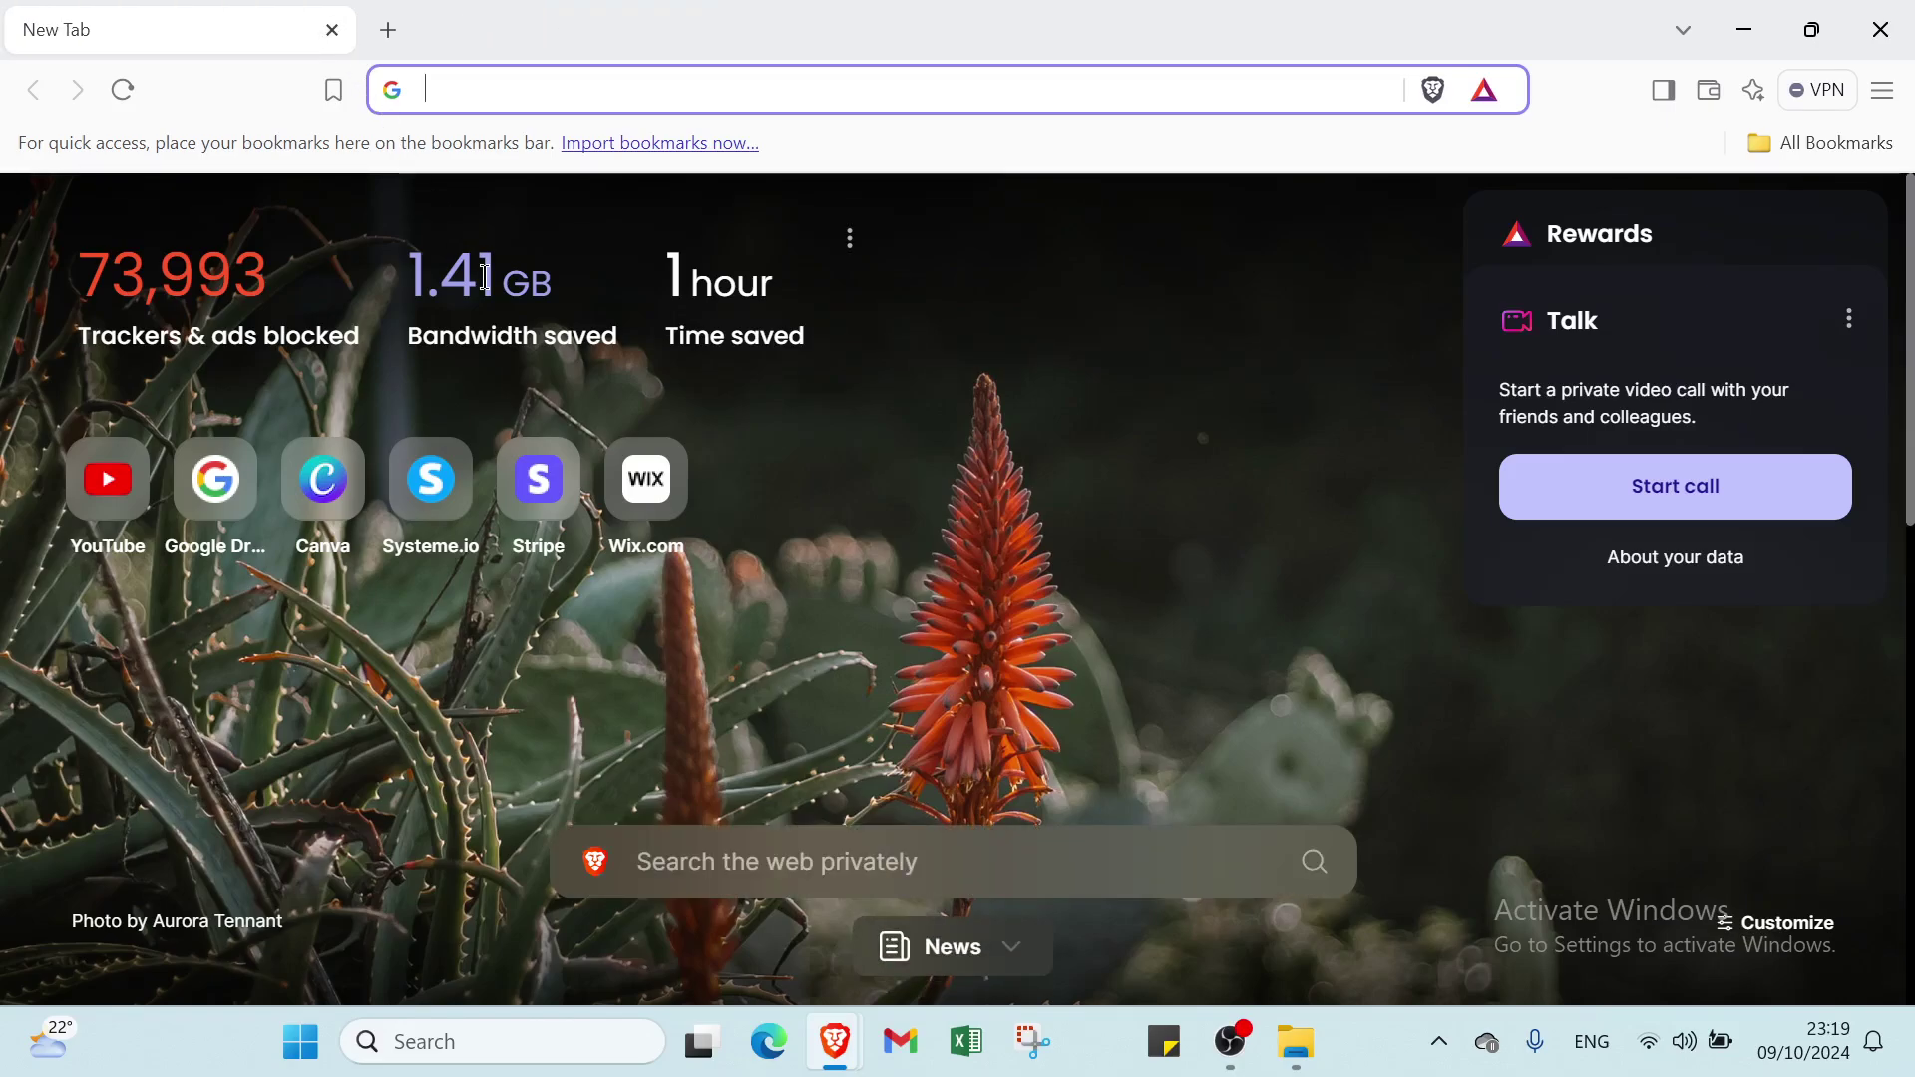